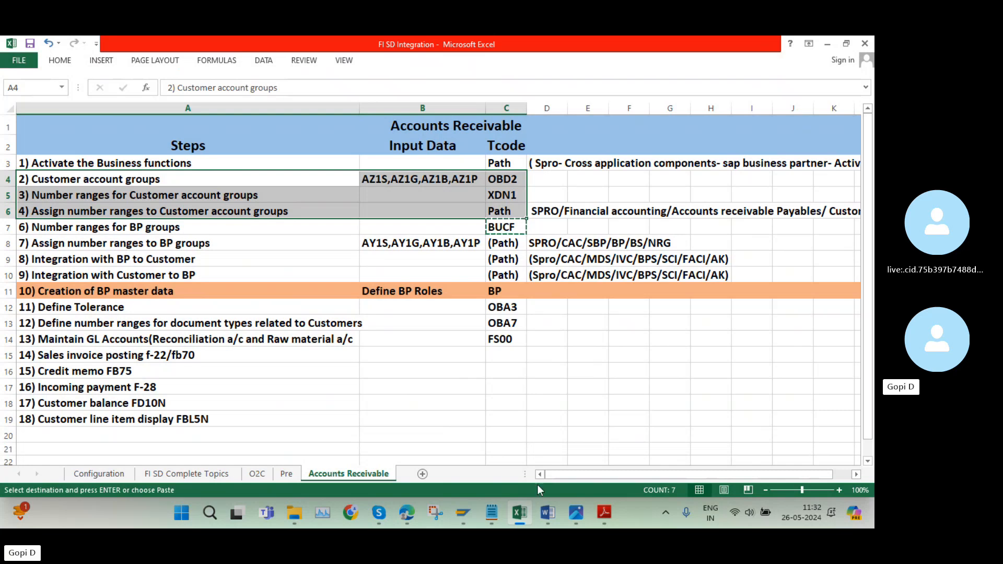
# - Switch to SAP and open the BU_PARTNER number range intervals for editing
pyautogui.moveTo(463, 513)
pyautogui.click(501, 456)
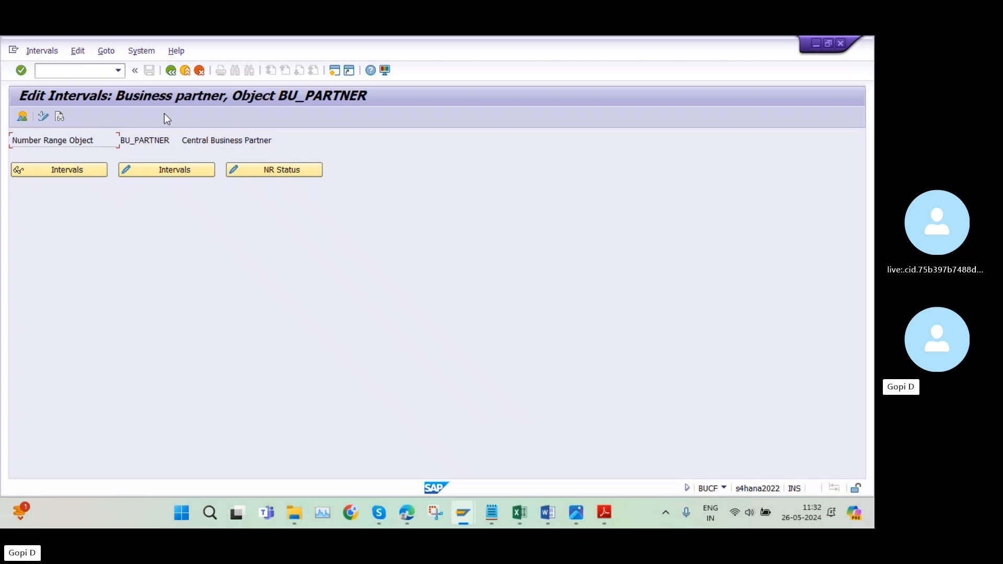
pyautogui.click(164, 168)
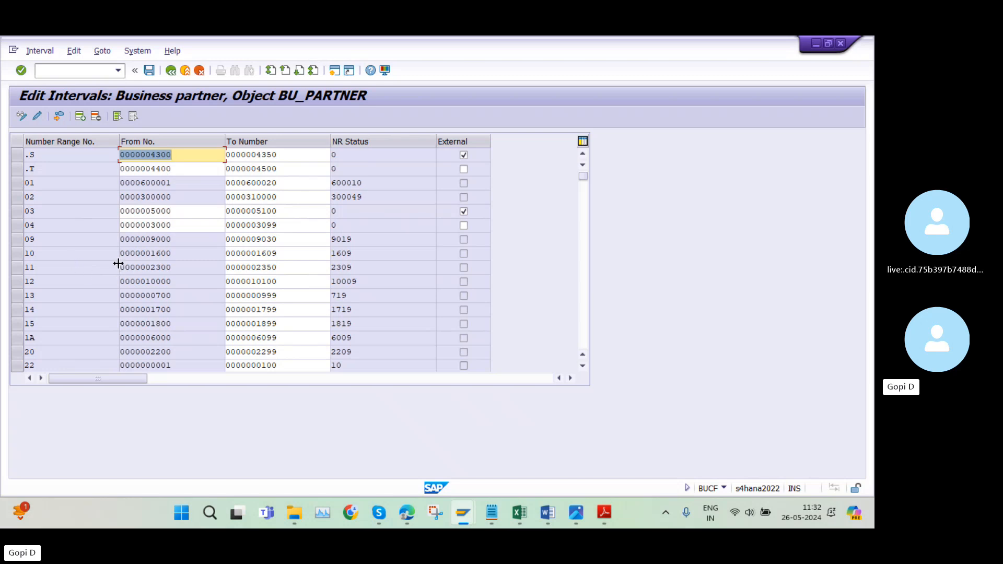
# - Mark the number range intervals 3A, 4A, 5A and A7, and return to SAP Easy Access
pyautogui.scroll(-3, 117, 267)
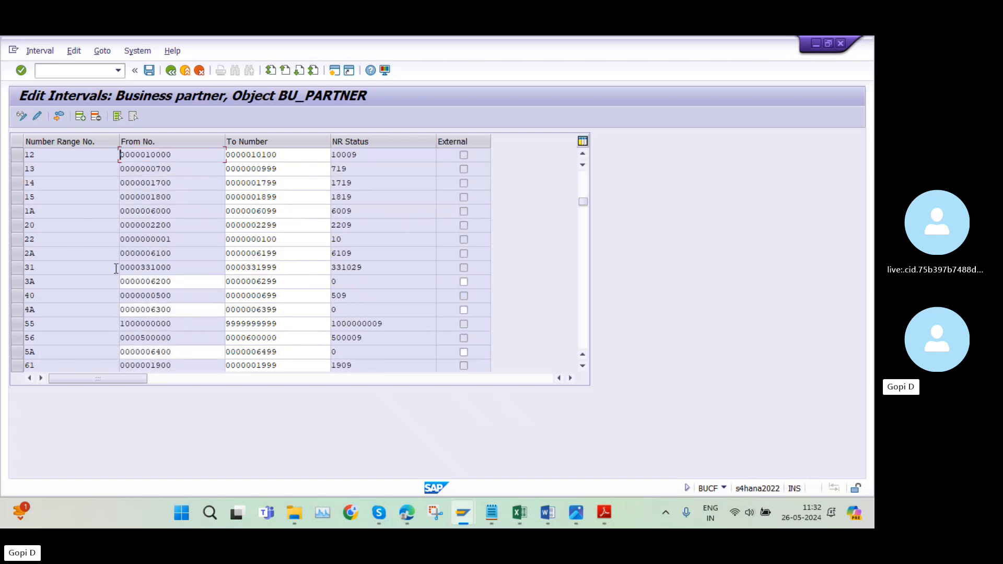
pyautogui.click(16, 283)
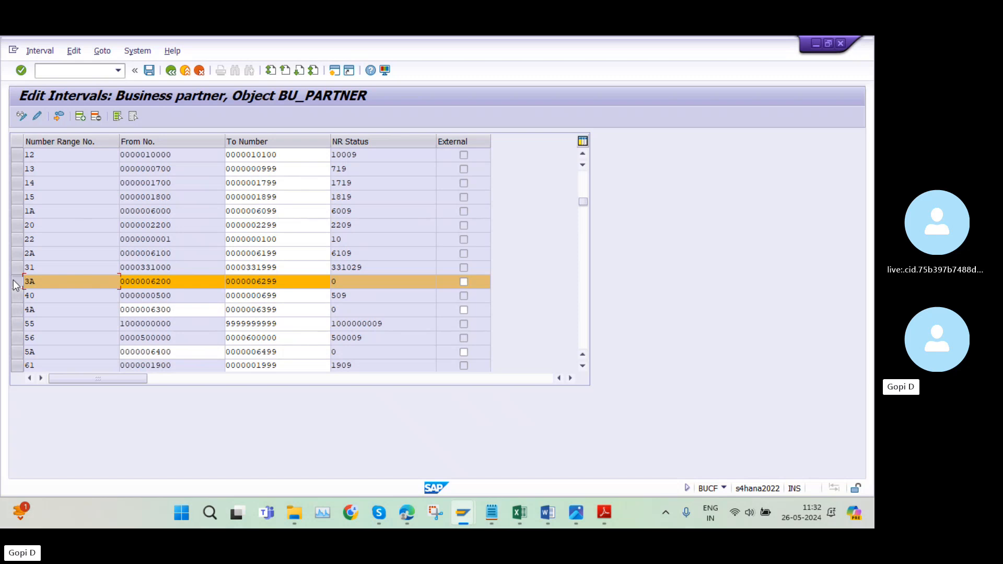
pyautogui.click(16, 310)
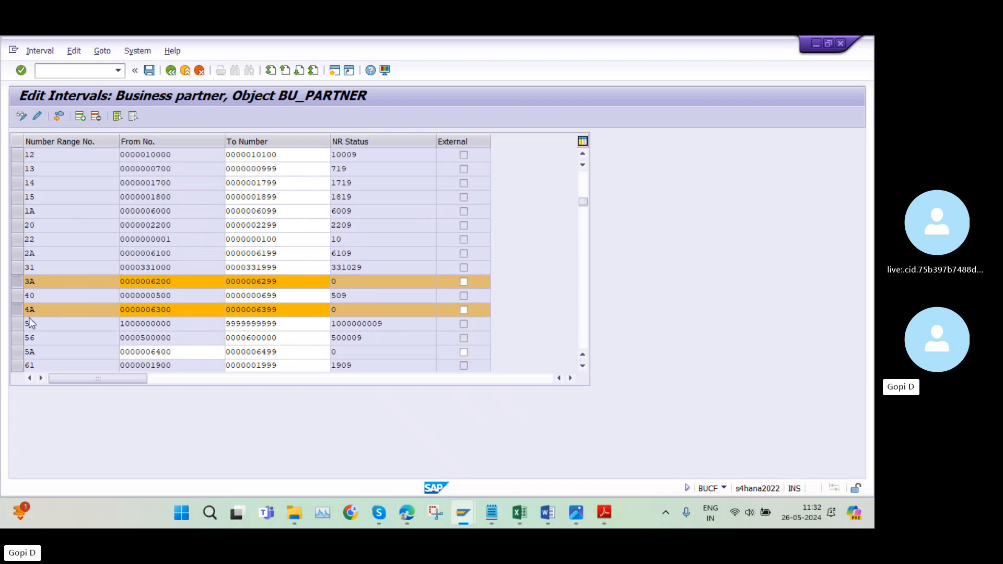
pyautogui.scroll(-1, 29, 323)
pyautogui.click(17, 309)
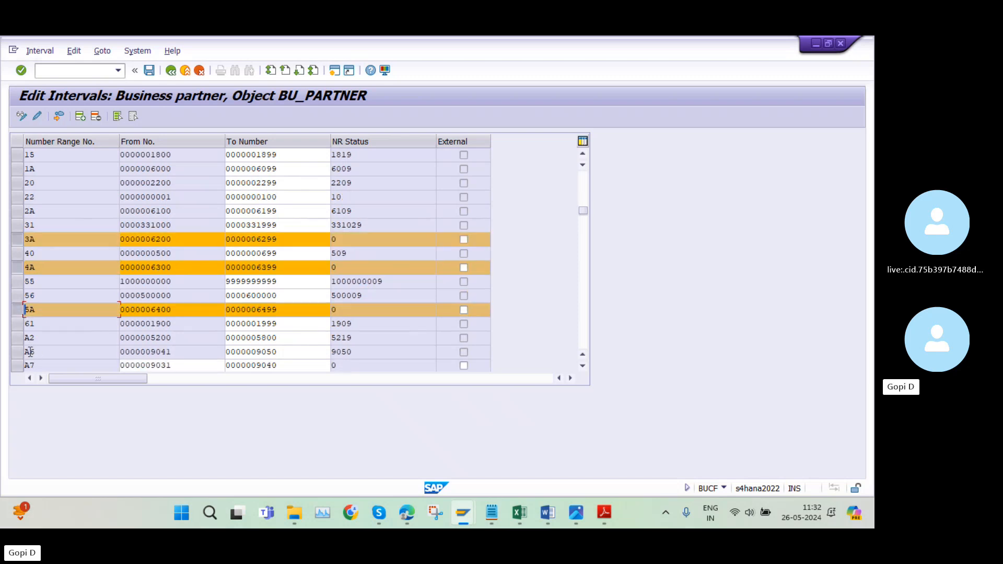
pyautogui.scroll(-1, 31, 335)
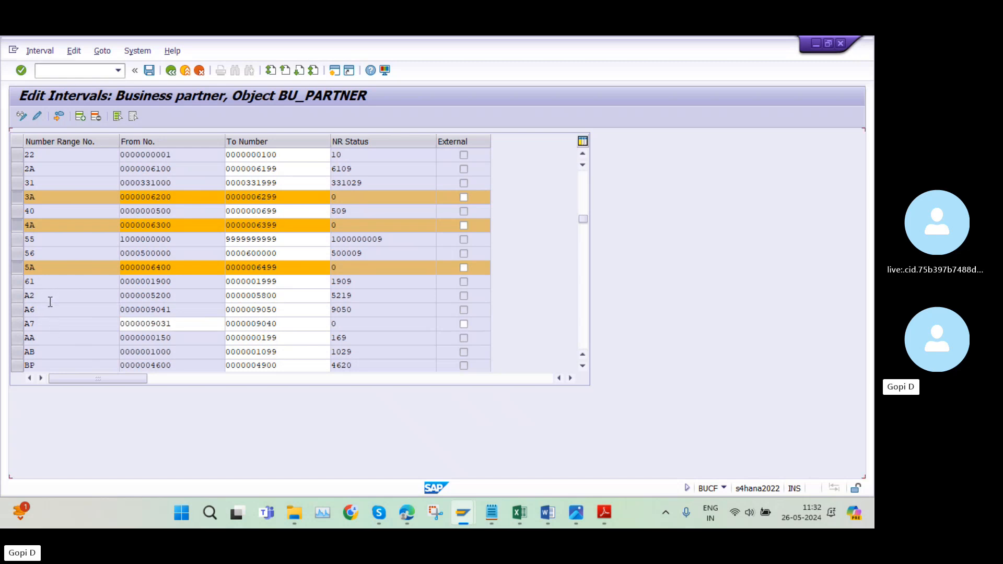
pyautogui.scroll(-1, 50, 302)
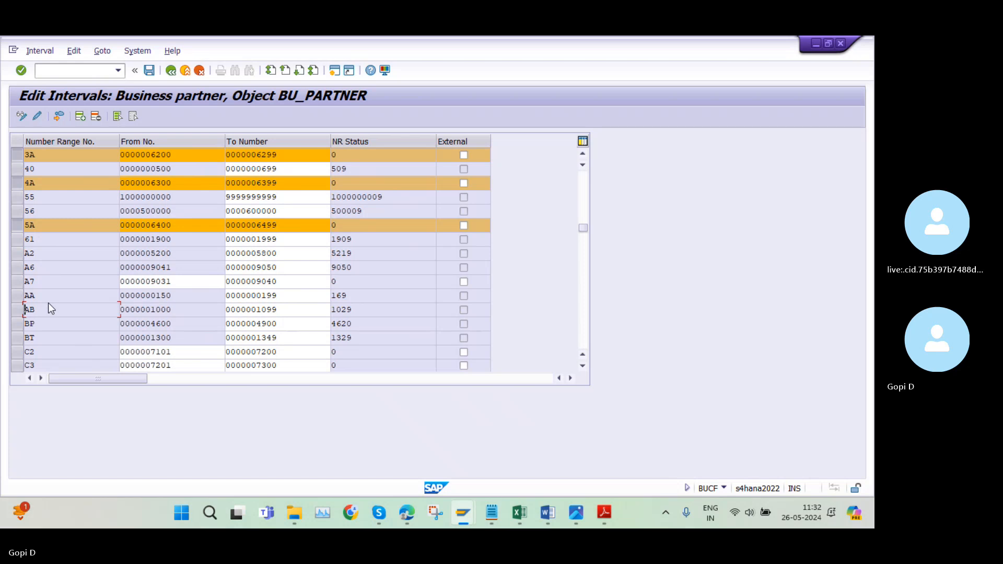
pyautogui.click(13, 286)
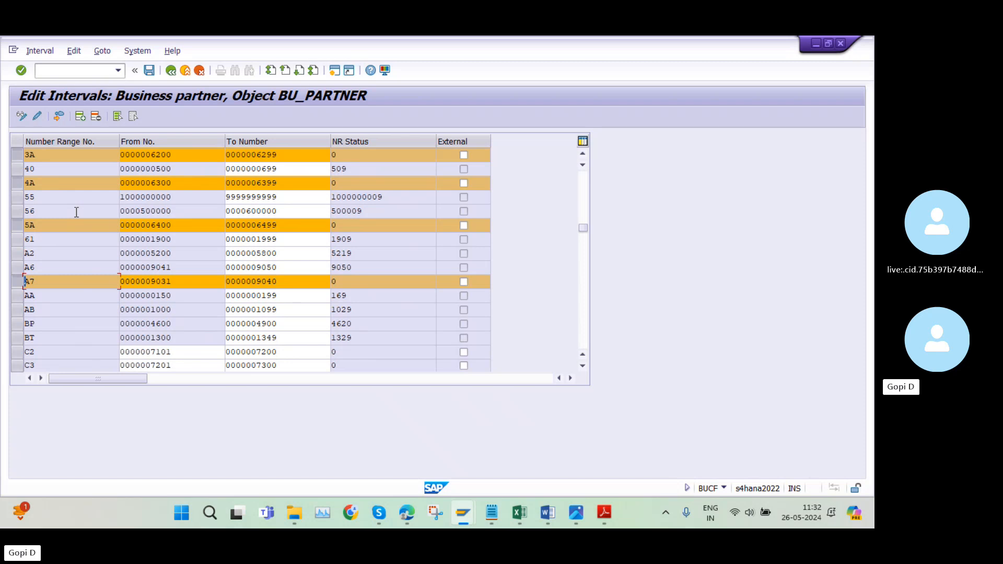
pyautogui.click(170, 71)
pyautogui.click(171, 71)
# - Switch to the FI SD Integration workbook in Excel and select the path cell for assigning number ranges to BP groups
pyautogui.moveTo(521, 524)
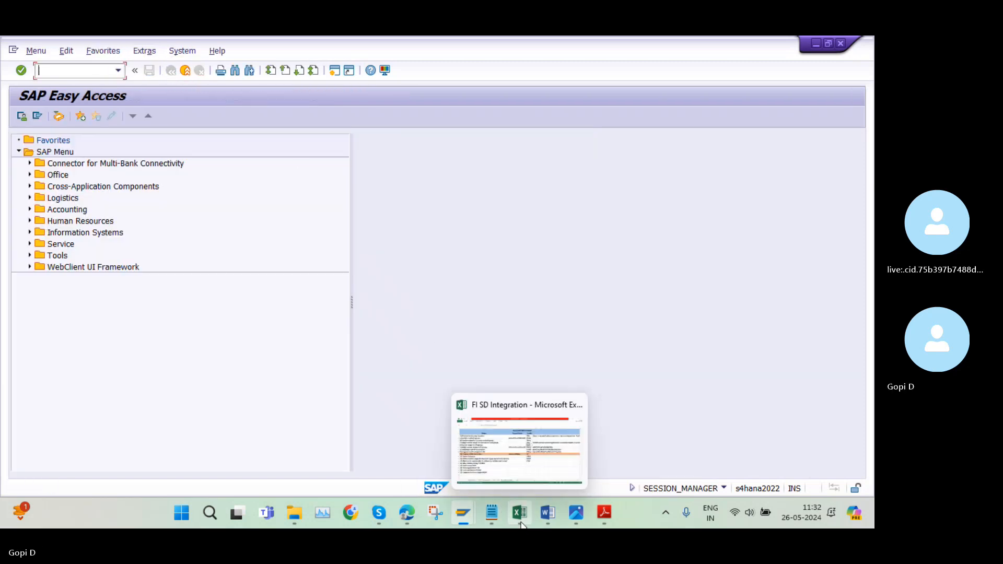
pyautogui.click(520, 523)
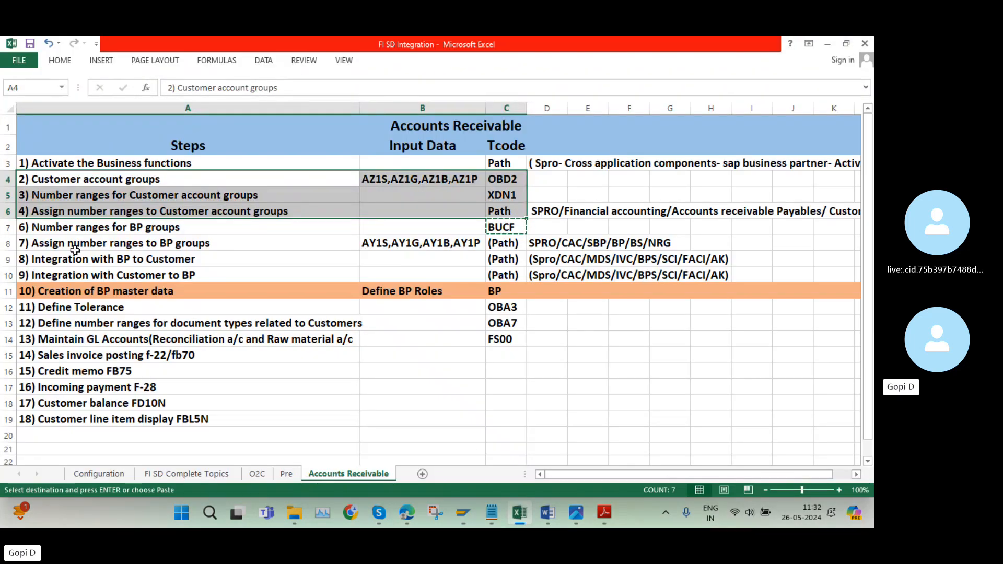
pyautogui.click(504, 244)
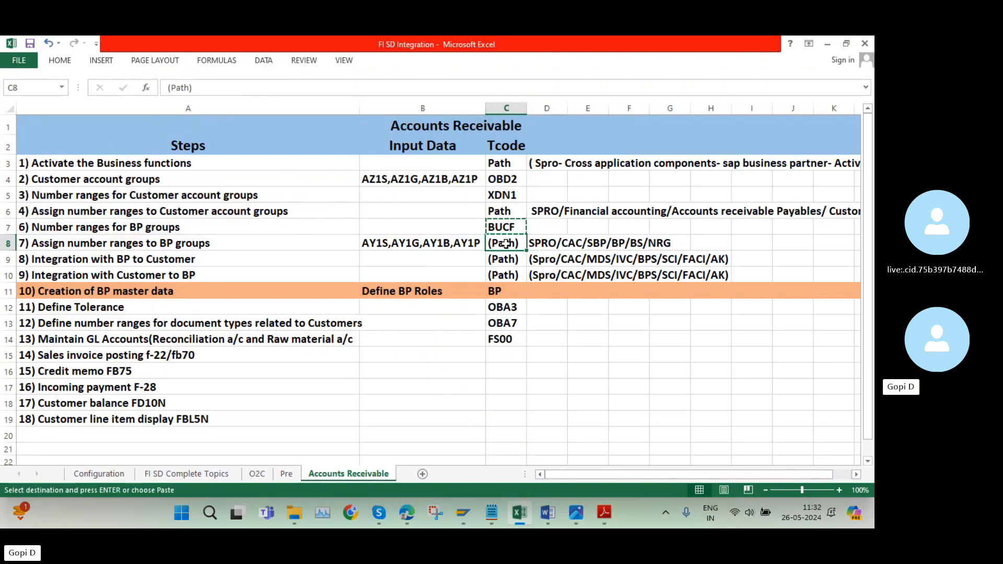
# - Switch back to SAP, run the transaction Spro and display the SAP reference IMG
pyautogui.moveTo(468, 515)
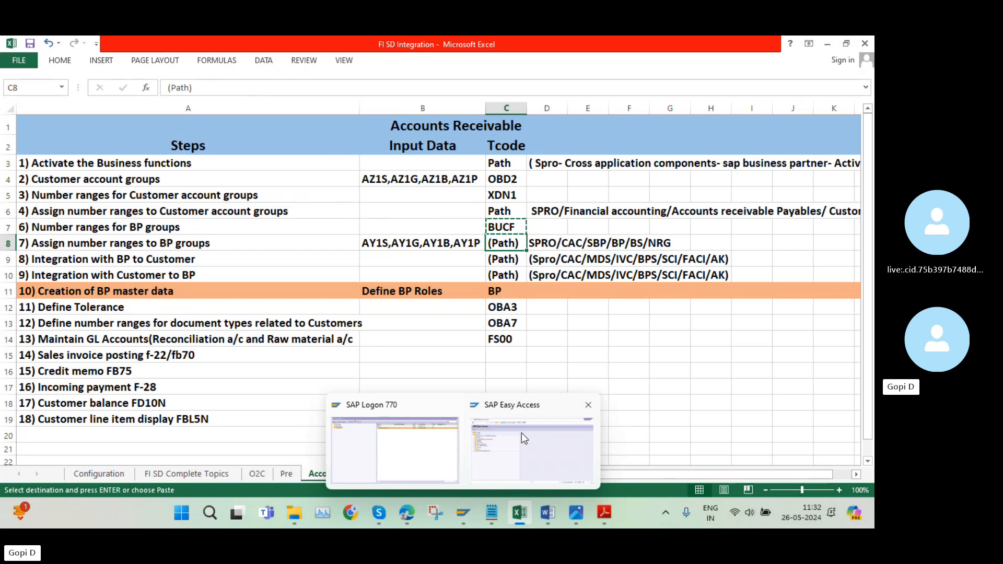
pyautogui.click(522, 432)
pyautogui.press('capslock')
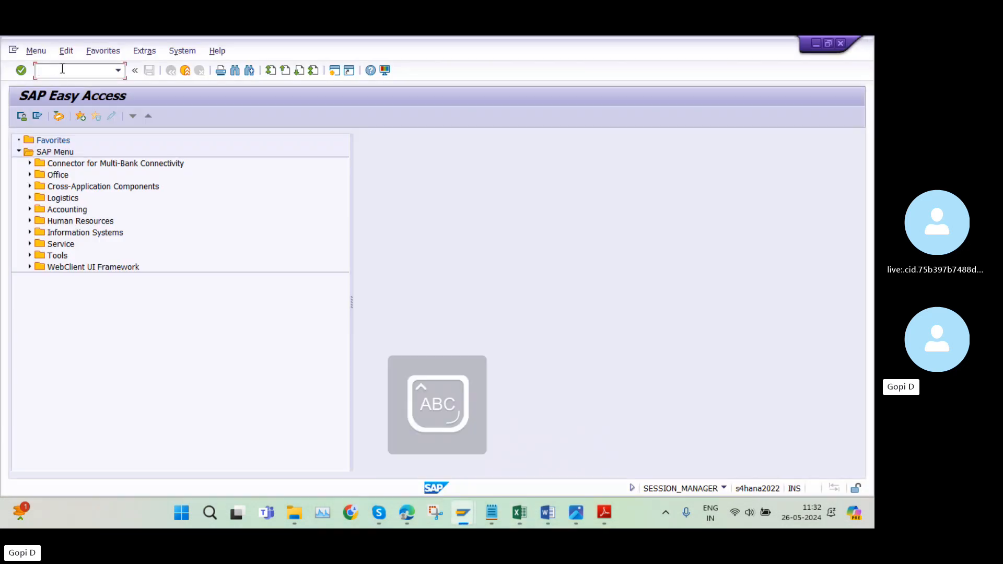
pyautogui.write('S')
pyautogui.press('capslock')
pyautogui.write('pro')
pyautogui.press('Return')
pyautogui.click(54, 118)
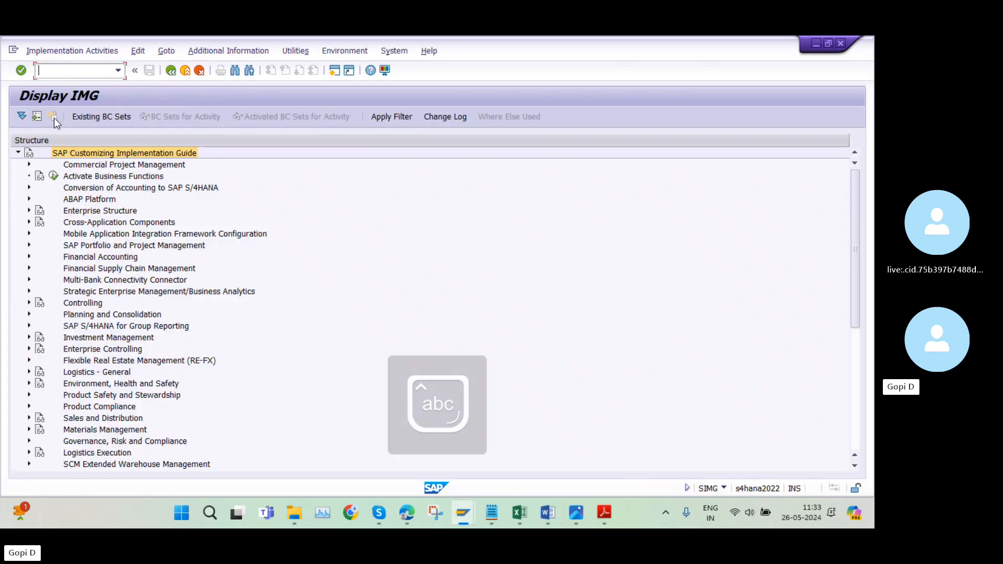
# - Expand Cross-Application Components and its SAP Business Partner node in the implementation guide
pyautogui.click(30, 257)
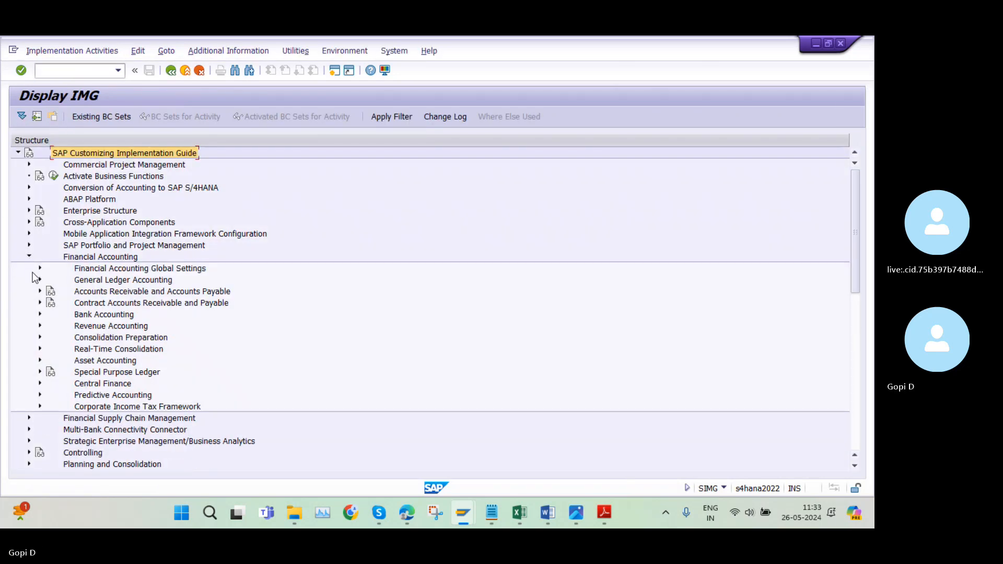
pyautogui.click(29, 257)
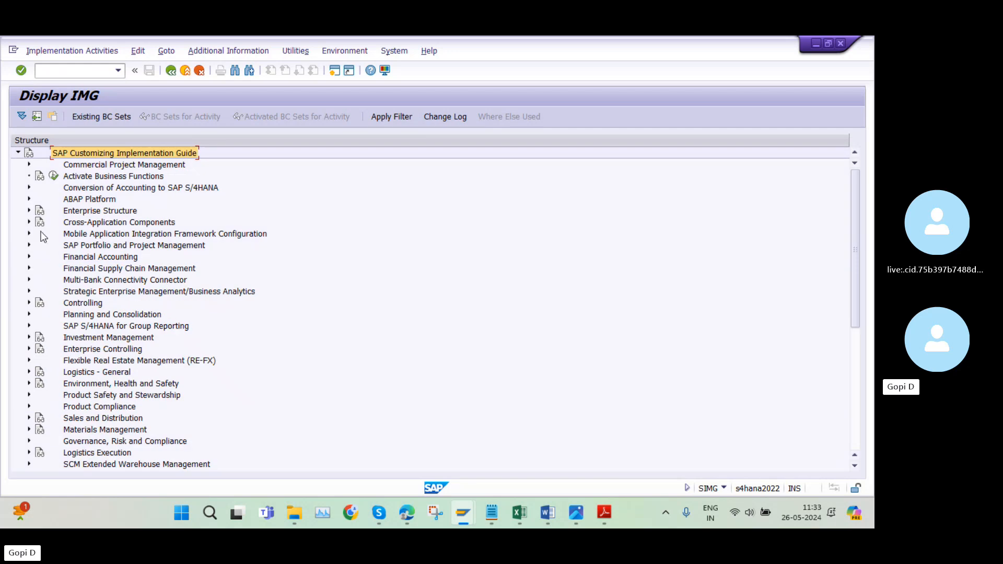
pyautogui.click(29, 222)
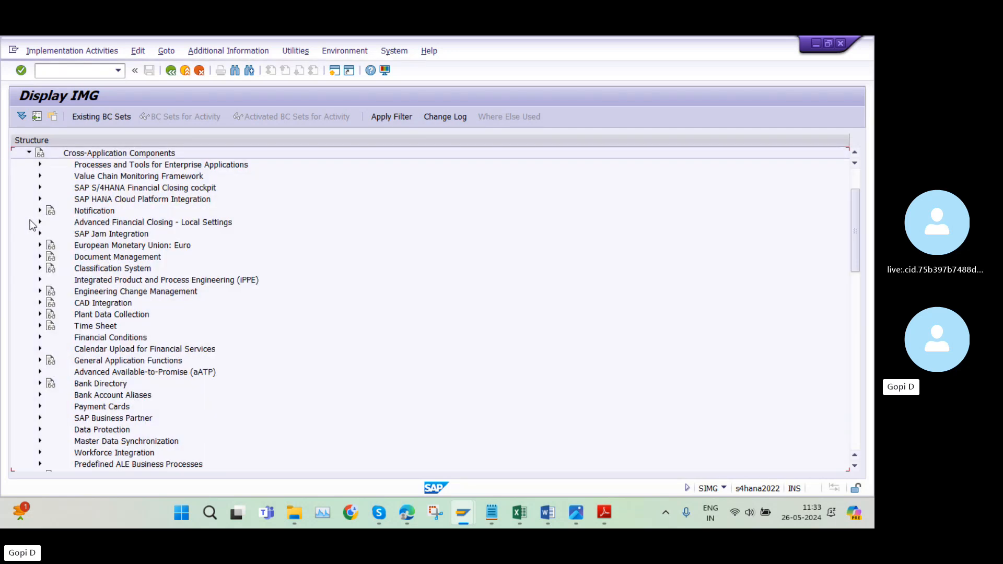
pyautogui.scroll(-2, 50, 343)
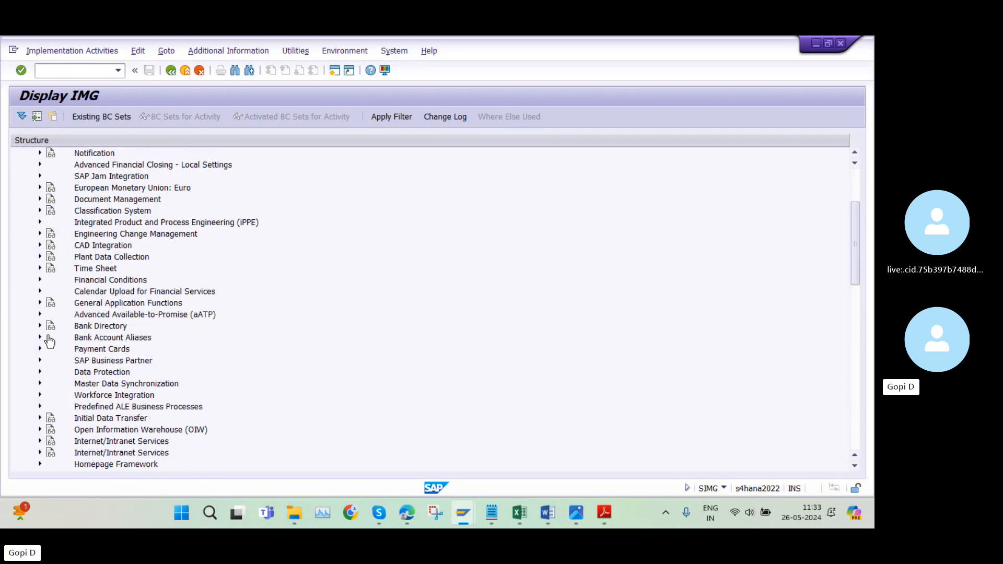
pyautogui.scroll(-1, 51, 334)
pyautogui.scroll(-2, 89, 313)
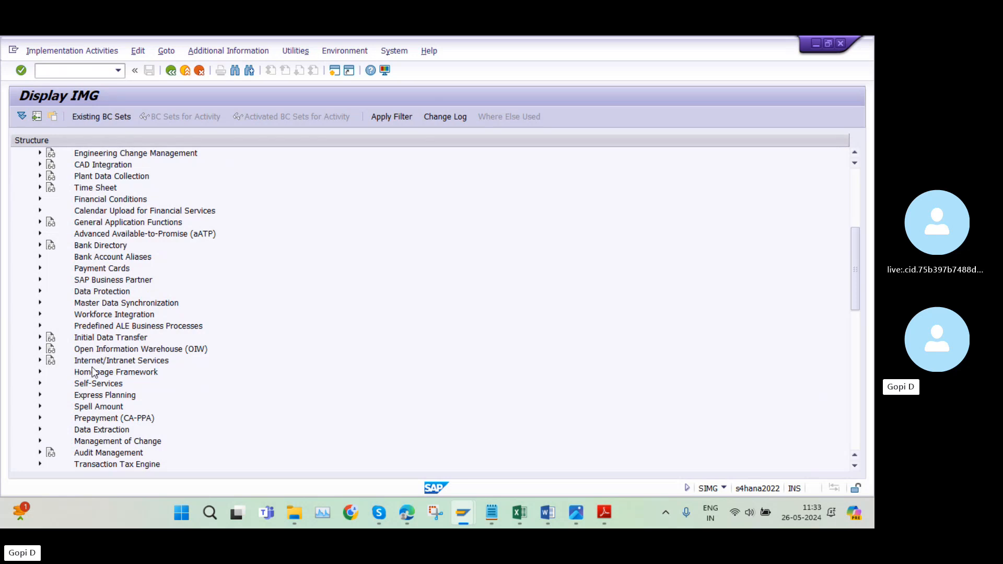
pyautogui.scroll(-1, 92, 372)
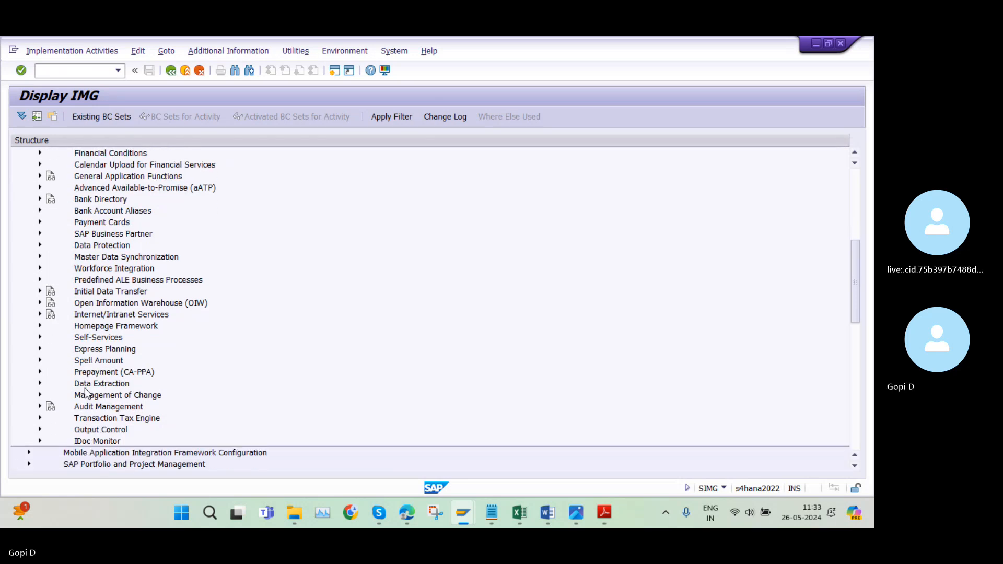
pyautogui.scroll(1, 84, 389)
pyautogui.scroll(1, 85, 389)
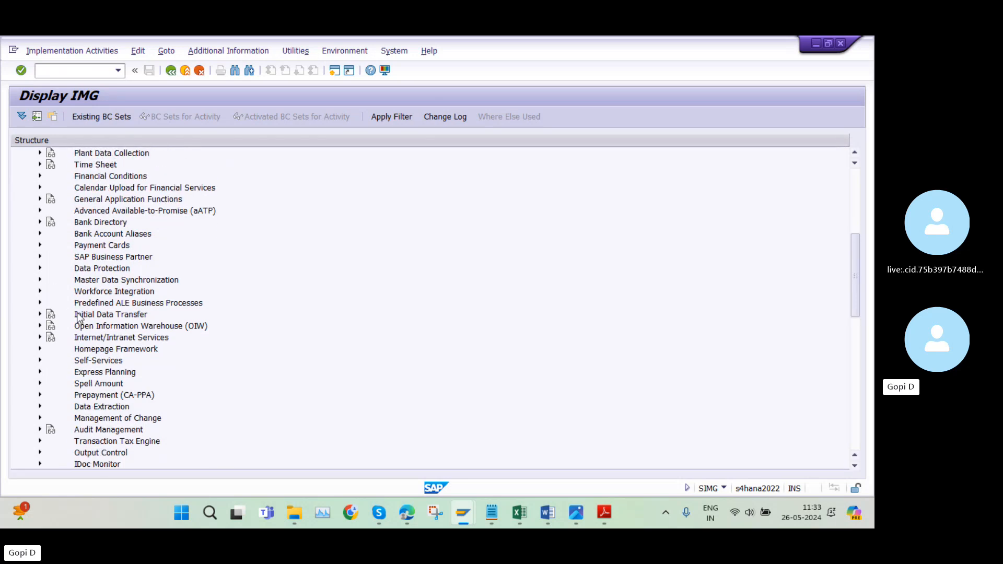
pyautogui.click(40, 257)
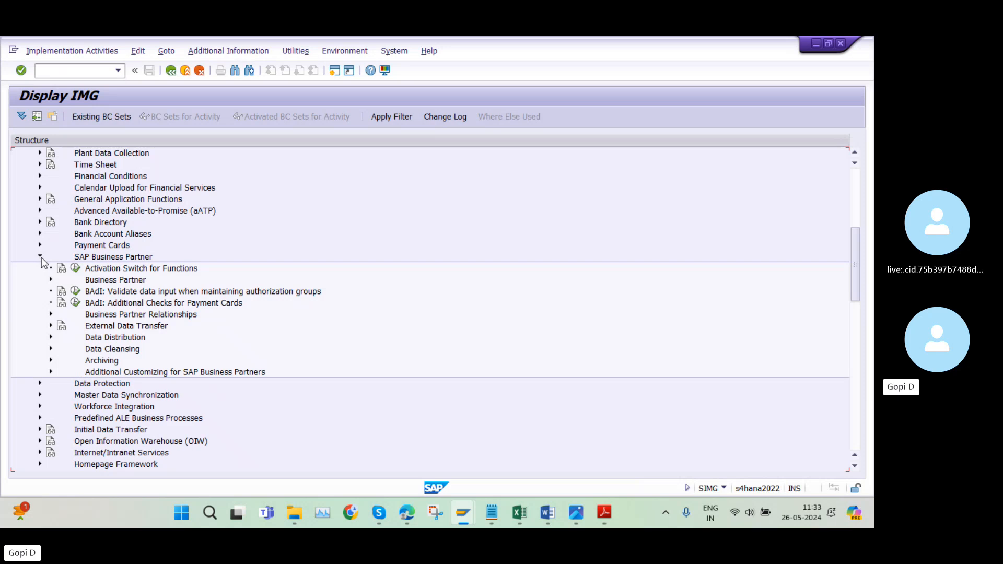
# - Open Define Groupings and Assign Number Ranges under Business Partner, Basic Settings, Number Ranges and Groupings
pyautogui.click(51, 280)
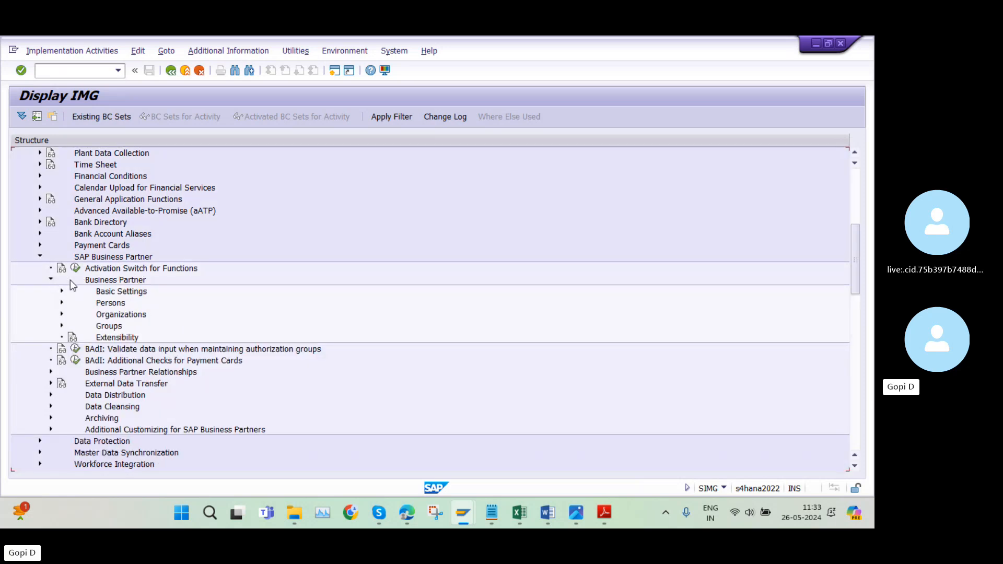
pyautogui.click(61, 290)
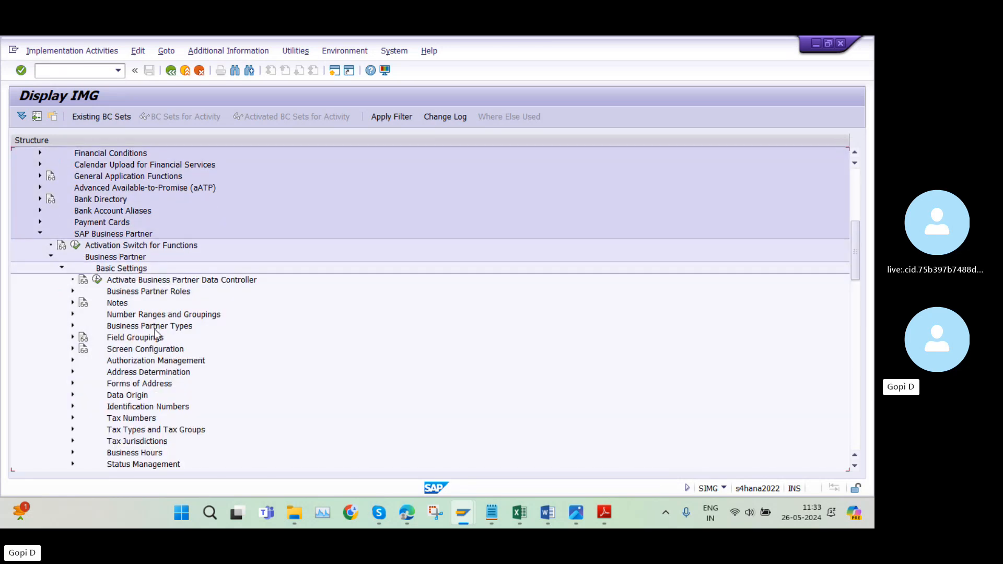
pyautogui.scroll(-5, 155, 336)
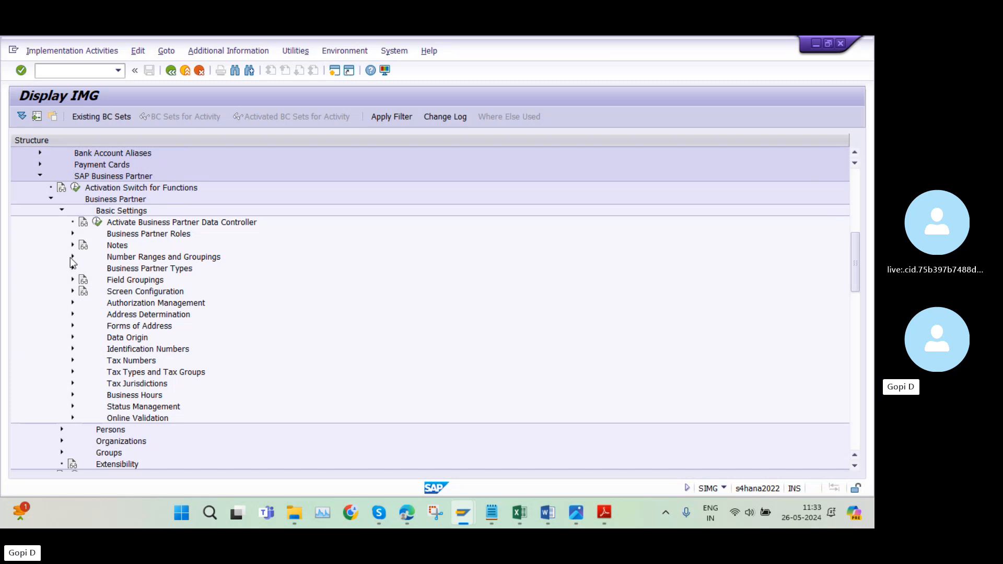
pyautogui.click(71, 257)
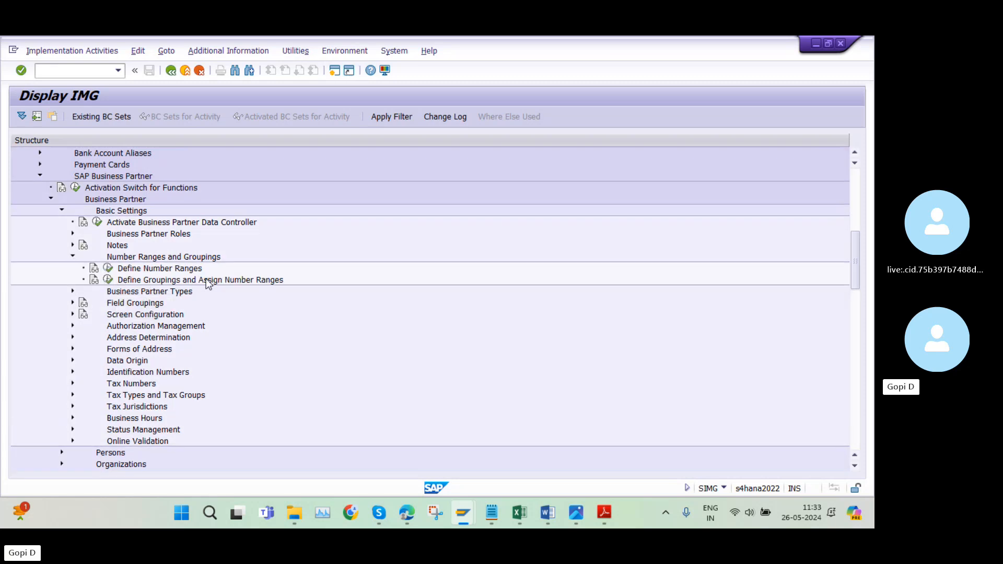
pyautogui.click(108, 280)
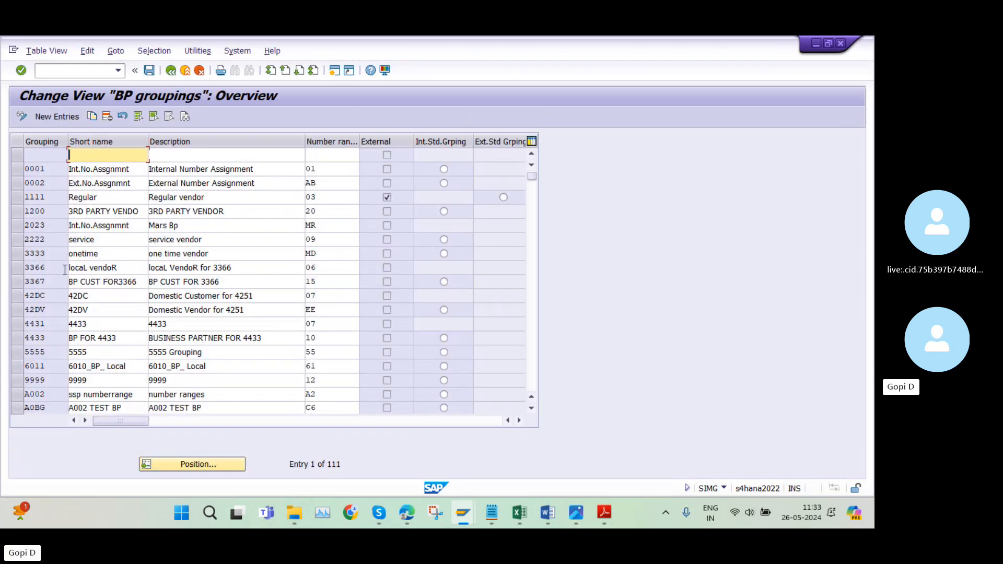
# - Start a new BP groupings entry with grouping AZ1S and short name "AZ1S Grouping"
pyautogui.scroll(-2, 60, 172)
pyautogui.scroll(2, 58, 245)
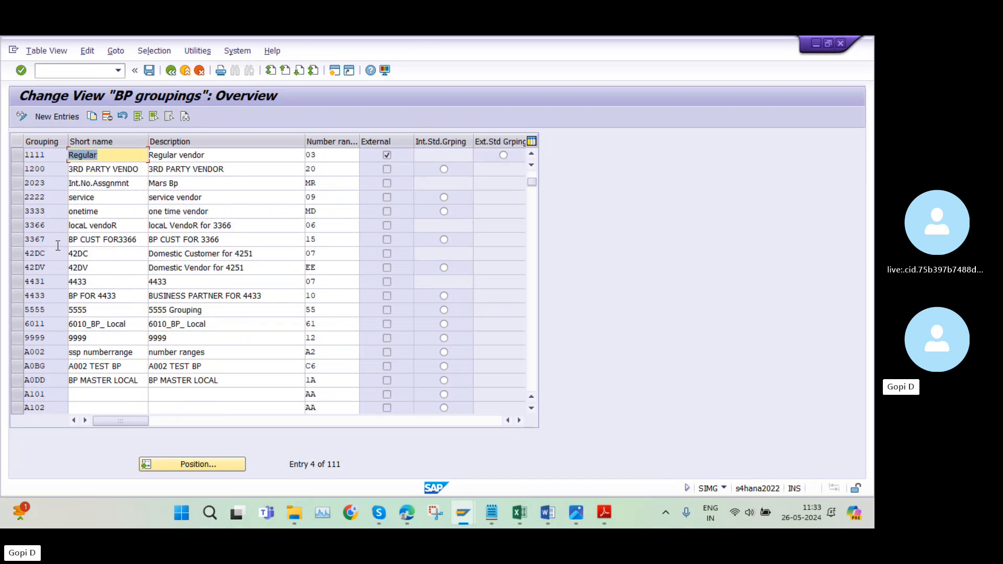
pyautogui.click(48, 120)
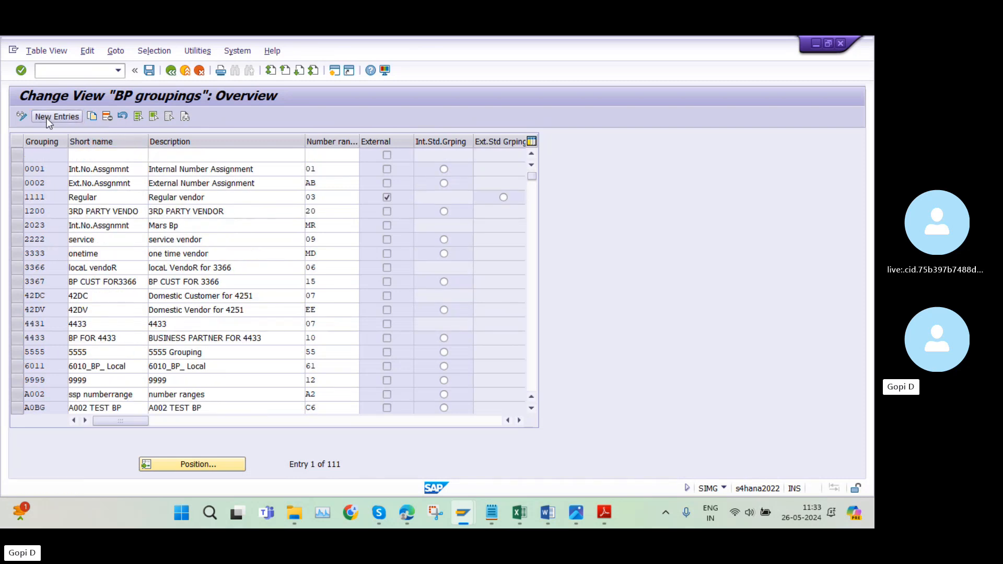
pyautogui.press('capslock')
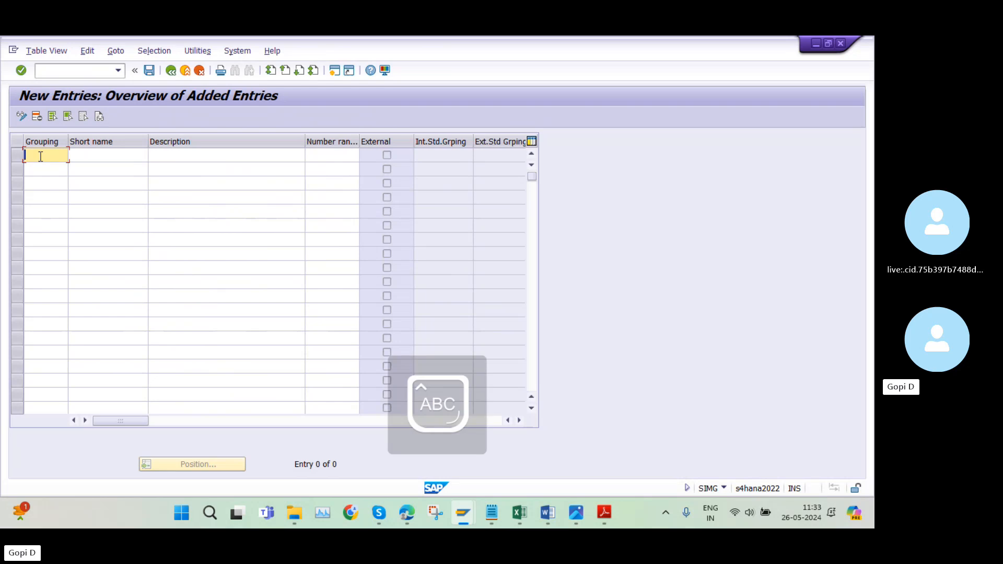
pyautogui.write('AZ1S')
pyautogui.click(108, 154)
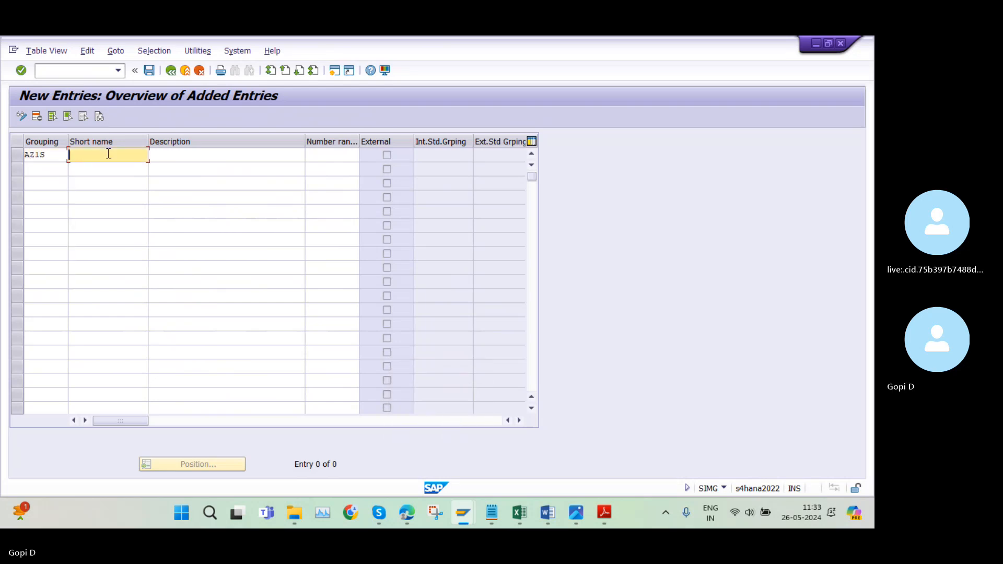
pyautogui.write('AZ')
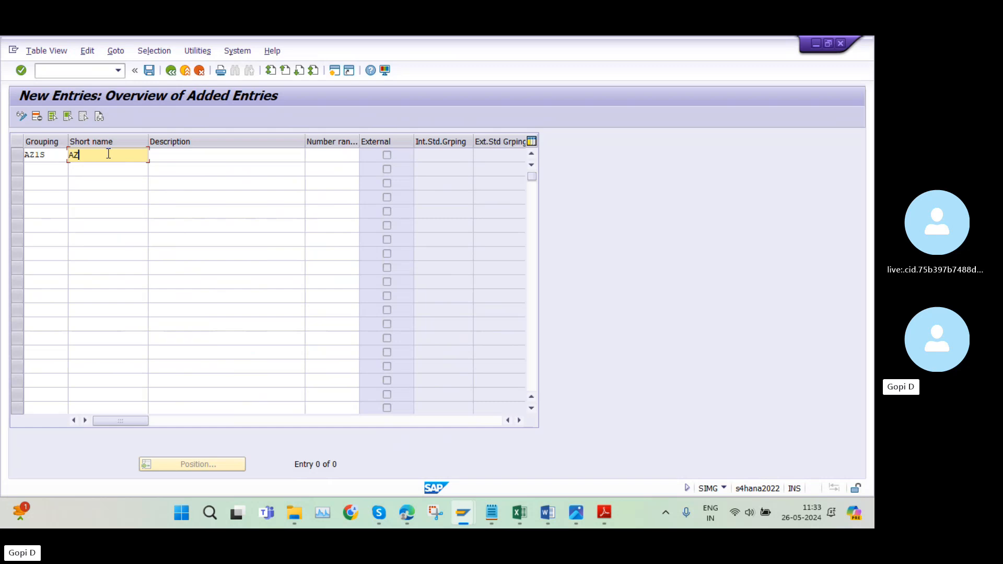
pyautogui.write('1S Grouping')
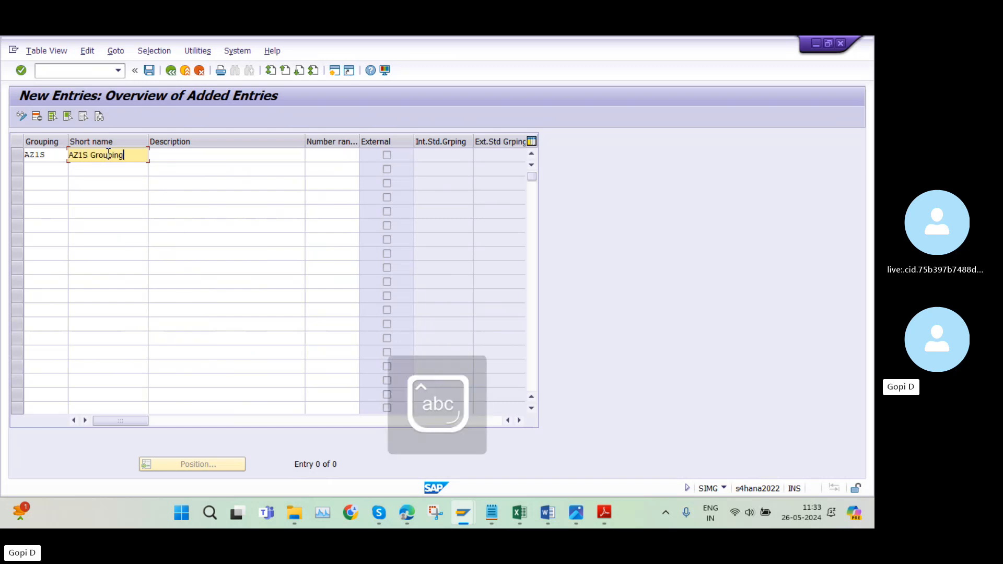
# - Enter "AZ1S Grouping FI SD Integration" as the description of grouping AZ1S
pyautogui.click(186, 156)
pyautogui.press('capslock')
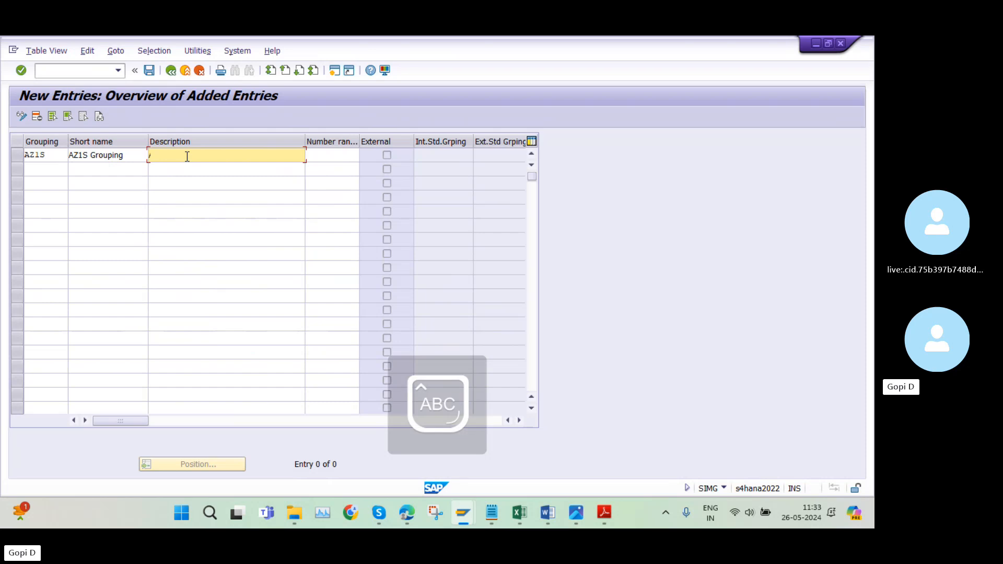
pyautogui.write('AZ1S G')
pyautogui.press('capslock')
pyautogui.write('rouping')
pyautogui.press('capslock')
pyautogui.write('FI SD I')
pyautogui.press('capslock')
pyautogui.write('n')
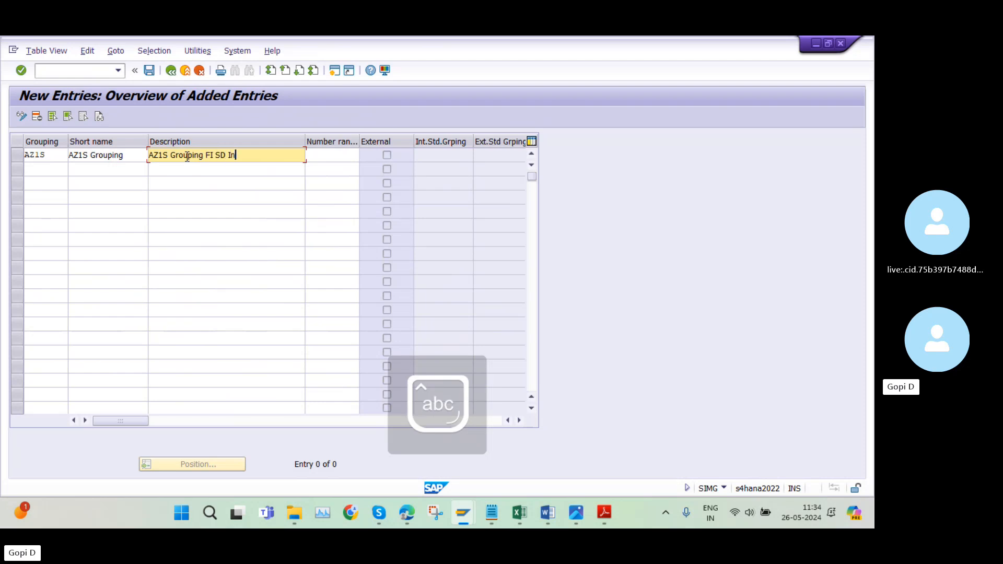
pyautogui.write('tegration')
# - Assign number range 2A to grouping AZ1S and save it under the "AZ10 FI SD Integration" customizing request, returning to the implementation guide
pyautogui.click(328, 155)
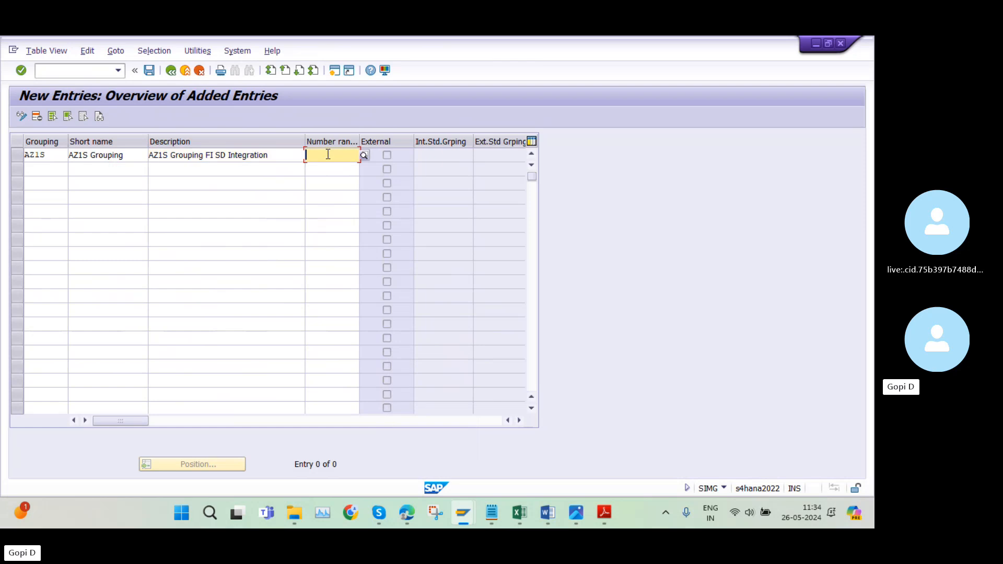
pyautogui.press('capslock')
pyautogui.write('2A')
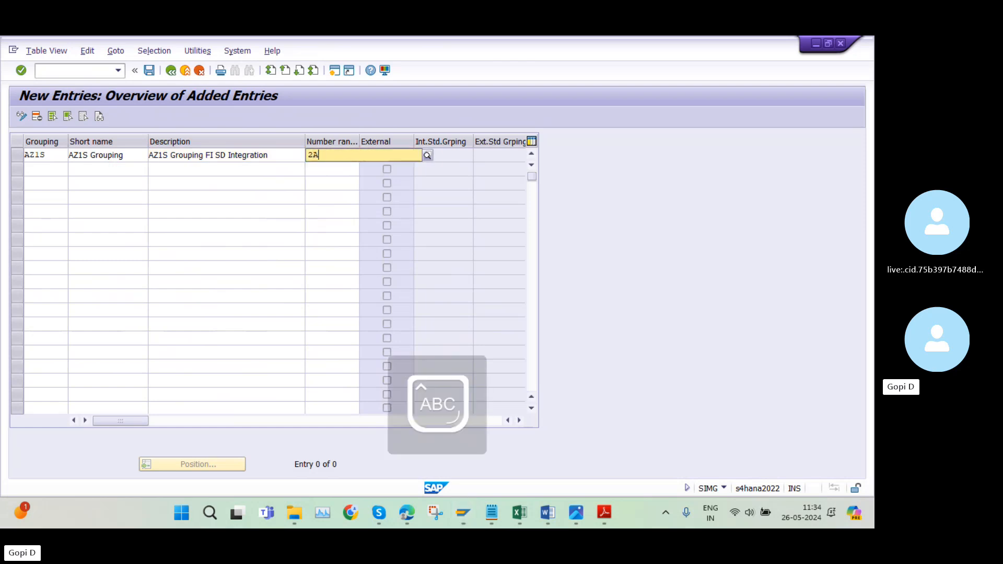
pyautogui.click(328, 184)
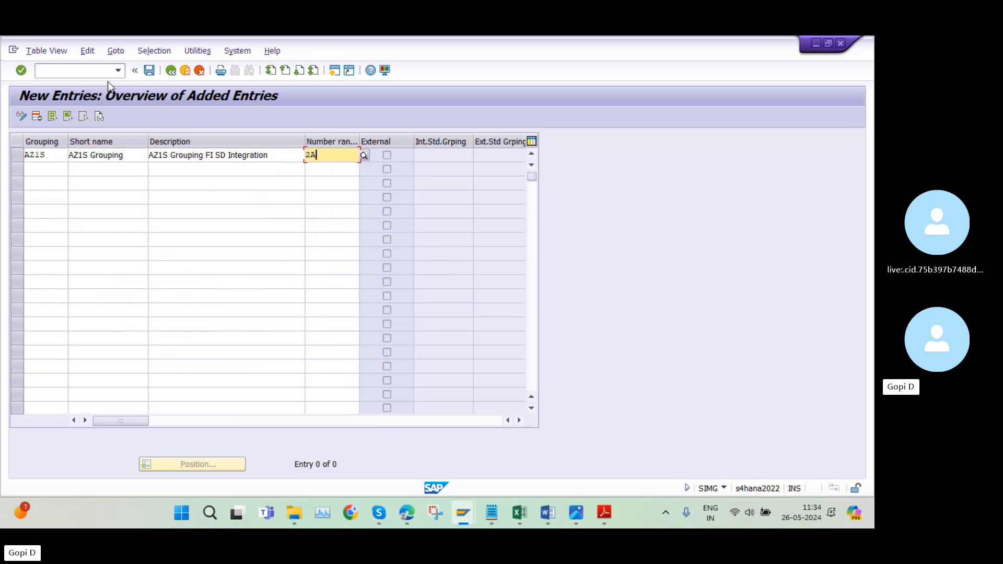
pyautogui.click(149, 71)
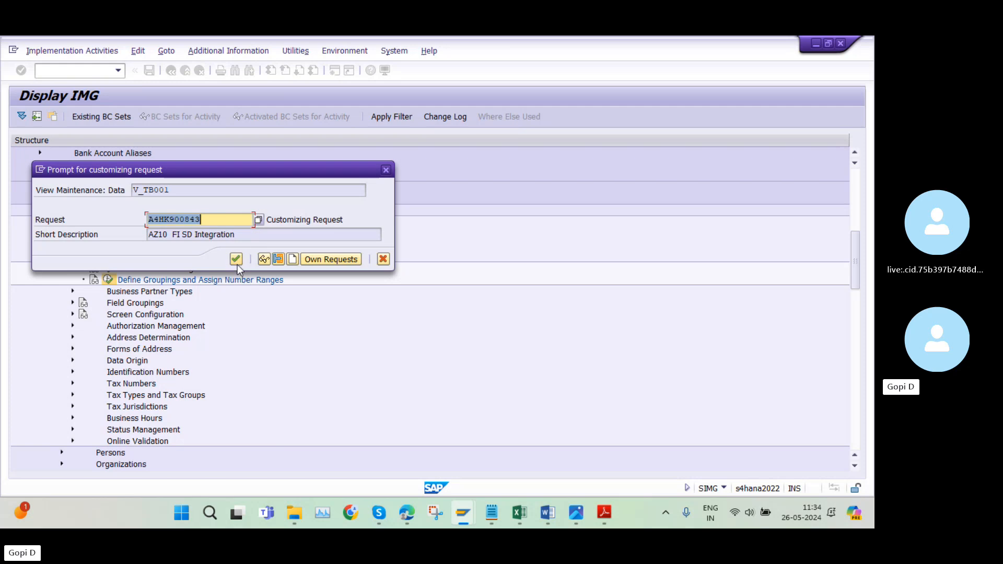
pyautogui.click(236, 259)
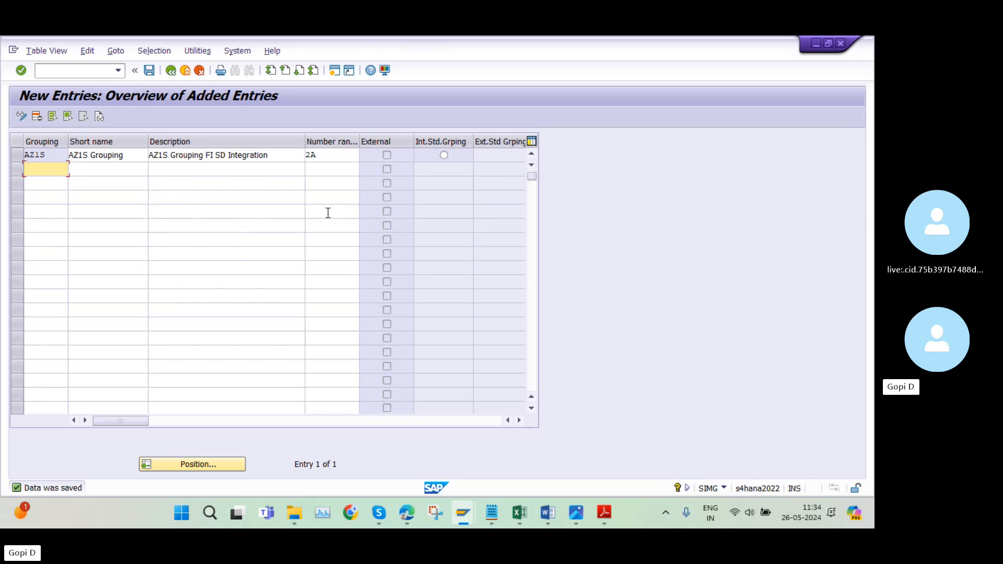
pyautogui.click(170, 71)
pyautogui.click(169, 71)
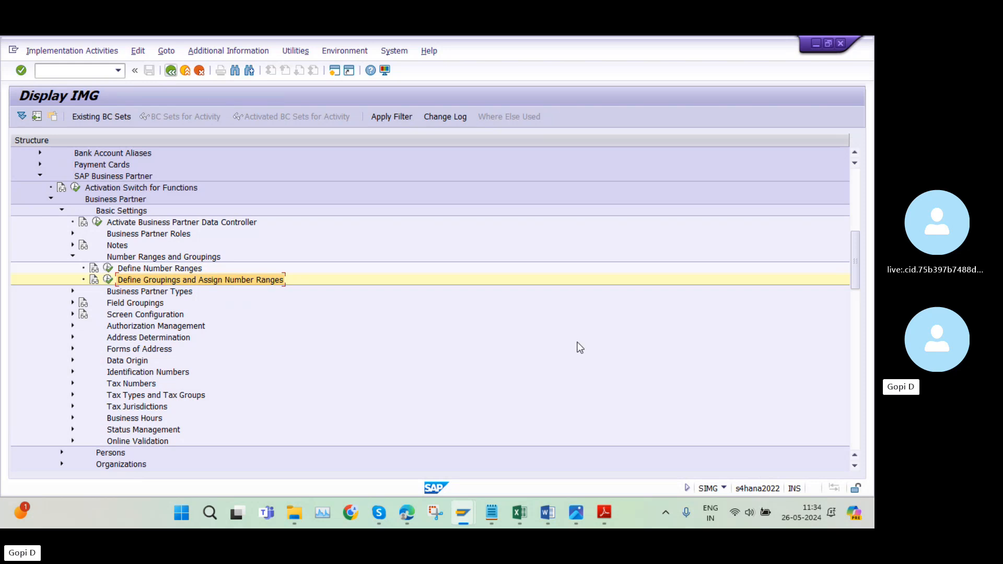
# - Switch to the FI SD Integration workbook in Excel and replace the input data for assigning number ranges to BP groups with AZ1S
pyautogui.click(514, 516)
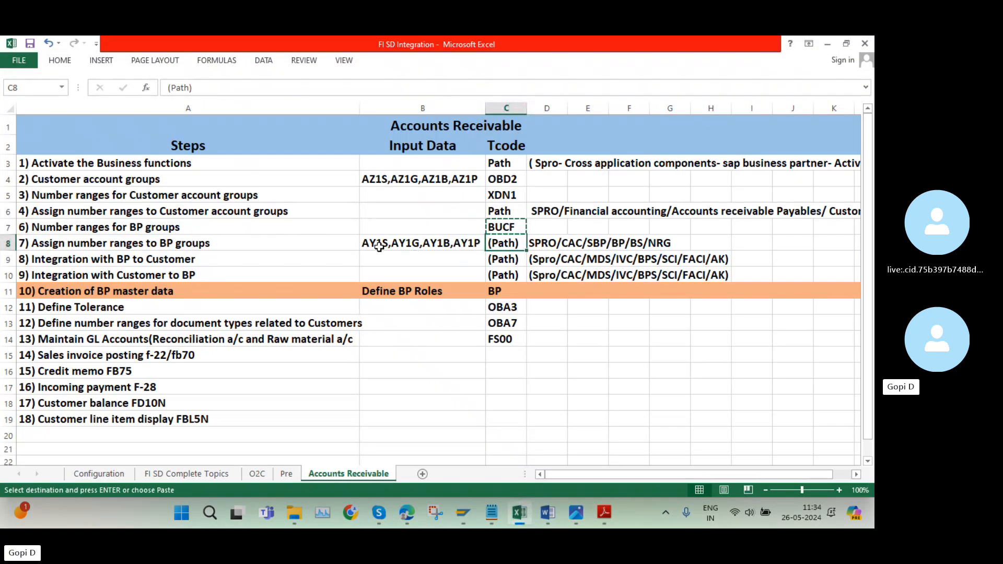
pyautogui.click(412, 245)
pyautogui.press('Delete')
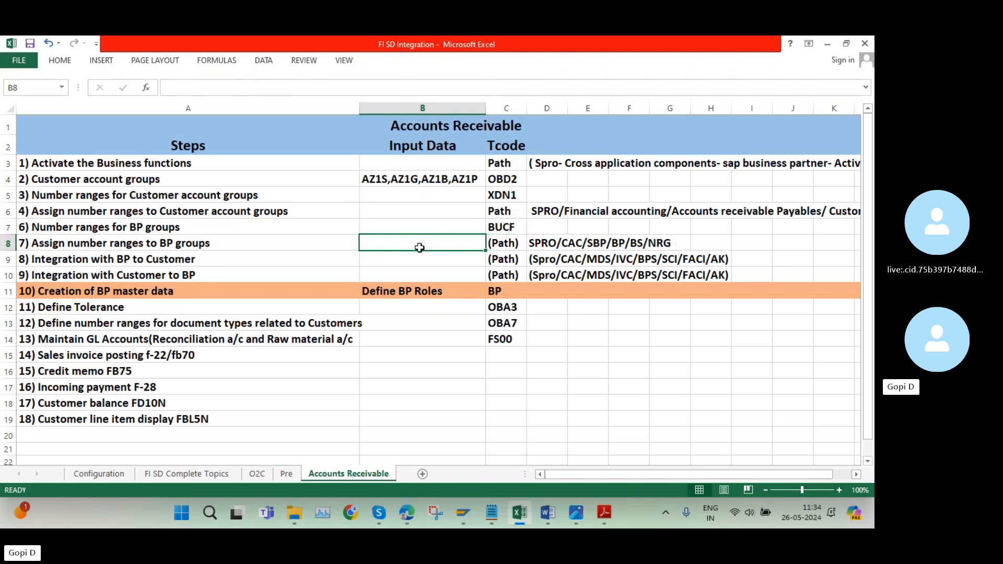
pyautogui.write('AZ1A')
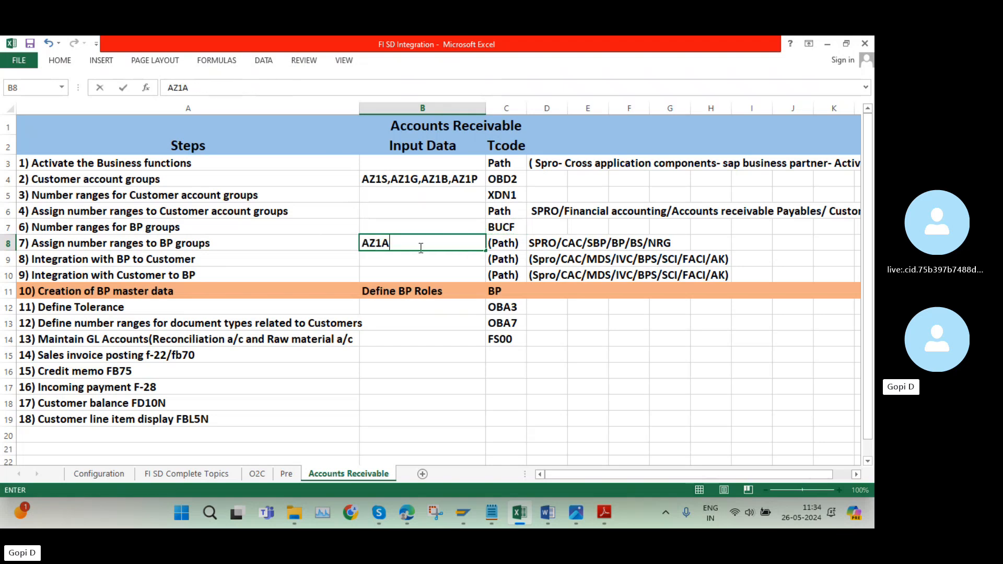
pyautogui.press('BackSpace')
pyautogui.write('S')
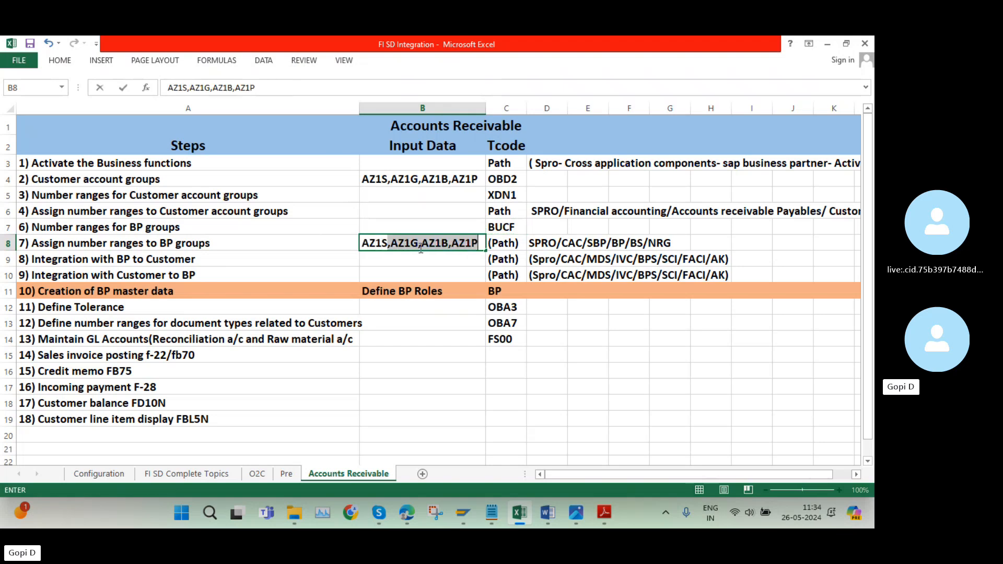
pyautogui.press('Delete')
pyautogui.click(394, 259)
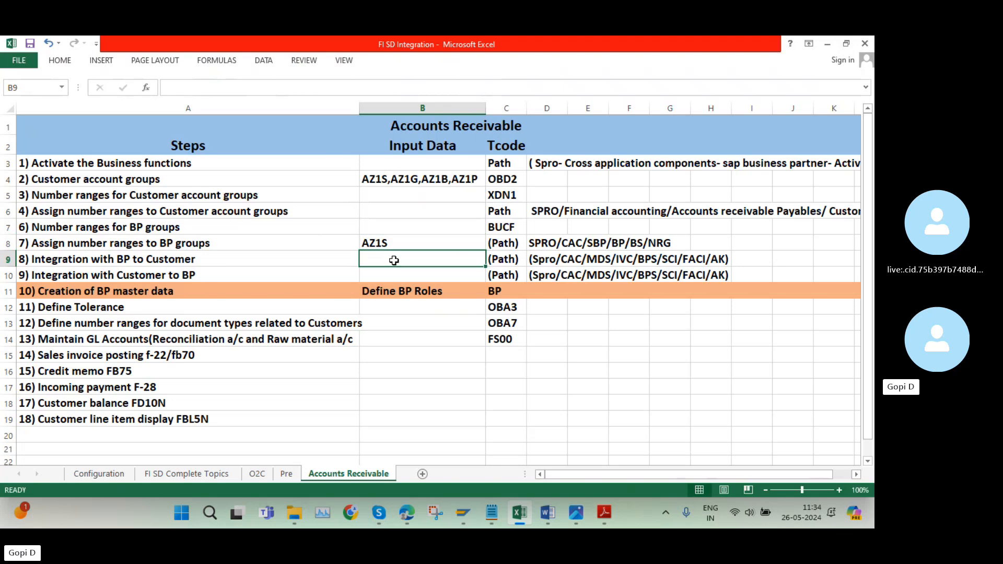
# - Review the checklist rows on customer account groups, BP group number ranges and the integration between BP and customer
pyautogui.moveTo(42, 181); pyautogui.dragTo(414, 208)
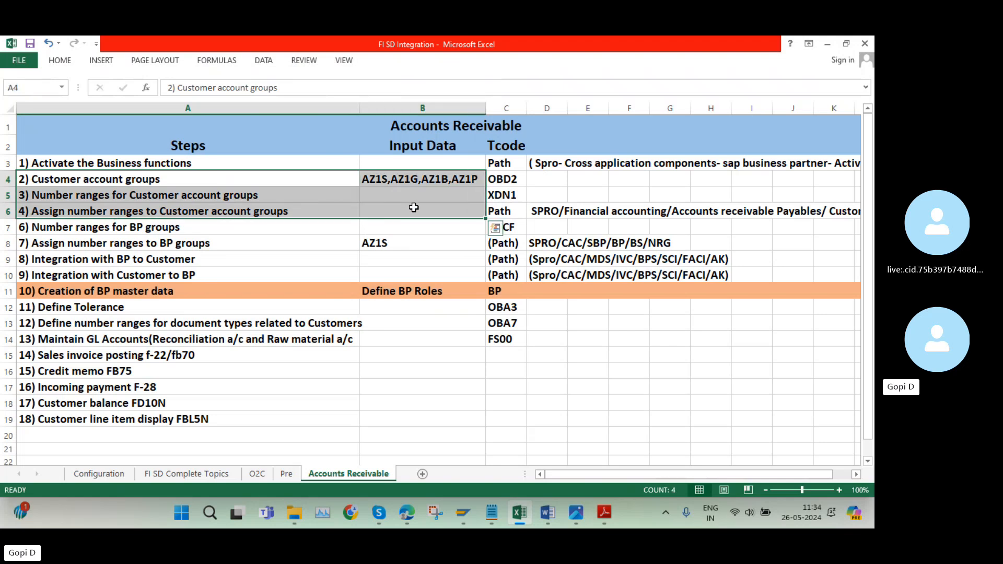
pyautogui.click(34, 228)
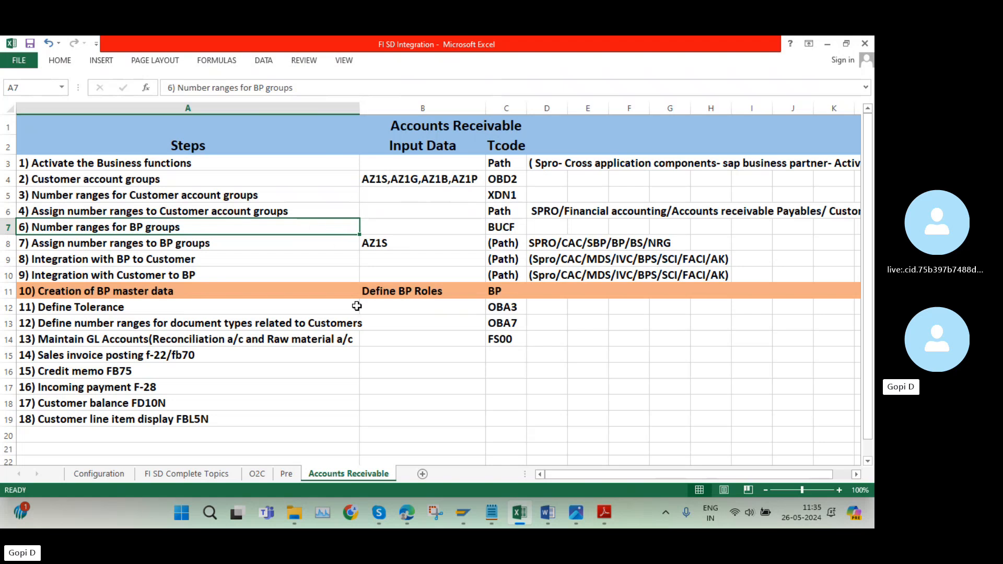
pyautogui.click(480, 402)
pyautogui.moveTo(36, 227); pyautogui.dragTo(403, 248)
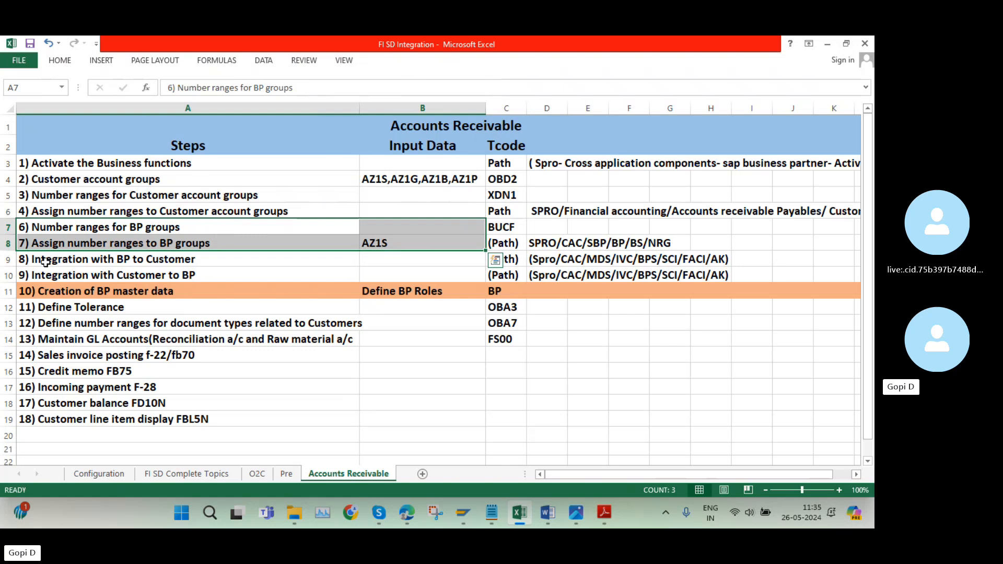
pyautogui.click(29, 258)
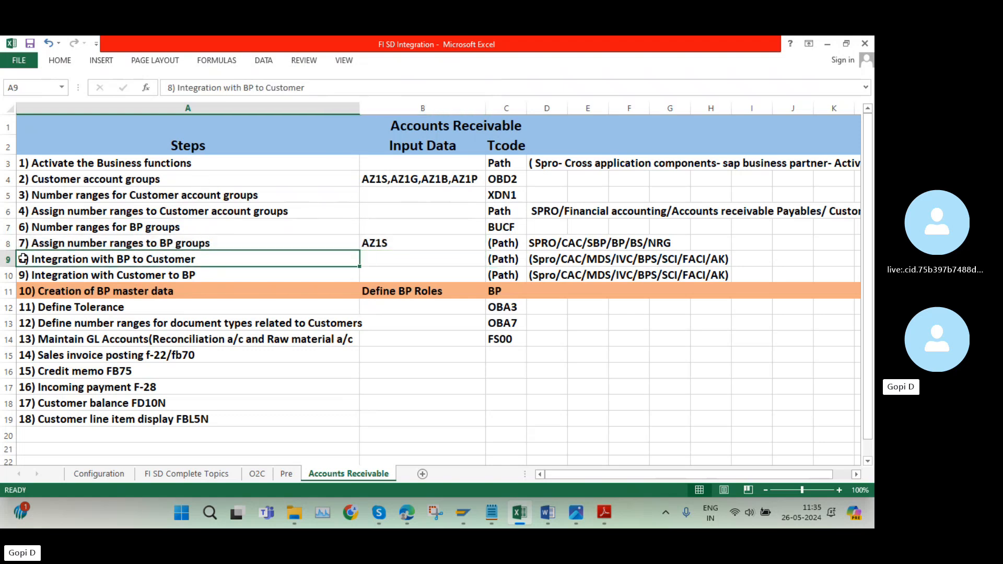
pyautogui.moveTo(212, 259); pyautogui.dragTo(215, 271)
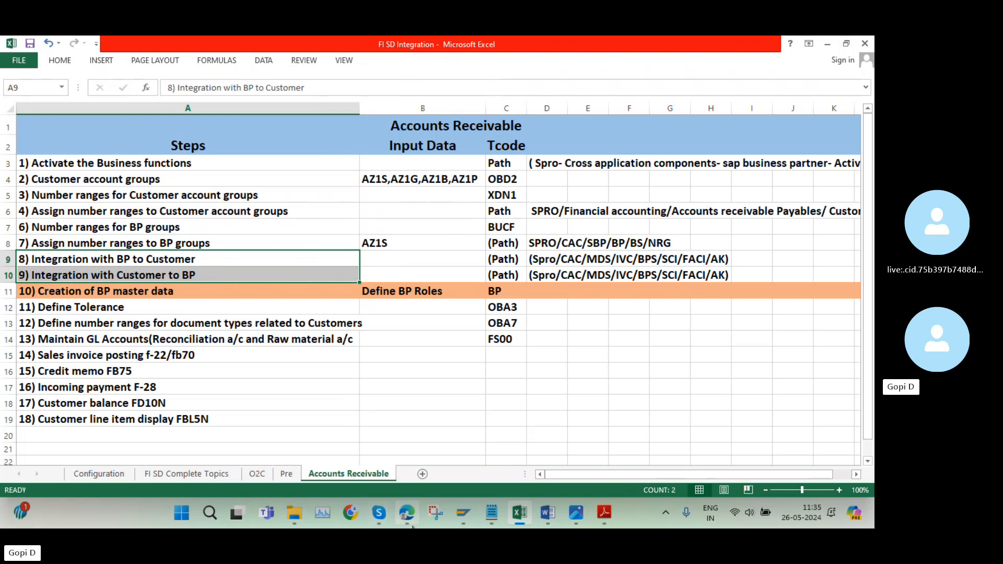
# - Switch back to SAP and collapse the Business Partner and SAP Business Partner nodes in the implementation guide
pyautogui.click(459, 515)
pyautogui.click(538, 441)
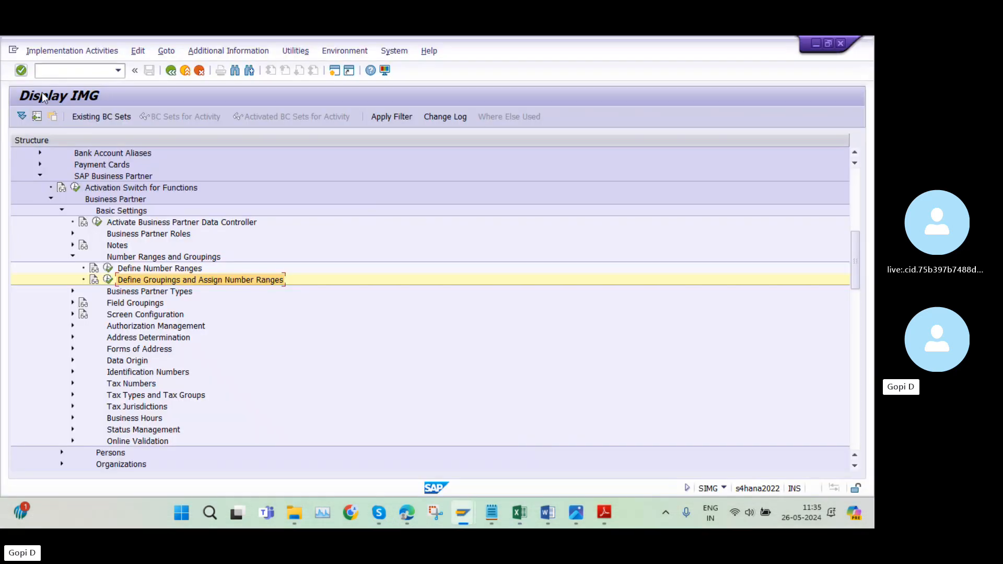
pyautogui.click(50, 199)
pyautogui.click(40, 176)
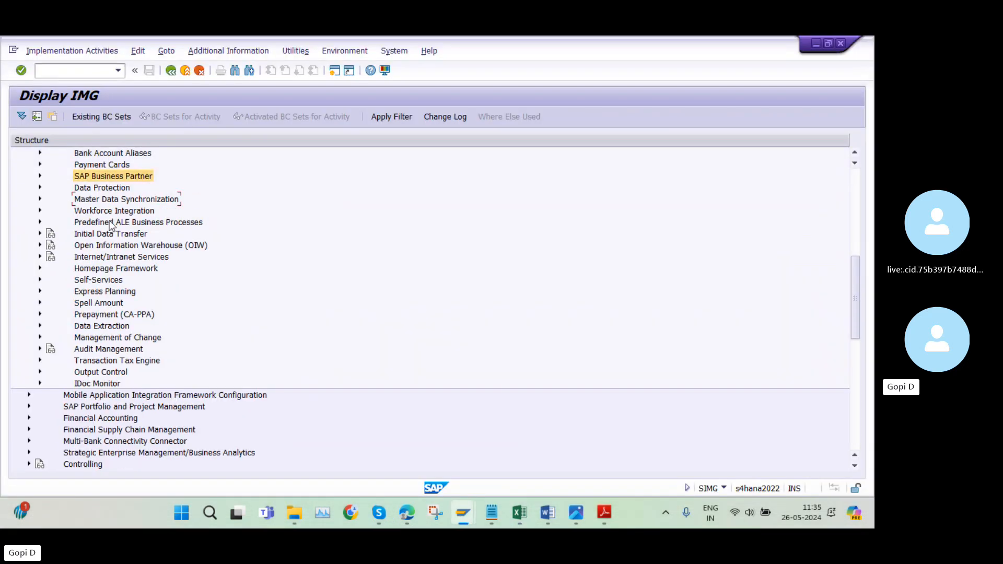
# - Expand Master Data Synchronization and its Customer/Vendor Integration node under Cross-Application Components
pyautogui.scroll(5, 116, 234)
pyautogui.scroll(5, 116, 233)
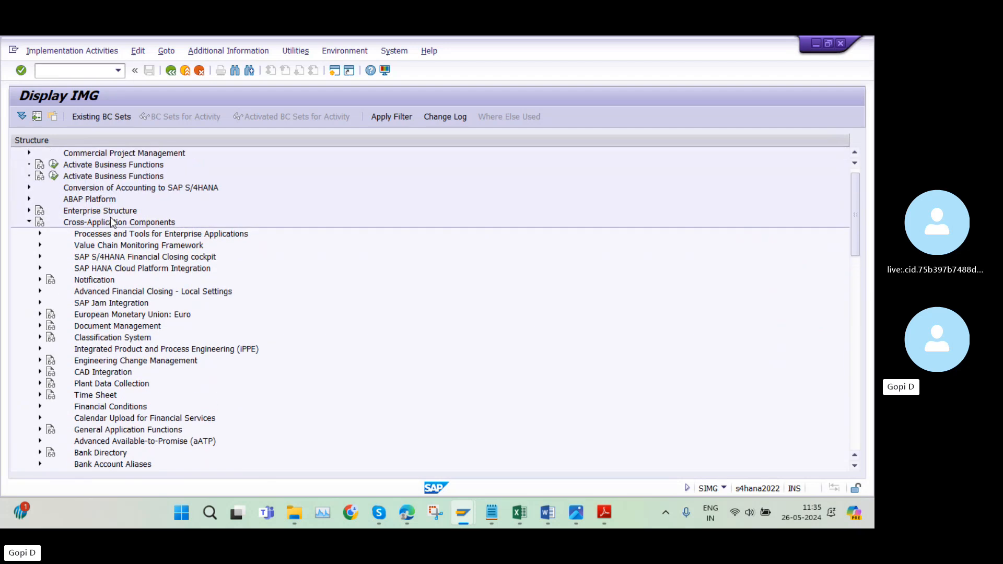
pyautogui.scroll(-2, 91, 266)
pyautogui.scroll(-5, 91, 266)
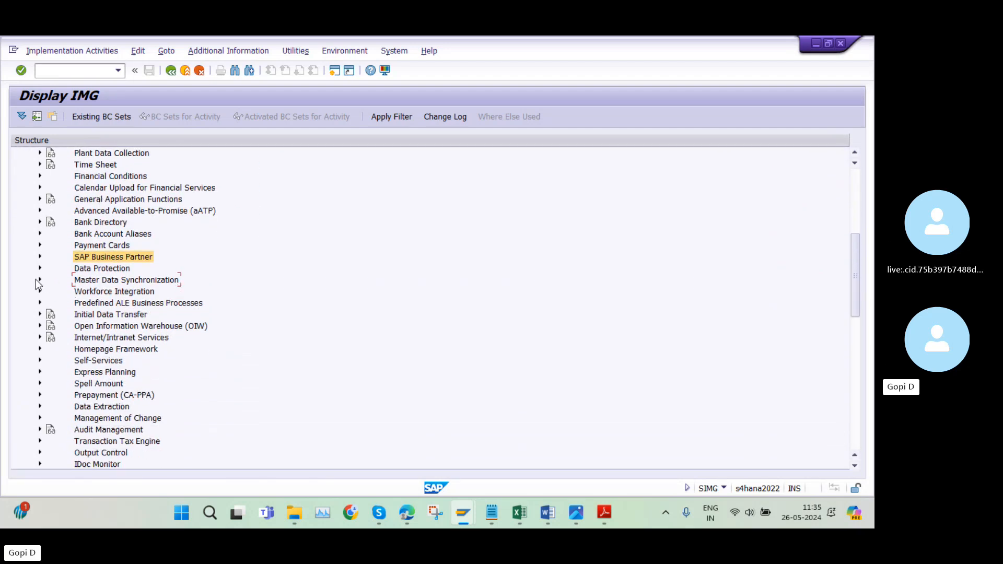
pyautogui.click(40, 281)
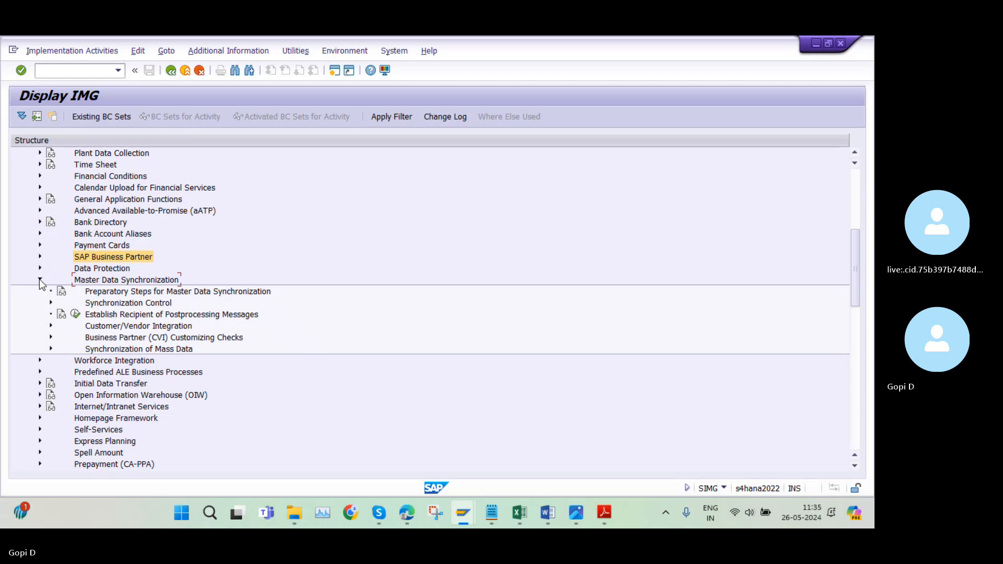
pyautogui.click(51, 326)
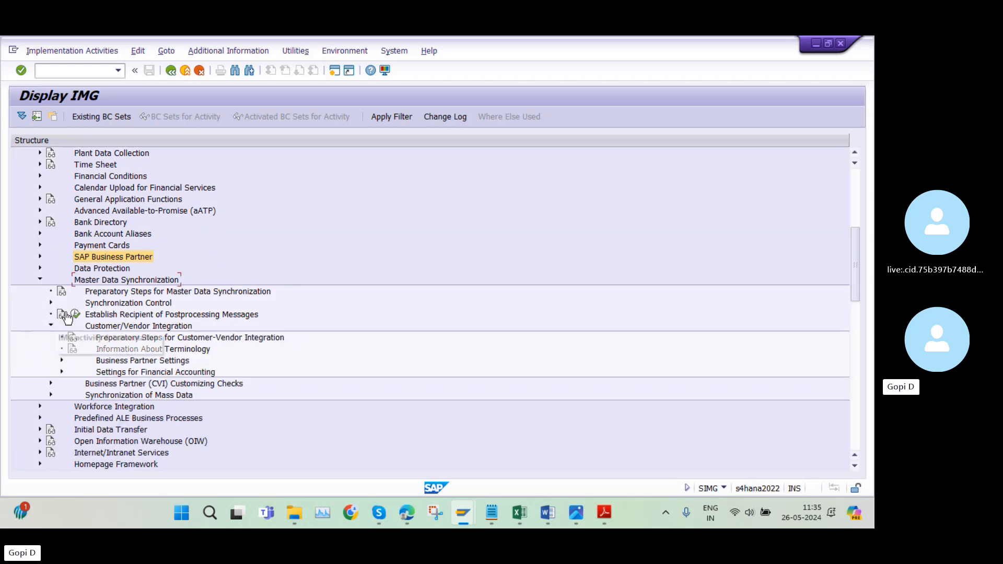
# - Expand Business Partner Settings down through Settings for Customer Integration and Field Assignment for Customer Integration to Assign Keys
pyautogui.scroll(-2, 209, 320)
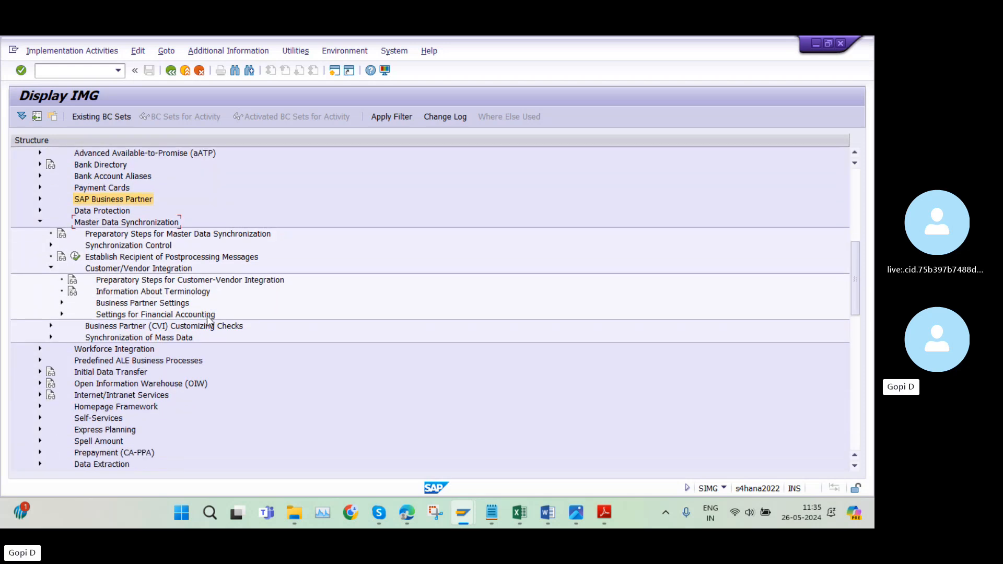
pyautogui.click(62, 303)
pyautogui.scroll(-2, 313, 324)
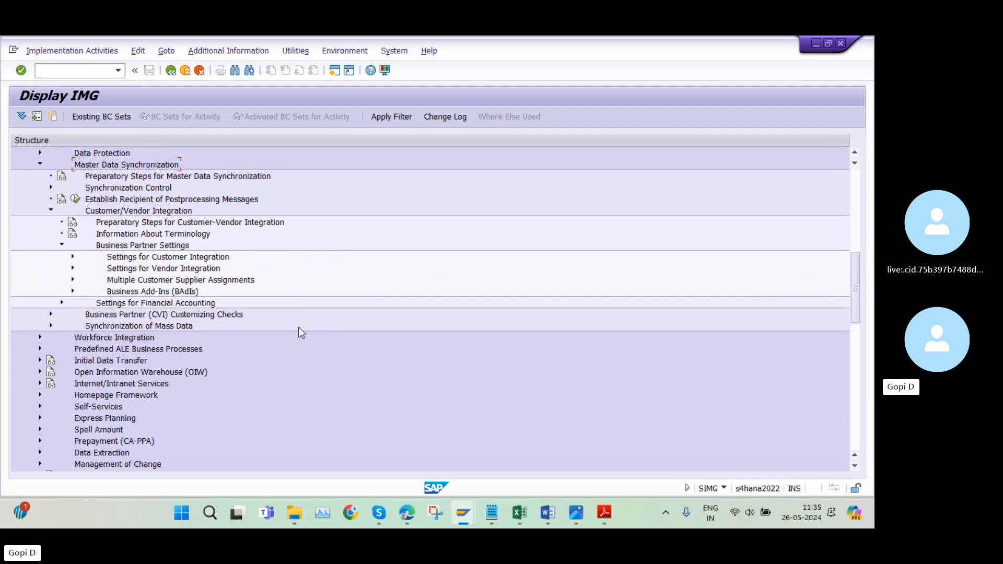
pyautogui.click(73, 257)
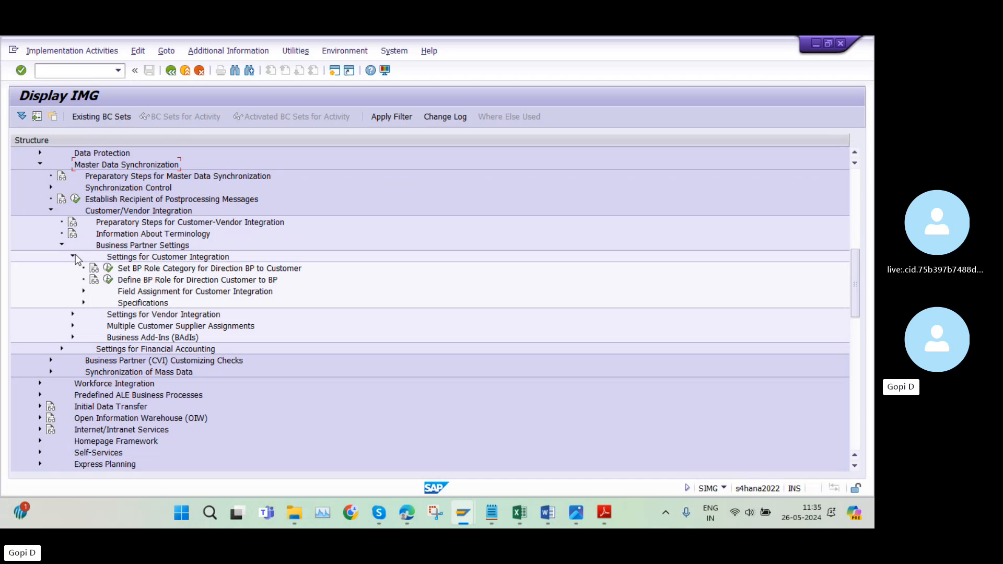
pyautogui.click(84, 293)
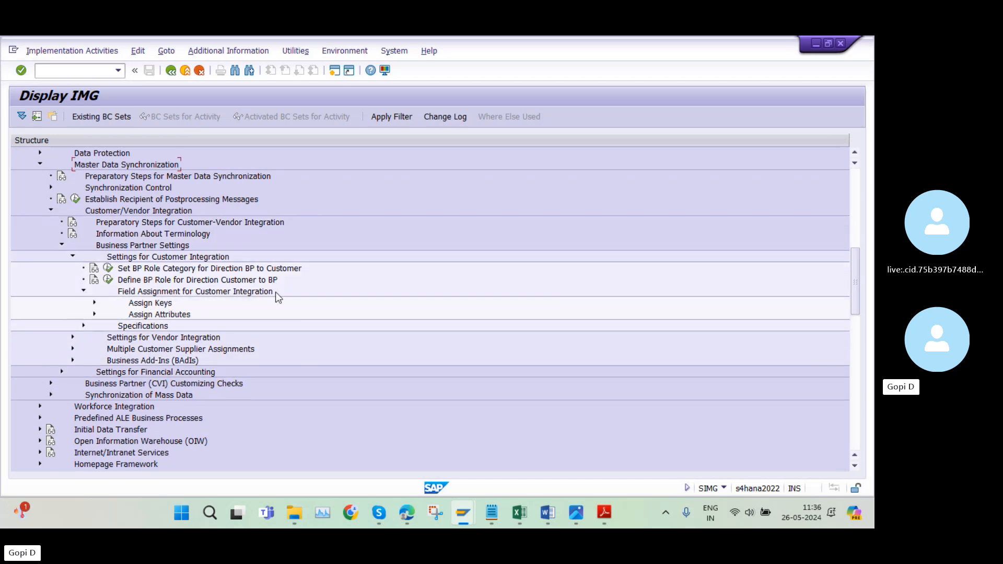
pyautogui.click(94, 304)
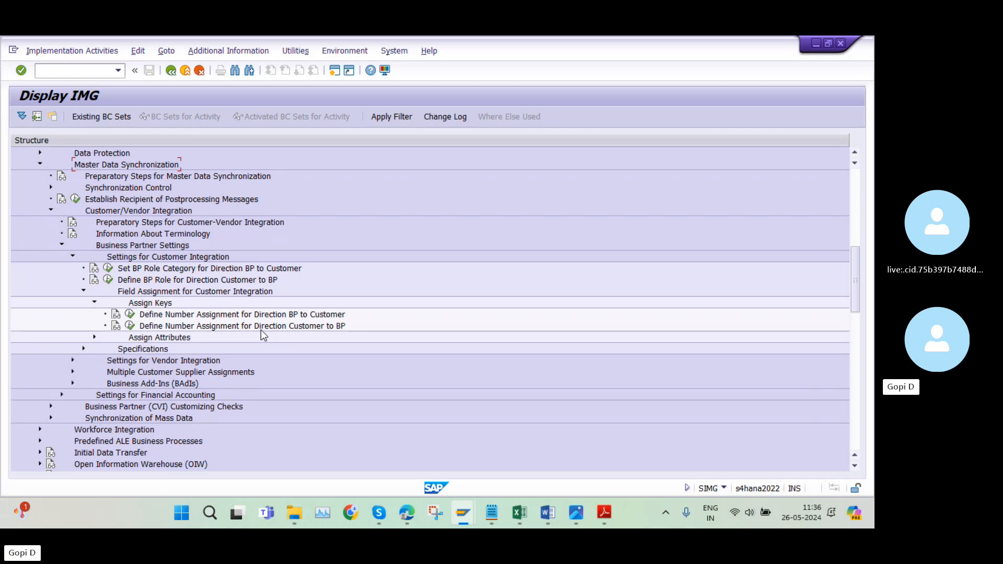
# - Add a BP-to-customer number assignment linking grouping AZ1S to account group AZ1S and save it to the AZ10 FI SD Integration customizing request
pyautogui.click(130, 315)
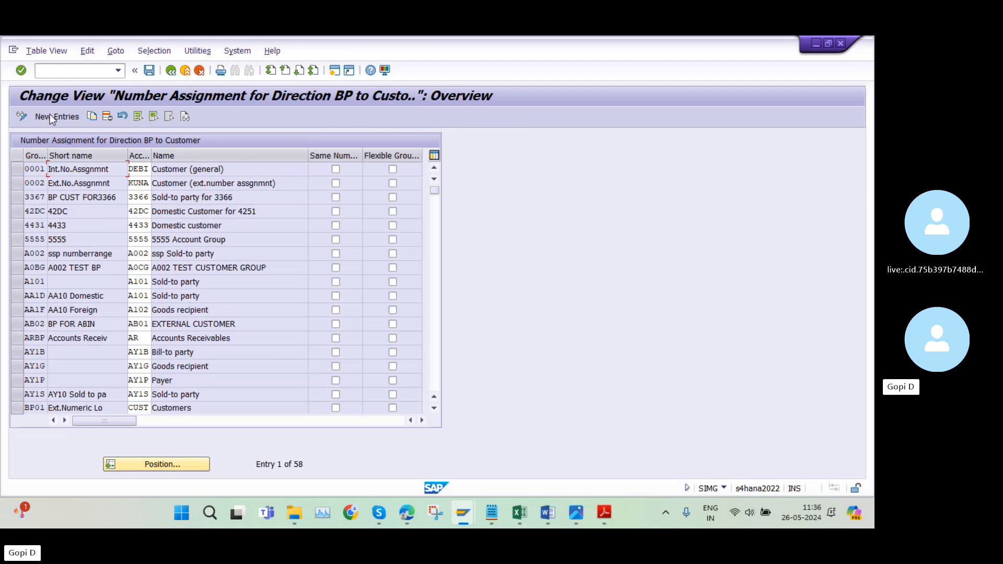
pyautogui.click(49, 114)
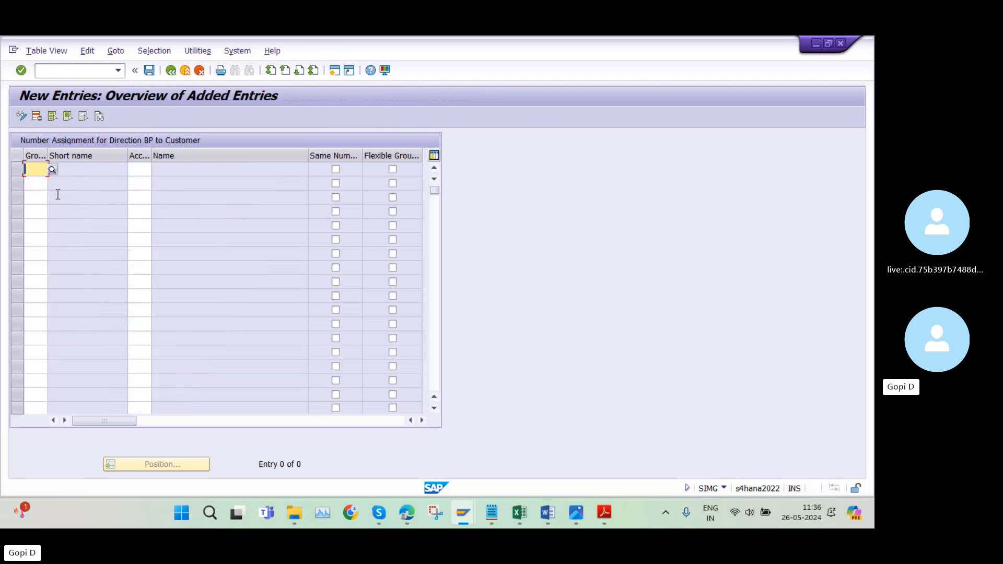
pyautogui.write('AZ1S')
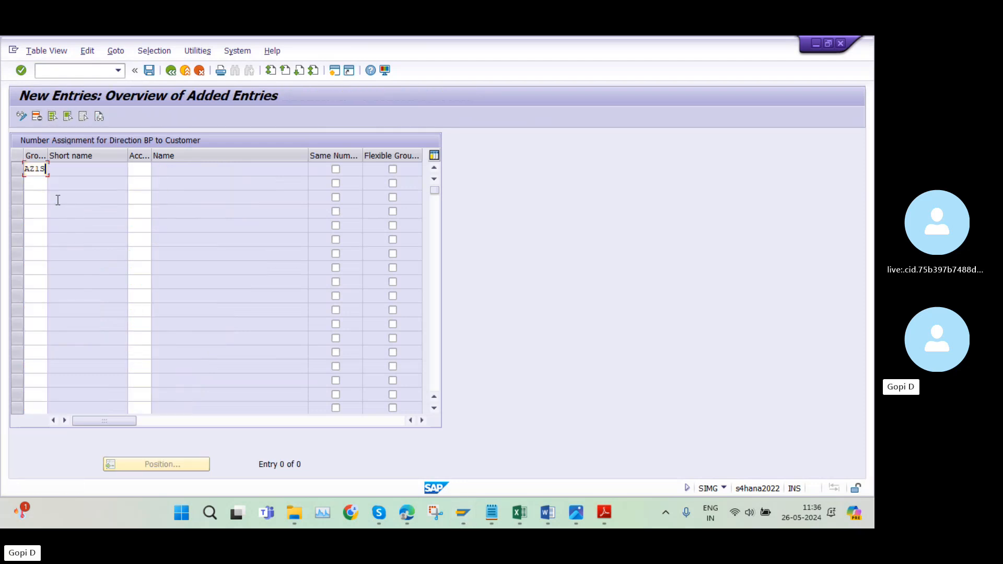
pyautogui.click(140, 169)
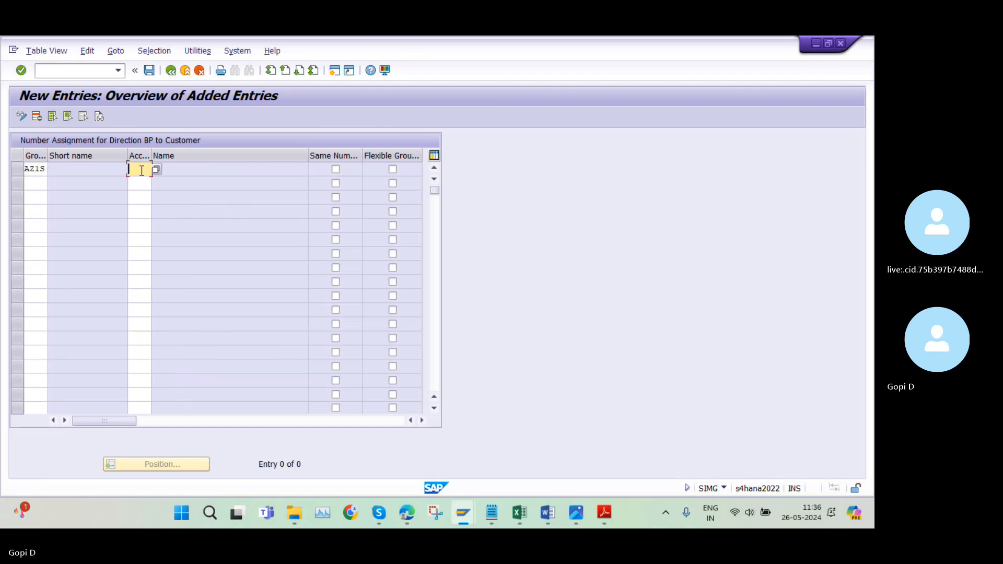
pyautogui.write('AZ1S')
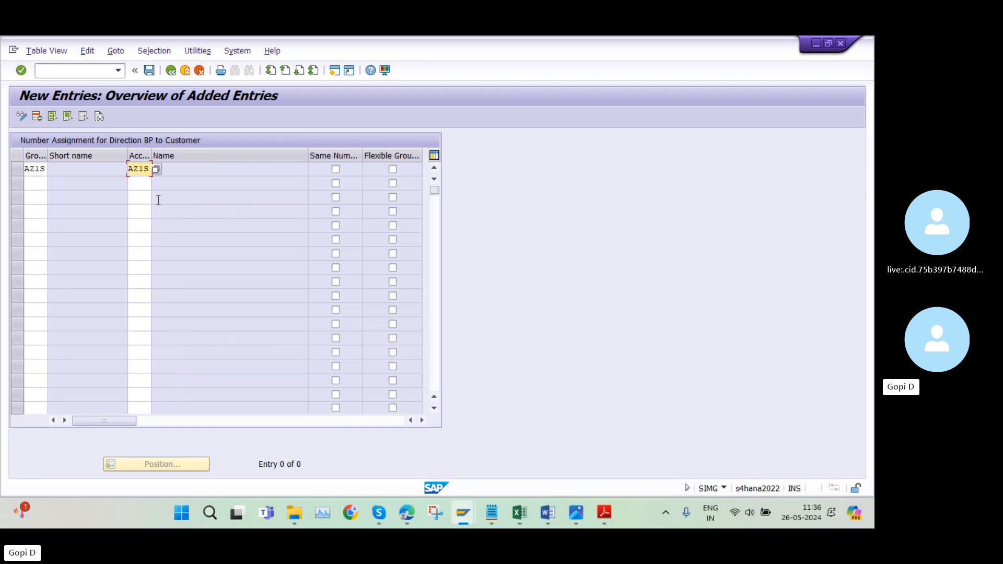
pyautogui.press('Return')
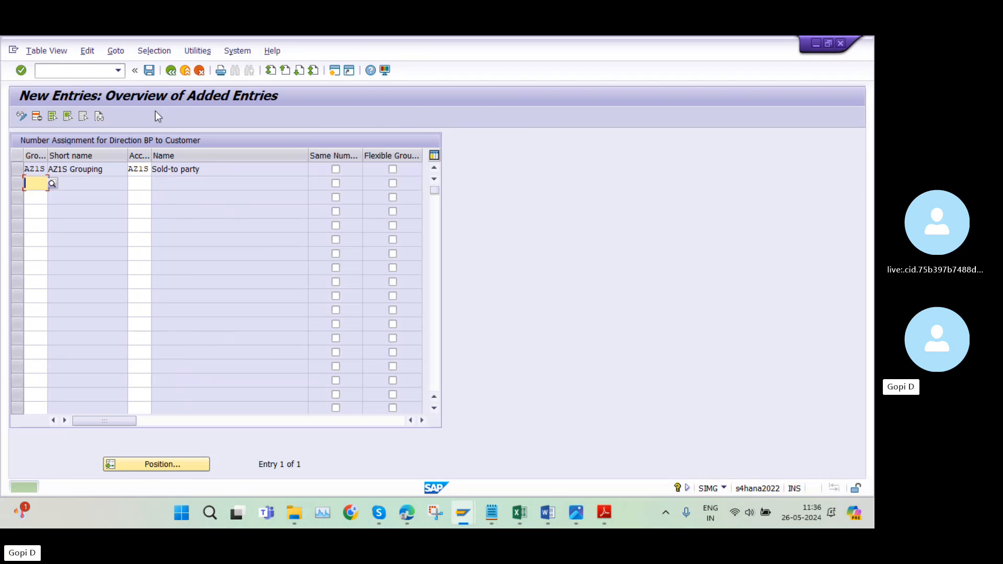
pyautogui.click(149, 70)
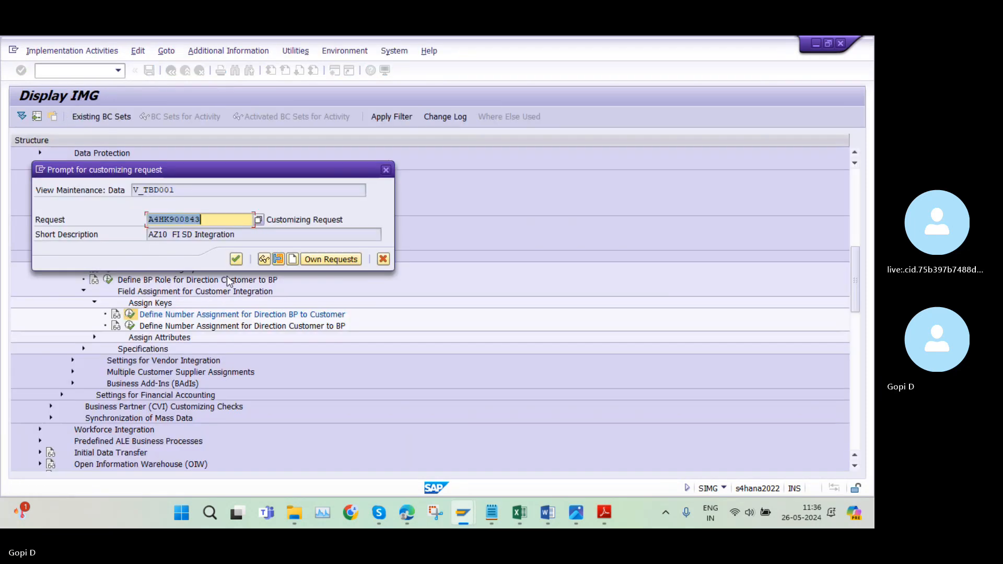
pyautogui.click(238, 260)
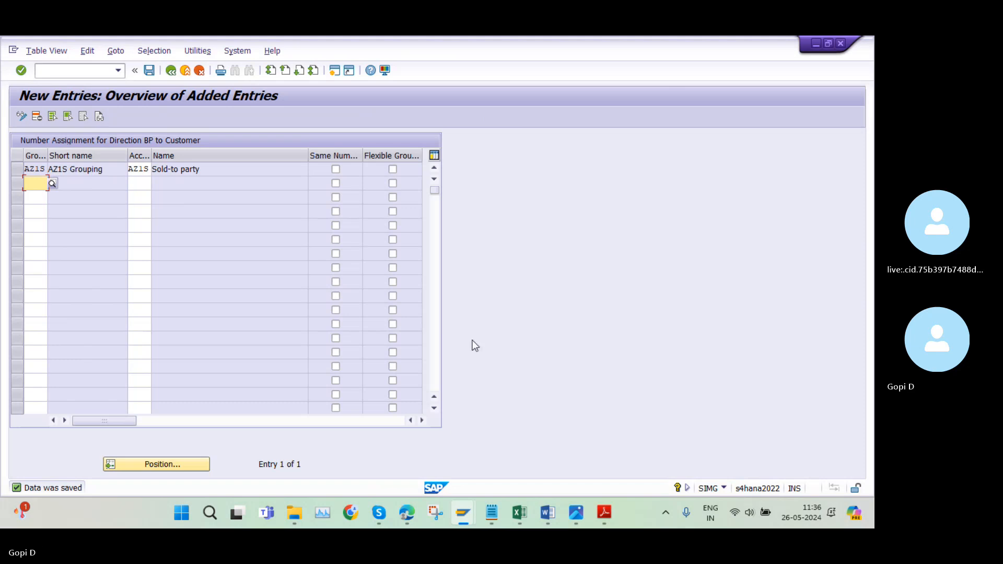
# - Switch to the Business Partner PDF and examine the BP and Customer boxes in the SAP S/4HANA data model
pyautogui.click(601, 514)
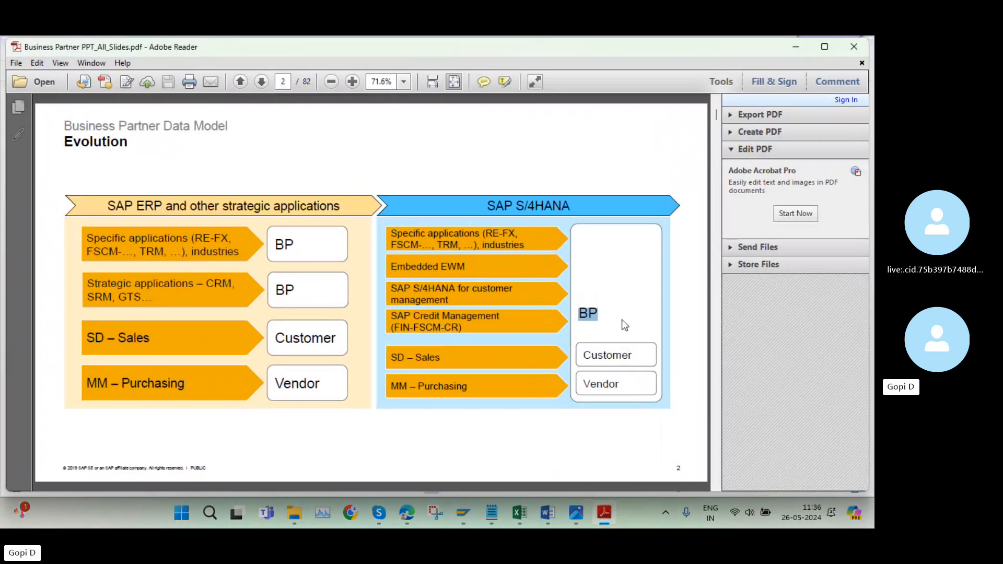
pyautogui.click(591, 307)
pyautogui.moveTo(597, 312); pyautogui.dragTo(573, 314)
pyautogui.moveTo(639, 355); pyautogui.dragTo(582, 350)
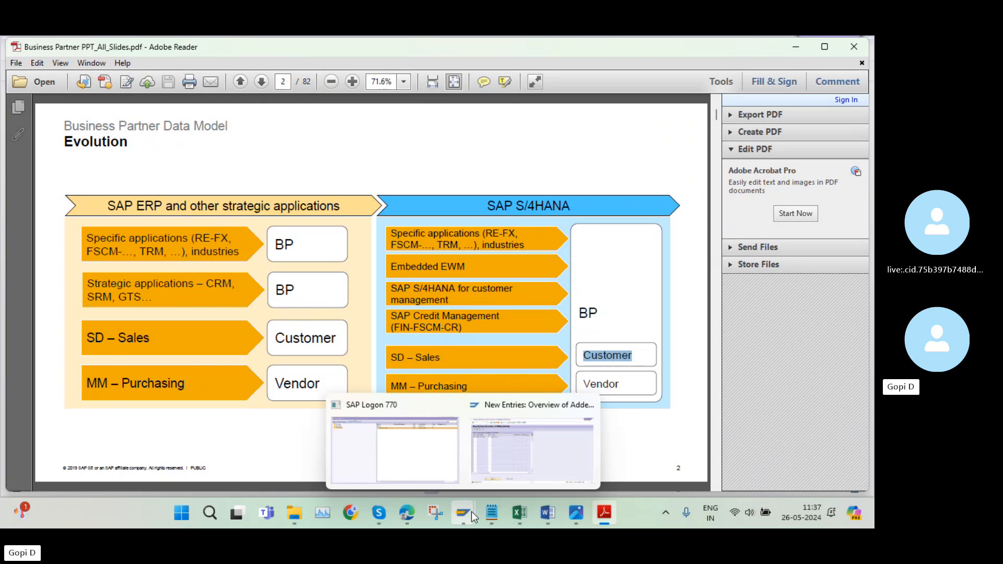
# - Switch back to SAP and leave the BP-to-customer number assignment view for the implementation guide
pyautogui.click(513, 458)
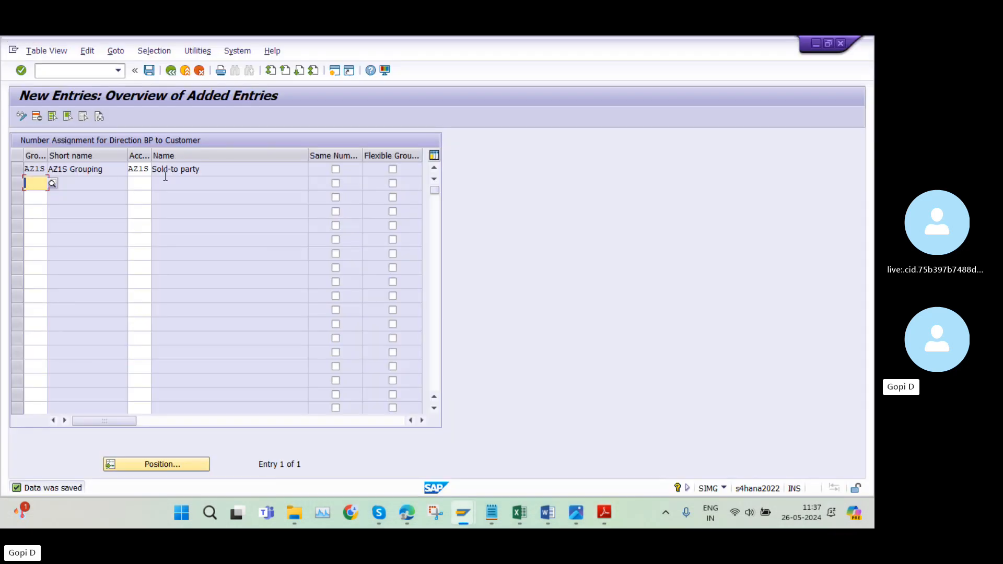
pyautogui.click(175, 73)
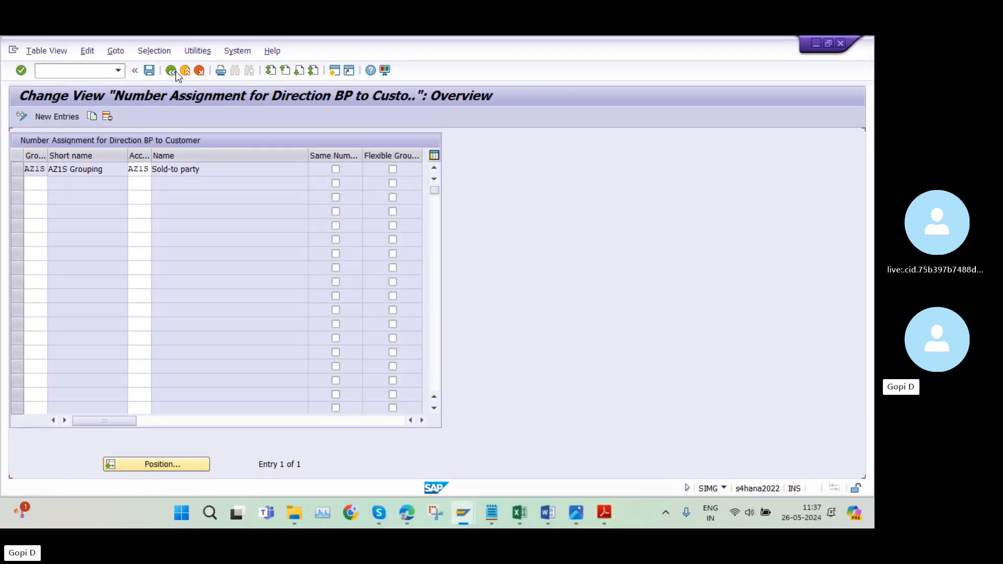
pyautogui.click(176, 73)
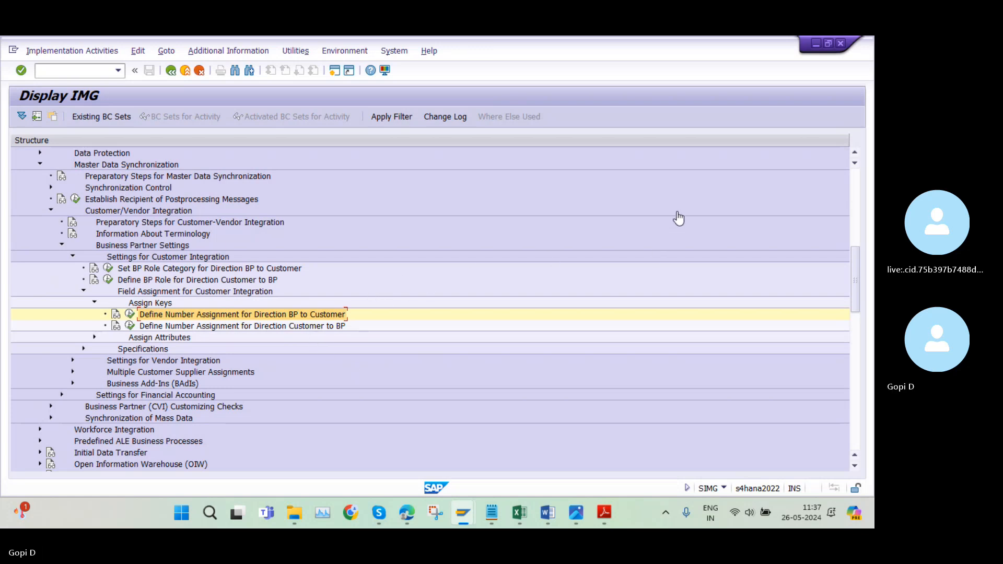
pyautogui.click(615, 218)
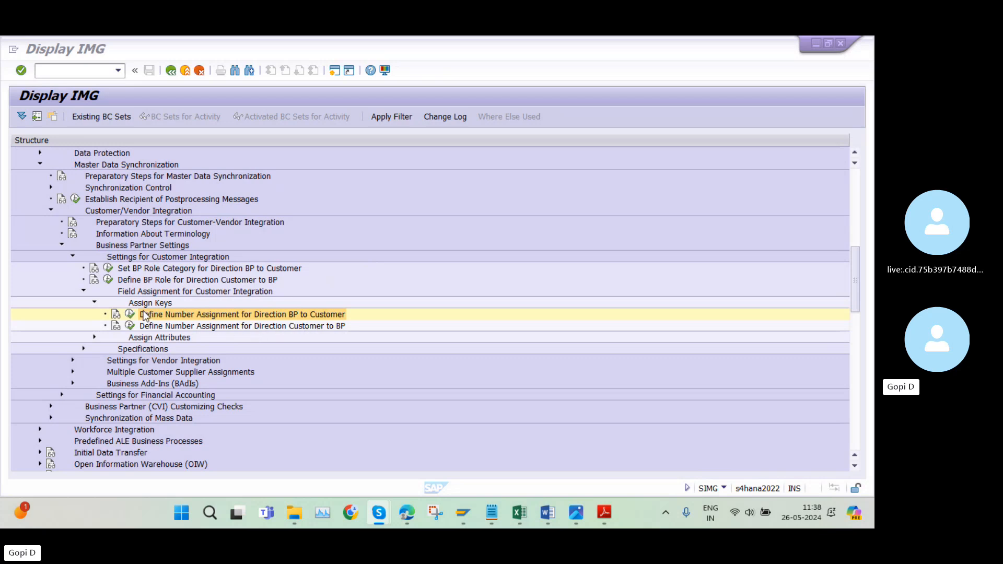
# - Try to add BP-to-customer number assignments linking grouping AZ1S to account groups AZ1B and AZ1P
pyautogui.click(130, 315)
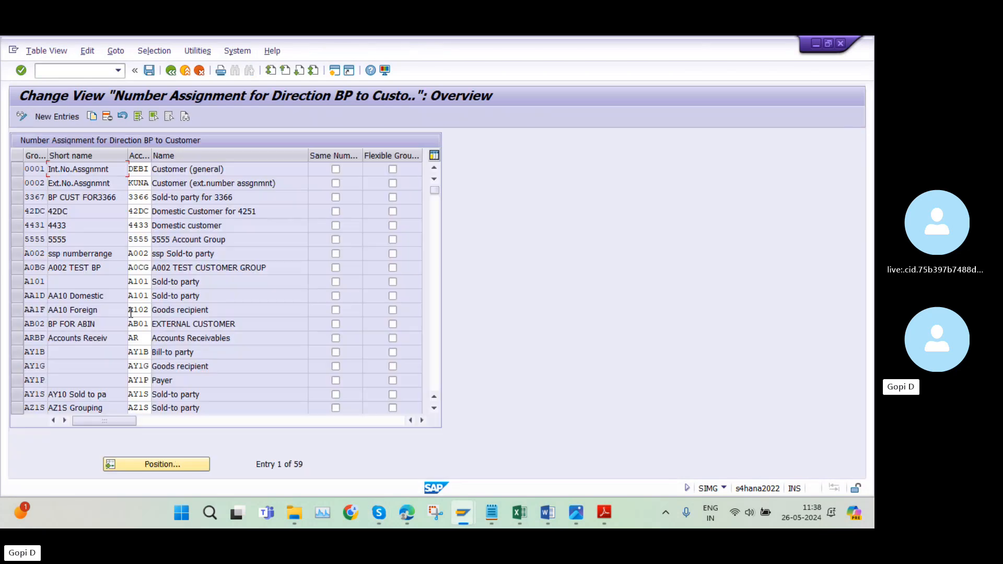
pyautogui.click(56, 117)
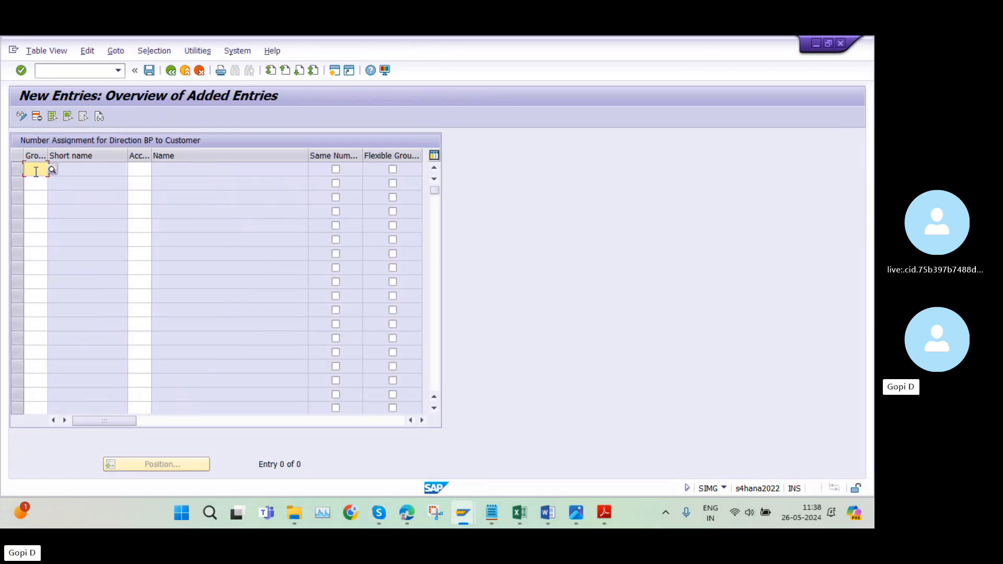
pyautogui.write('AZ1S')
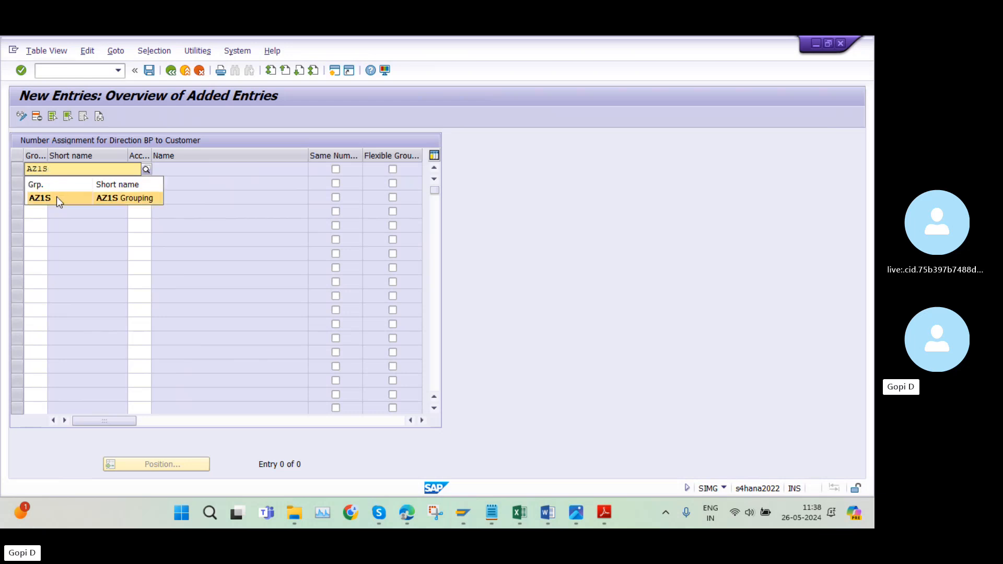
pyautogui.click(142, 168)
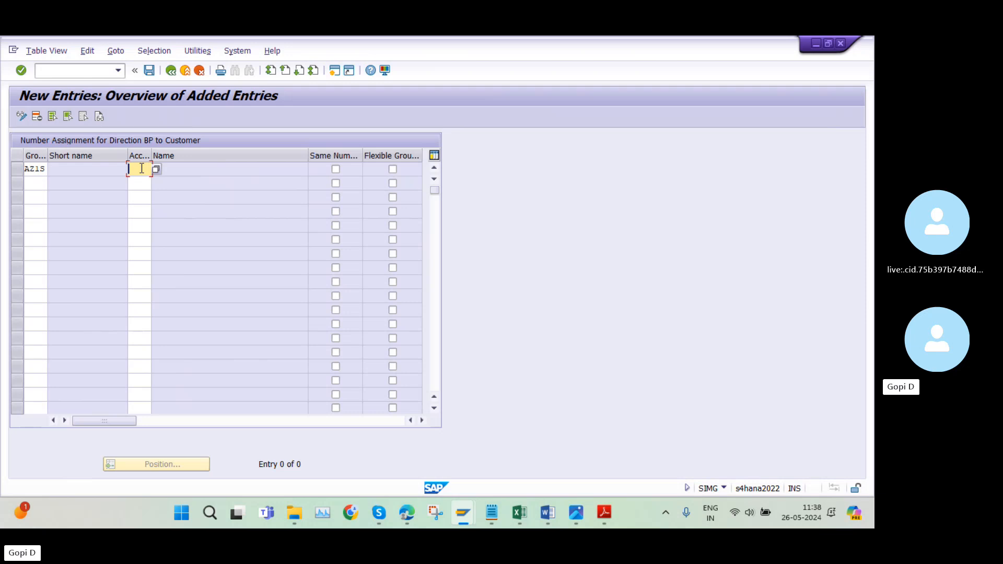
pyautogui.write('AZ1B')
pyautogui.click(36, 183)
pyautogui.write('AZ1')
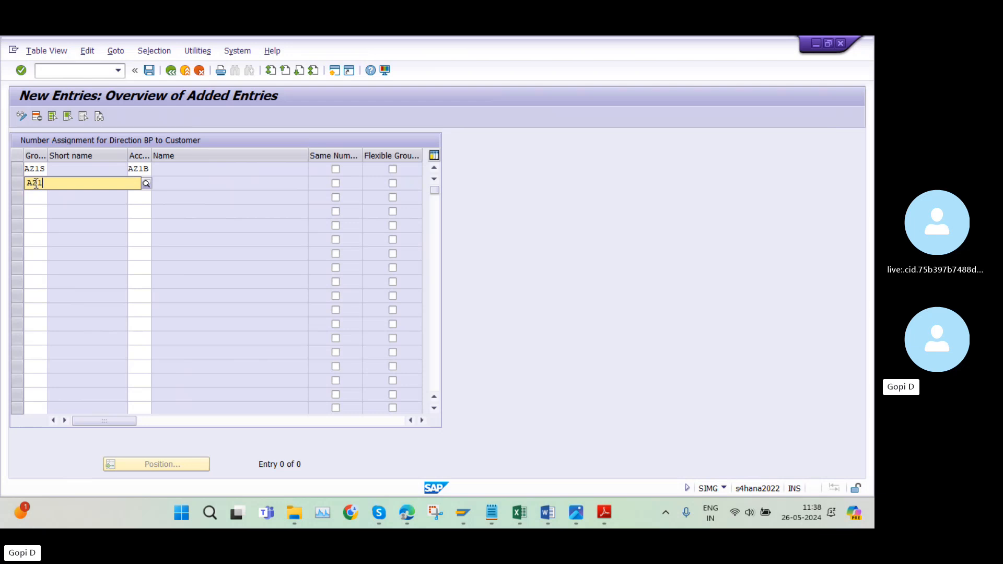
pyautogui.click(59, 215)
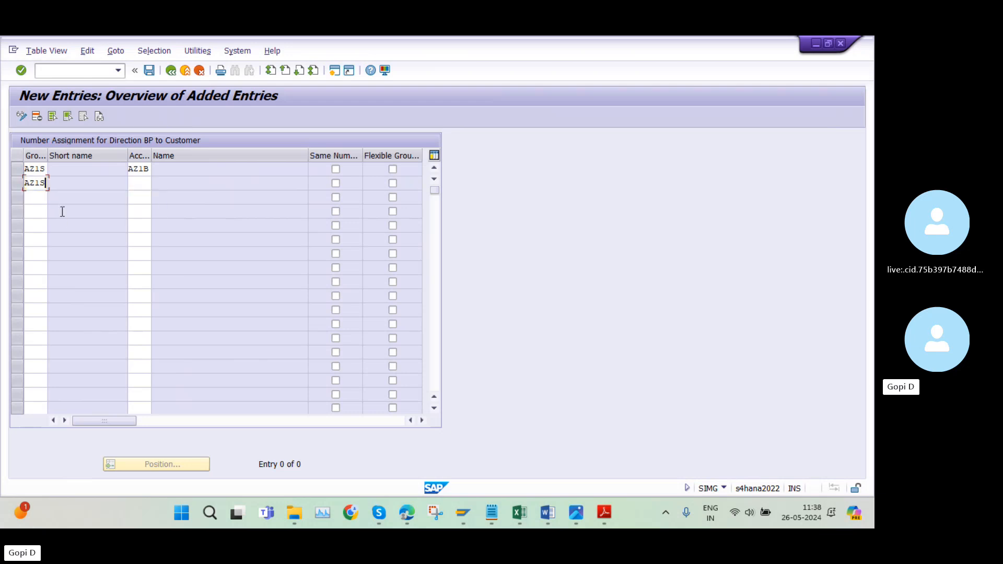
pyautogui.click(138, 183)
pyautogui.write('AZ1')
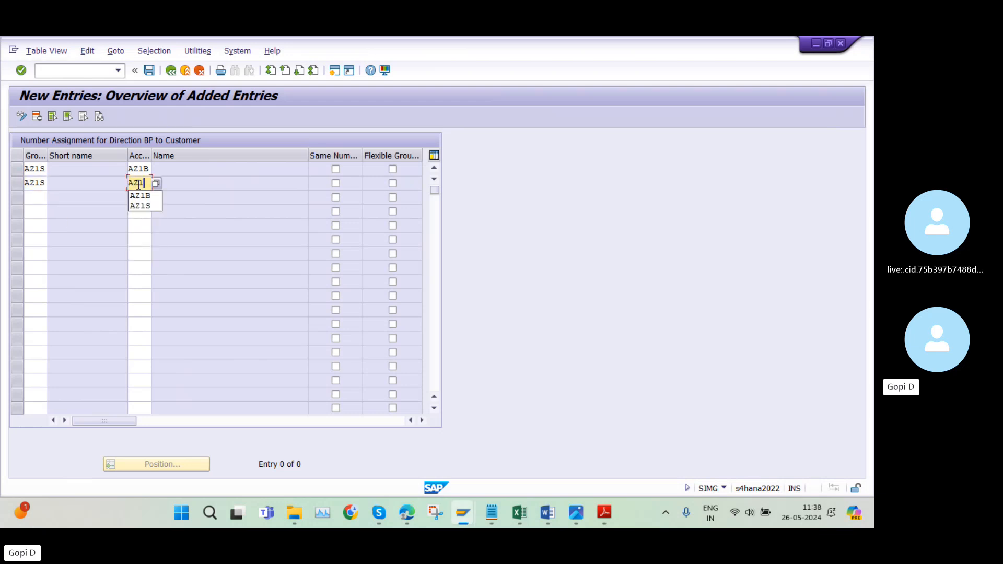
pyautogui.write('P')
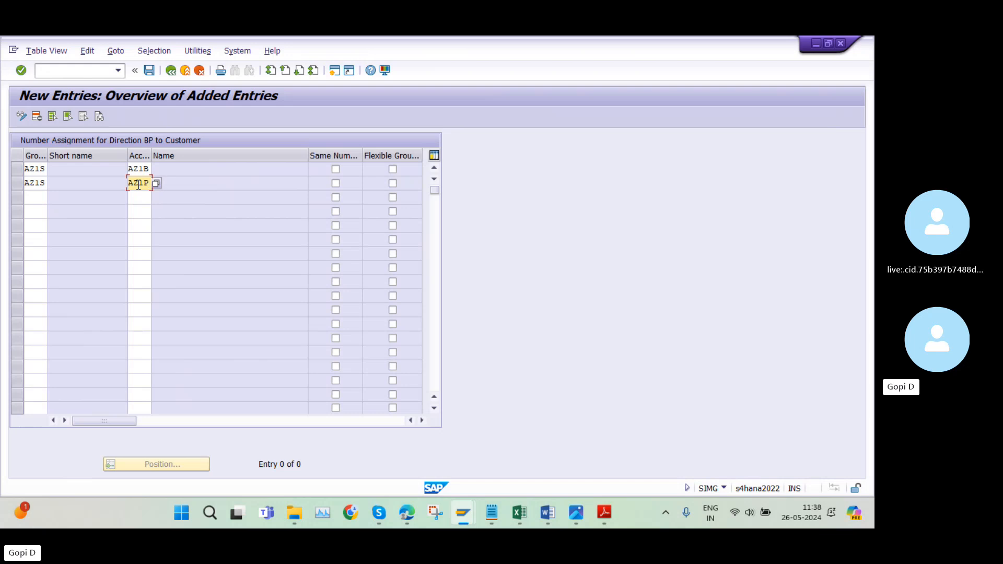
# - Try to add a third row linking grouping AZ1S to account group AZ1G and validate the entries
pyautogui.click(32, 197)
pyautogui.write('AZ1S')
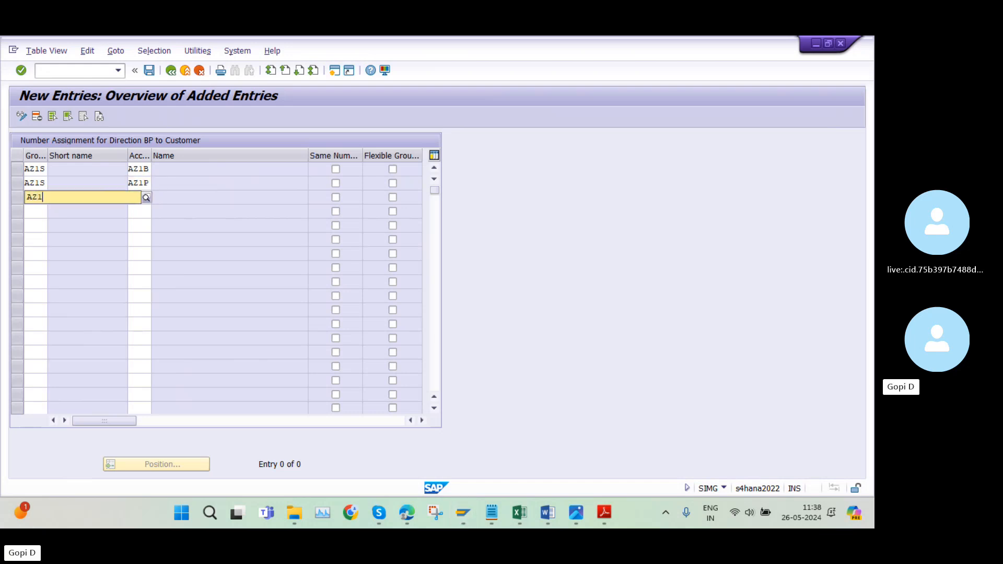
pyautogui.click(65, 225)
pyautogui.click(135, 196)
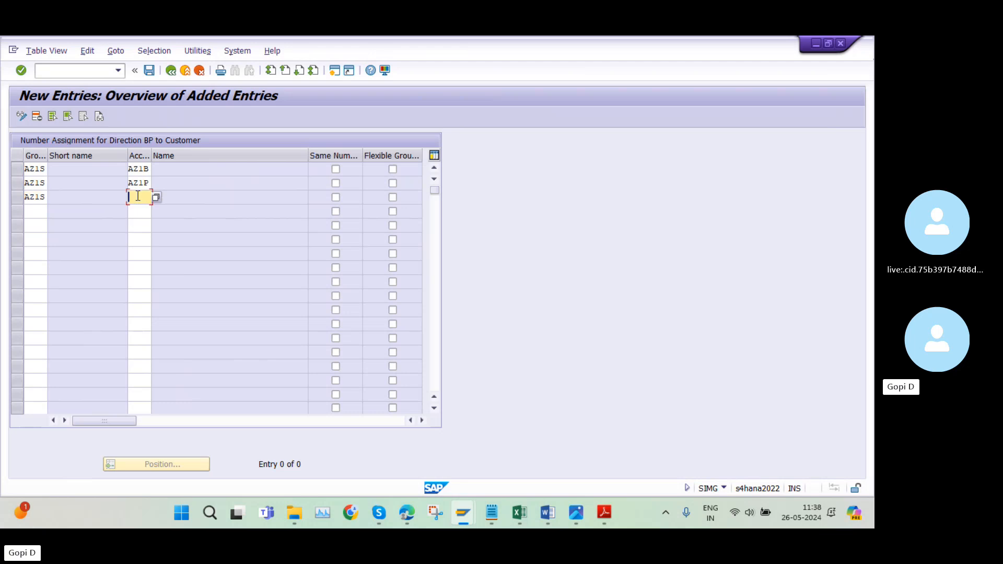
pyautogui.write('AZ1')
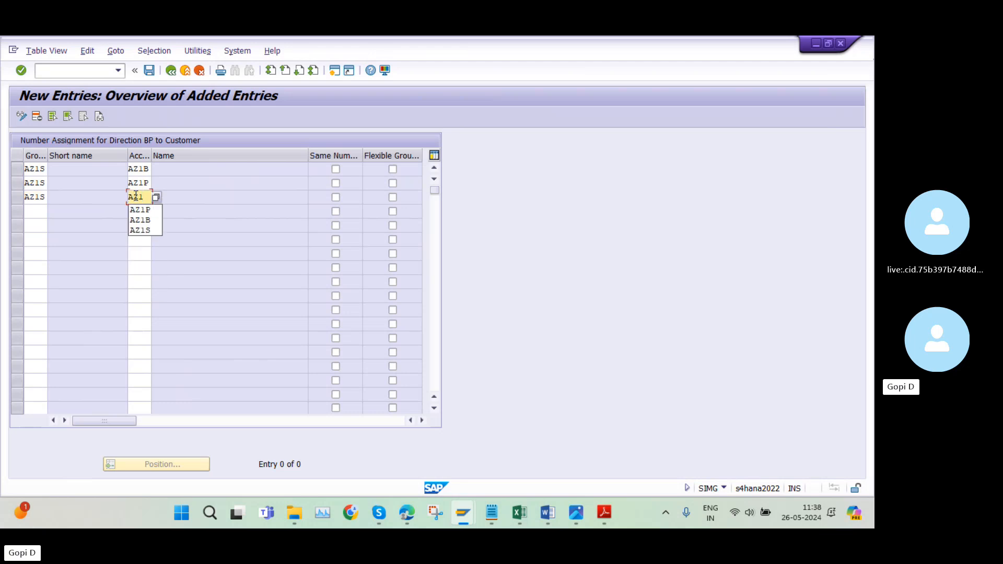
pyautogui.write('G')
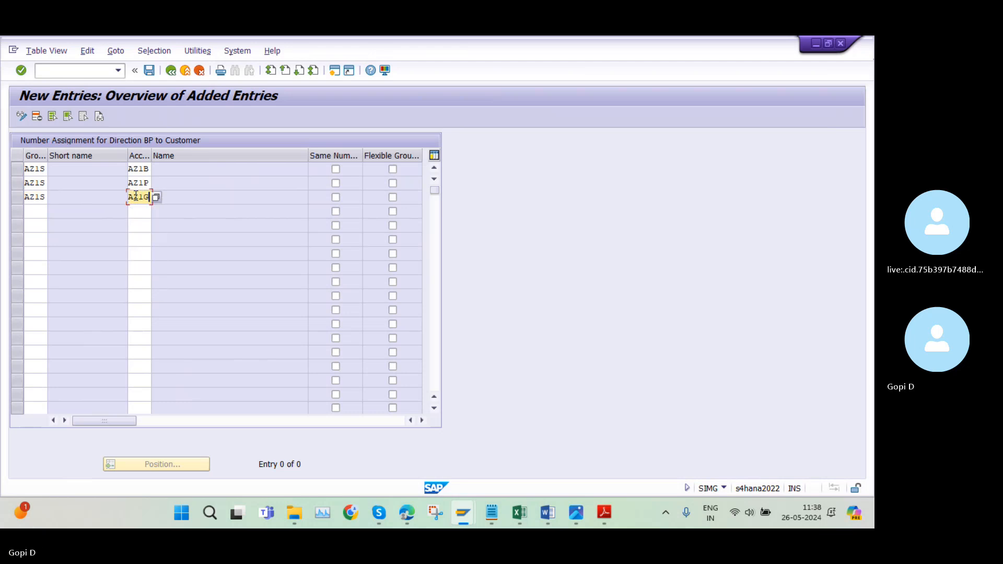
pyautogui.press('Return')
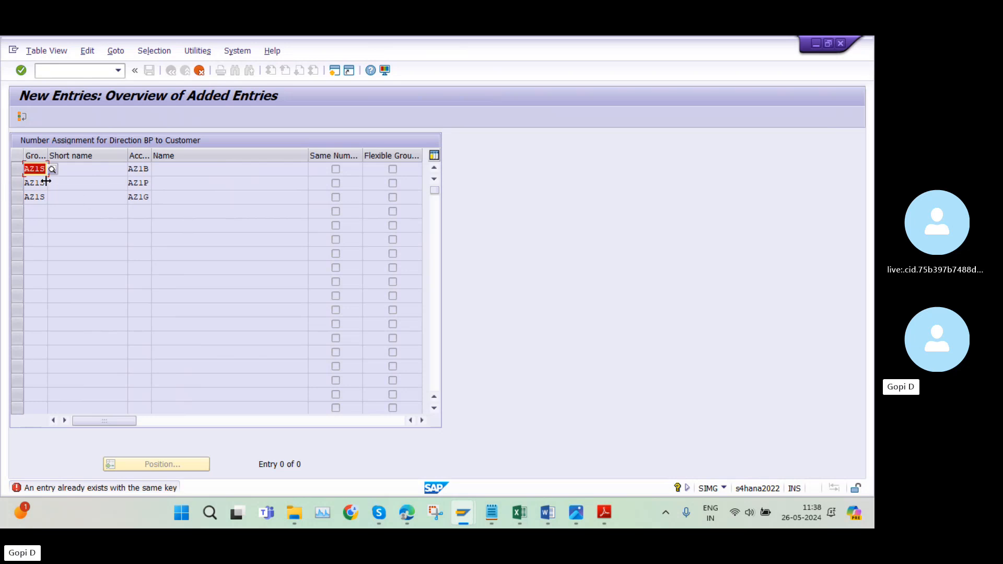
# - Discard the unsaved BP-to-customer entries and return to the implementation guide
pyautogui.click(199, 70)
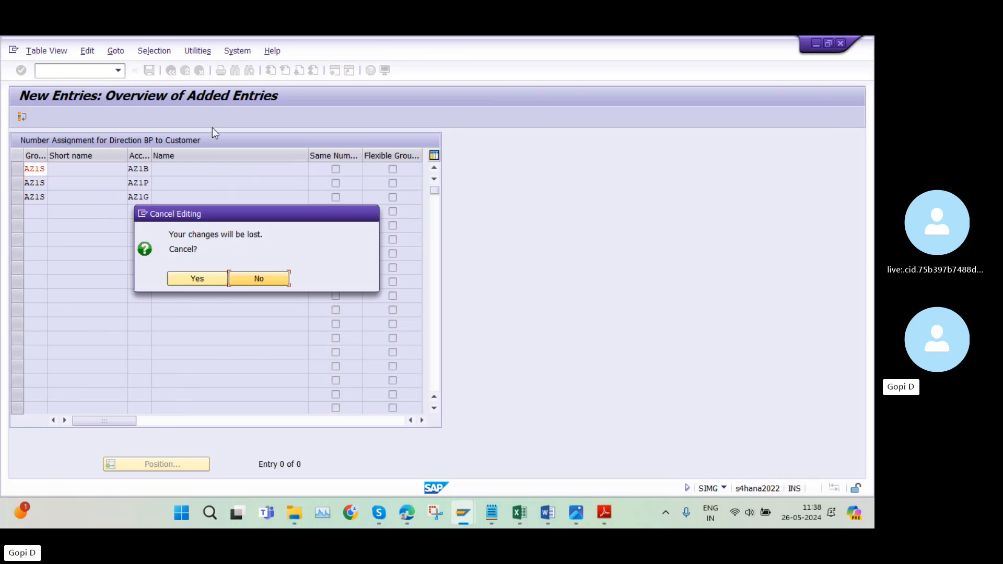
pyautogui.click(197, 279)
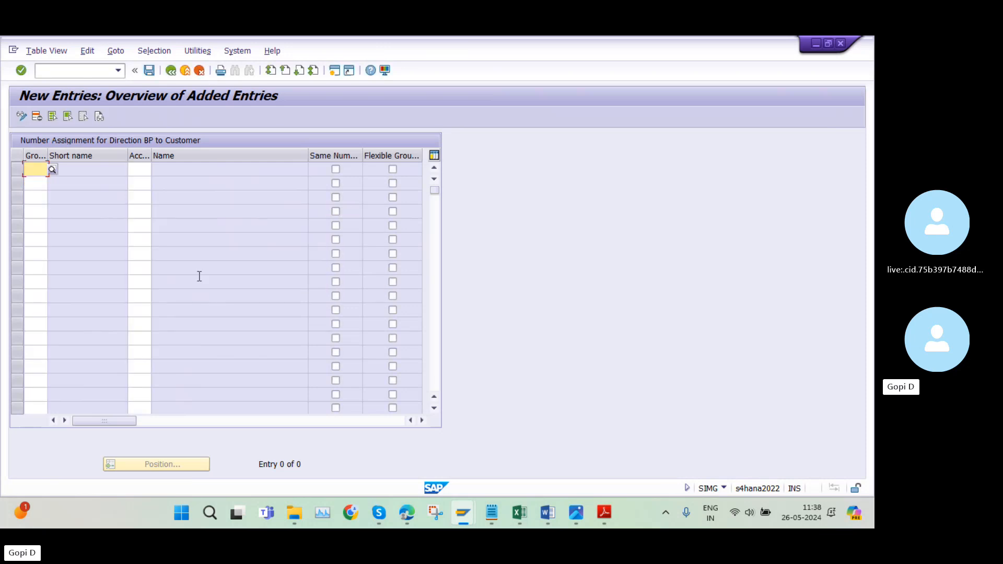
pyautogui.click(171, 71)
pyautogui.click(171, 71)
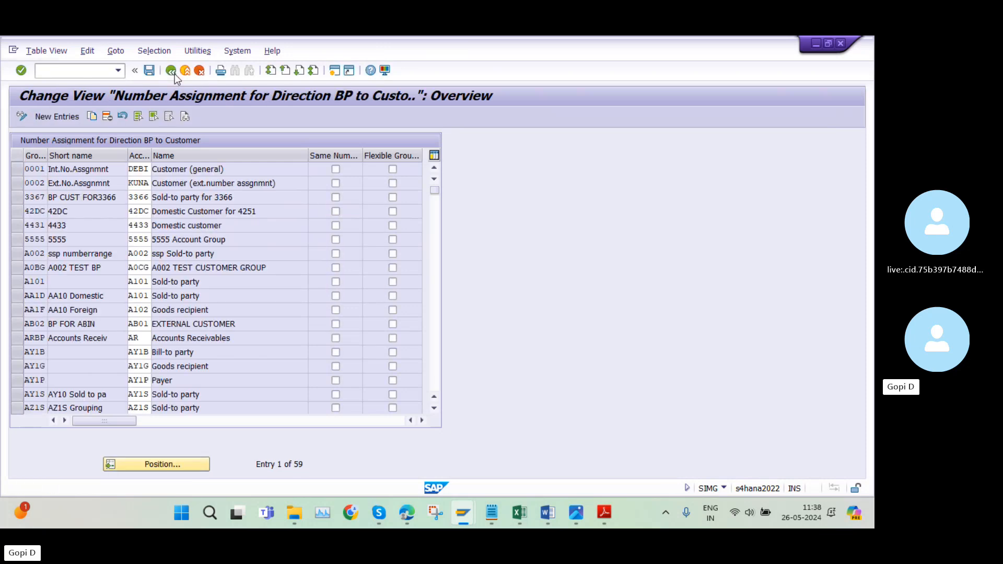
# - Start new customer-to-BP number assignment entries for customer account groups AZ1S, AZ1B, AZ1P and AZ1G
pyautogui.click(129, 325)
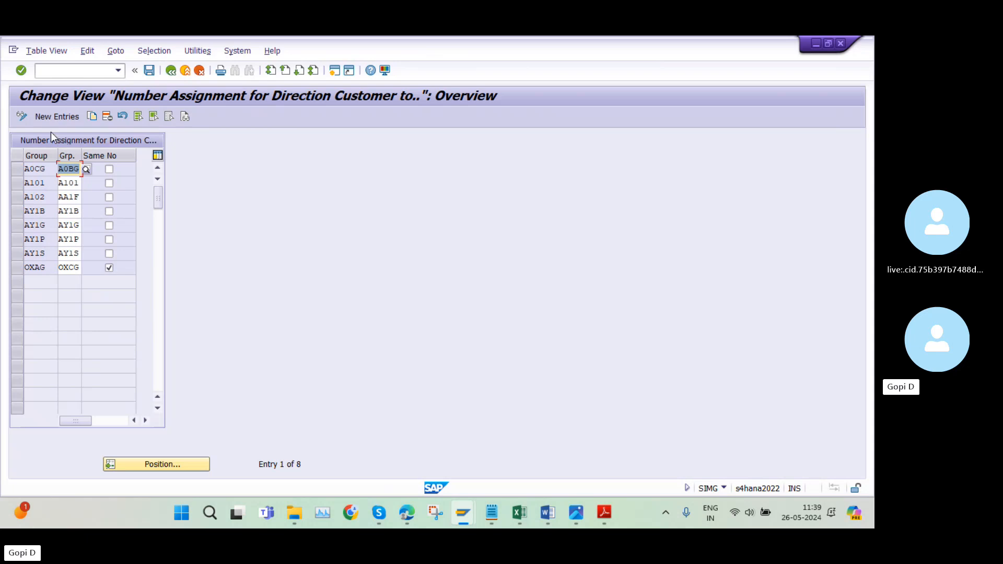
pyautogui.click(51, 116)
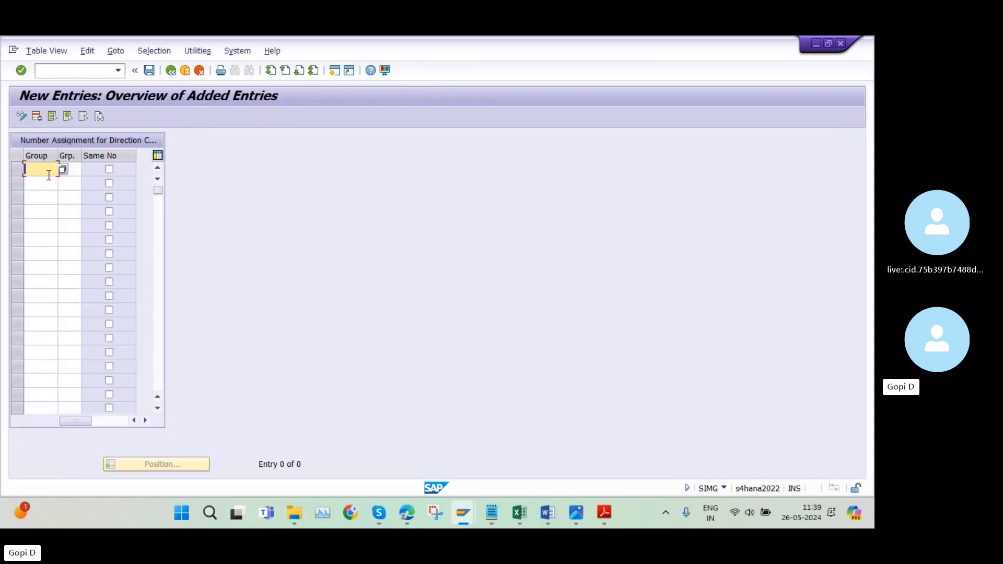
pyautogui.write('AZ11')
pyautogui.press('BackSpace')
pyautogui.write('S')
pyautogui.click(45, 182)
pyautogui.write('AZ1B')
pyautogui.click(37, 203)
pyautogui.write('AZ1P')
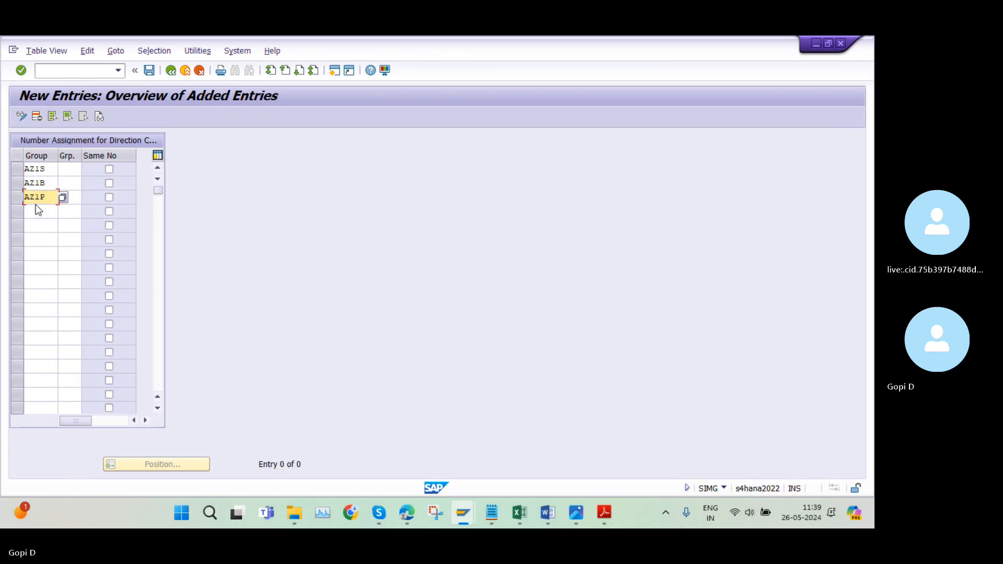
pyautogui.click(35, 211)
pyautogui.write('AZ1G')
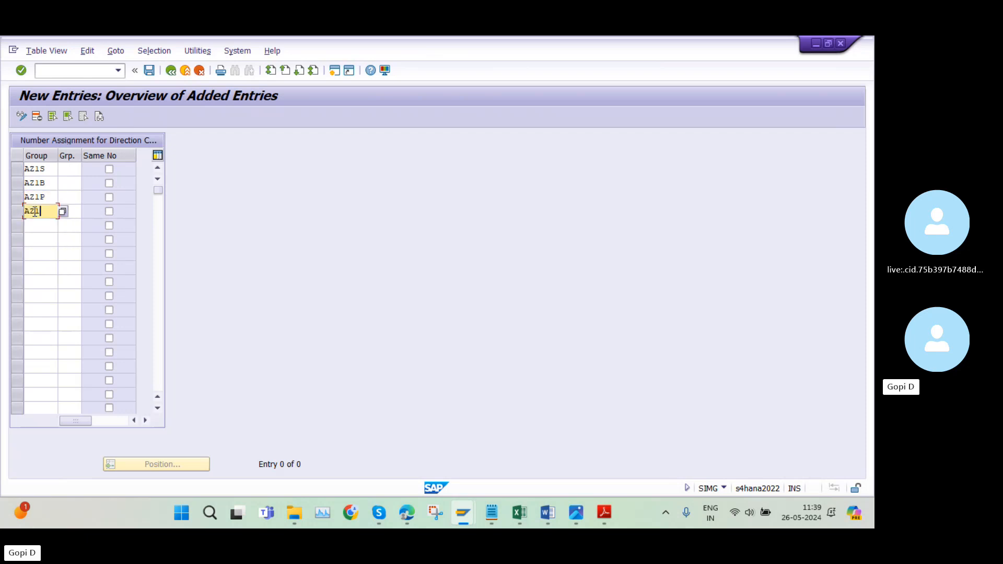
# - Assign BP grouping AZ1S to all four new account group rows and try to save
pyautogui.click(63, 168)
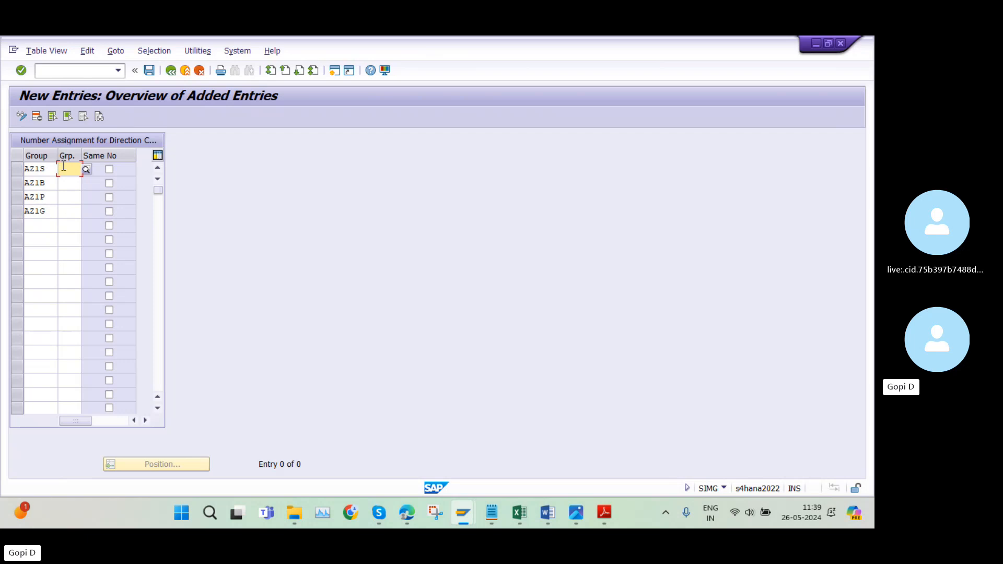
pyautogui.write('AZ1S')
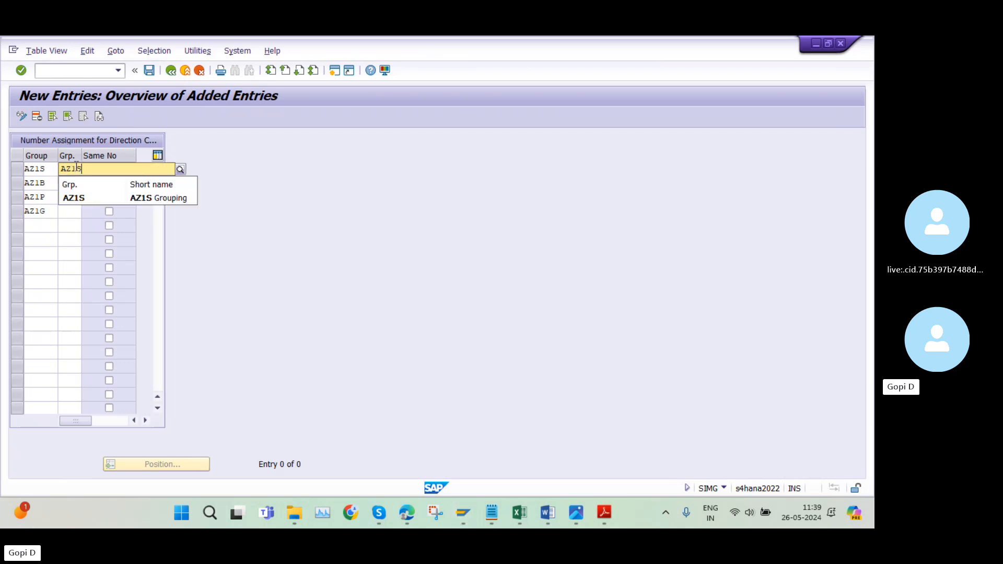
pyautogui.click(86, 198)
pyautogui.click(76, 182)
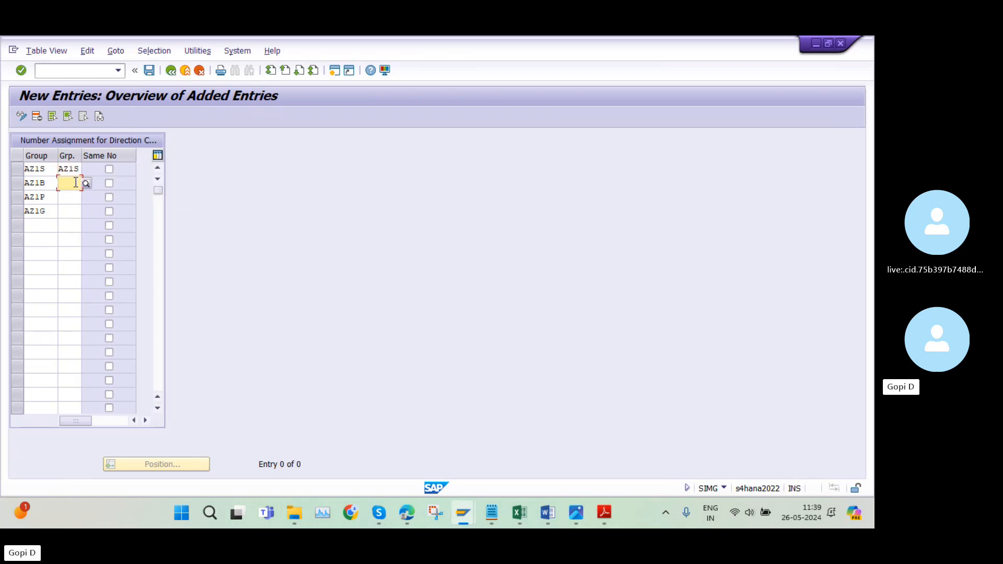
pyautogui.write('AZ1')
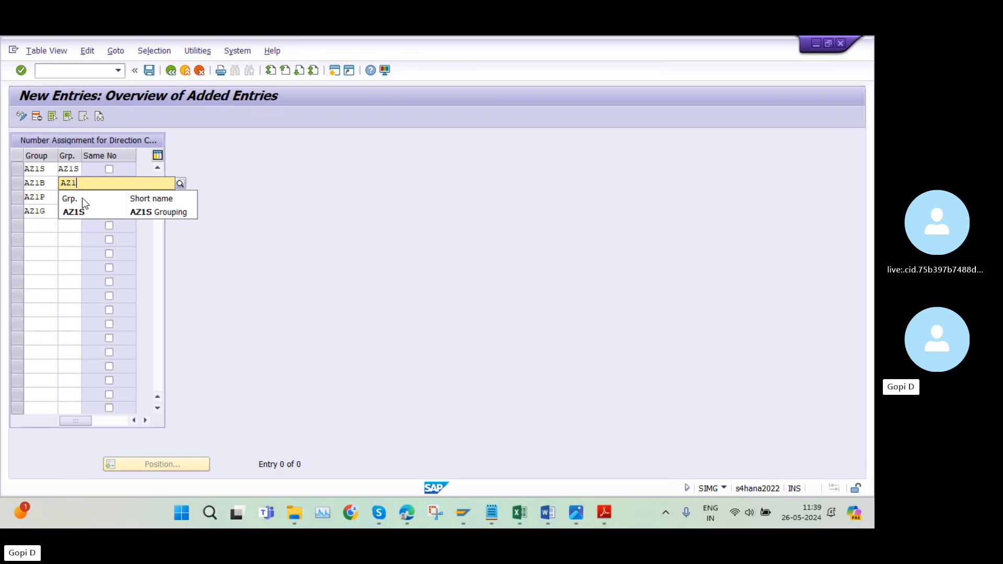
pyautogui.click(83, 198)
pyautogui.click(76, 200)
pyautogui.write('AZ1')
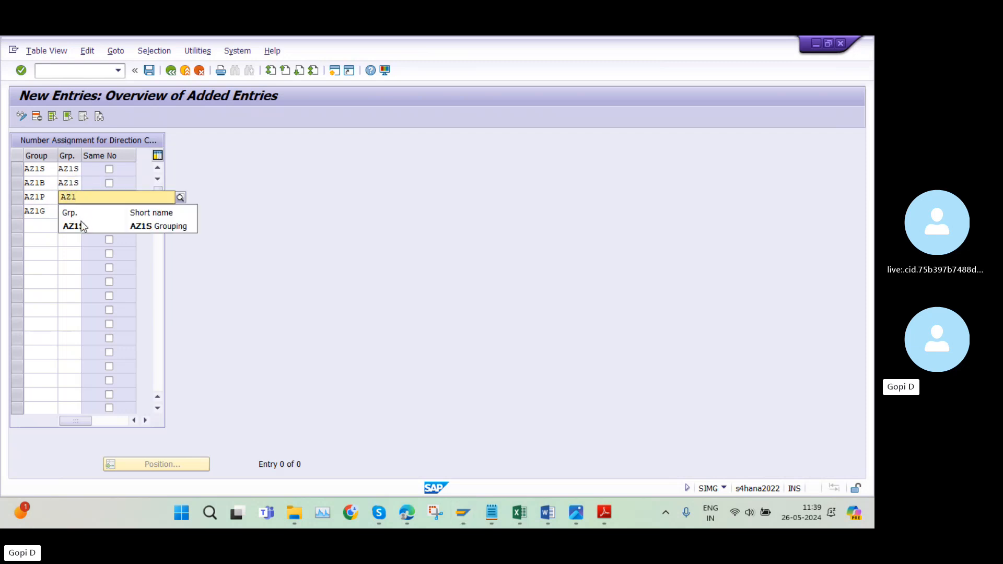
pyautogui.click(82, 226)
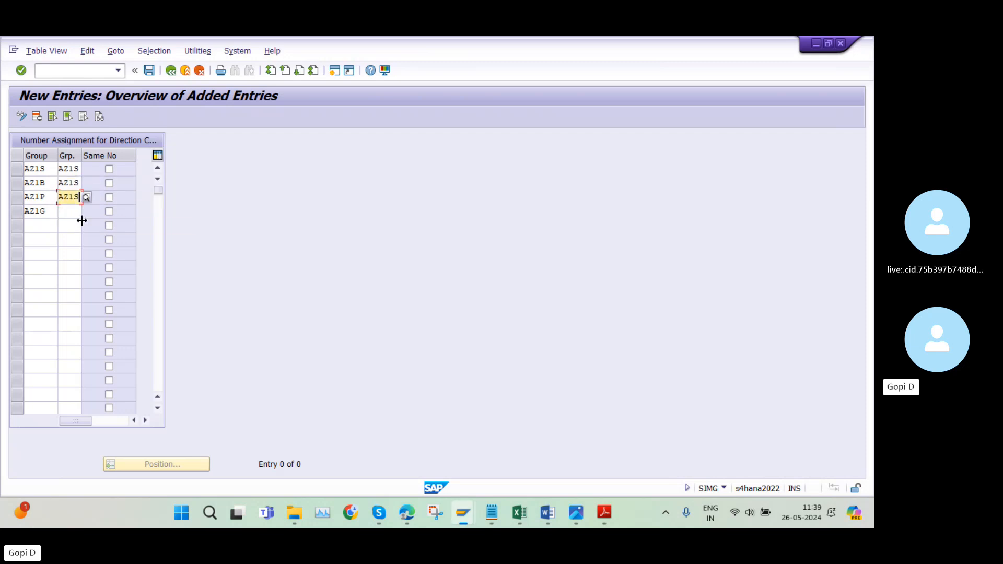
pyautogui.click(79, 211)
pyautogui.write('AZ1')
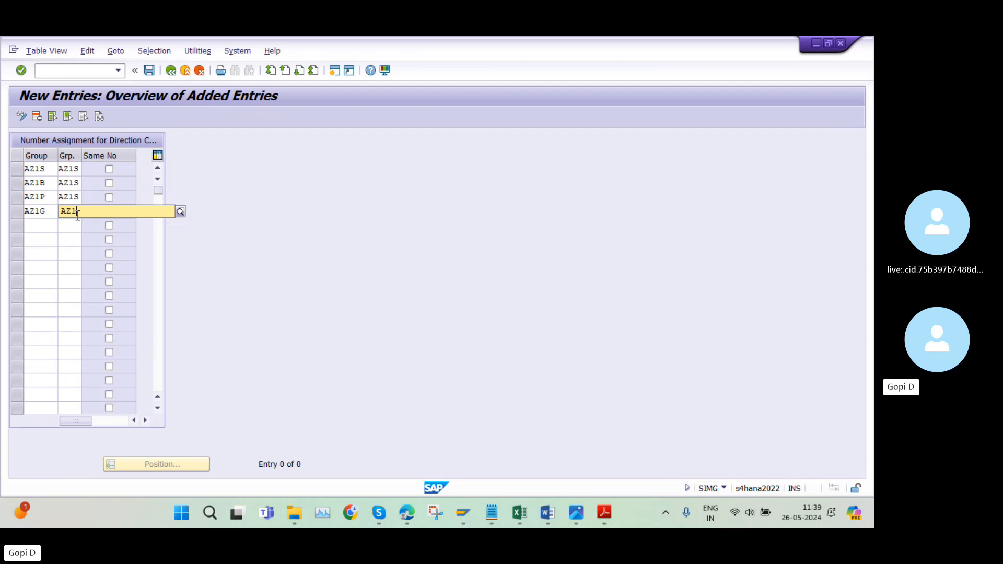
pyautogui.click(79, 236)
pyautogui.click(149, 70)
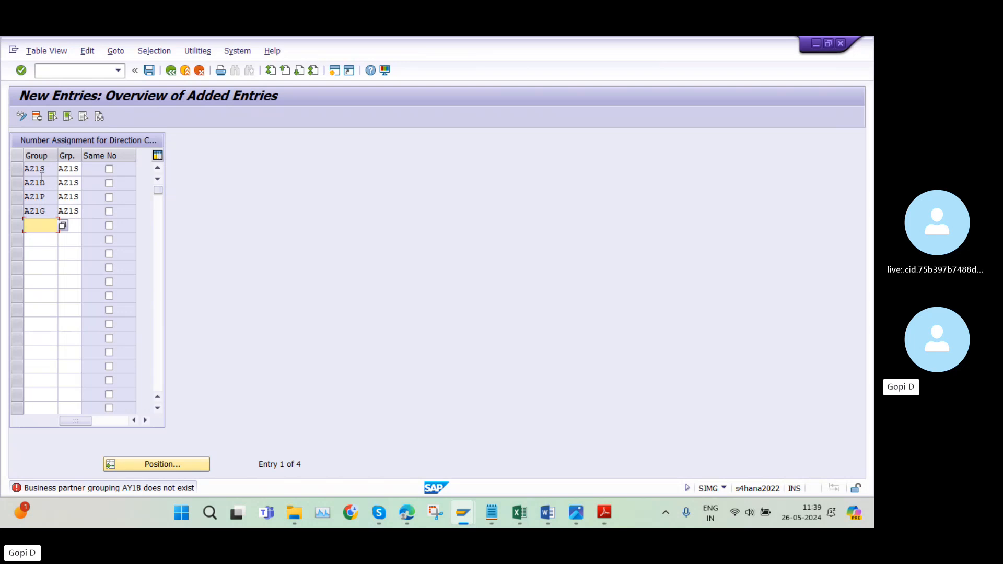
# - Return to the overview and delete the AY1B and AY1G assignments, trying to save after each deletion
pyautogui.click(172, 70)
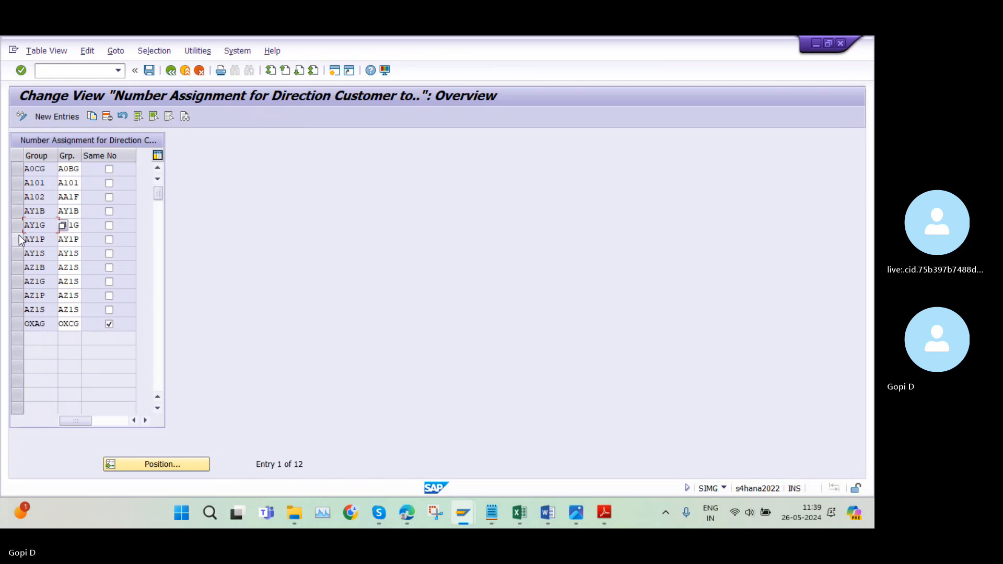
pyautogui.click(22, 211)
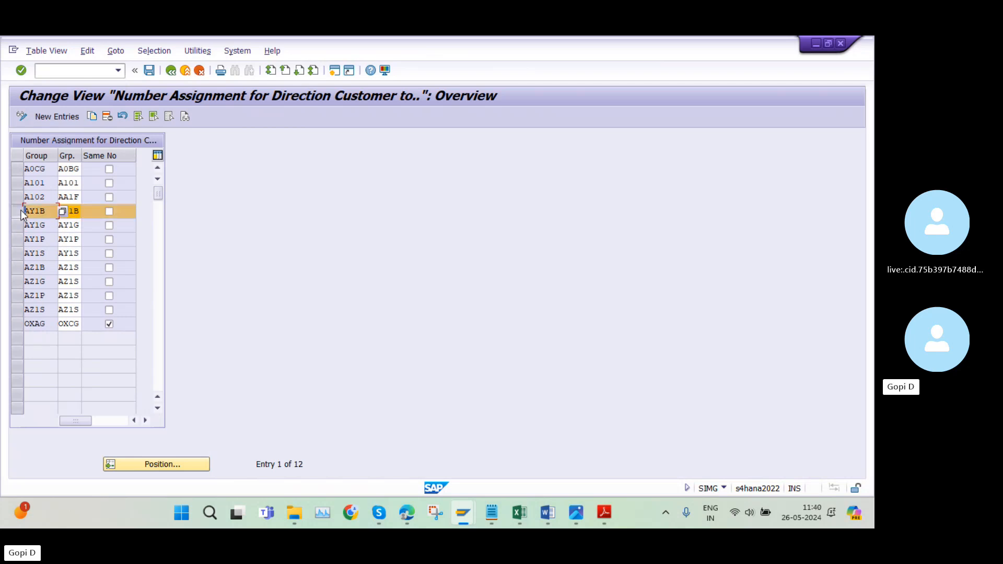
pyautogui.click(108, 115)
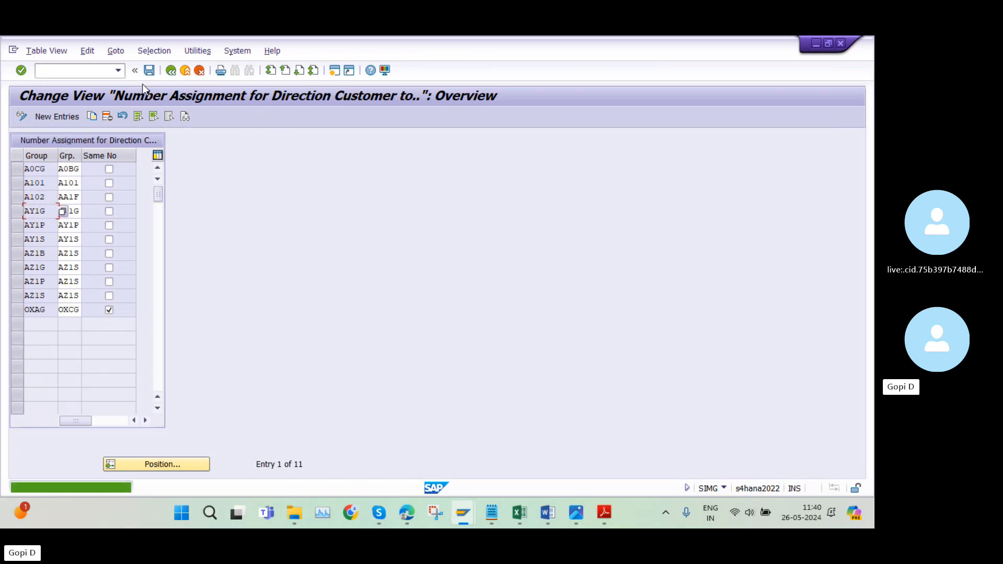
pyautogui.press('Return')
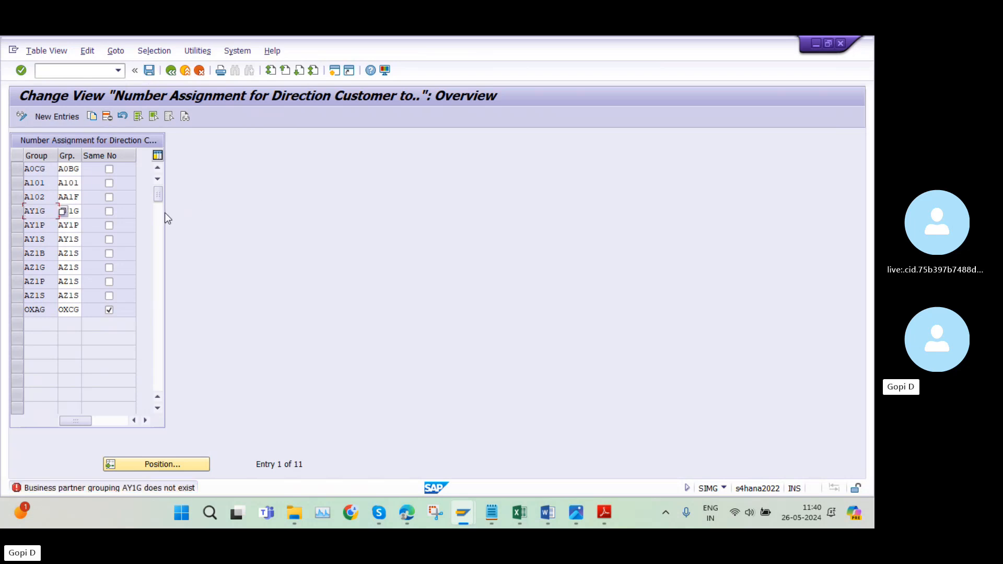
pyautogui.click(19, 211)
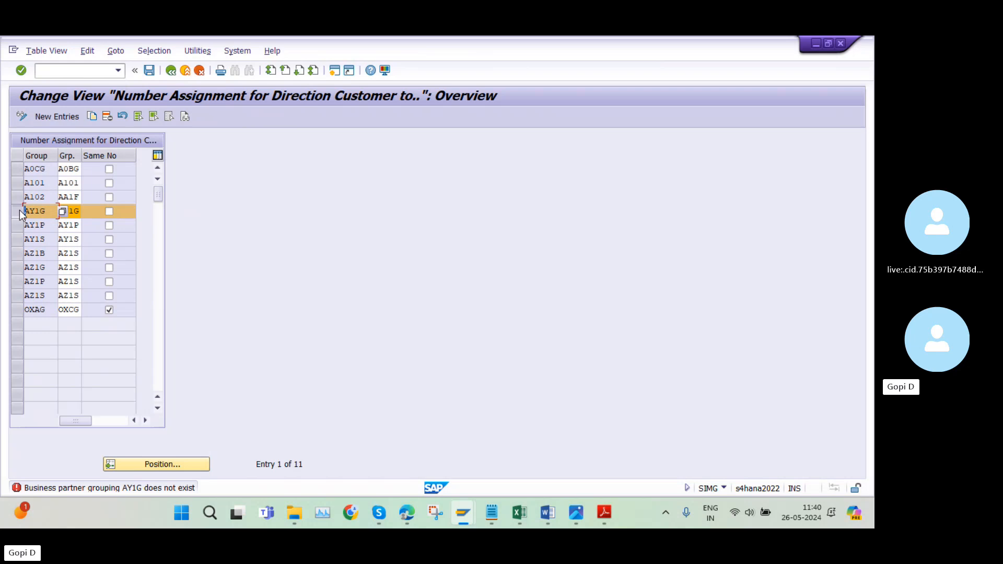
pyautogui.click(107, 116)
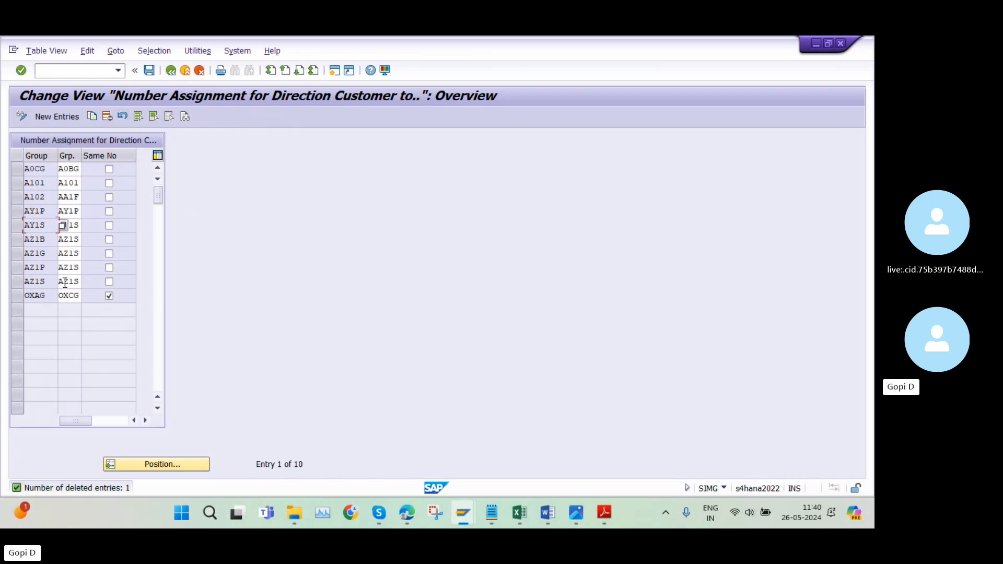
pyautogui.click(150, 71)
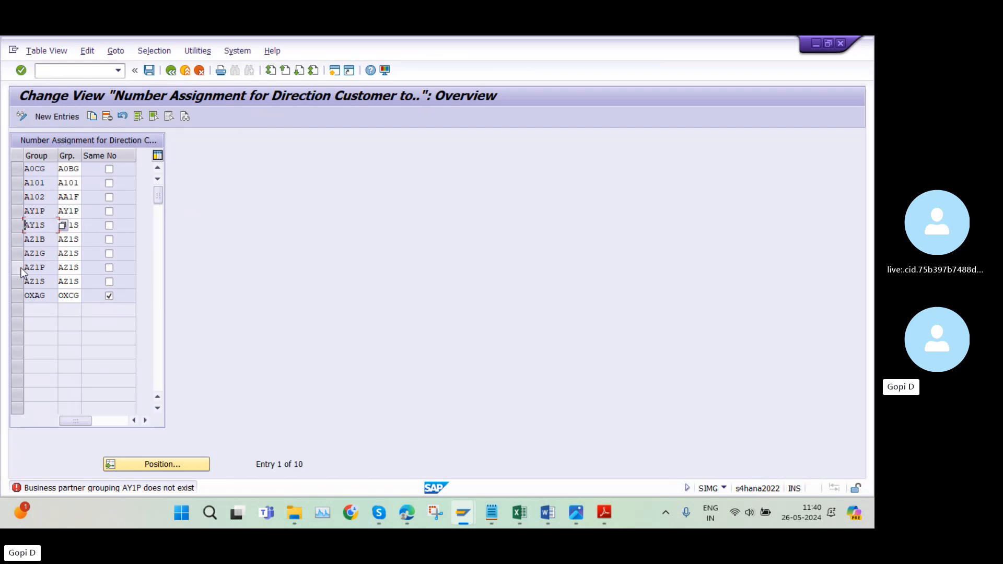
# - Delete the AY1P assignment and save the table to the customizing request "AZ10 FI SD Integration"
pyautogui.click(17, 211)
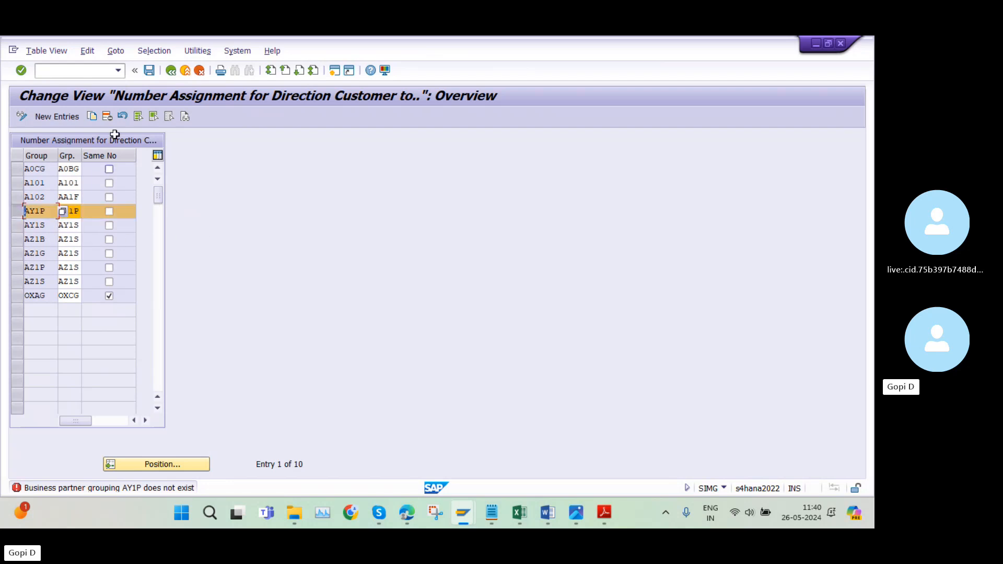
pyautogui.click(108, 116)
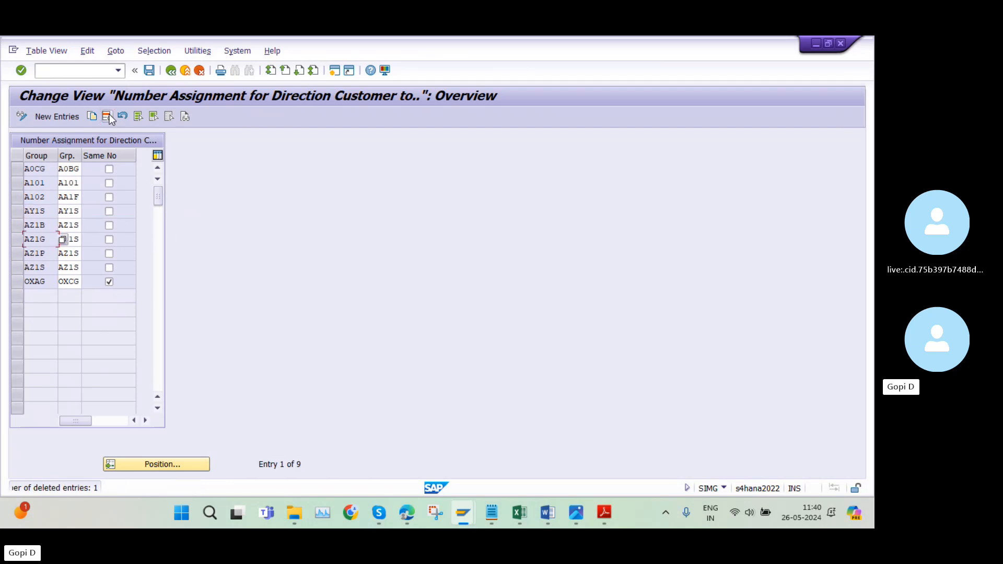
pyautogui.click(148, 71)
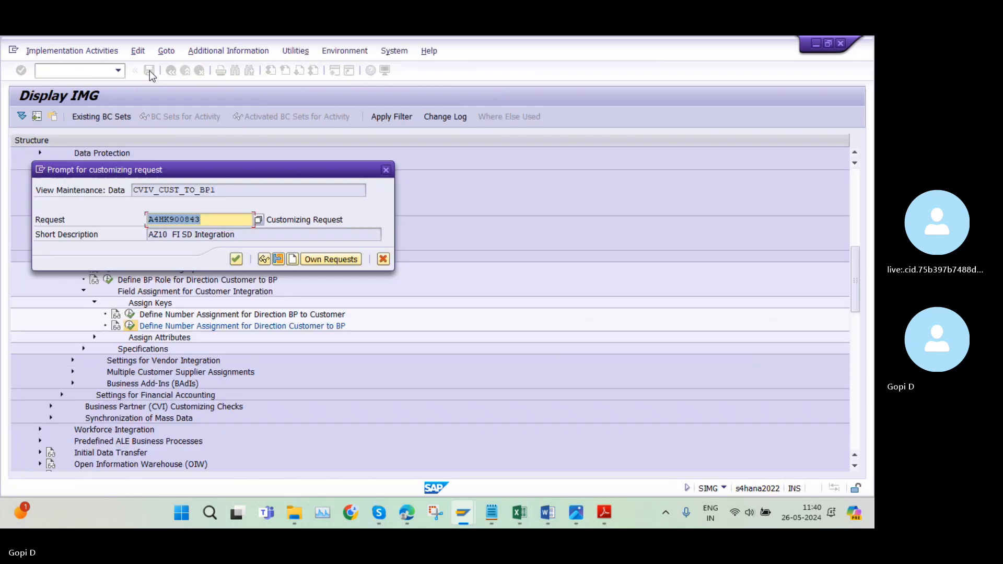
pyautogui.click(236, 258)
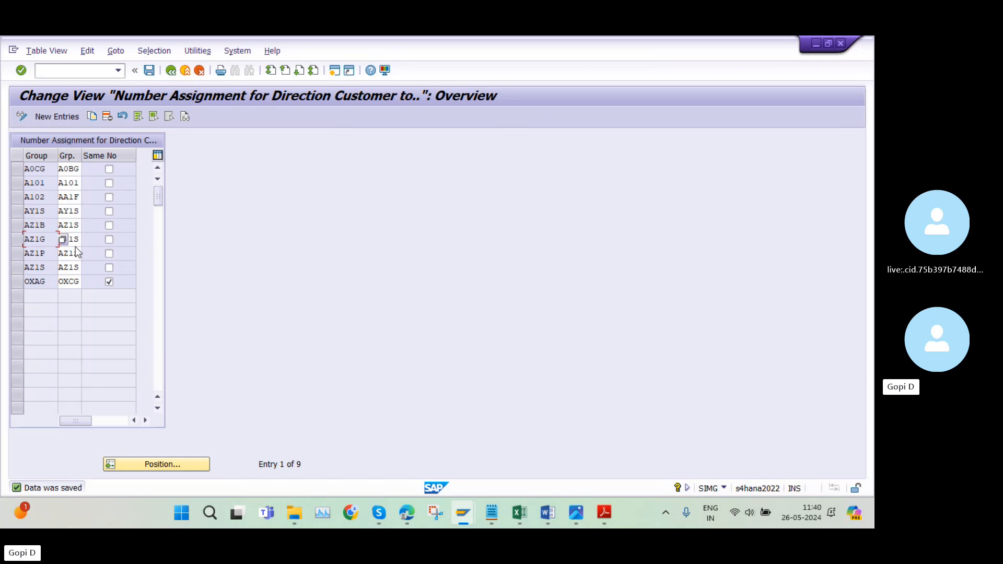
# - Review the saved AZ1B, AZ1G, AZ1P and AZ1S rows and their grouping assignments
pyautogui.moveTo(21, 226); pyautogui.dragTo(18, 253)
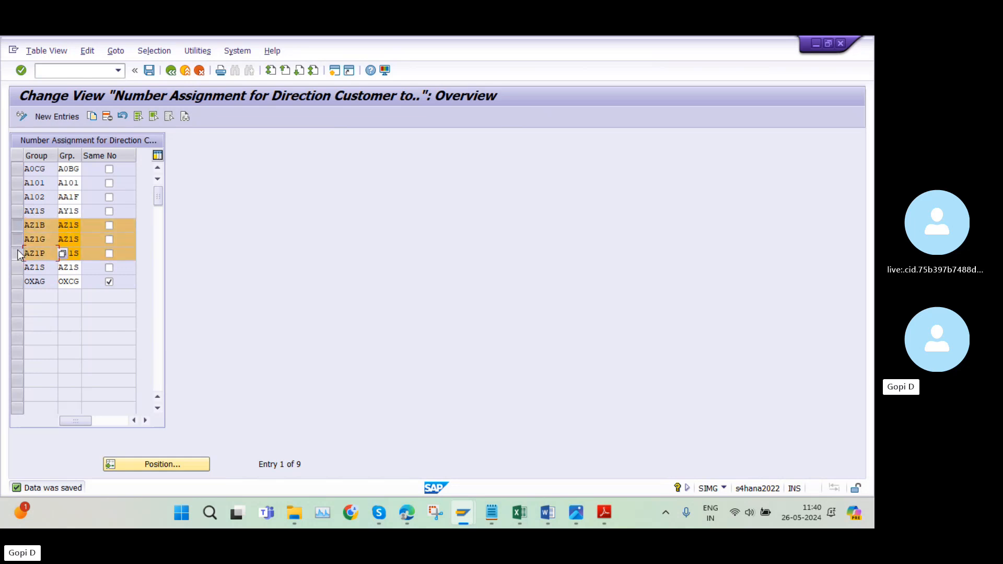
pyautogui.click(79, 224)
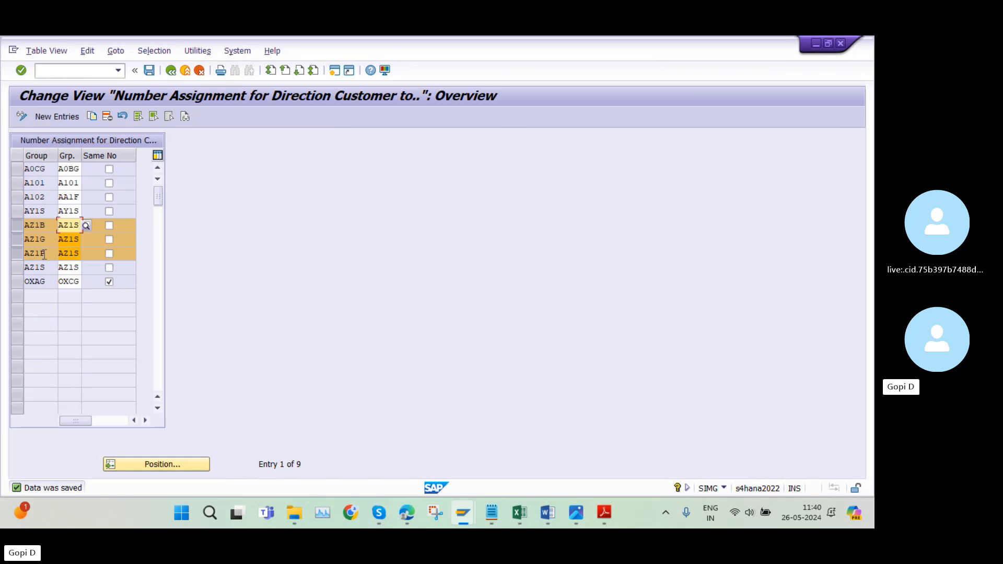
pyautogui.click(21, 267)
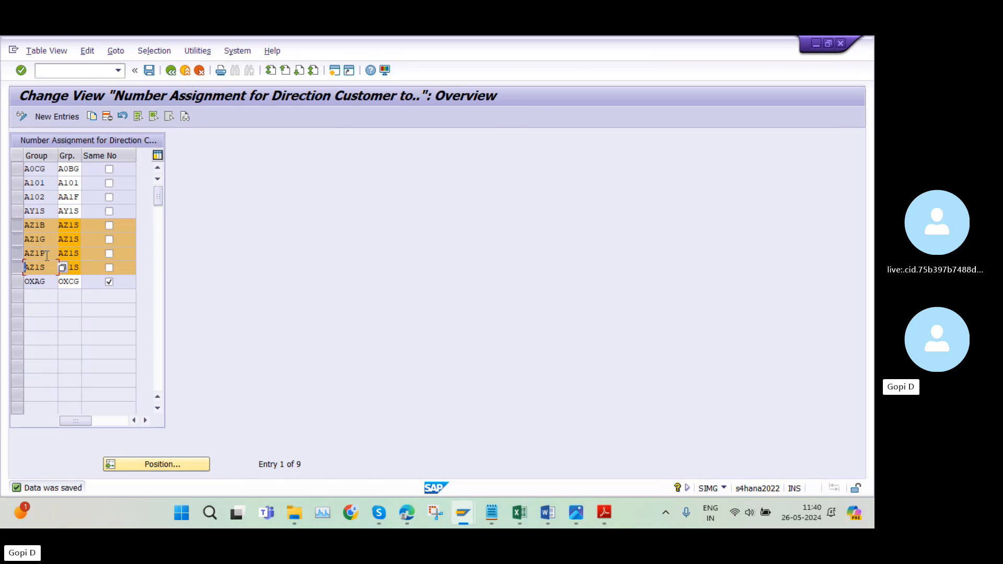
pyautogui.click(19, 225)
pyautogui.click(19, 240)
pyautogui.click(20, 255)
pyautogui.click(20, 268)
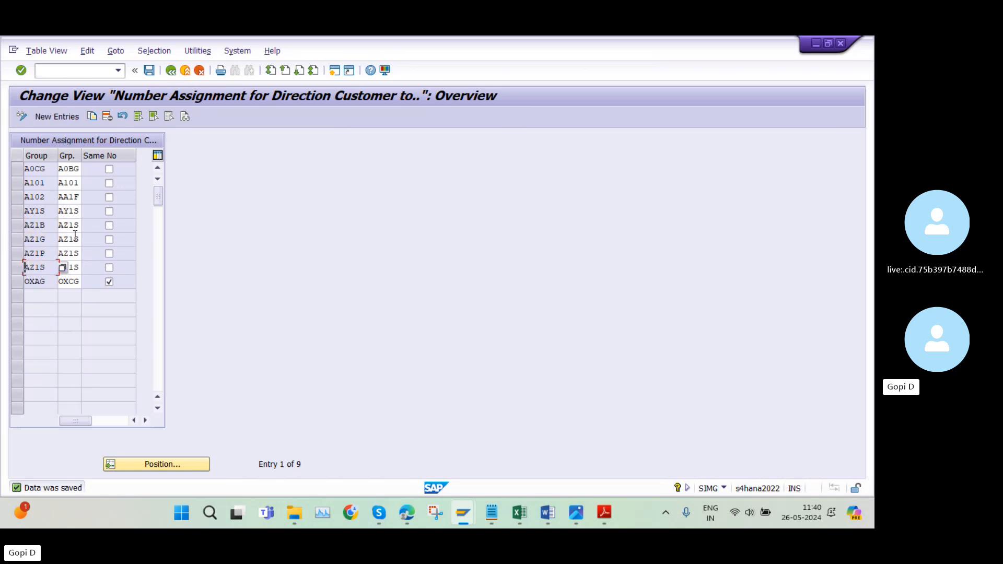
# - Leave the number assignment view and the implementation guide, and switch to the Excel checklist
pyautogui.click(176, 76)
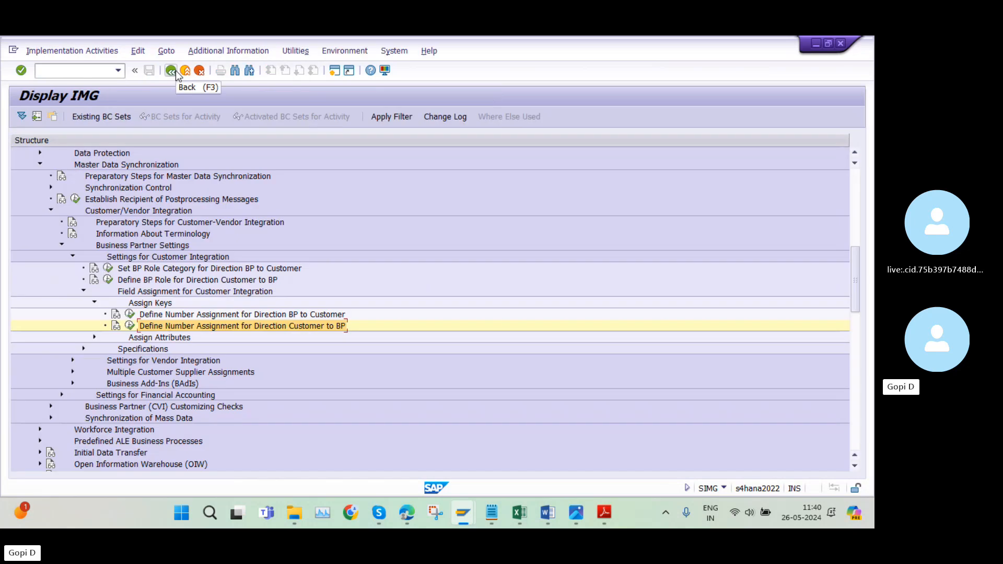
pyautogui.click(176, 75)
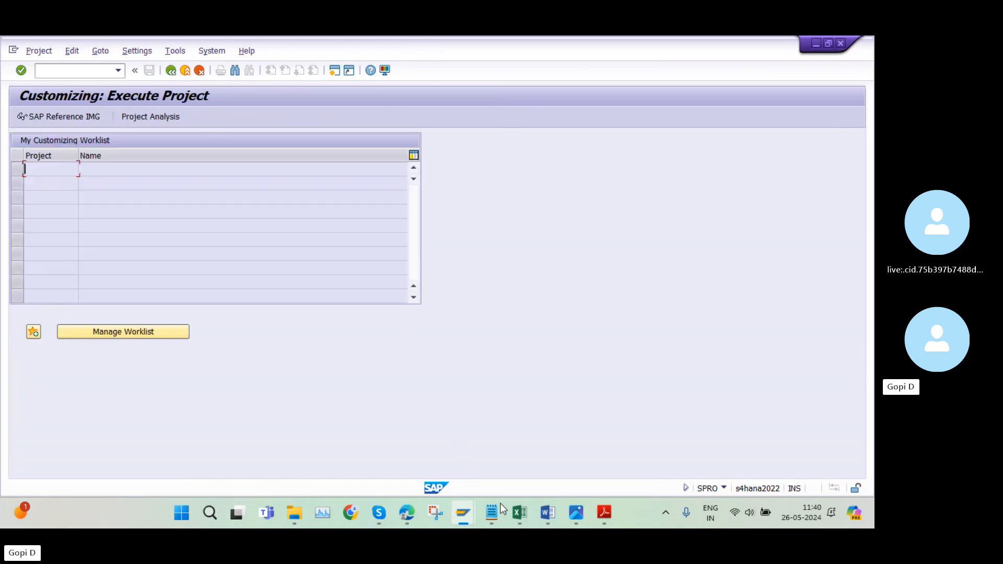
pyautogui.click(516, 513)
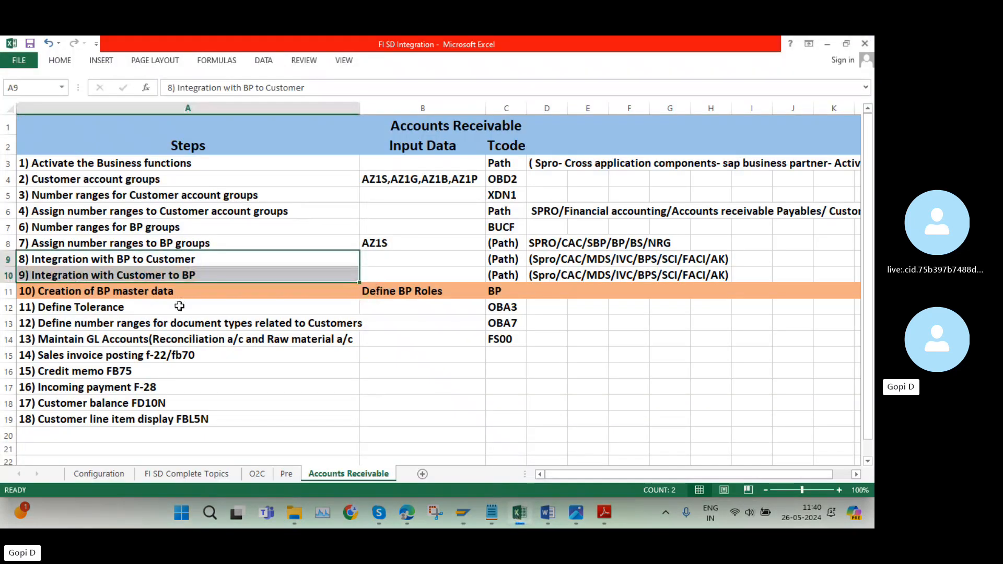
# - Check the Configuration sheet, return to Accounts Receivable, and select step 10, Creation of BP master data
pyautogui.click(104, 475)
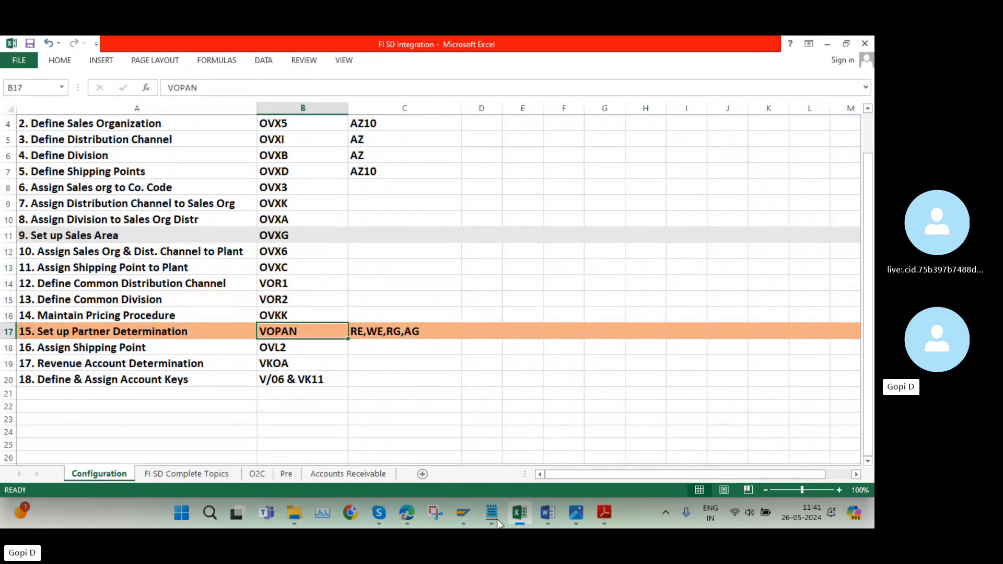
pyautogui.click(320, 473)
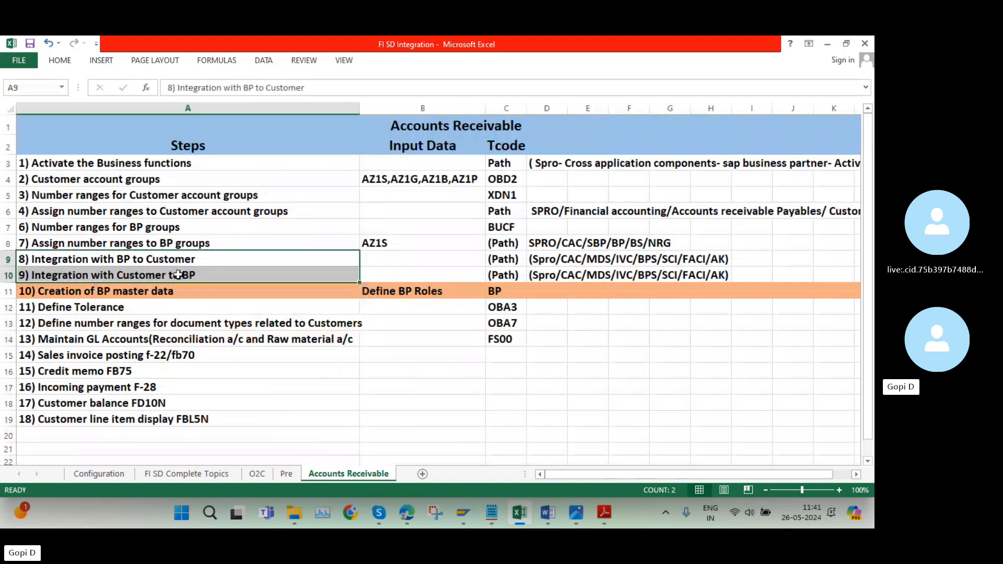
pyautogui.click(190, 290)
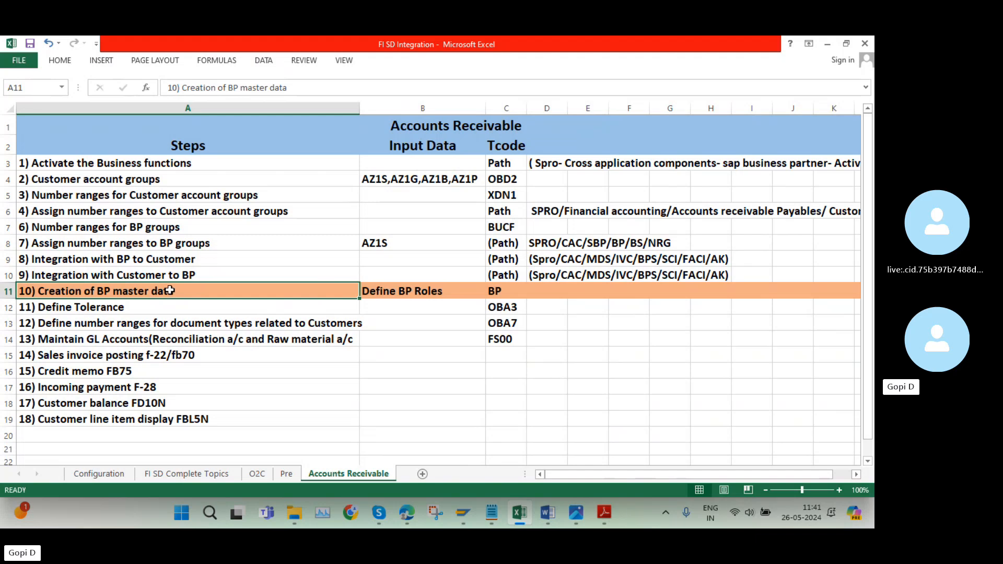
pyautogui.click(620, 227)
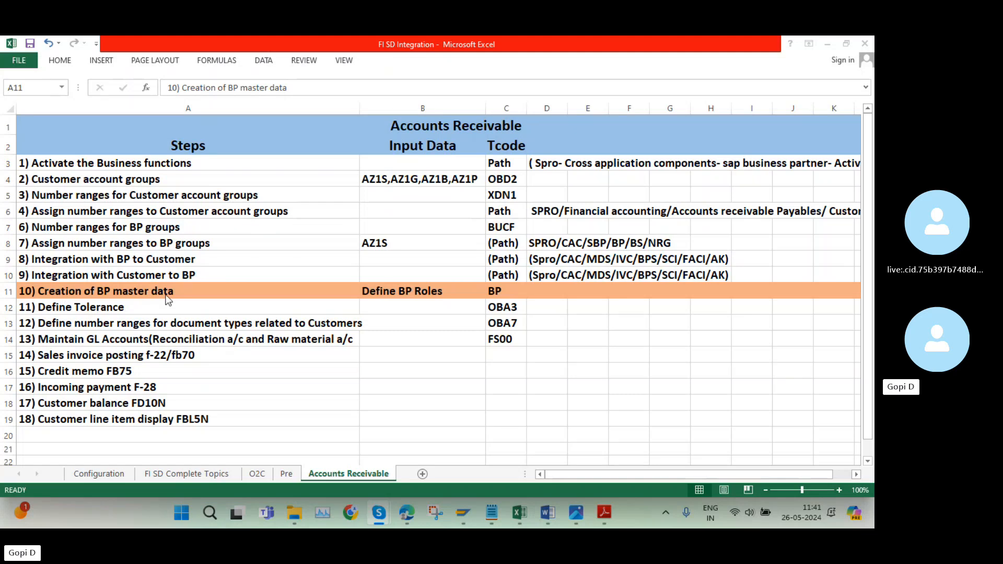
pyautogui.click(3, 291)
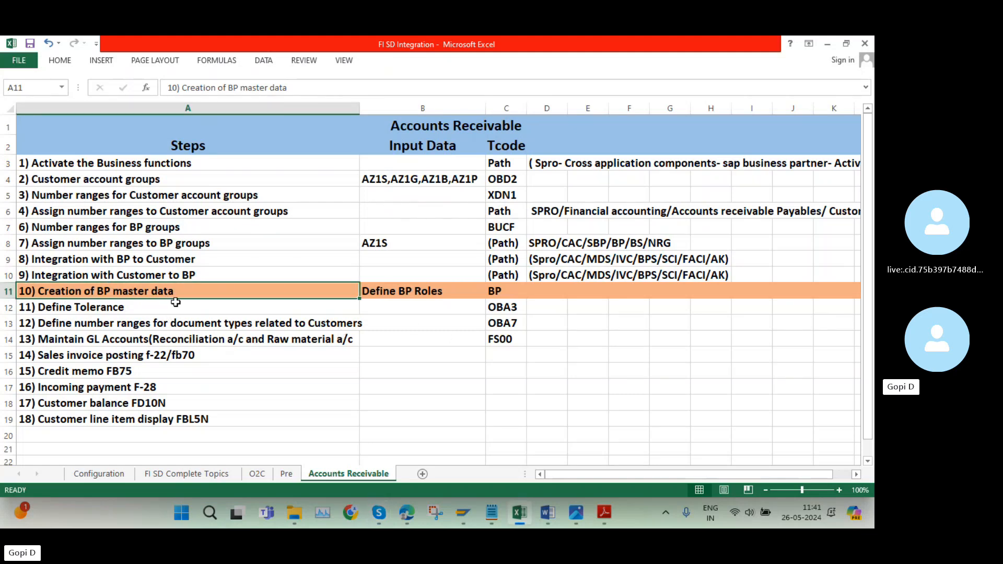
# - Compare the Accounts Receivable and Configuration sheets, and copy the transaction code VOPAN of step 15, Set up Partner Determination
pyautogui.click(115, 476)
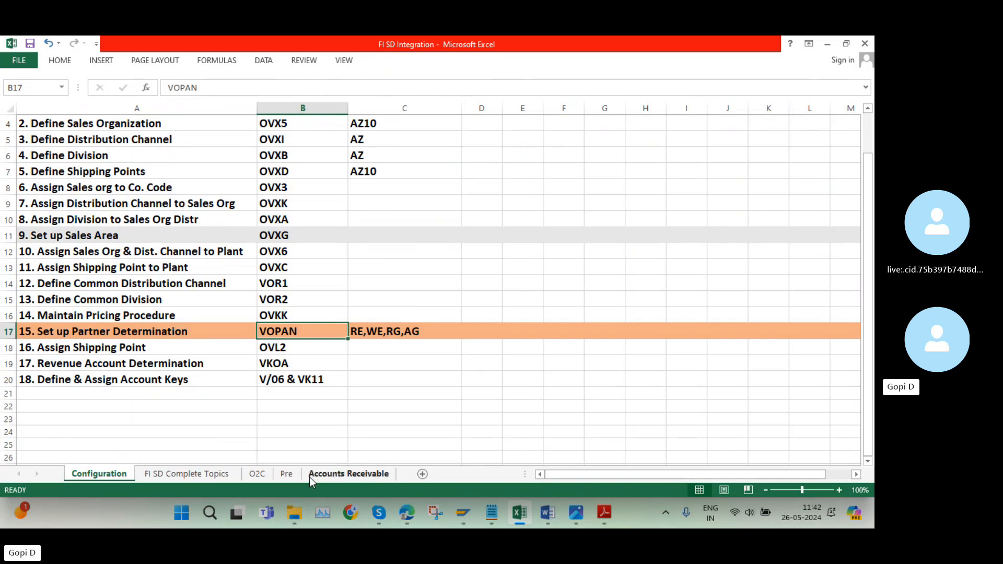
pyautogui.click(329, 474)
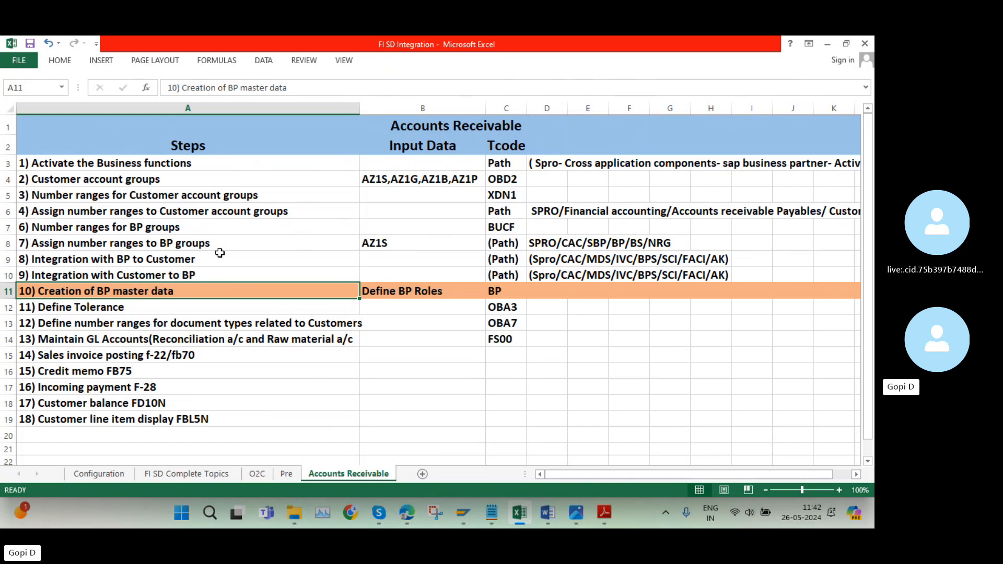
pyautogui.click(99, 473)
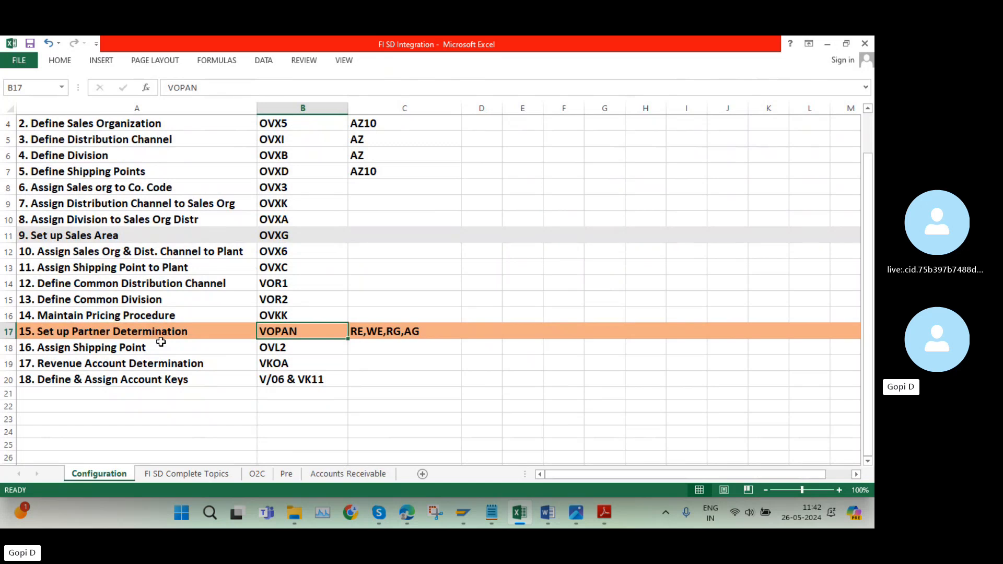
pyautogui.click(296, 345)
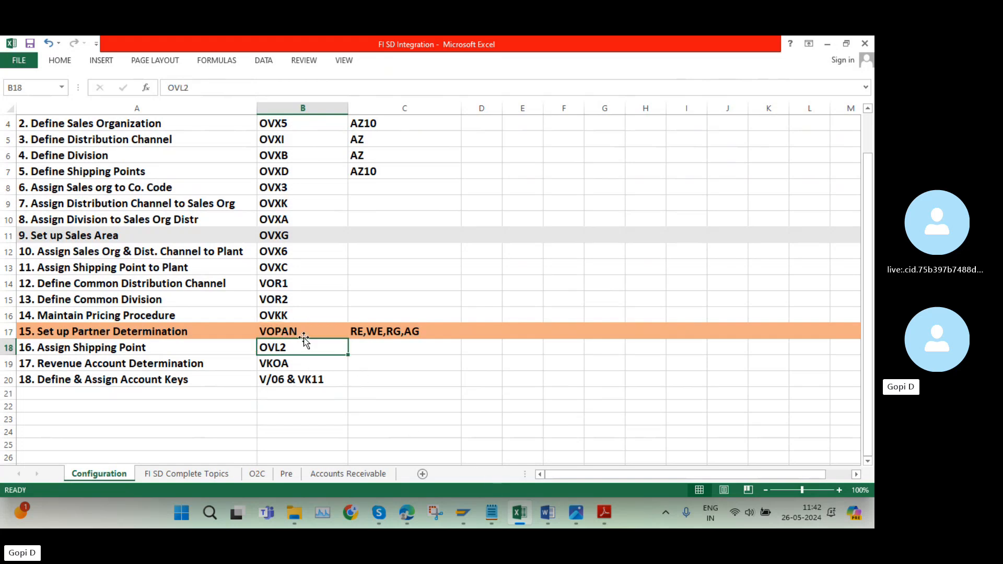
pyautogui.click(302, 335)
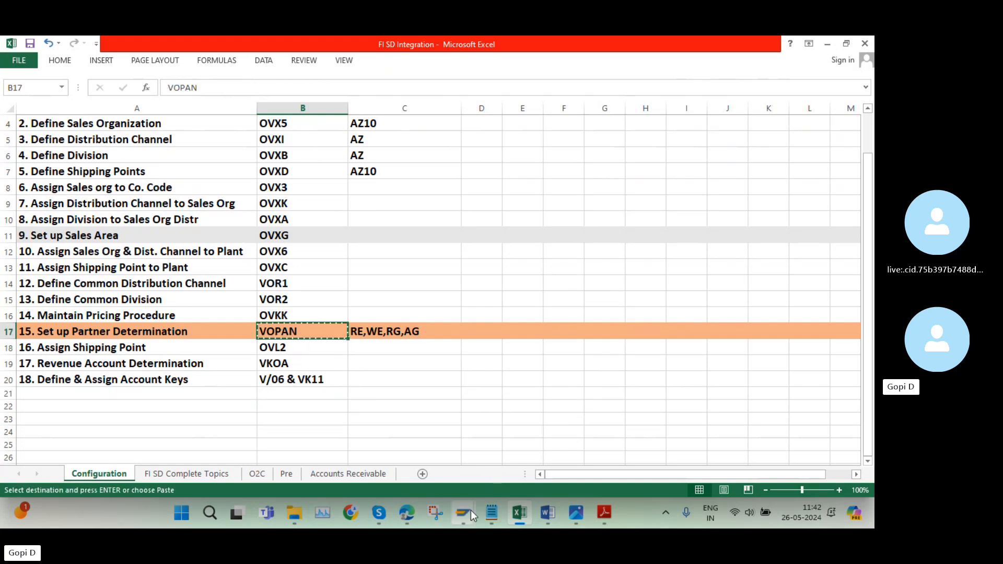
# - Switch to SAP, start transaction VOPAN, and open partner determination for the customer master in change mode
pyautogui.moveTo(471, 510)
pyautogui.click(575, 434)
pyautogui.click(171, 71)
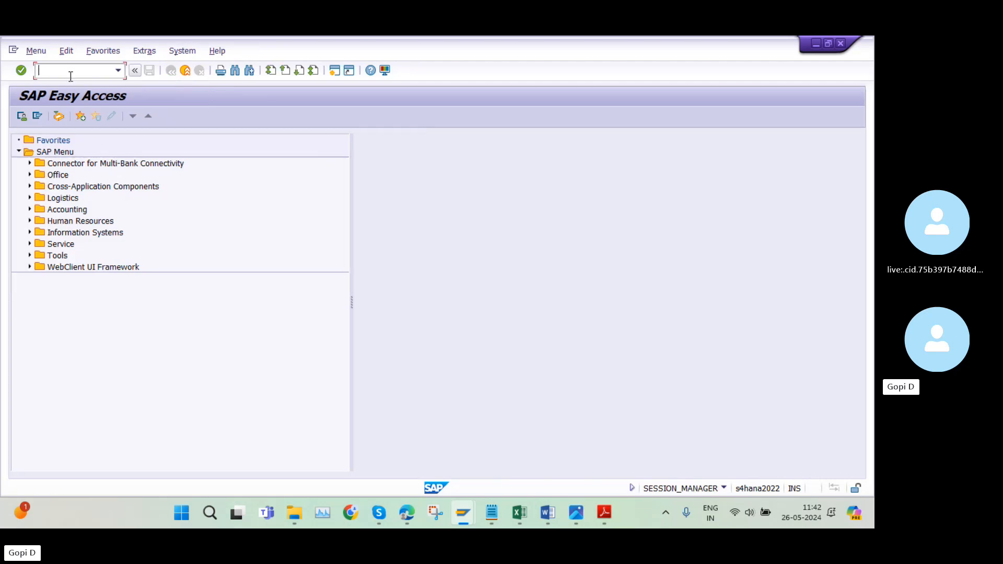
pyautogui.click(70, 74)
pyautogui.write('VOPAN')
pyautogui.press('Return')
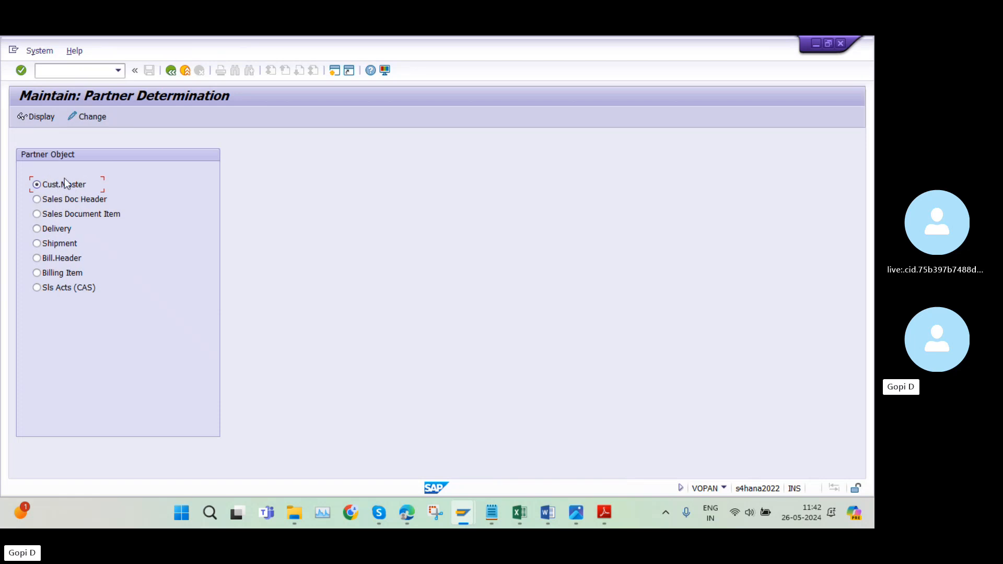
pyautogui.click(86, 117)
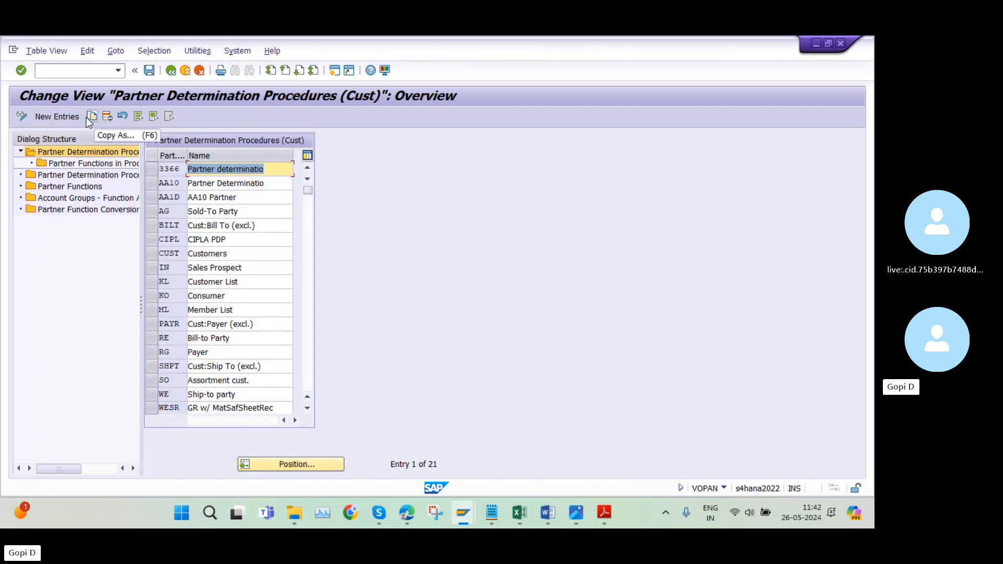
# - Open the partner determination procedure assignment and compare the procedures assigned to account groups AY1S and AZ1S
pyautogui.click(617, 217)
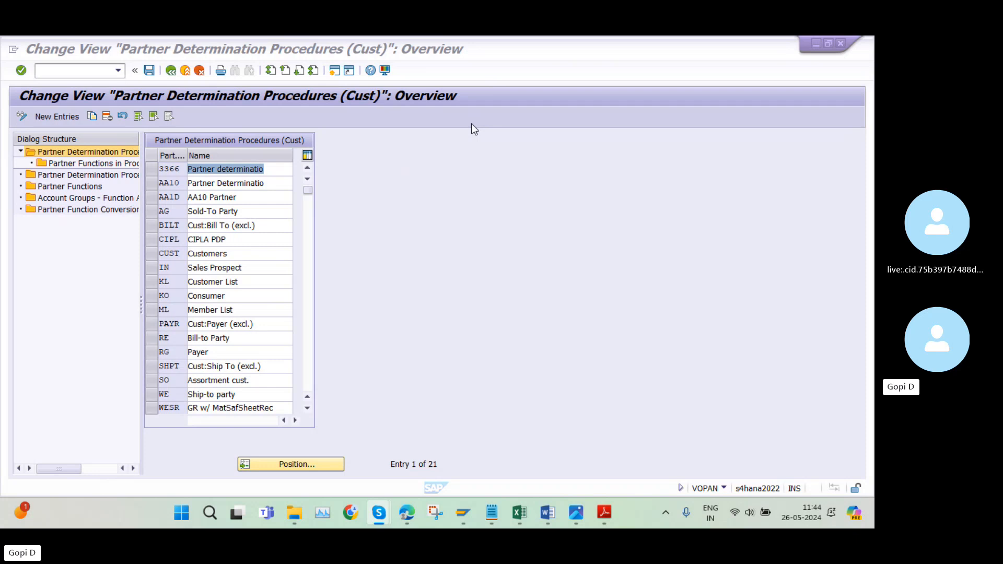
pyautogui.doubleClick(61, 175)
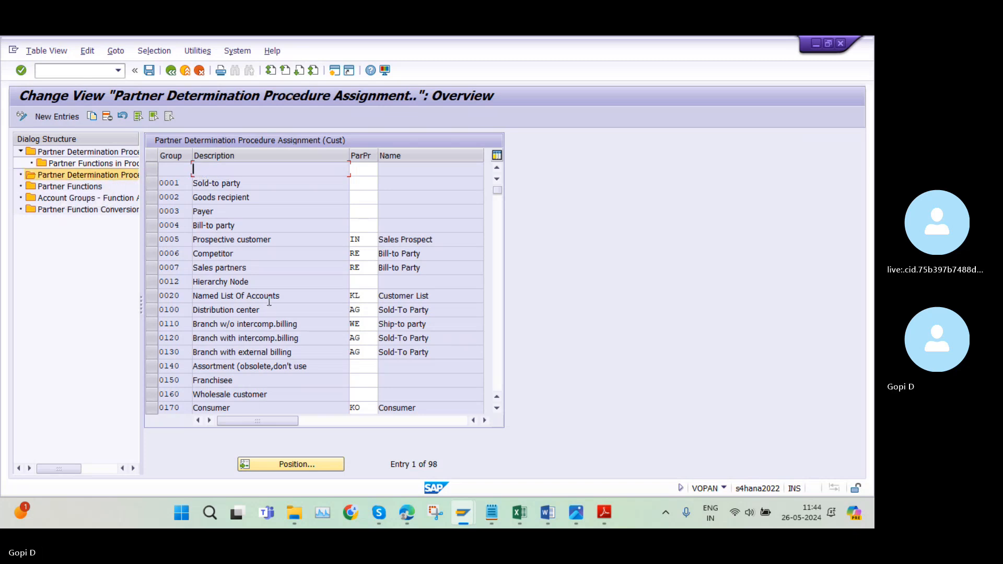
pyautogui.scroll(-5, 268, 300)
pyautogui.scroll(-3, 269, 302)
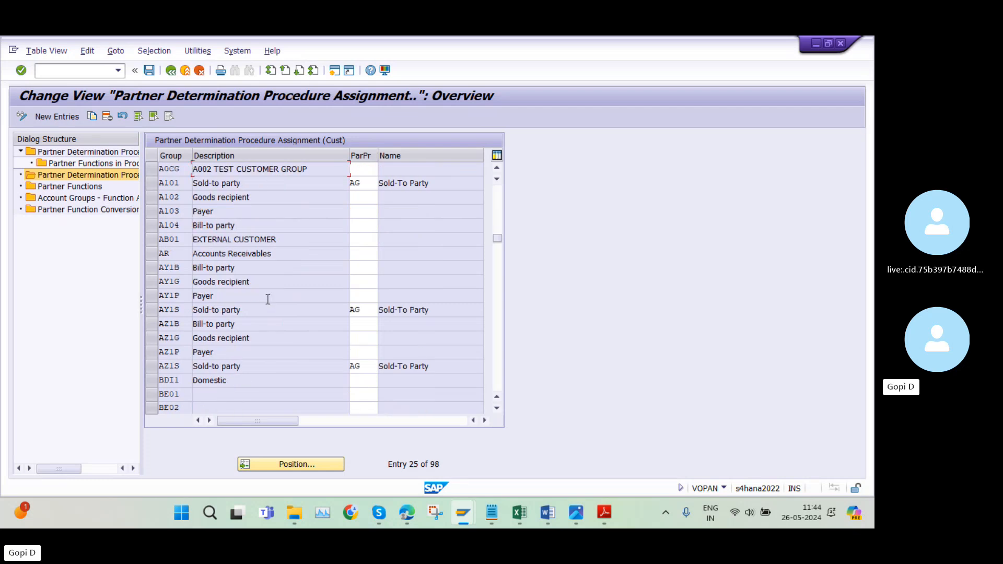
pyautogui.click(151, 312)
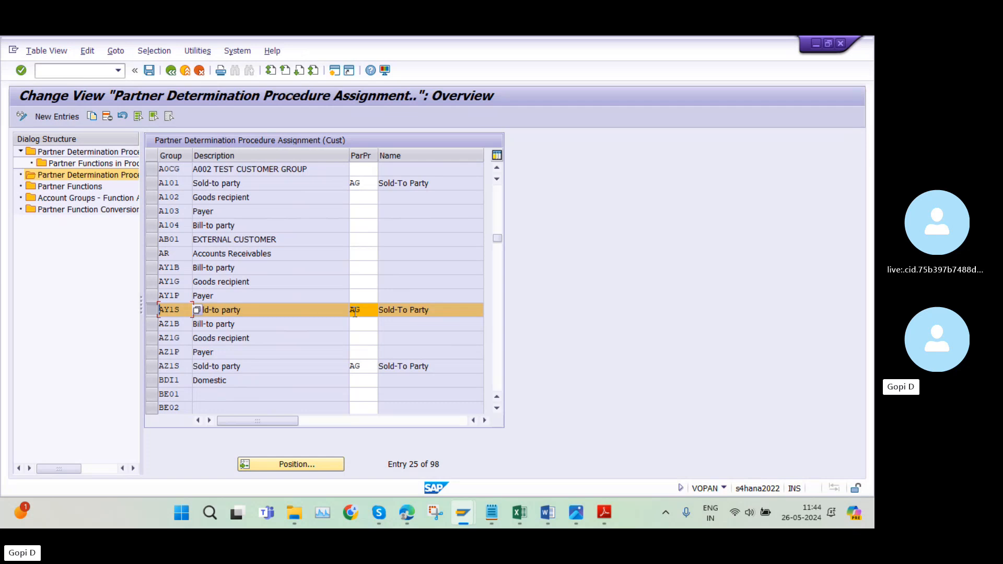
pyautogui.click(156, 365)
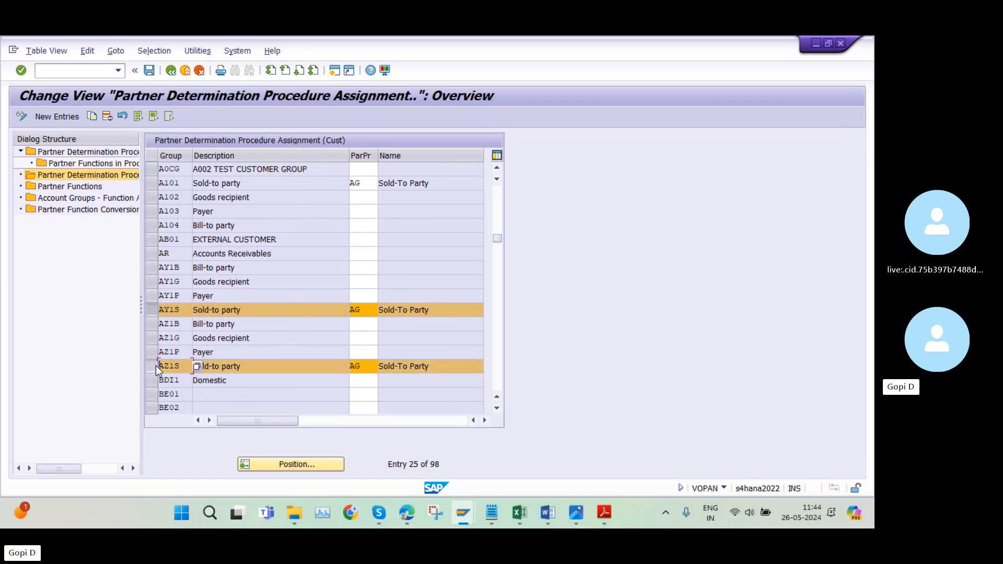
pyautogui.click(152, 310)
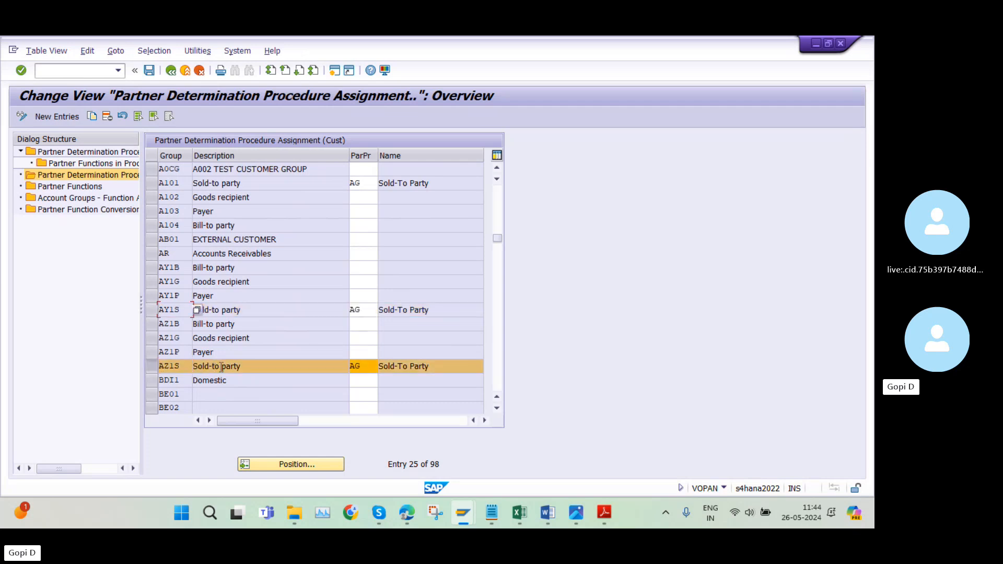
# - Look through the available partner determination procedures for account group AZ1S and close the list without choosing one
pyautogui.click(374, 368)
pyautogui.click(383, 366)
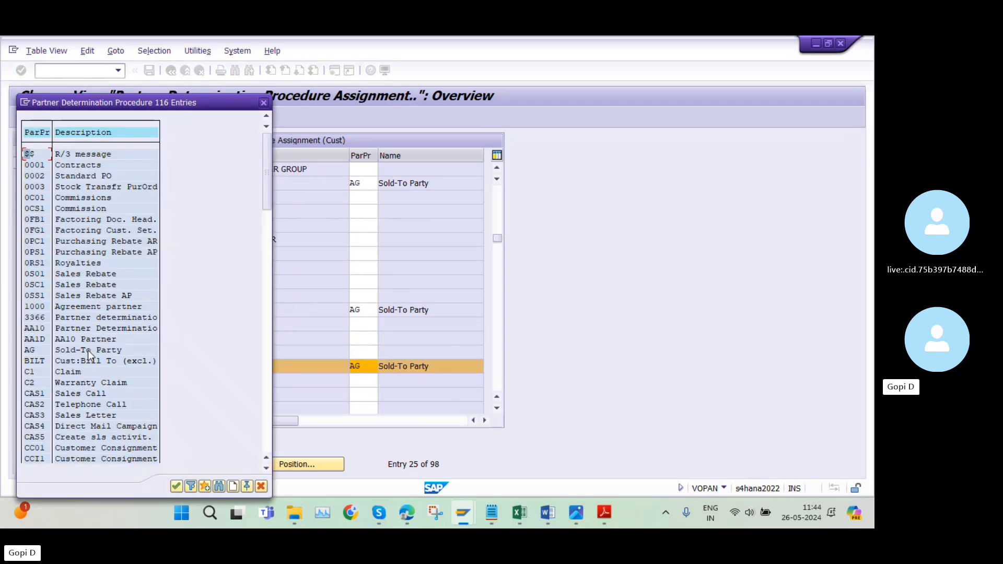
pyautogui.click(264, 103)
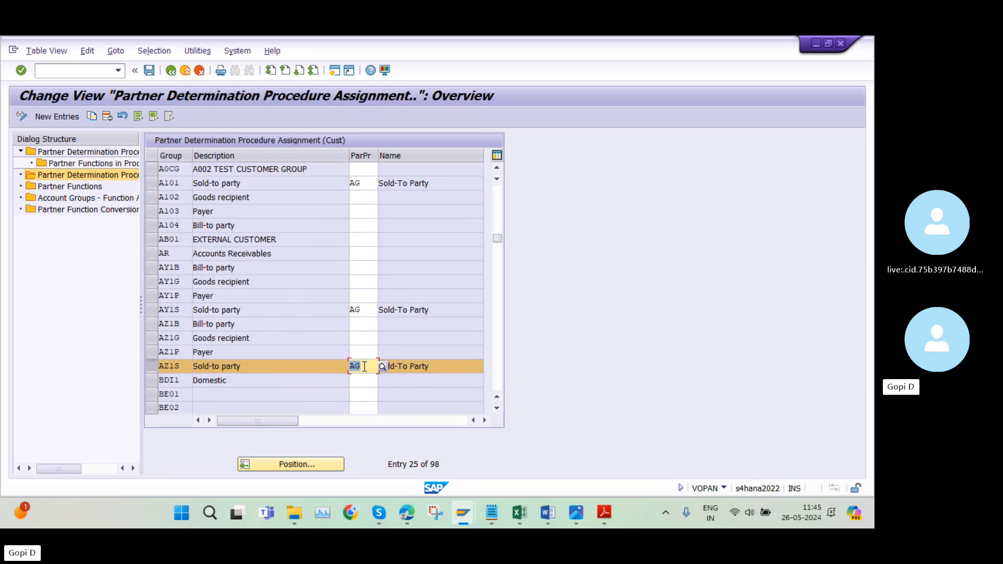
pyautogui.click(151, 367)
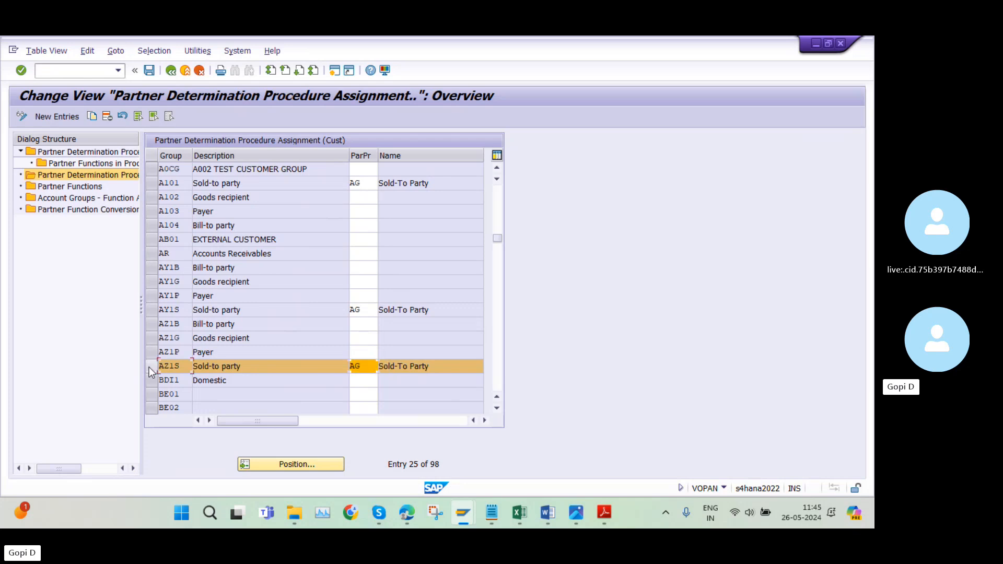
# - View the partner functions in procedure, and check the possible partner types for function A1 Customer in Partner Functions
pyautogui.doubleClick(104, 163)
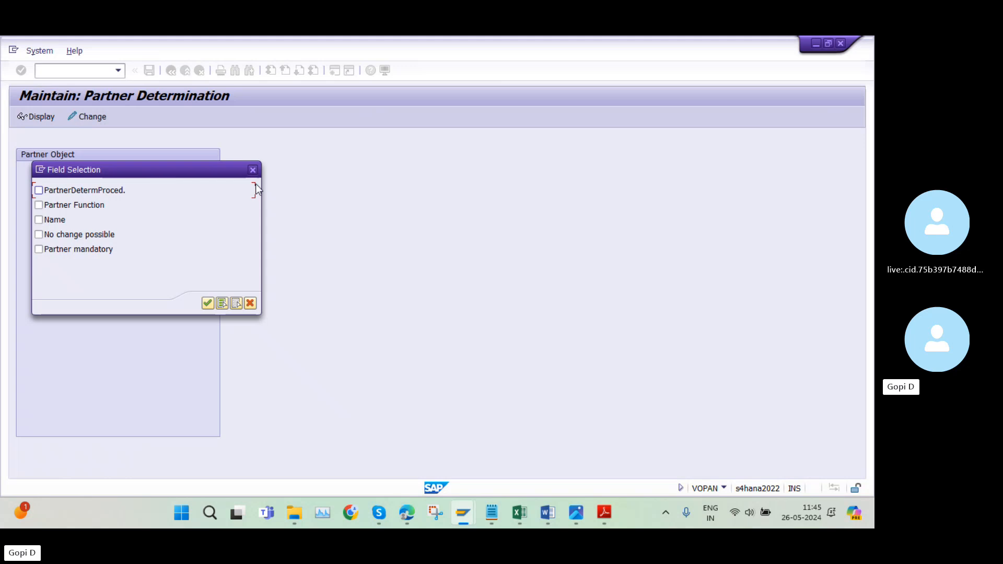
pyautogui.click(254, 171)
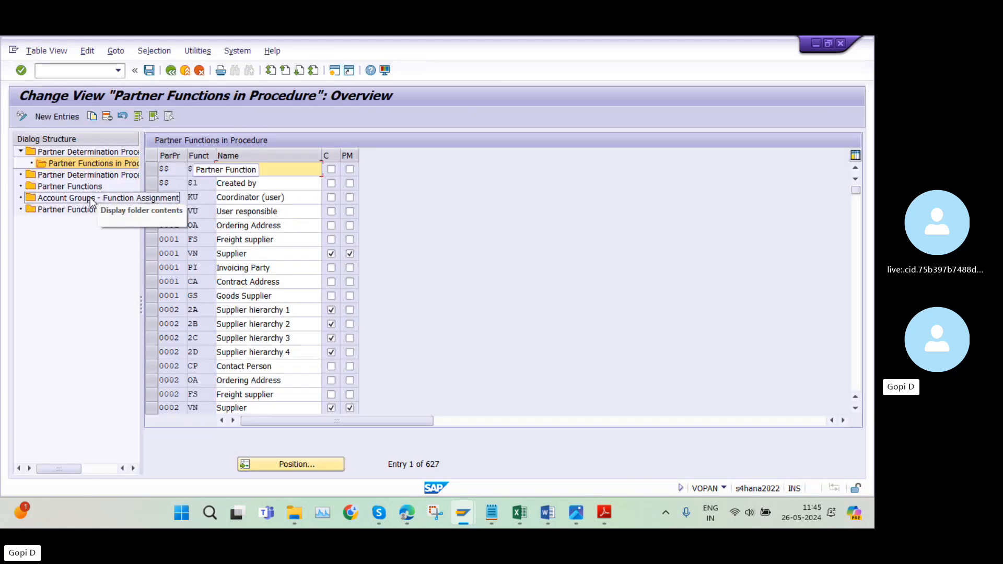
pyautogui.doubleClick(87, 186)
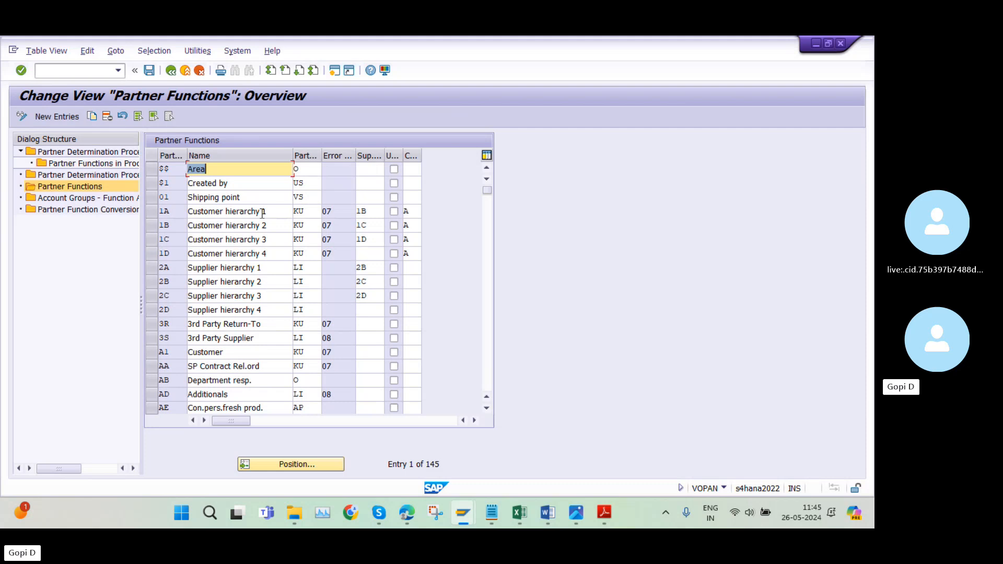
pyautogui.click(155, 349)
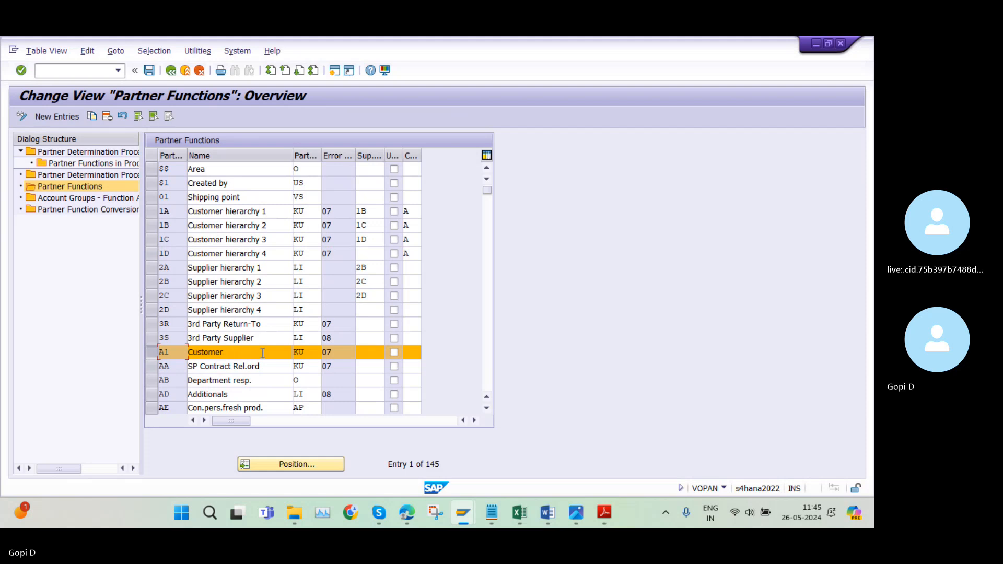
pyautogui.click(308, 357)
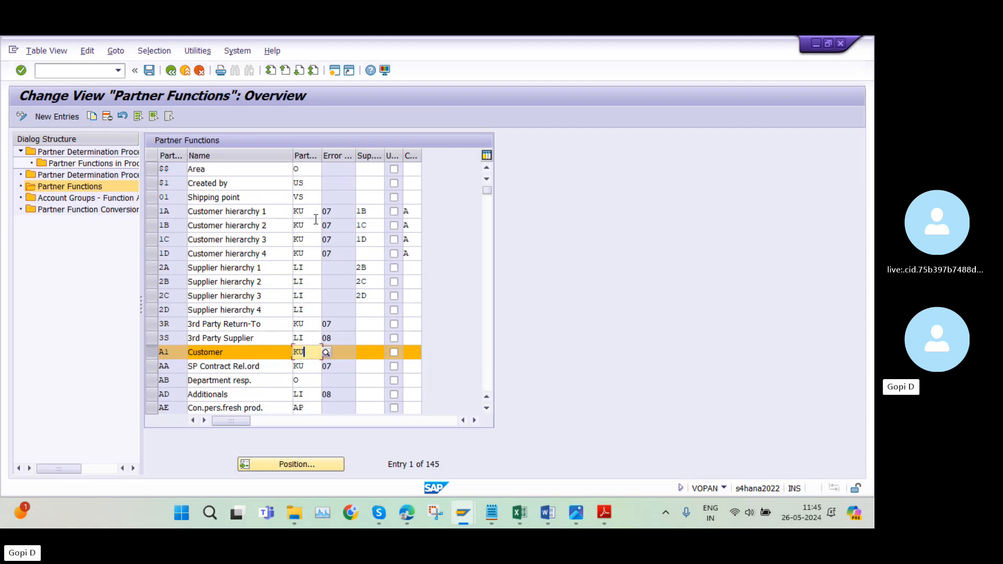
pyautogui.click(326, 352)
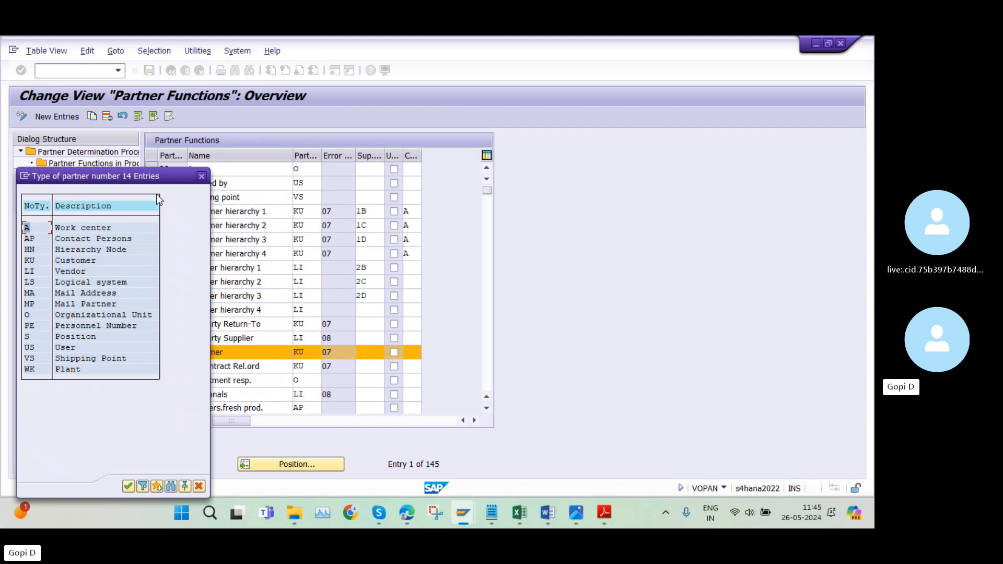
pyautogui.click(201, 176)
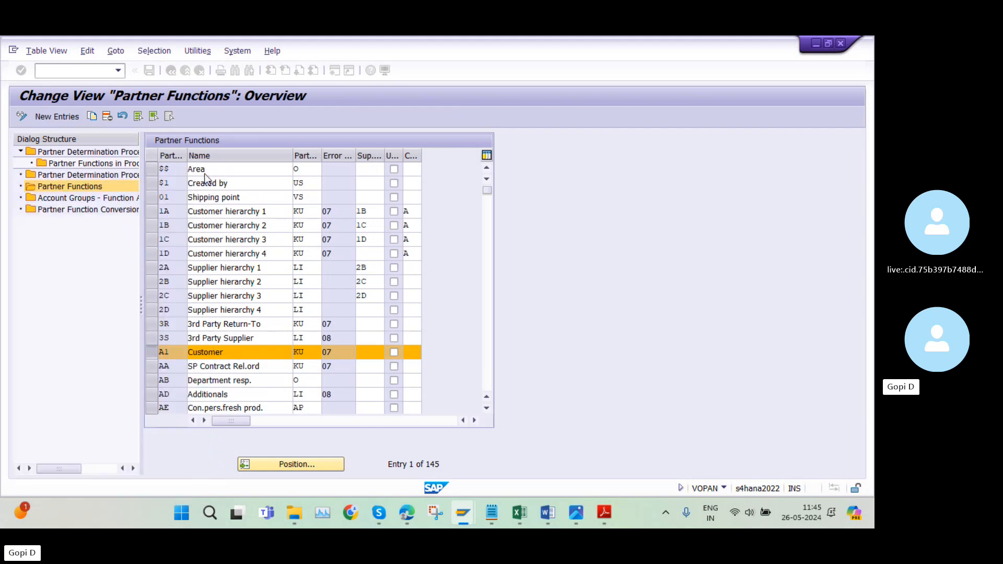
pyautogui.click(150, 351)
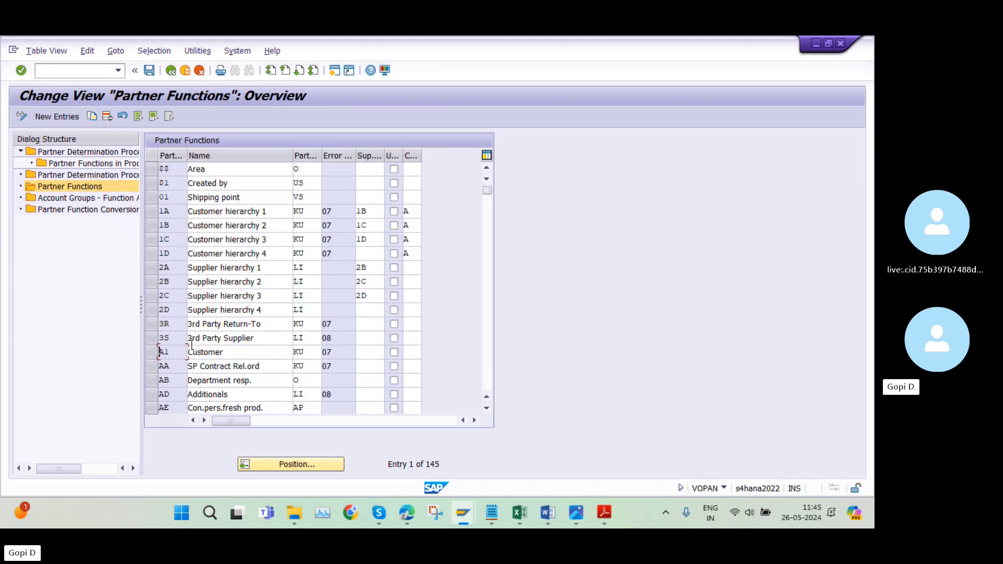
# - Open the account groups function assignment and position the table at partner function A1
pyautogui.doubleClick(111, 198)
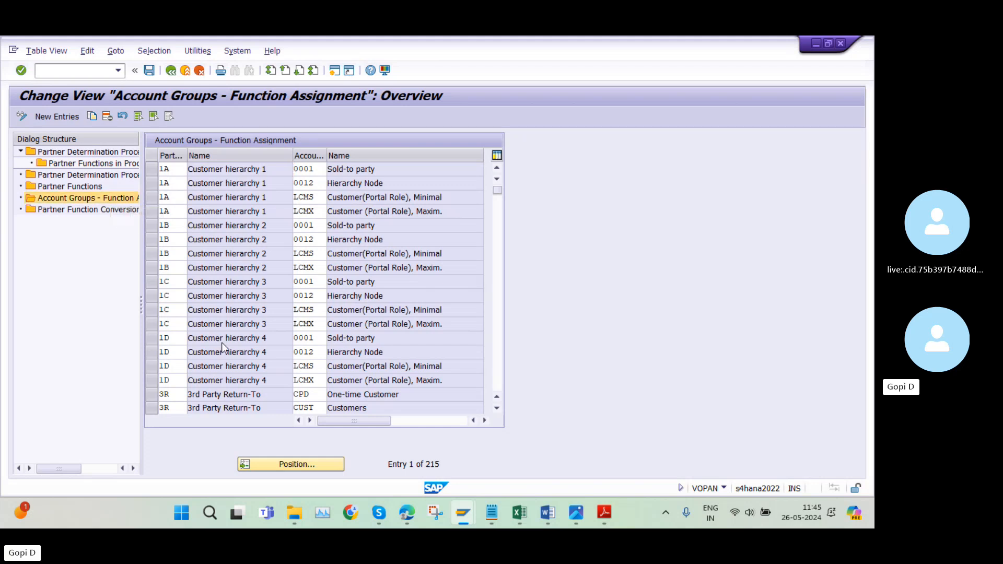
pyautogui.scroll(-8, 222, 343)
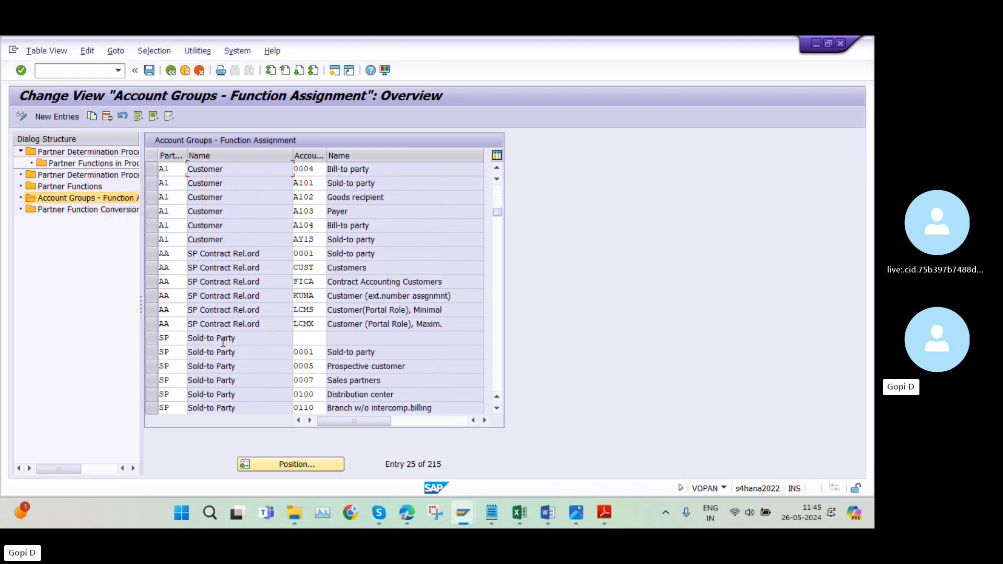
pyautogui.click(271, 469)
pyautogui.write('AZ')
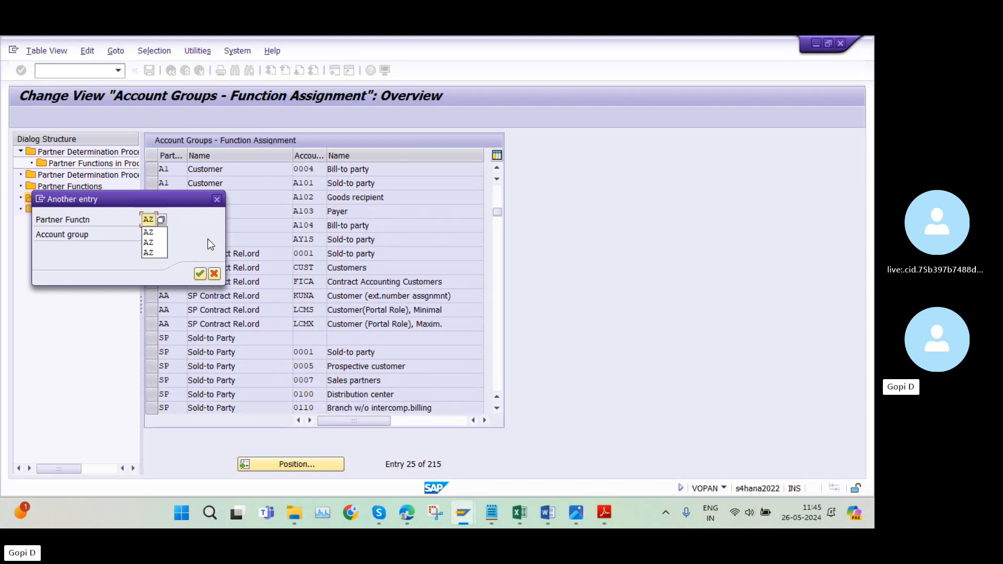
pyautogui.press('BackSpace')
pyautogui.press('BackSpace')
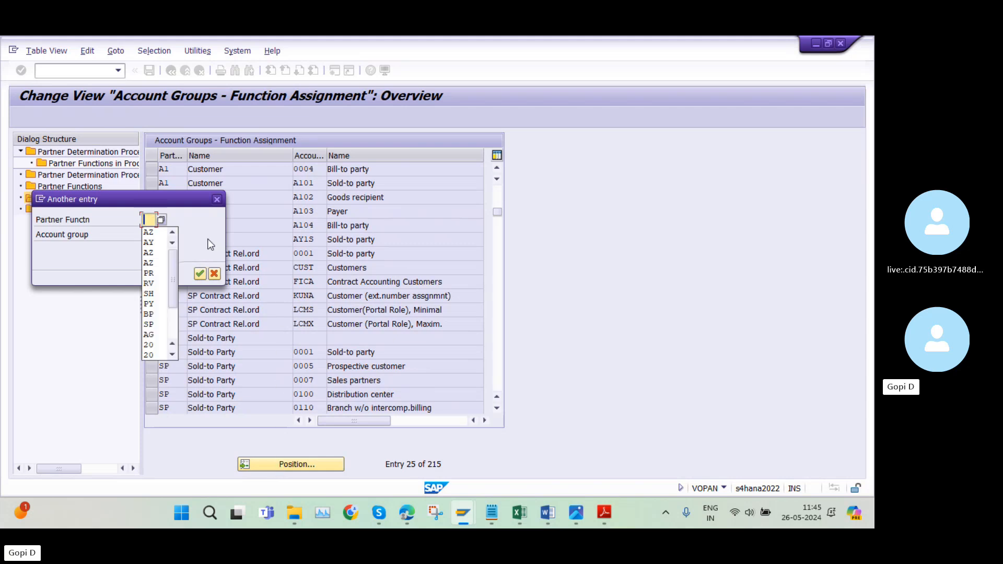
pyautogui.write('A1')
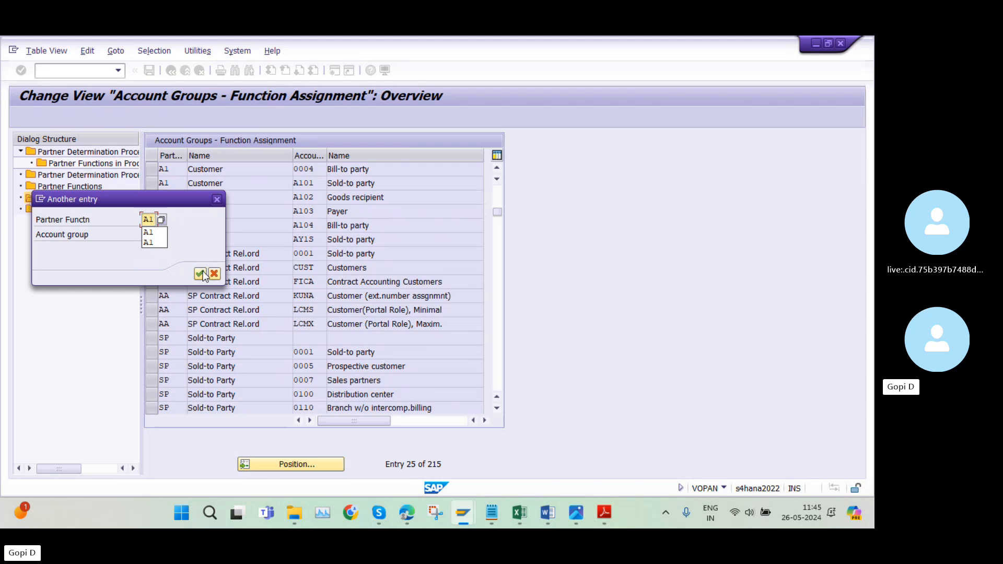
pyautogui.click(200, 273)
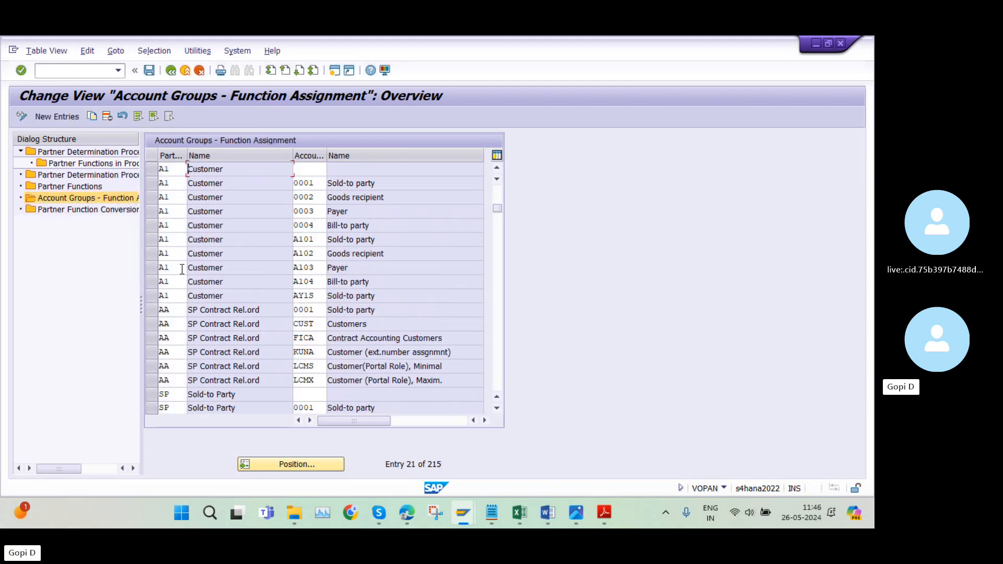
# - Copy the A1 Customer assignment of account group AY1S to account group AZ1S and save it
pyautogui.click(150, 297)
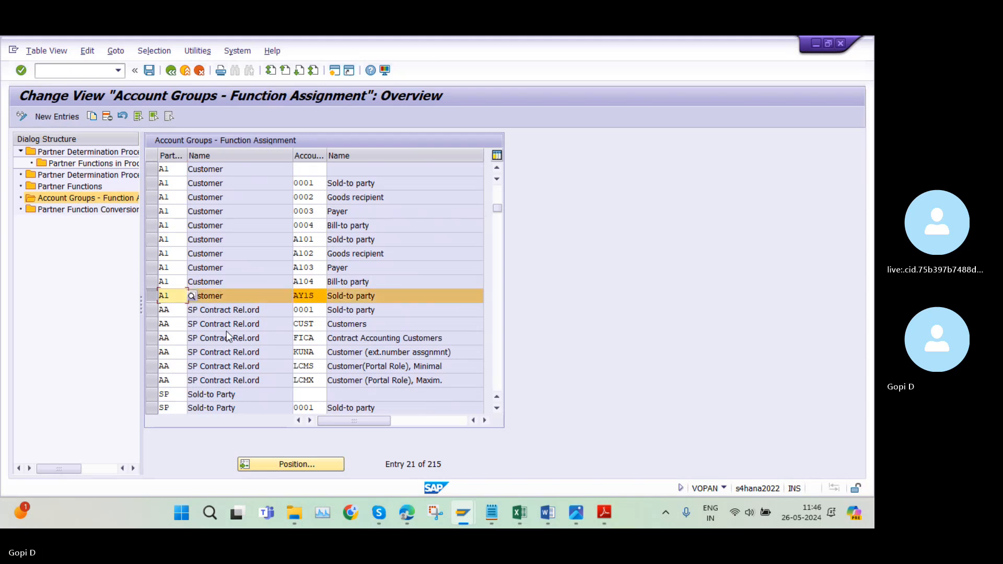
pyautogui.scroll(-1, 228, 336)
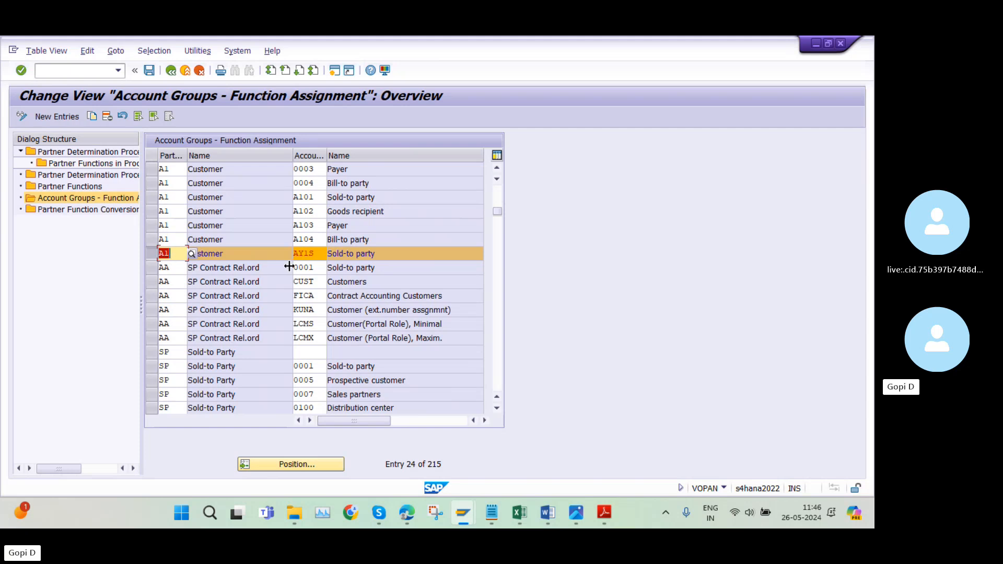
pyautogui.click(93, 116)
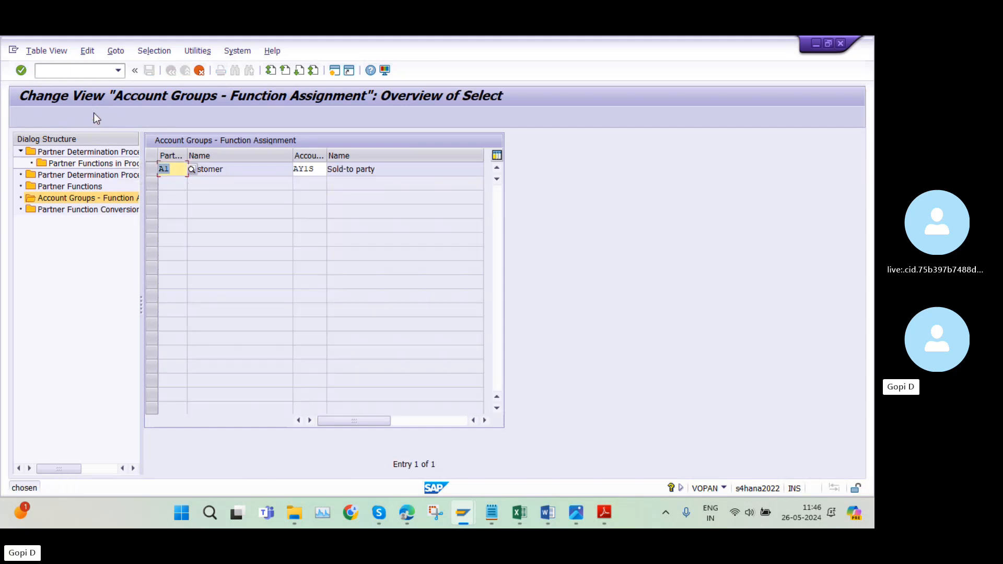
pyautogui.click(304, 169)
pyautogui.press('BackSpace')
pyautogui.write('Z')
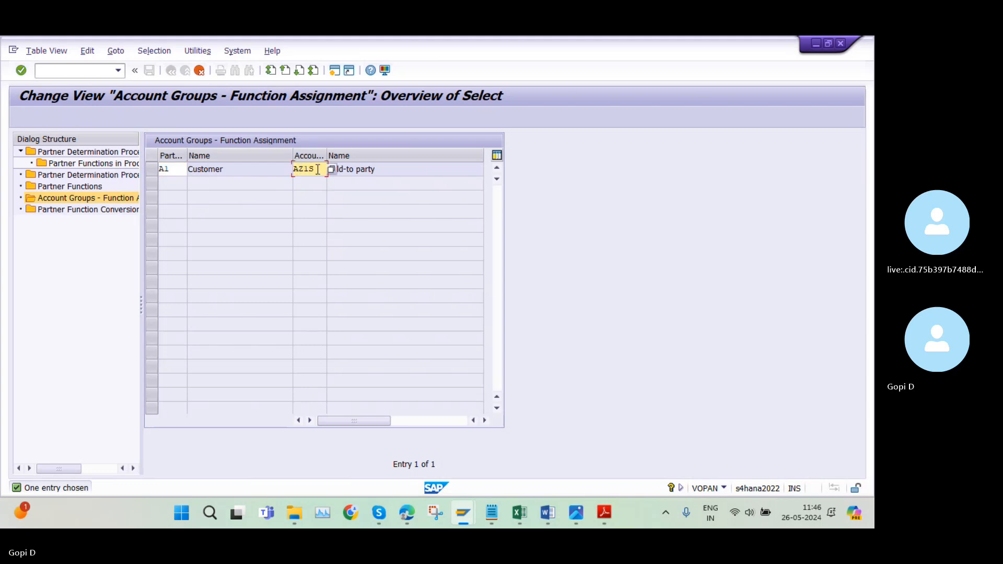
pyautogui.press('Return')
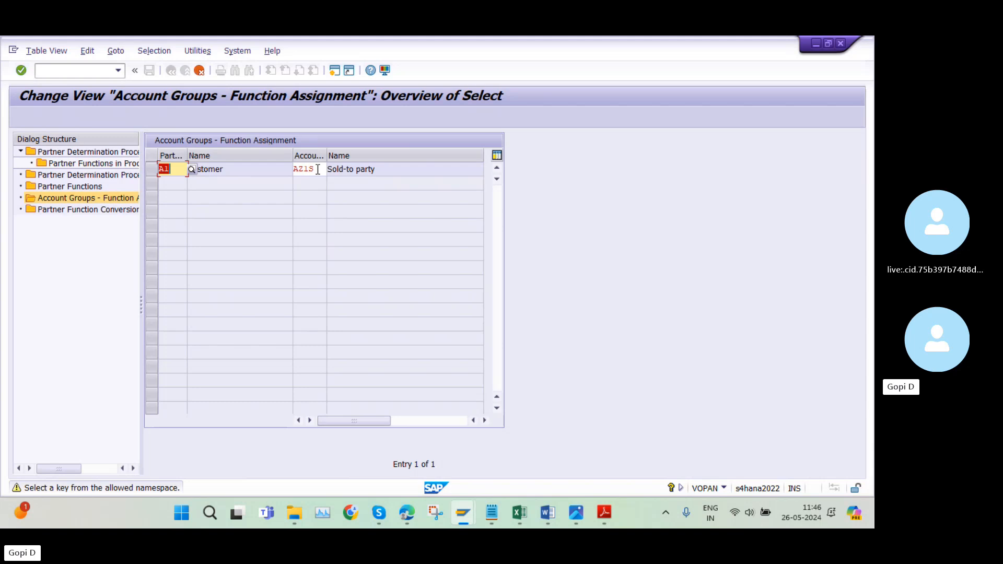
pyautogui.press('Return')
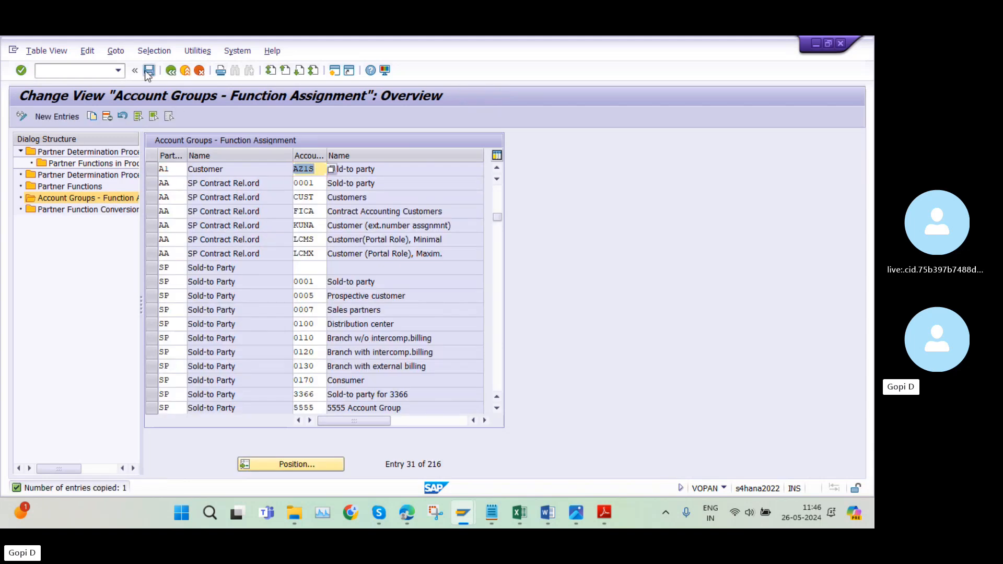
pyautogui.click(149, 70)
pyautogui.press('Return')
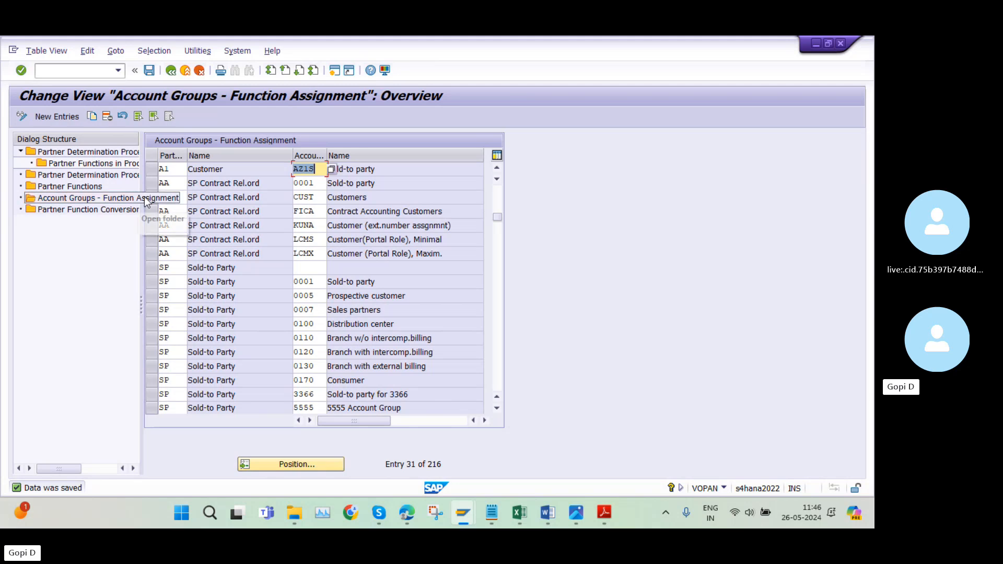
pyautogui.doubleClick(146, 203)
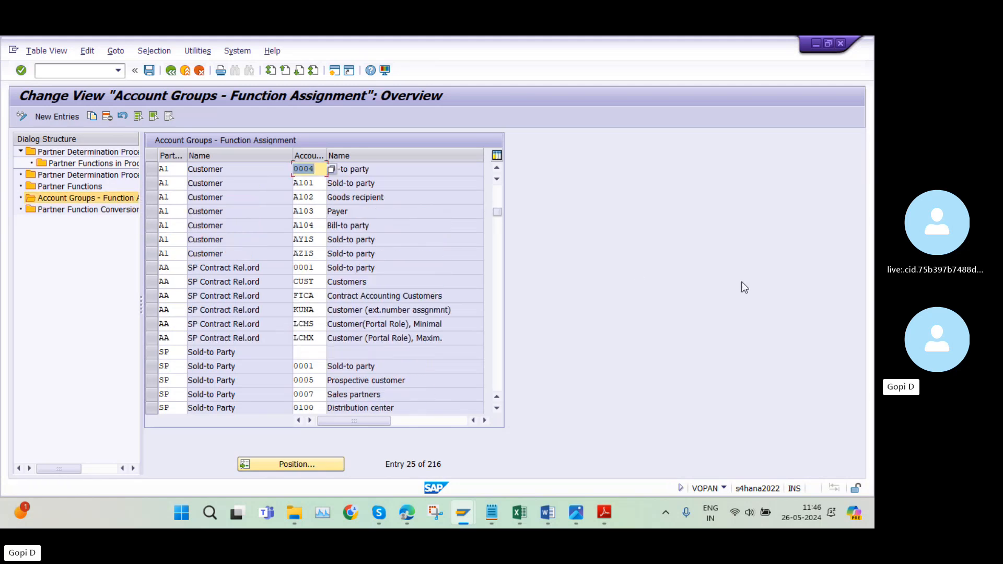
pyautogui.click(624, 225)
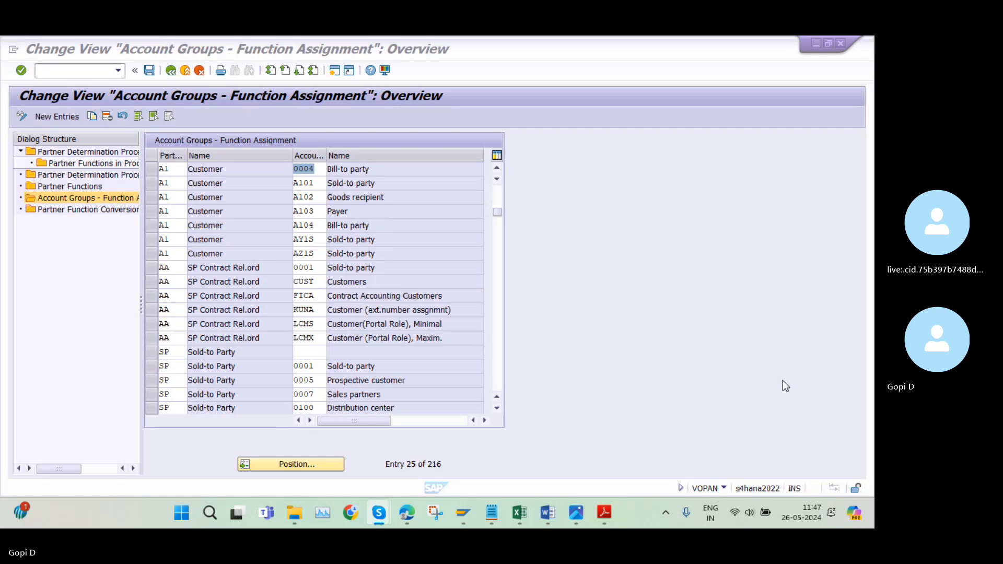
# - Create new function assignment entries for partner functions SP and BP (Bill-to Party)
pyautogui.scroll(-1, 408, 273)
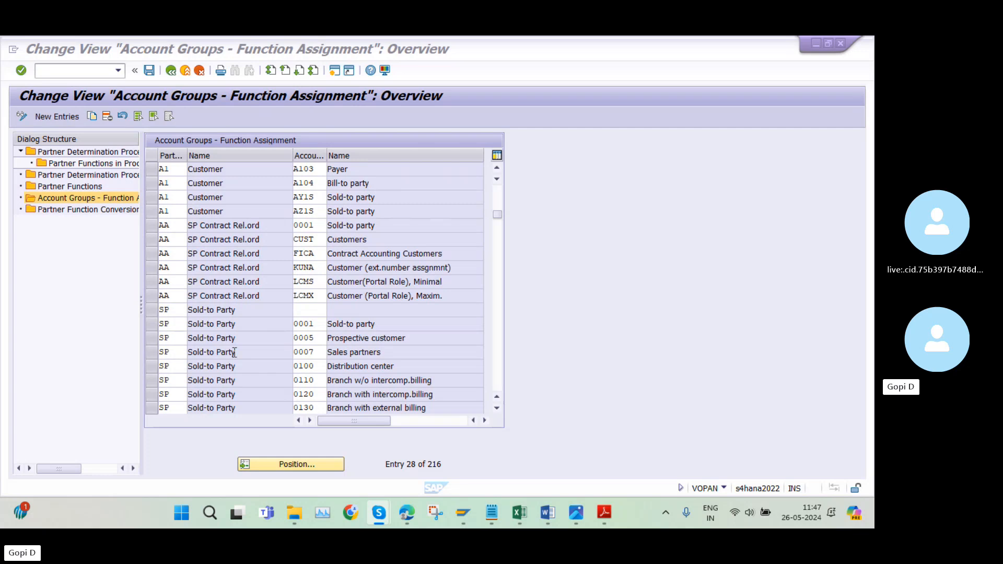
pyautogui.scroll(-1, 224, 337)
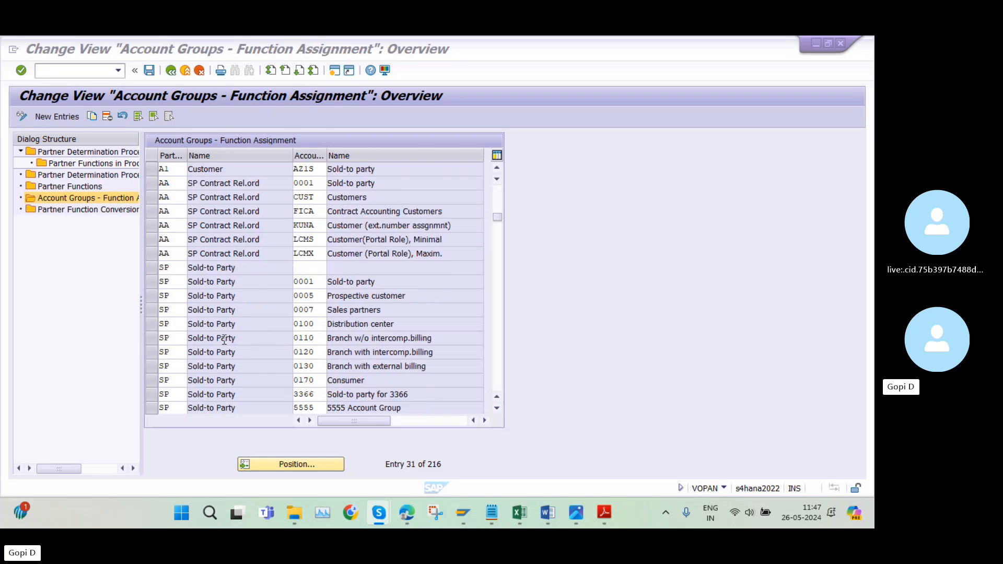
pyautogui.click(58, 119)
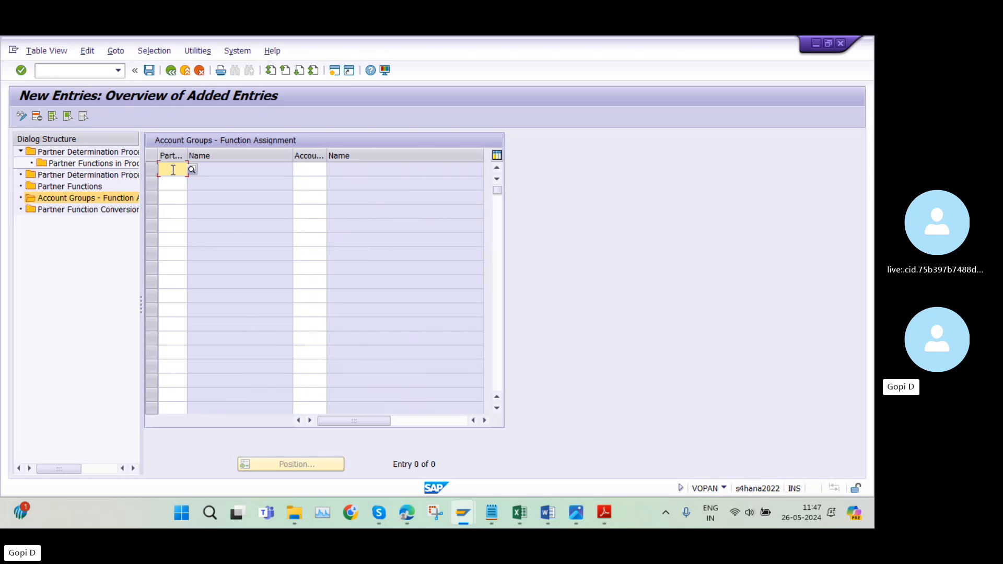
pyautogui.write('SP')
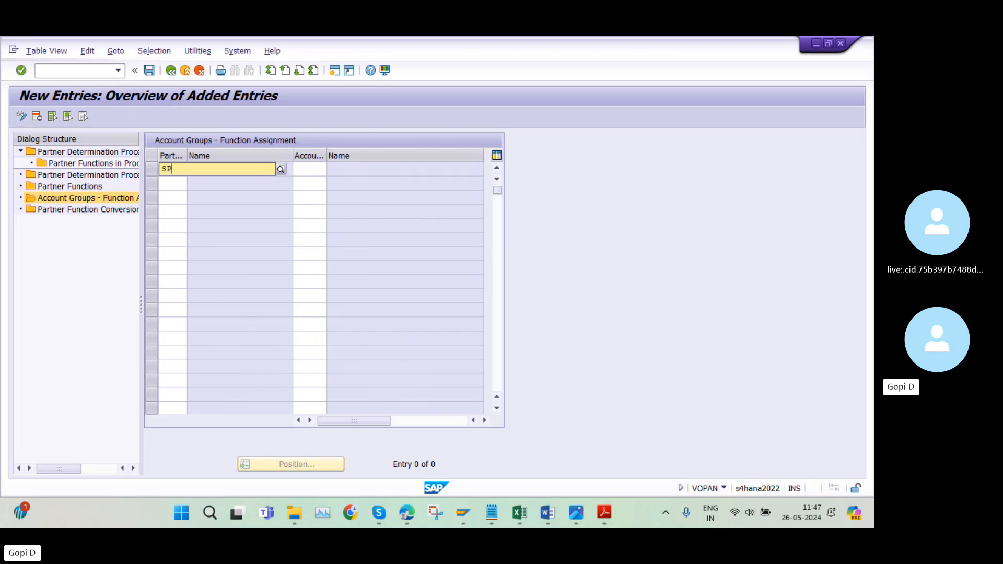
pyautogui.click(195, 236)
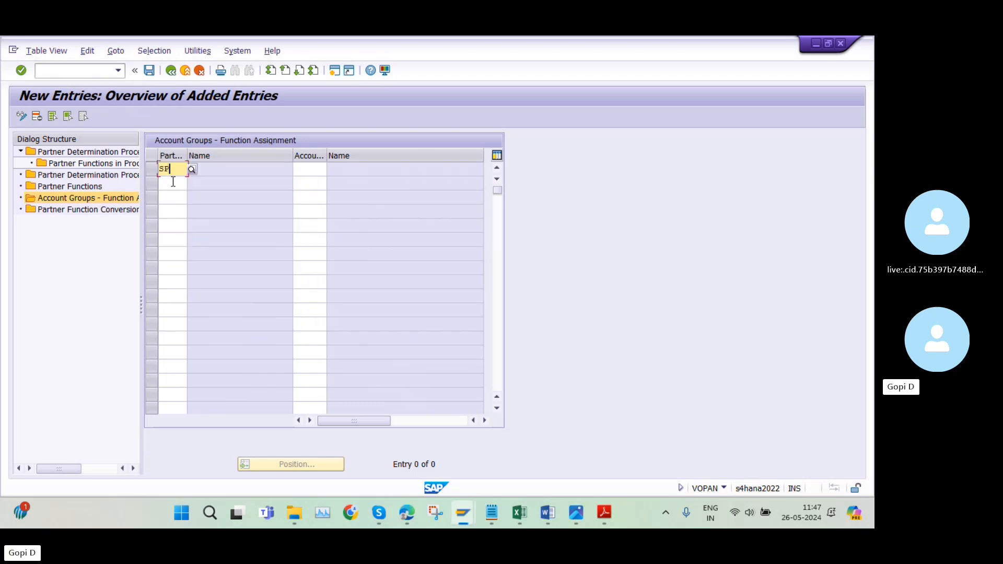
pyautogui.click(172, 180)
pyautogui.write('BP')
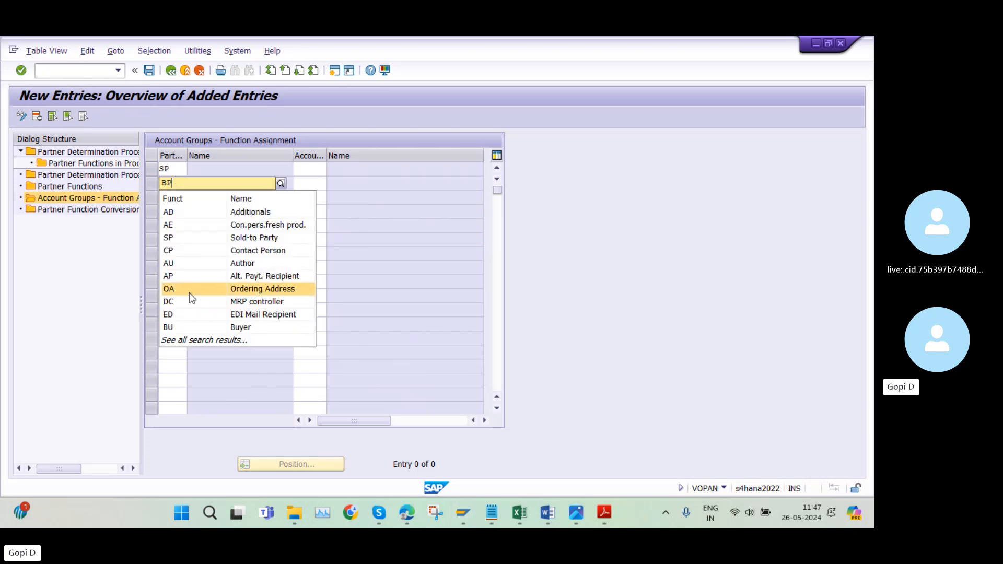
pyautogui.click(202, 342)
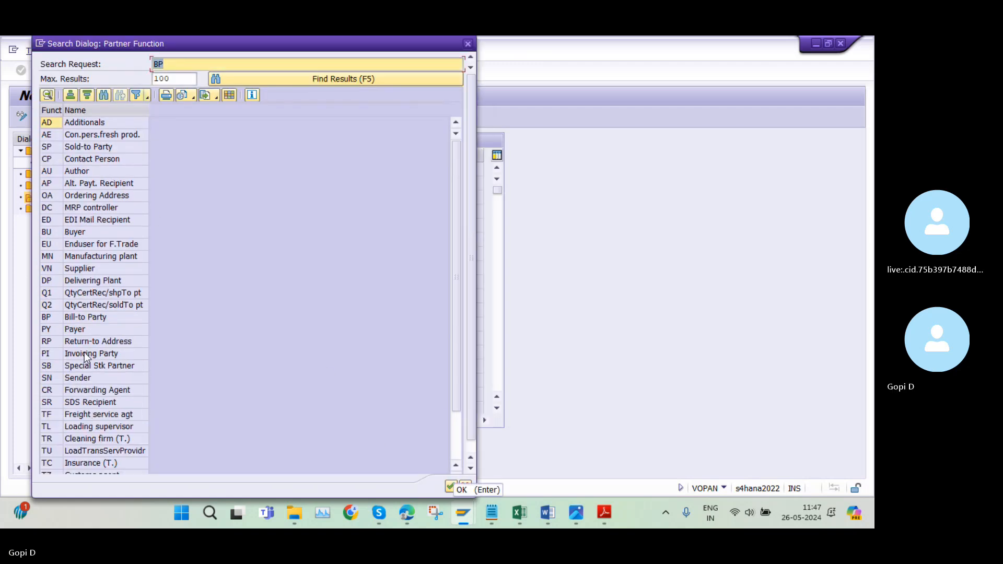
pyautogui.doubleClick(81, 317)
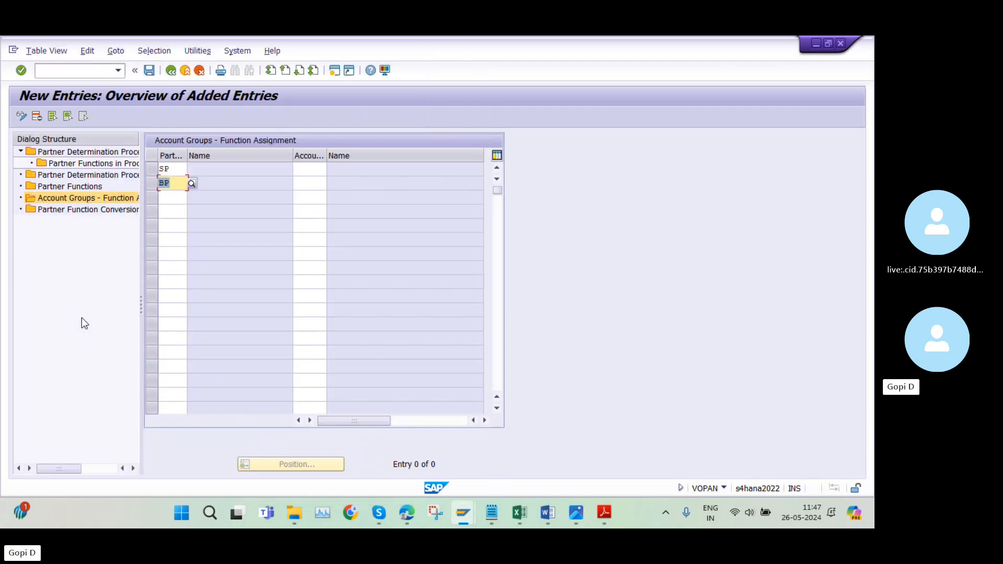
# - Add partner function PY (Payer) as the third new entry, choosing it from the full search results
pyautogui.click(171, 198)
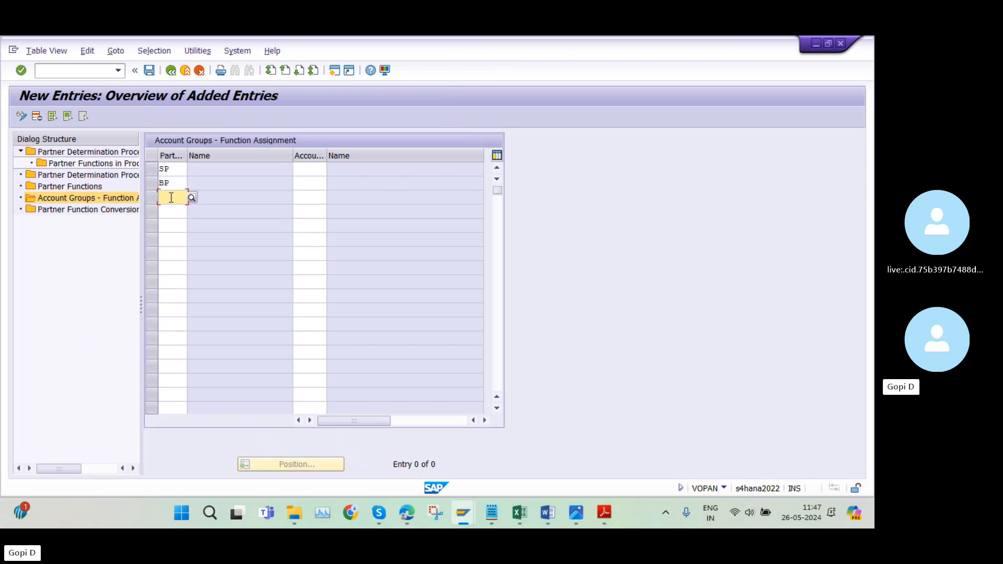
pyautogui.write('PY')
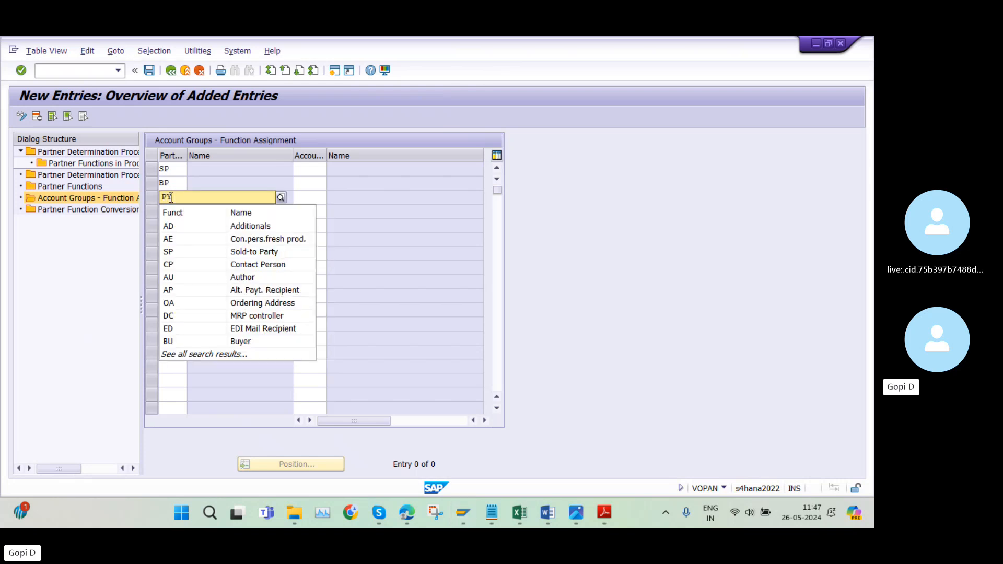
pyautogui.click(198, 355)
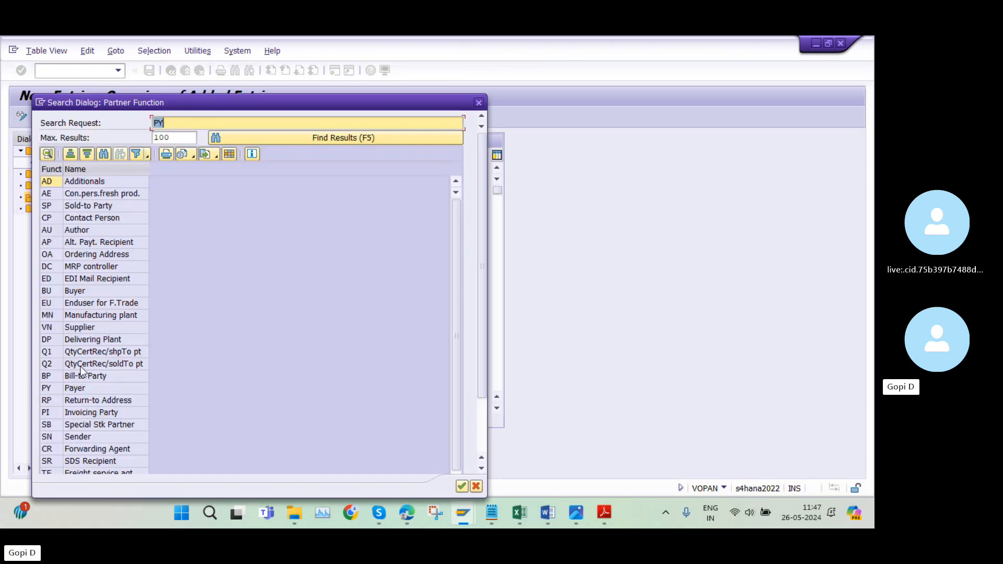
pyautogui.click(462, 487)
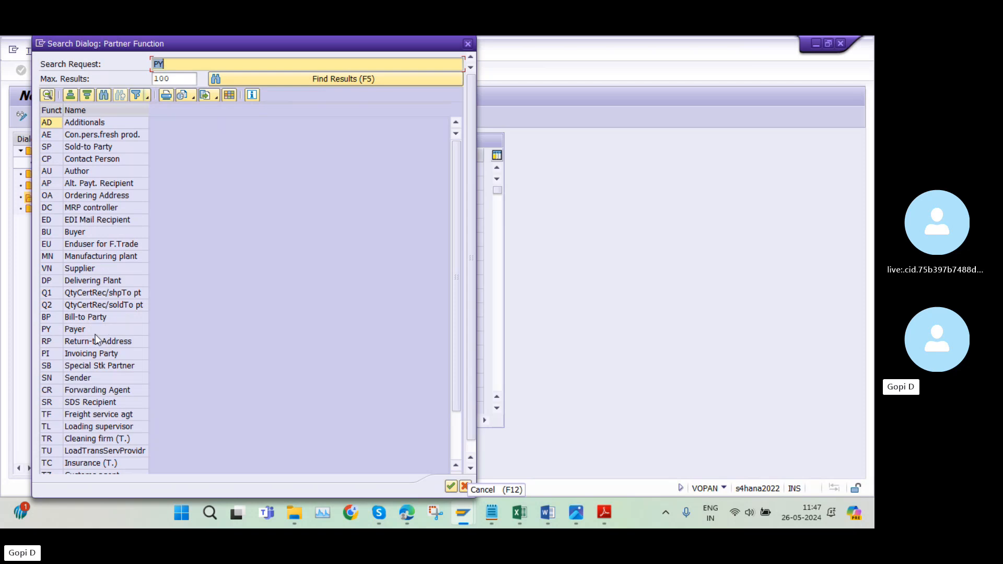
pyautogui.click(80, 331)
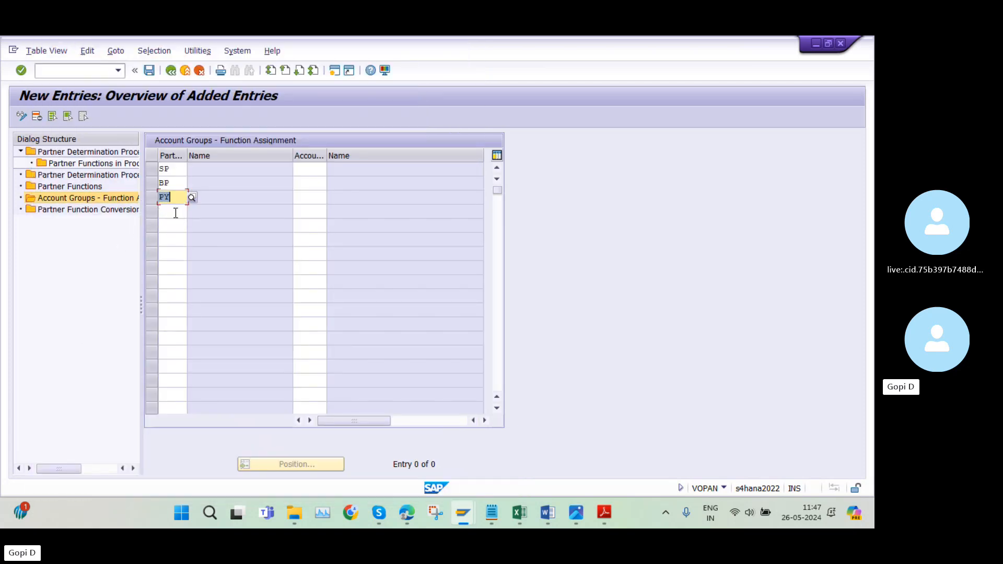
# - Add partner function SH (Ship-to Party) as the fourth new entry, choosing it from the full search results
pyautogui.click(180, 211)
pyautogui.write('SH')
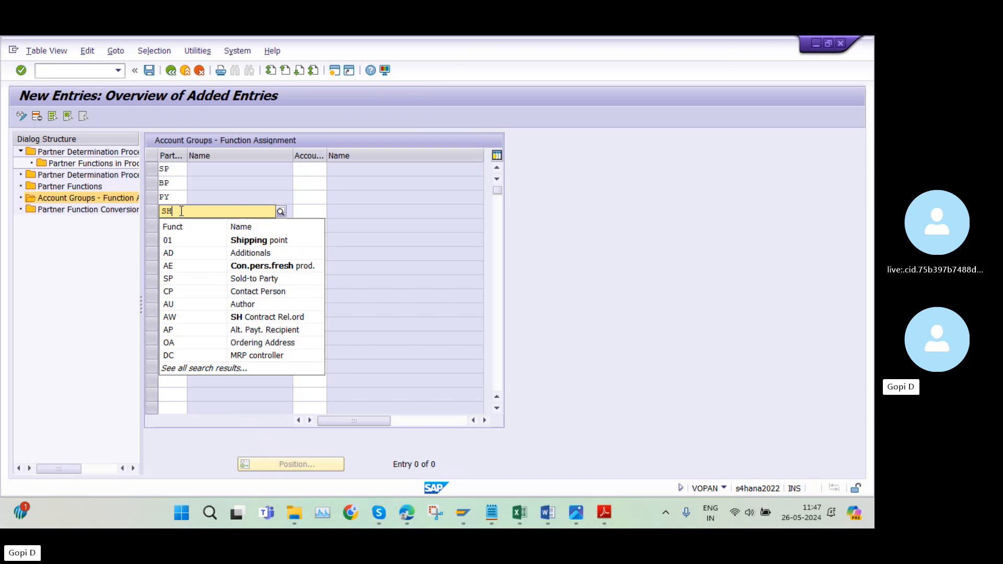
pyautogui.click(194, 369)
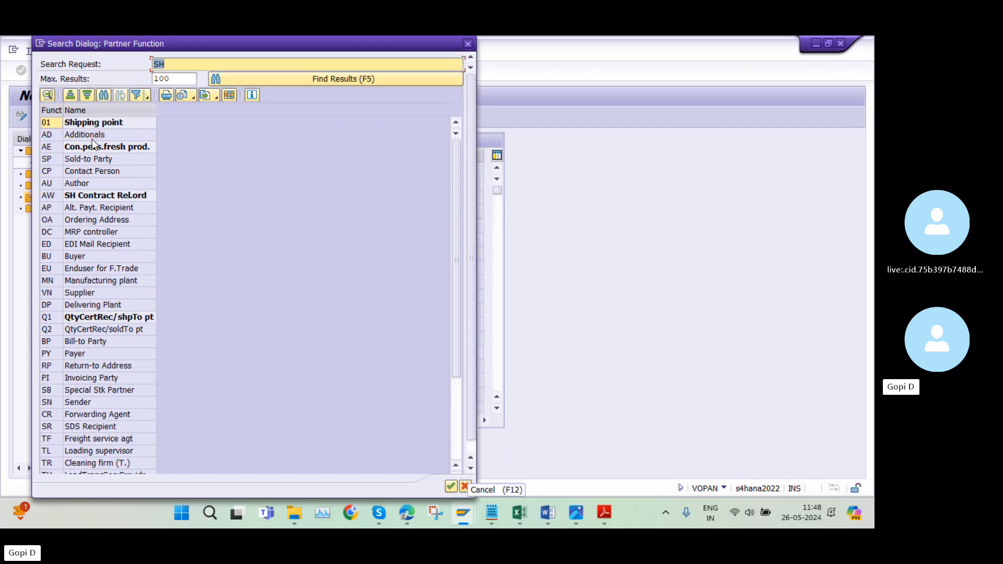
pyautogui.scroll(-2, 93, 237)
pyautogui.scroll(-1, 94, 244)
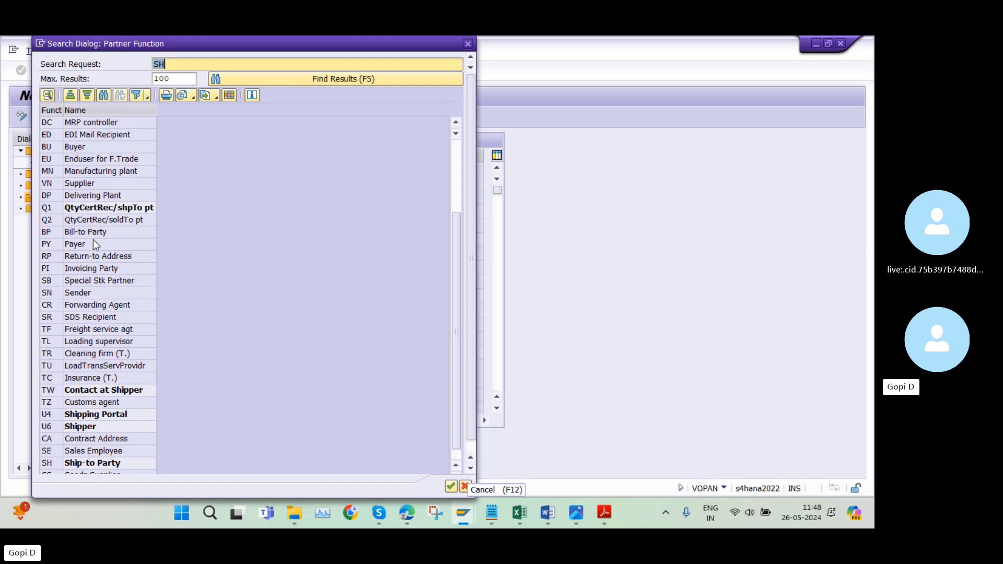
pyautogui.scroll(-1, 94, 244)
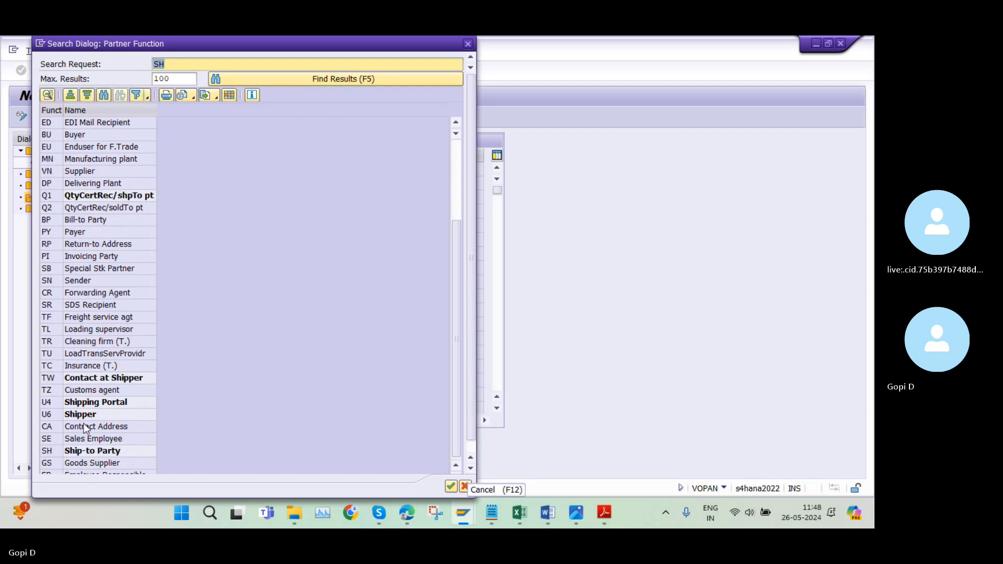
pyautogui.click(98, 452)
# - Assign account group AZ1S to the new SP, BP, PY and SH entries
pyautogui.click(309, 172)
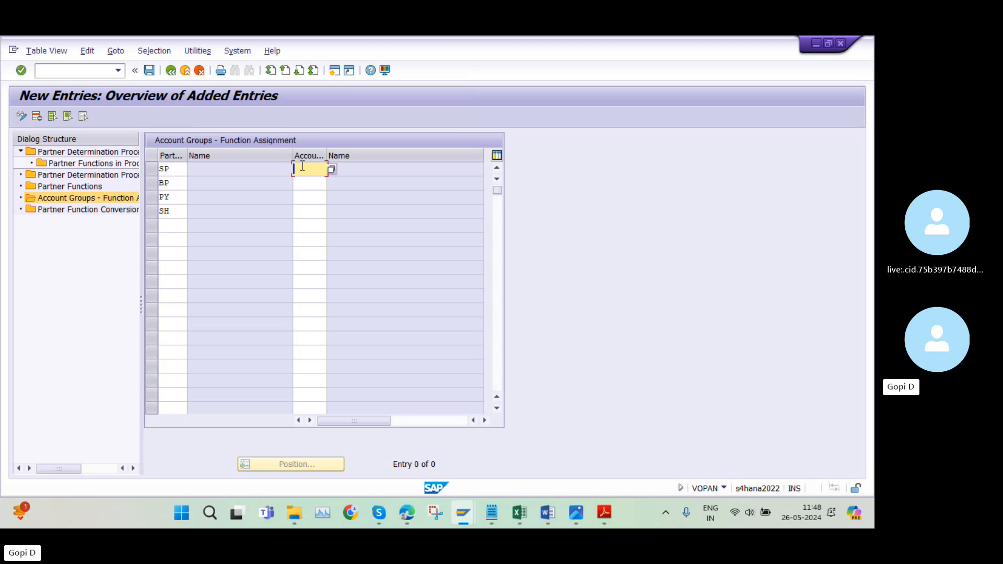
pyautogui.write('AZ1')
pyautogui.click(306, 184)
pyautogui.click(309, 182)
pyautogui.write('AZ')
pyautogui.click(315, 196)
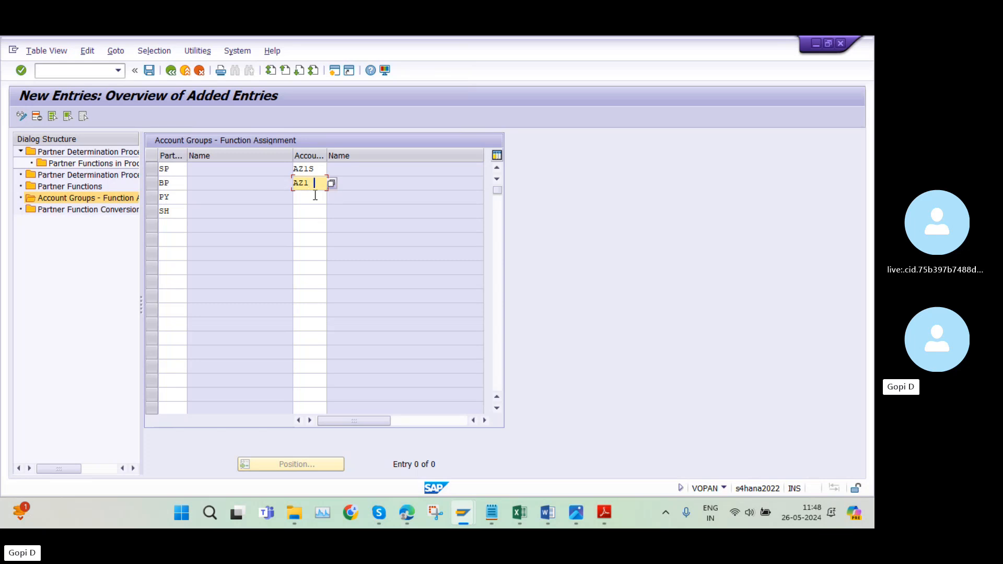
pyautogui.click(315, 196)
pyautogui.write('AZ1')
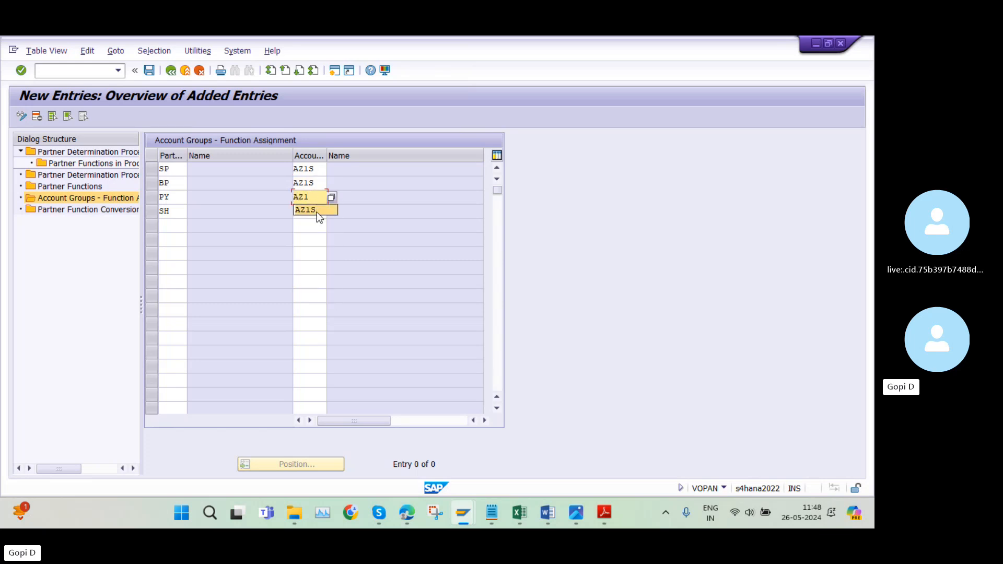
pyautogui.click(316, 209)
pyautogui.click(317, 211)
pyautogui.write('AZ1')
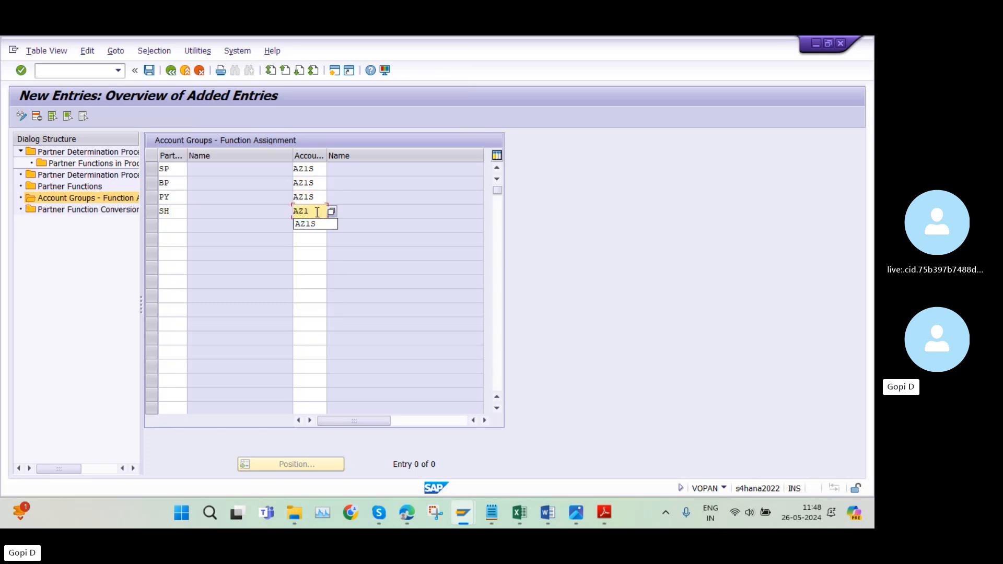
pyautogui.write('S')
# - Accept the namespace warnings for the four AZ1S function assignments and save the new entries
pyautogui.press('Return')
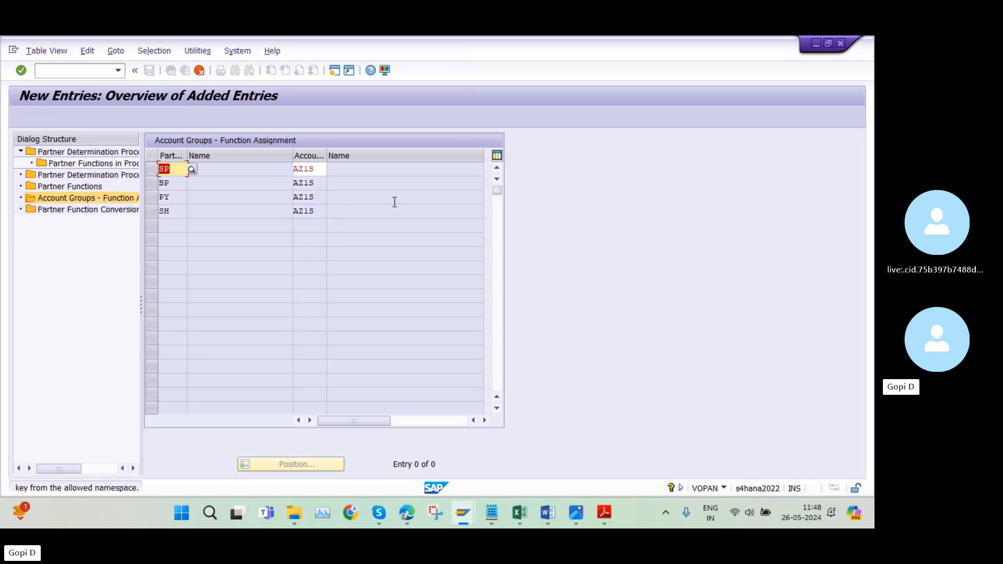
pyautogui.press('Return')
pyautogui.press('Return')
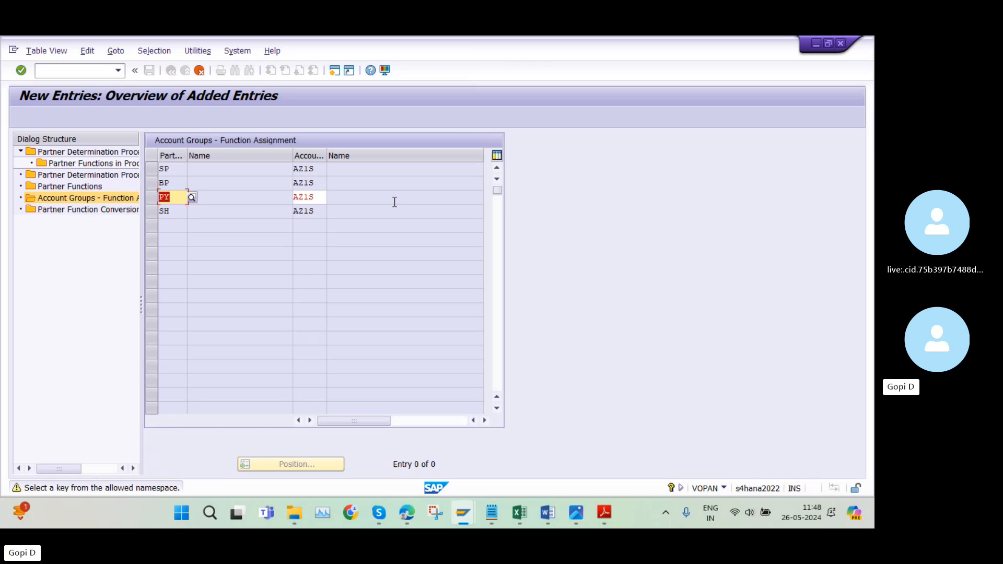
pyautogui.press('Return')
pyautogui.press('Return')
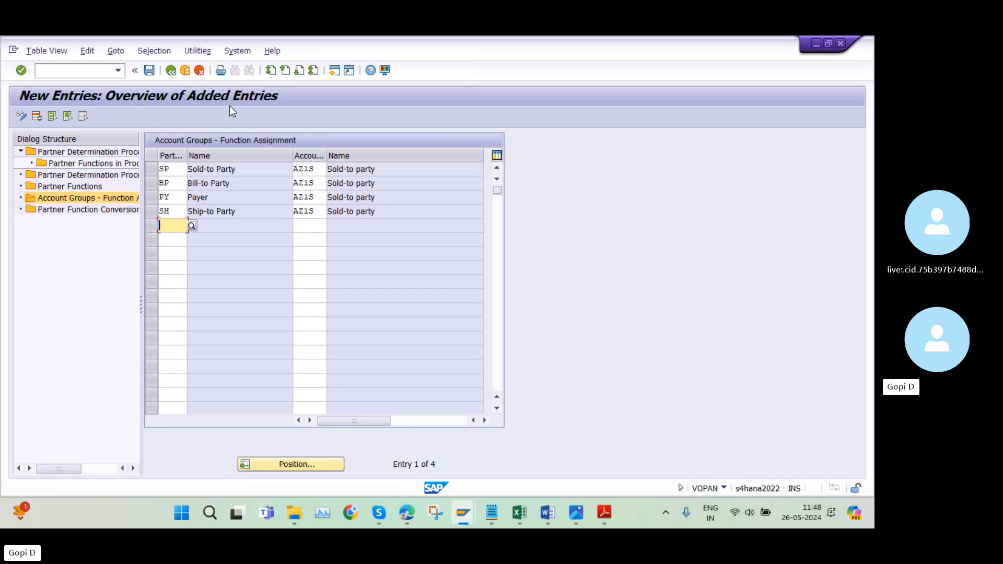
pyautogui.click(150, 71)
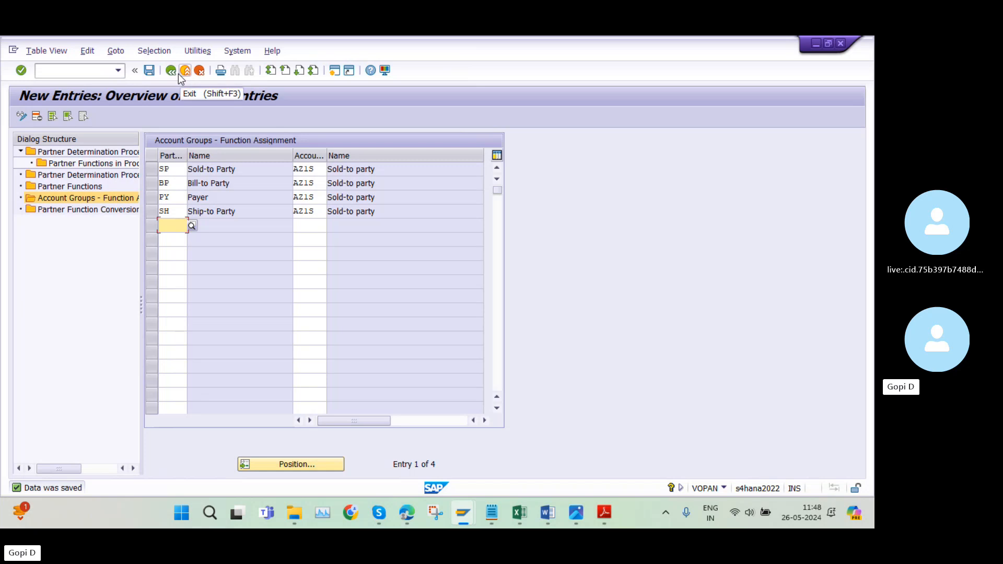
pyautogui.click(618, 217)
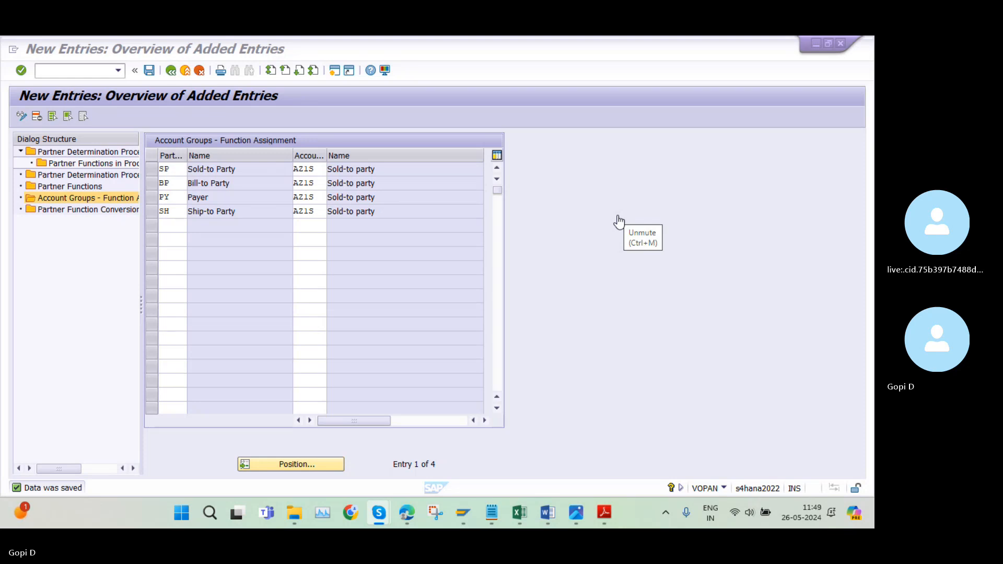
# - Look up the SP and SH entries in the Partner Functions overview to check their partner types
pyautogui.click(67, 186)
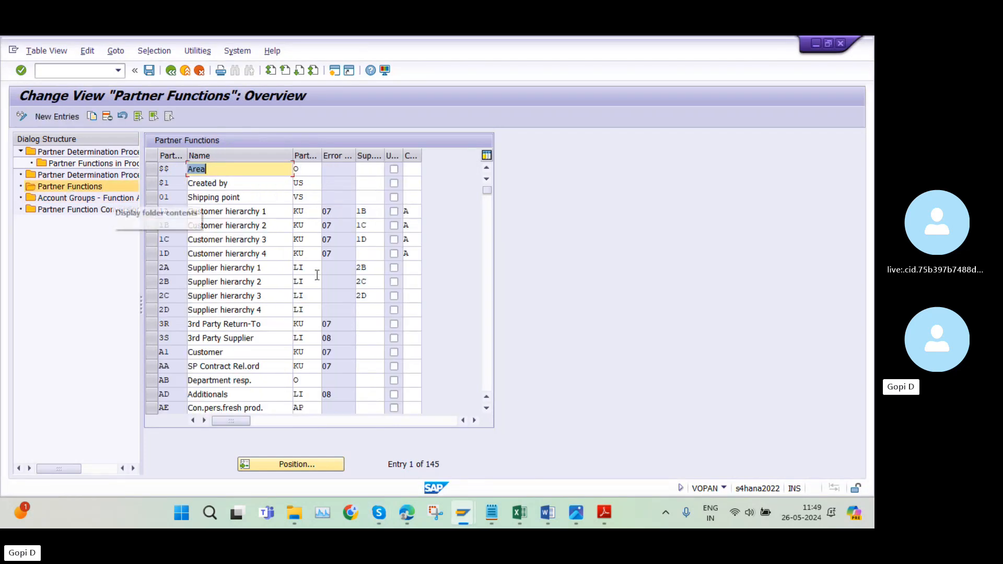
pyautogui.scroll(-5, 318, 275)
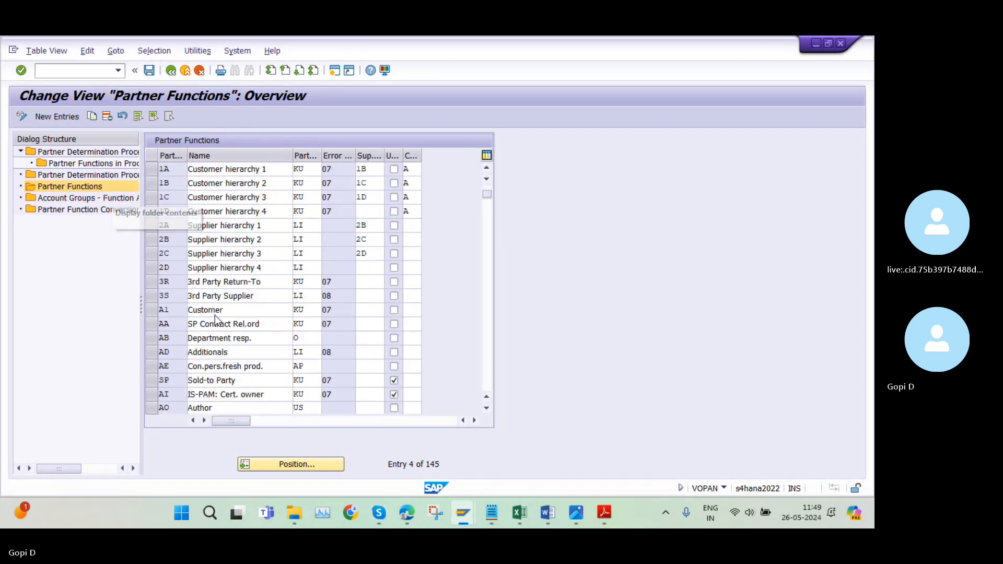
pyautogui.click(283, 464)
pyautogui.write('SP')
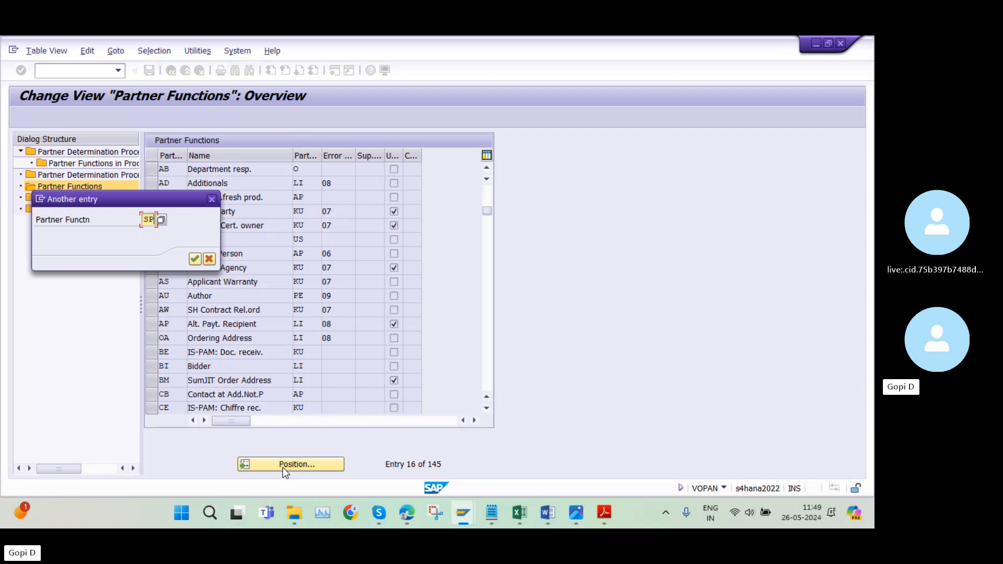
pyautogui.press('Return')
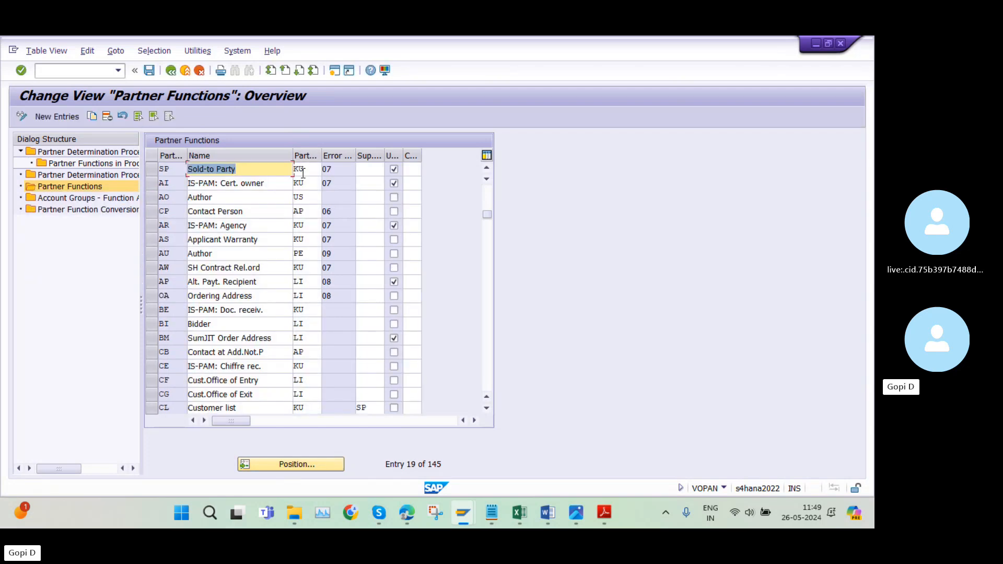
pyautogui.click(296, 462)
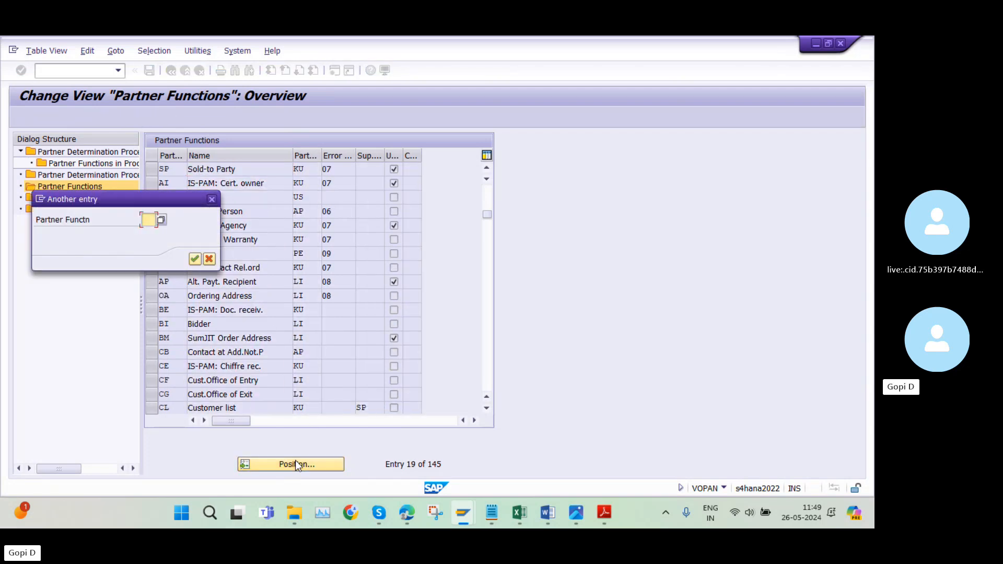
pyautogui.write('SH')
pyautogui.press('Return')
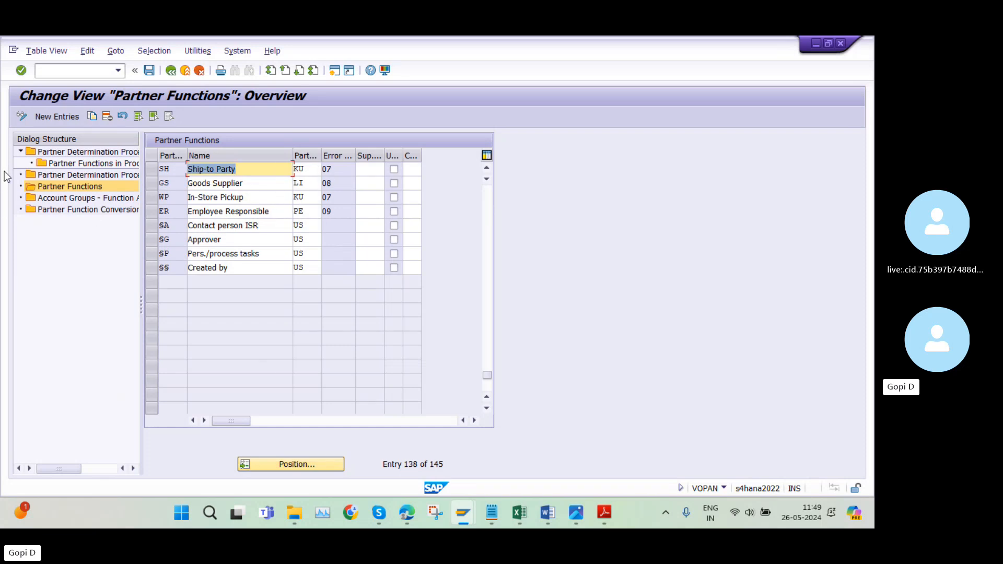
# - Review the partner determination procedures assigned to the AZ1 customer account groups, and exit VOPAN
pyautogui.doubleClick(108, 175)
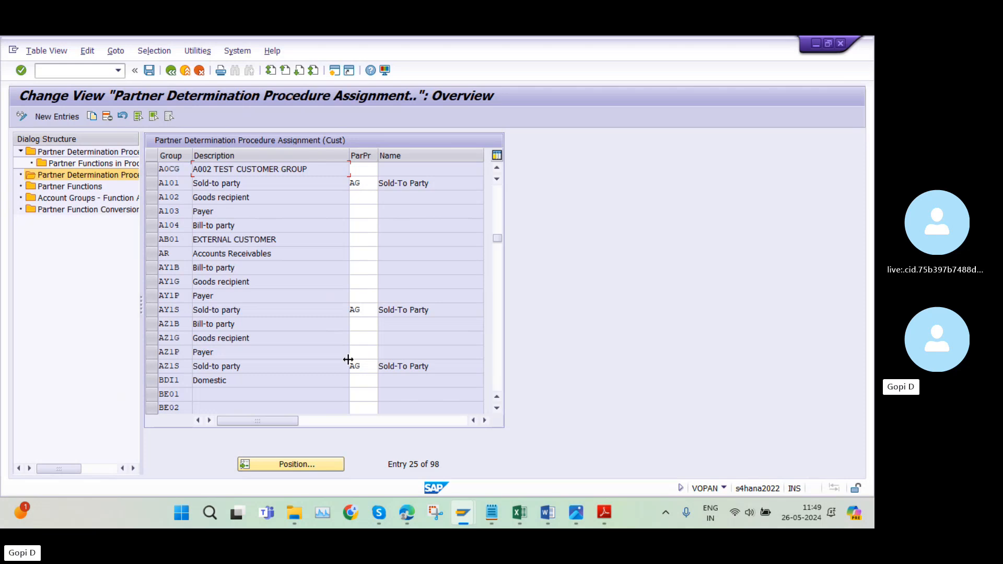
pyautogui.scroll(-8, 348, 360)
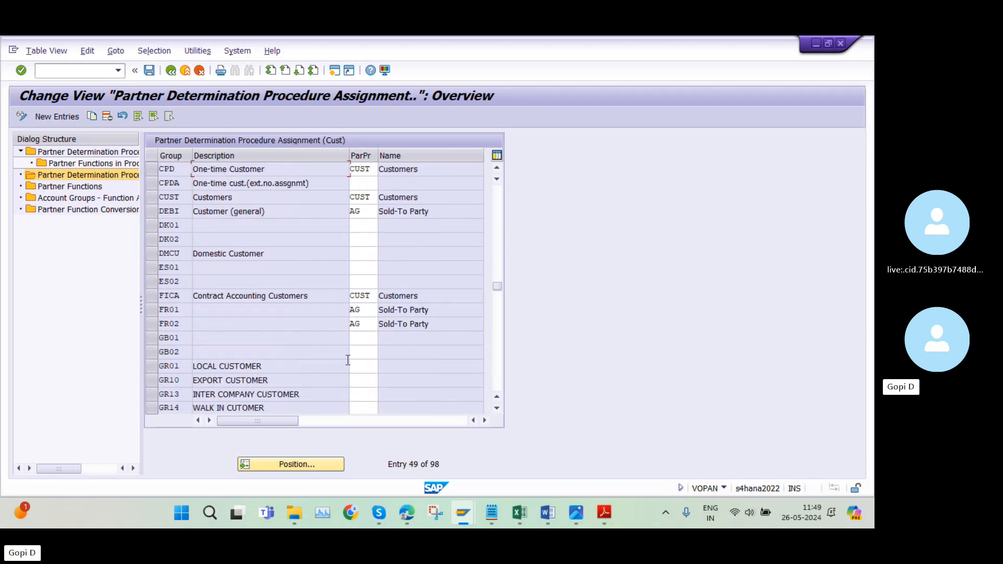
pyautogui.scroll(2, 344, 361)
pyautogui.scroll(5, 343, 355)
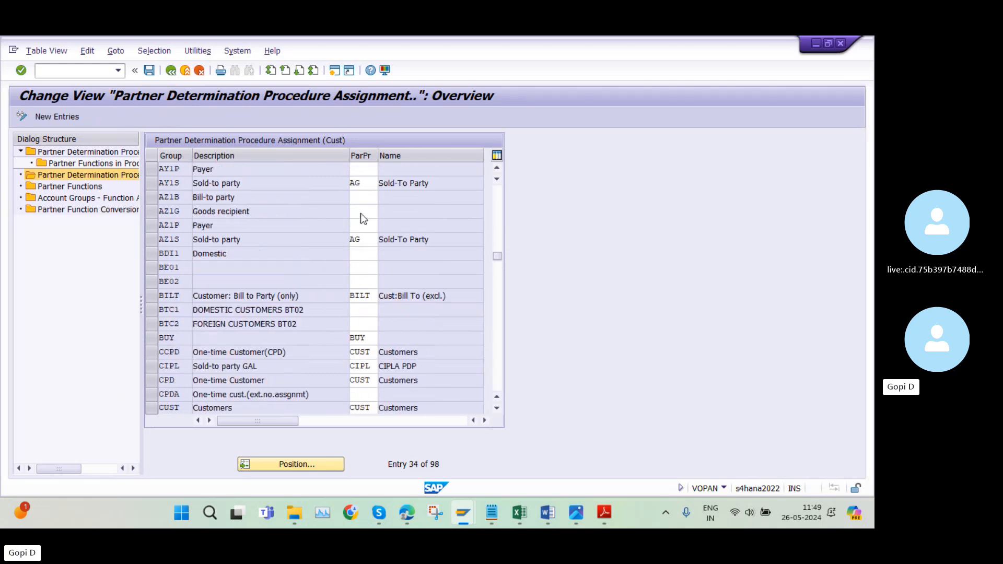
pyautogui.click(171, 71)
pyautogui.click(170, 70)
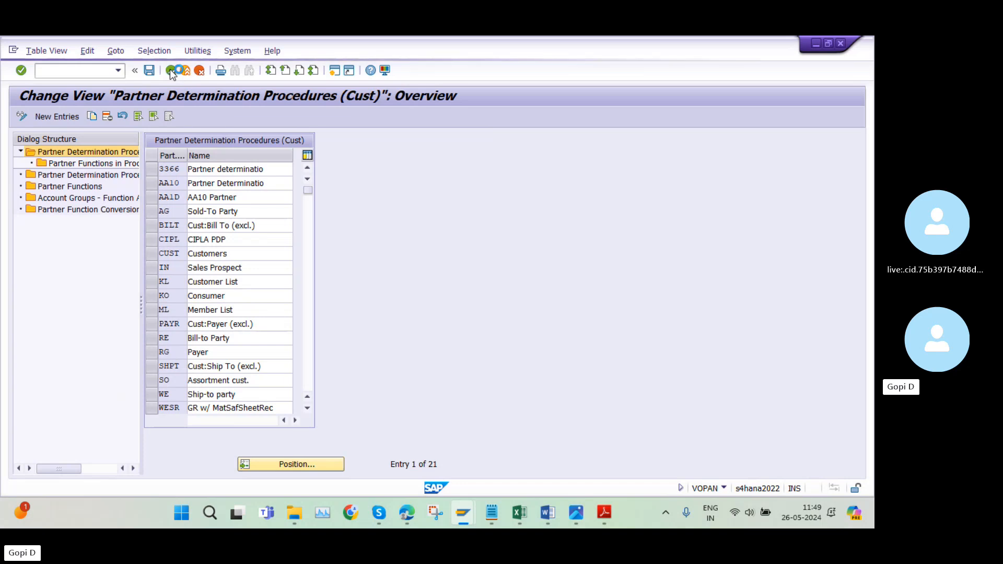
pyautogui.click(171, 71)
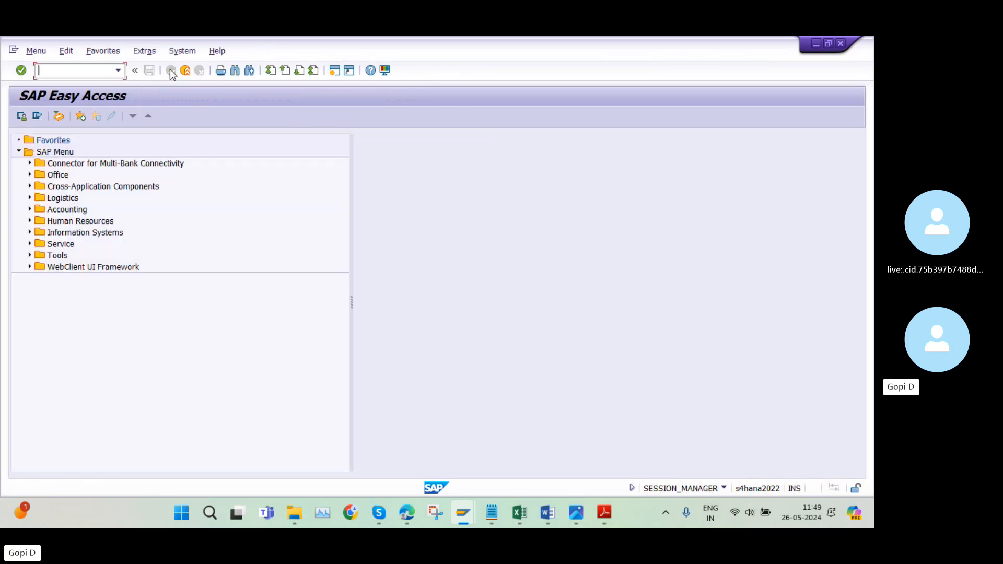
# - Switch to the Excel checklist, select the partner determination row, and copy the BP transaction code for step 10 on the Accounts Receivable sheet
pyautogui.click(519, 514)
pyautogui.click(8, 331)
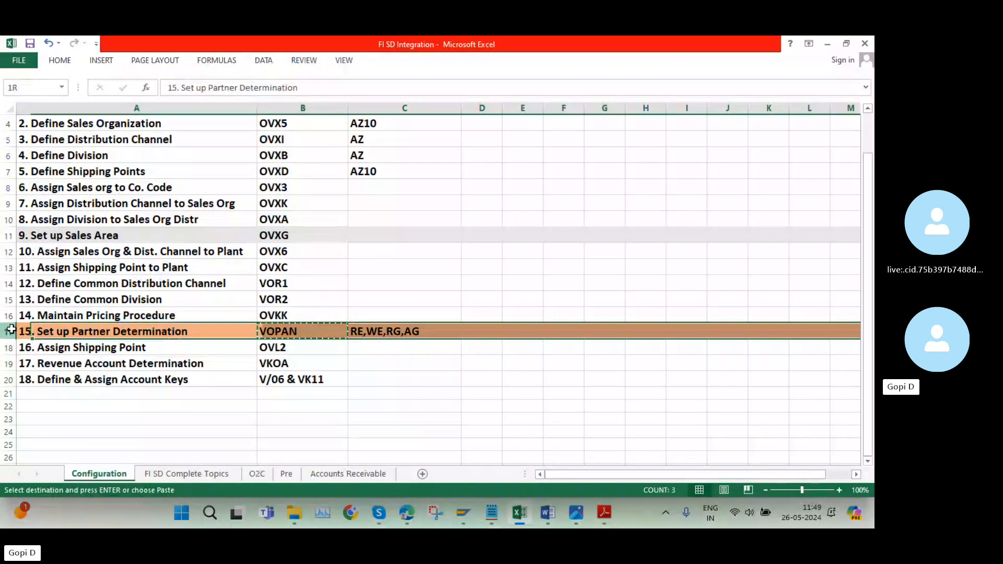
pyautogui.click(334, 475)
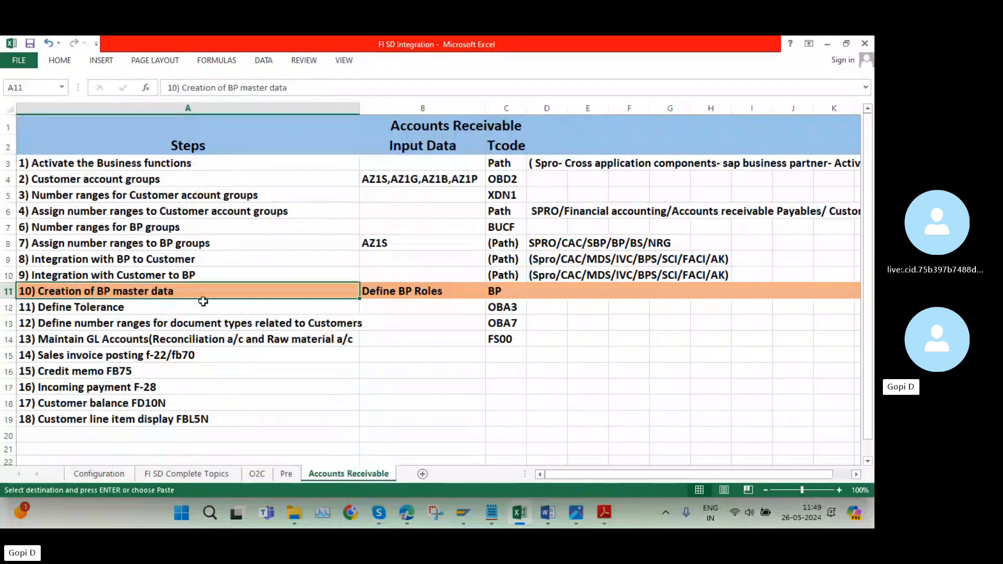
pyautogui.click(509, 293)
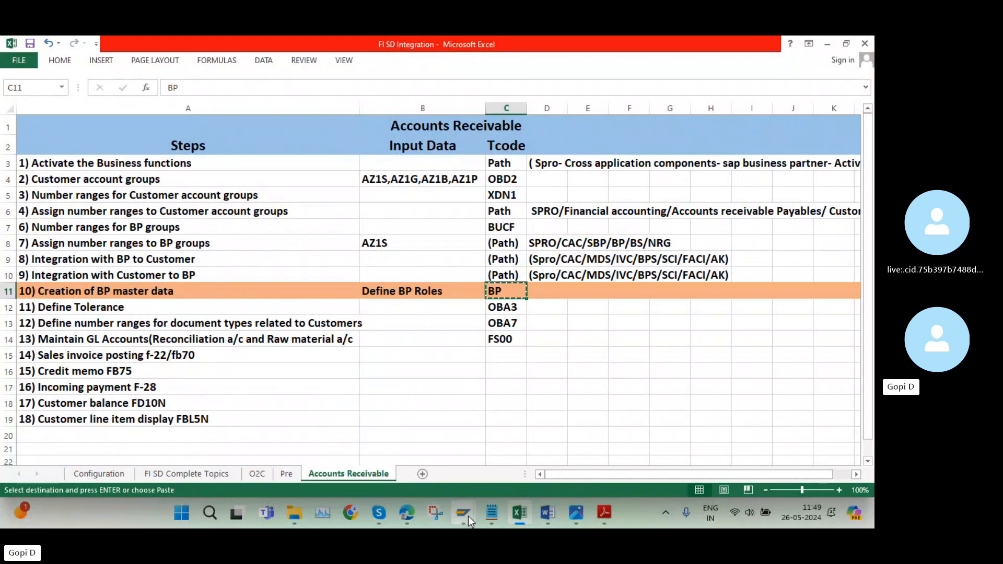
# - Switch to SAP, run transaction XD01, and start creating the business partner as an organization
pyautogui.moveTo(470, 517)
pyautogui.click(504, 450)
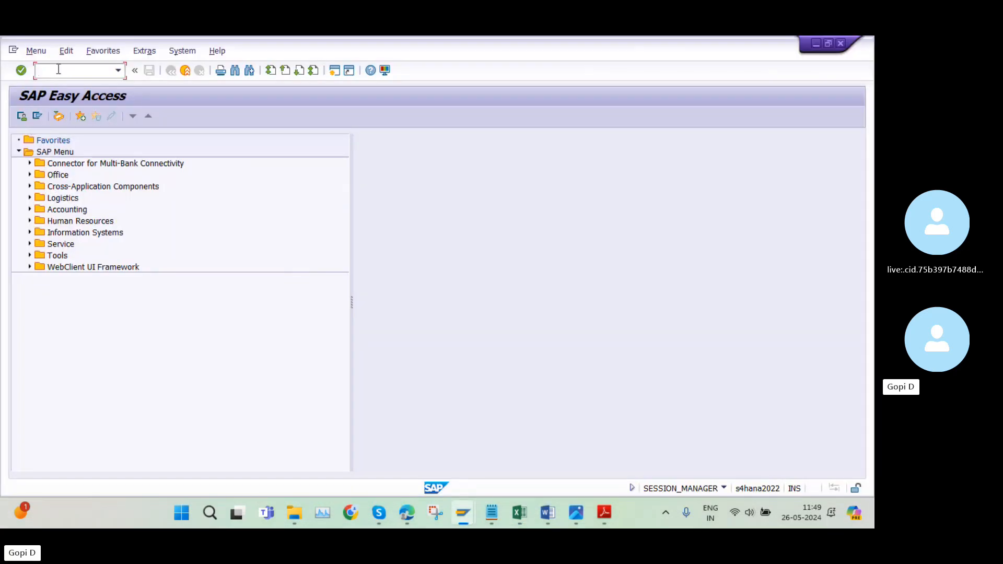
pyautogui.write('BP')
pyautogui.write('X')
pyautogui.press('Return')
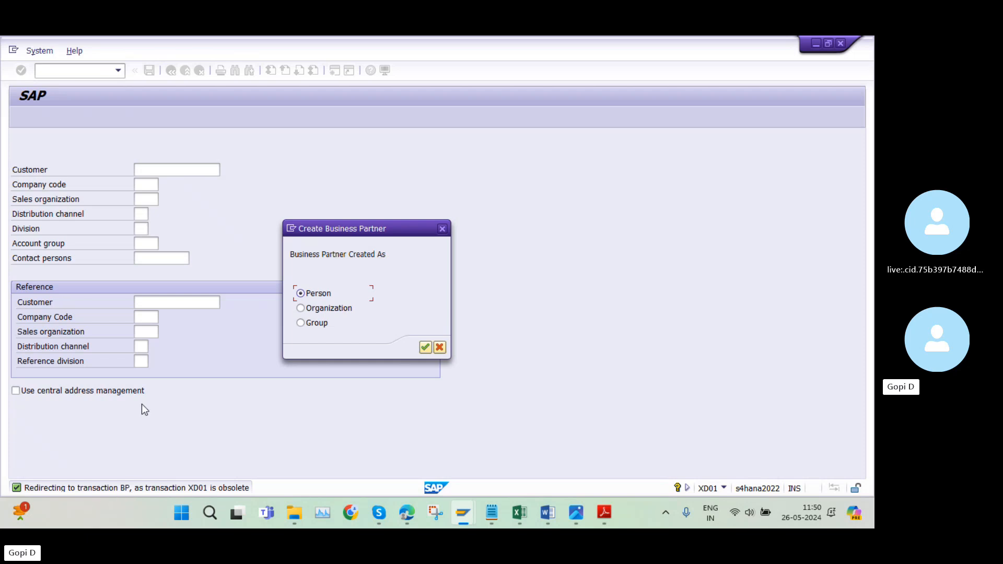
pyautogui.click(300, 310)
pyautogui.click(424, 348)
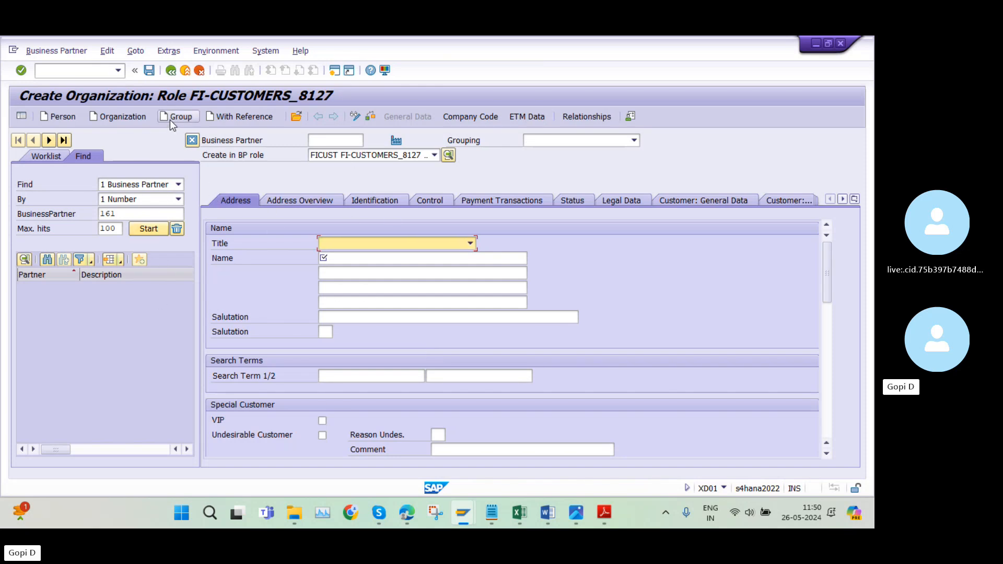
pyautogui.click(133, 116)
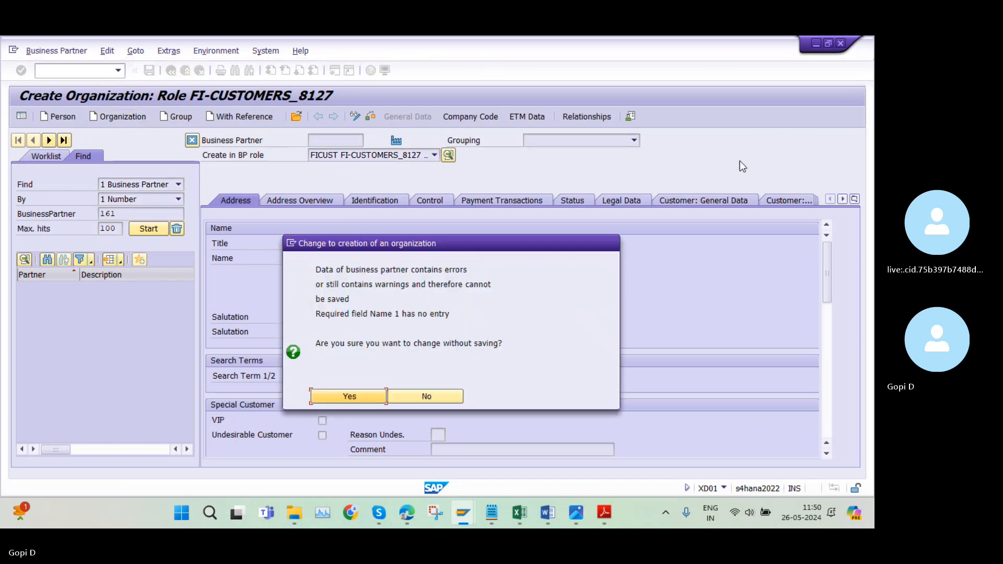
# - Switch to the Skype call and confirm stopping the screen share
pyautogui.hotkey('alt', 'Tab')
pyautogui.click(715, 471)
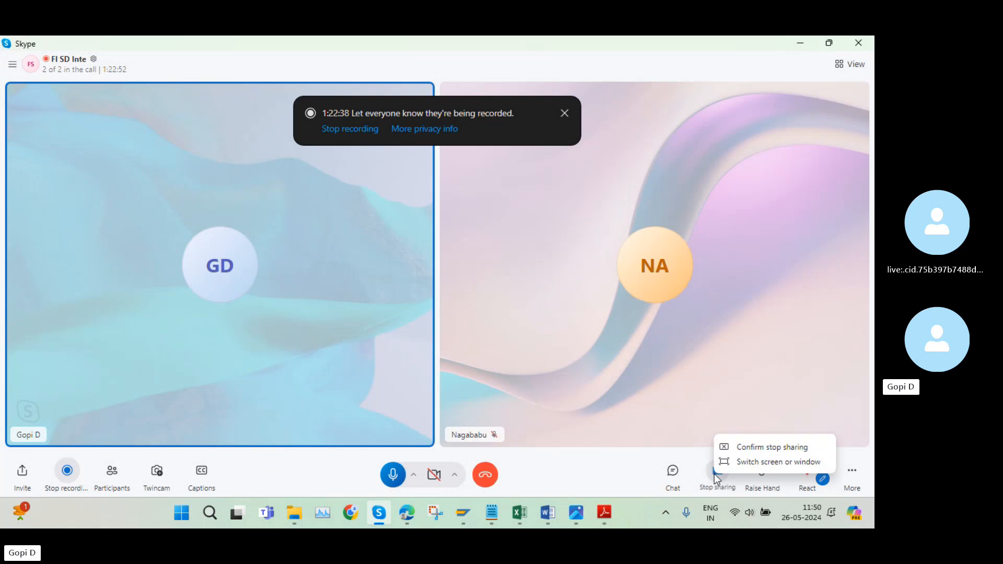
pyautogui.click(723, 446)
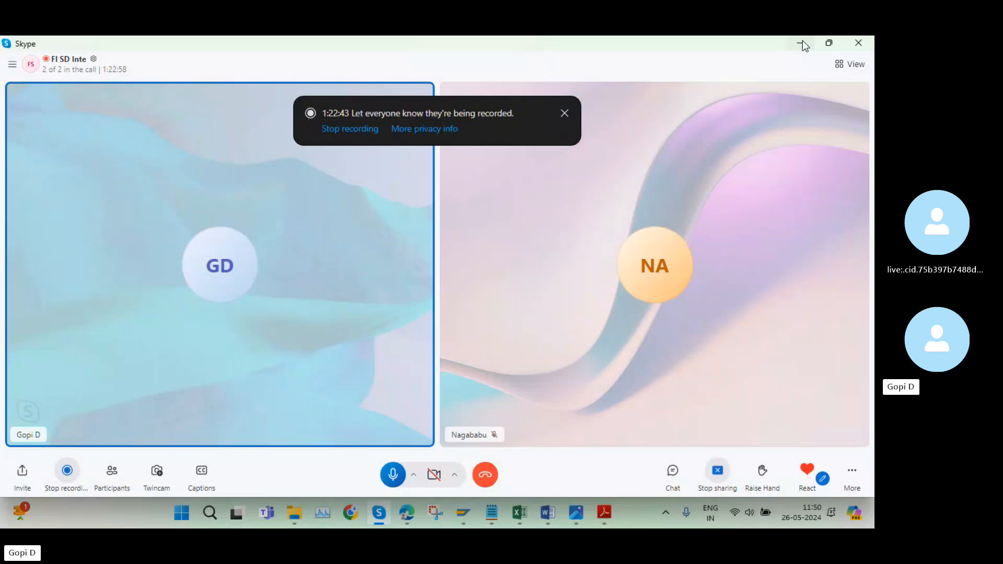
# - Return to the SAP window and discard the unsaved organization, exiting to the SAP Easy Access screen
pyautogui.click(803, 40)
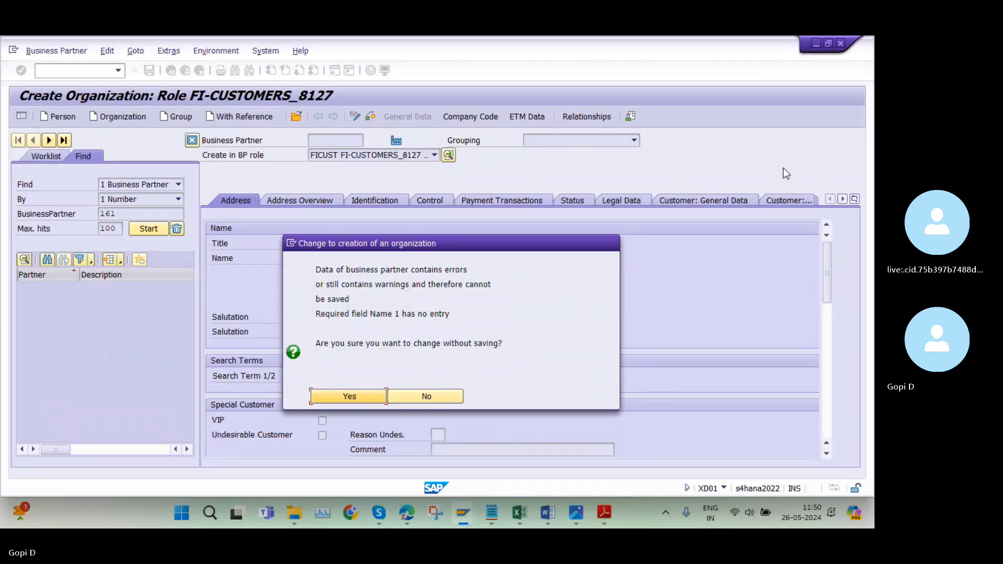
pyautogui.click(785, 134)
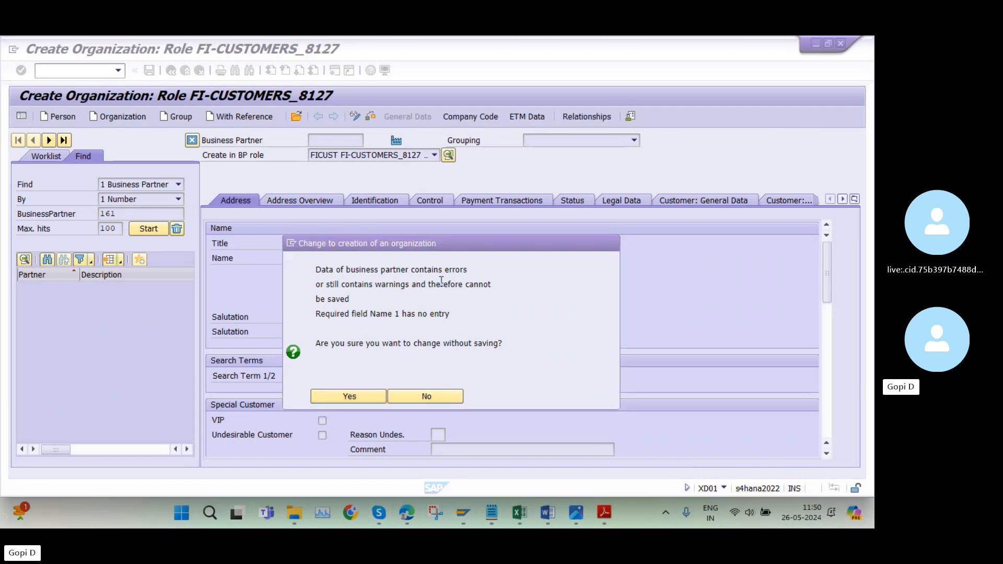
pyautogui.click(349, 397)
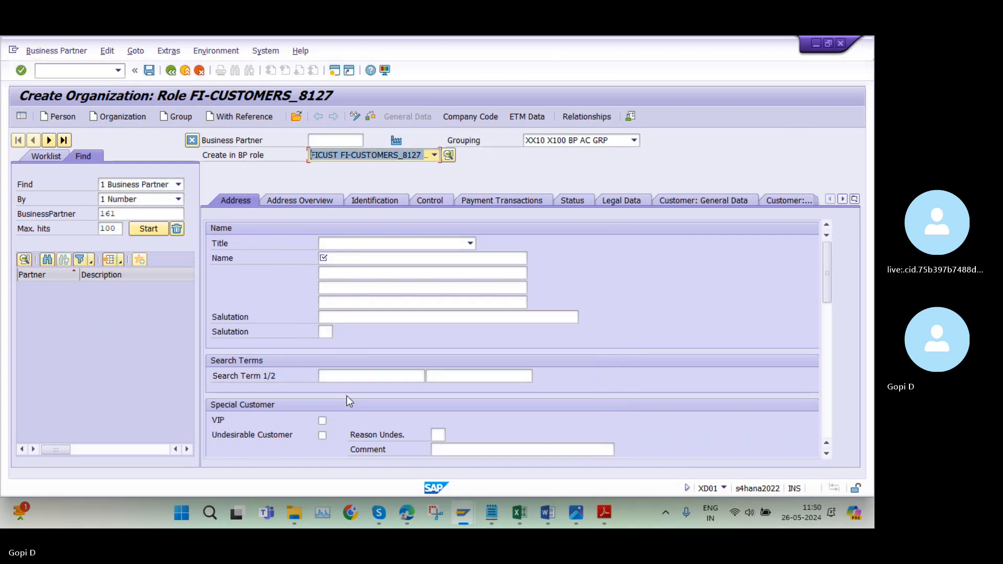
pyautogui.click(170, 70)
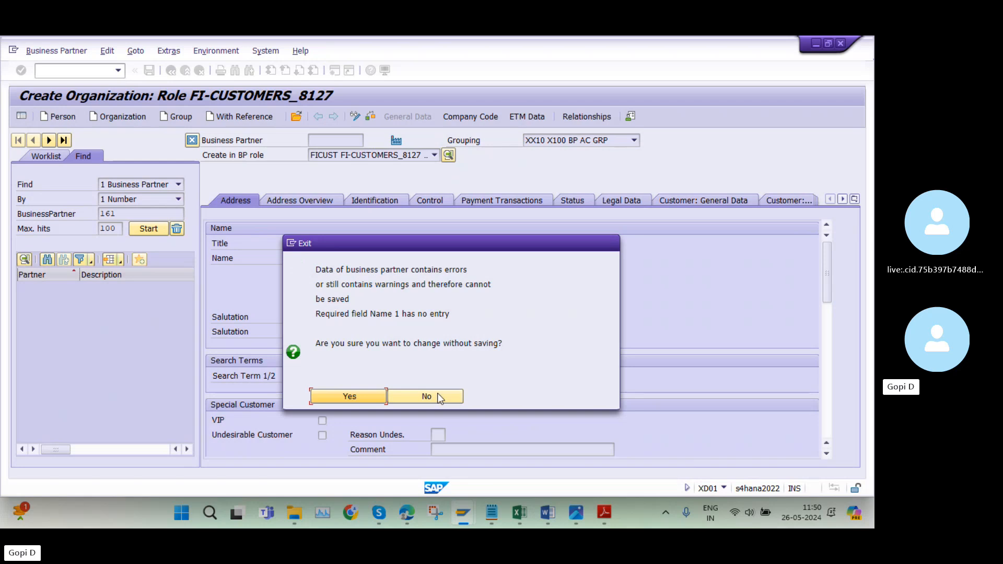
pyautogui.click(438, 396)
pyautogui.click(198, 71)
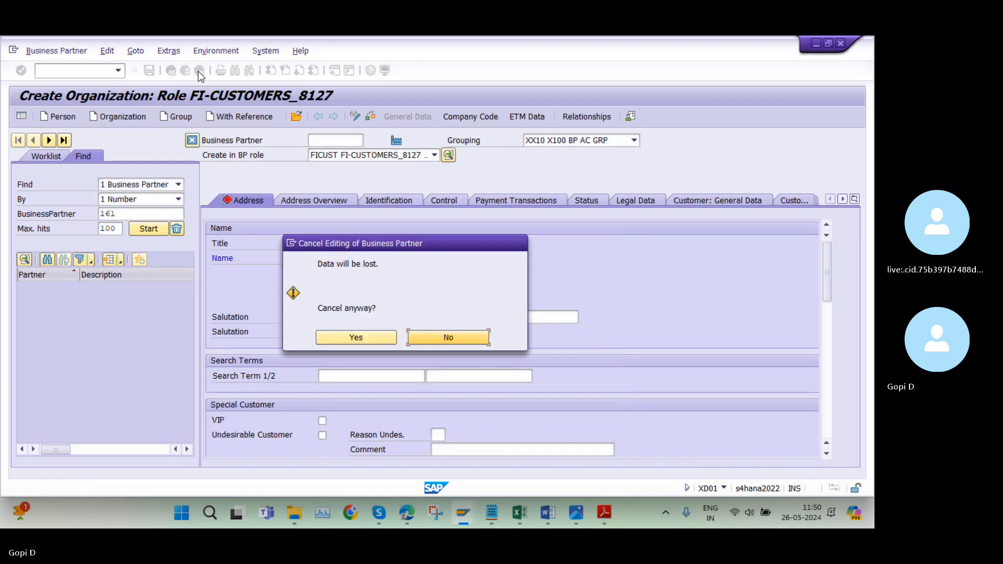
pyautogui.click(332, 338)
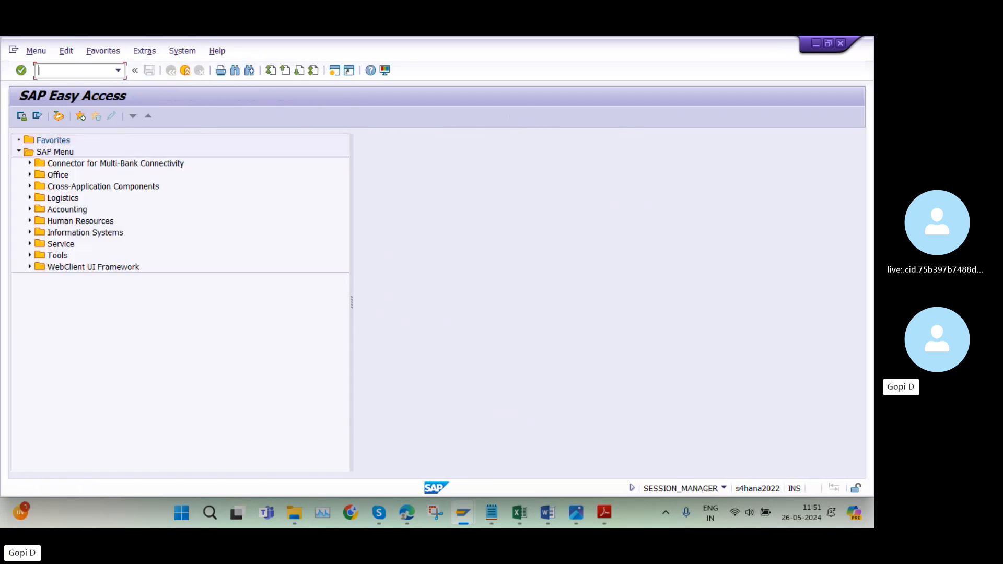
# - Open transaction BP and start creating an organization in role 000000 Business Partner (Gen.)
pyautogui.write('BP')
pyautogui.press('Return')
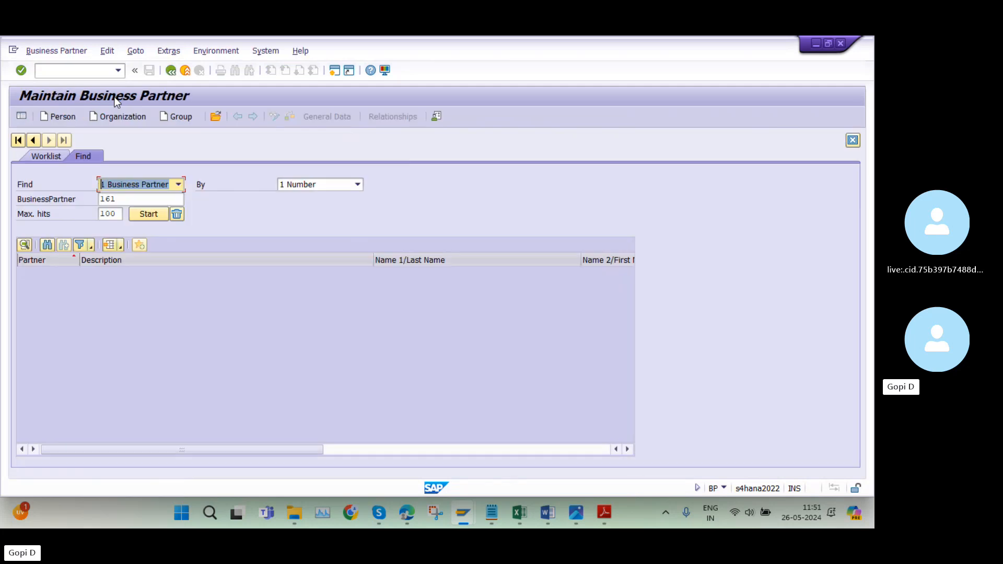
pyautogui.click(121, 117)
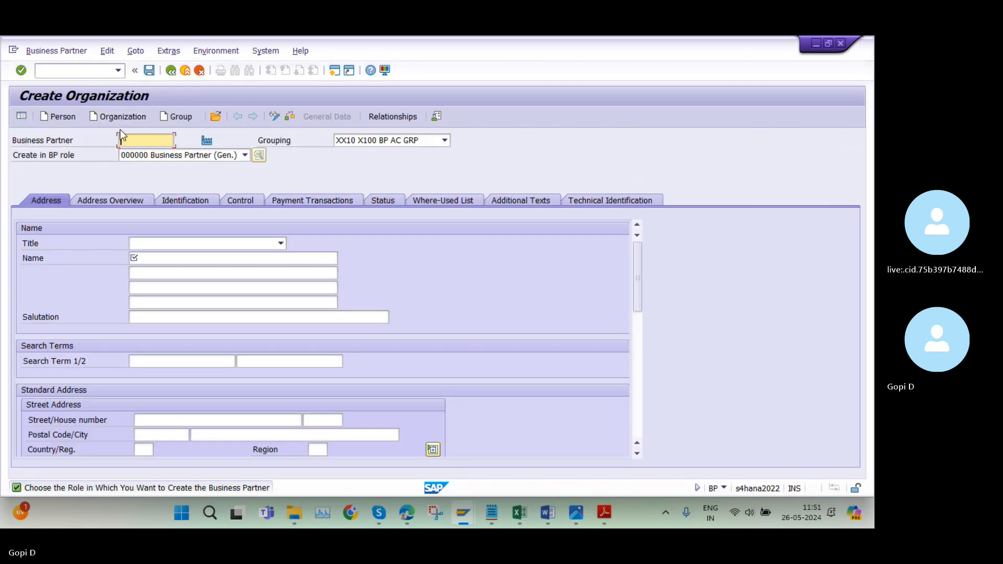
pyautogui.click(245, 156)
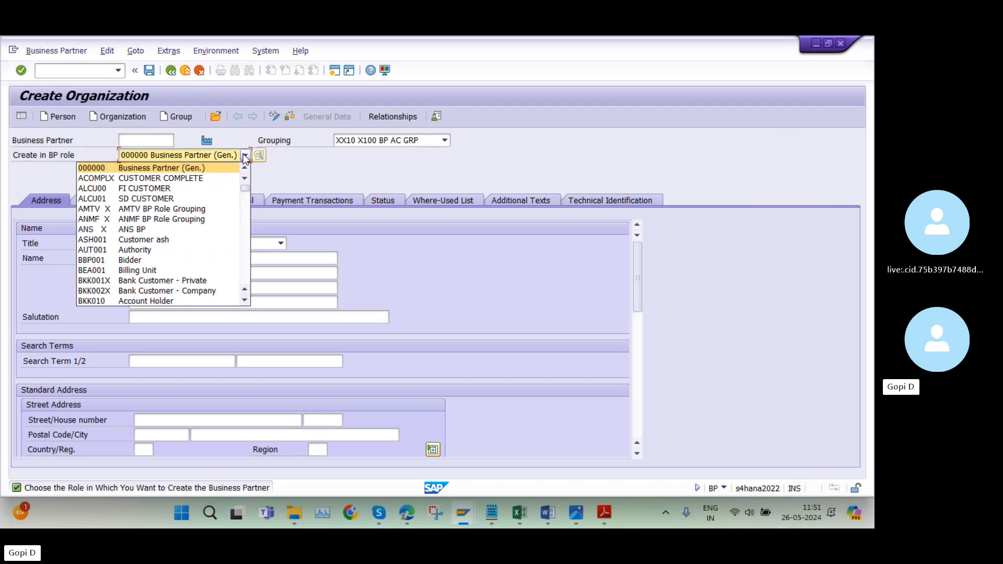
pyautogui.click(214, 166)
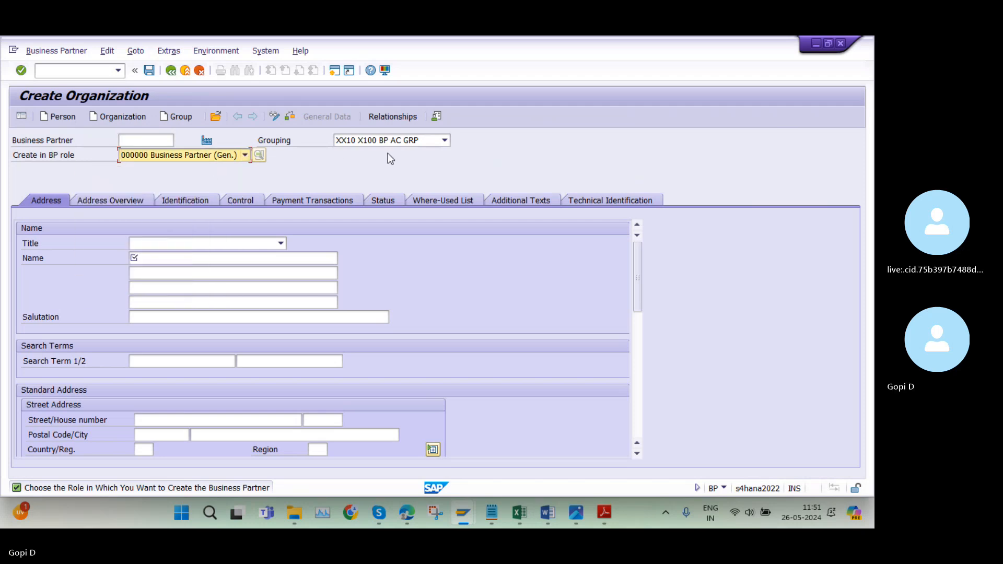
# - Set the new organization's grouping to AZ1S, the FI SD grouping
pyautogui.click(444, 140)
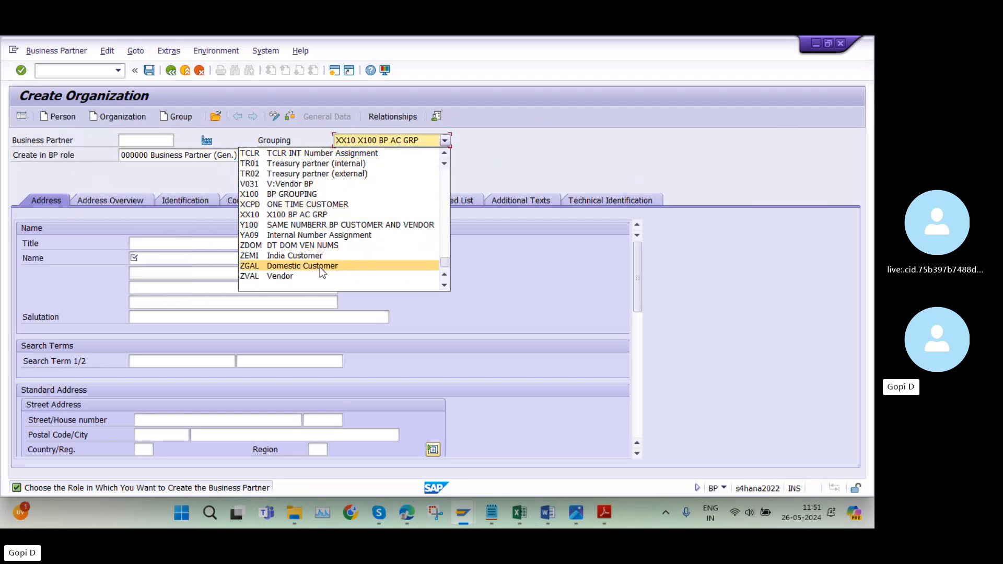
pyautogui.scroll(10, 319, 261)
pyautogui.scroll(8, 447, 223)
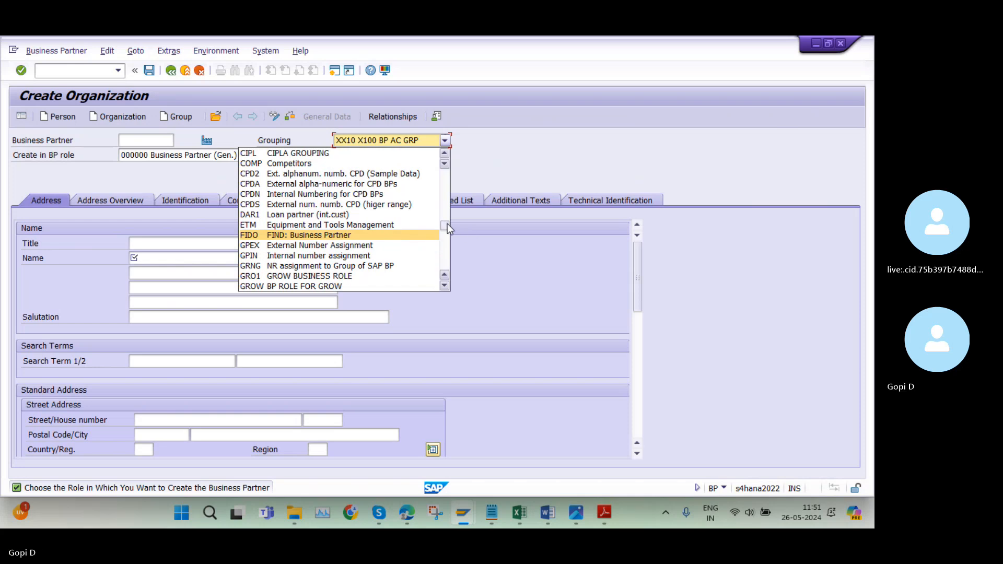
pyautogui.scroll(-1, 299, 222)
pyautogui.scroll(-5, 300, 222)
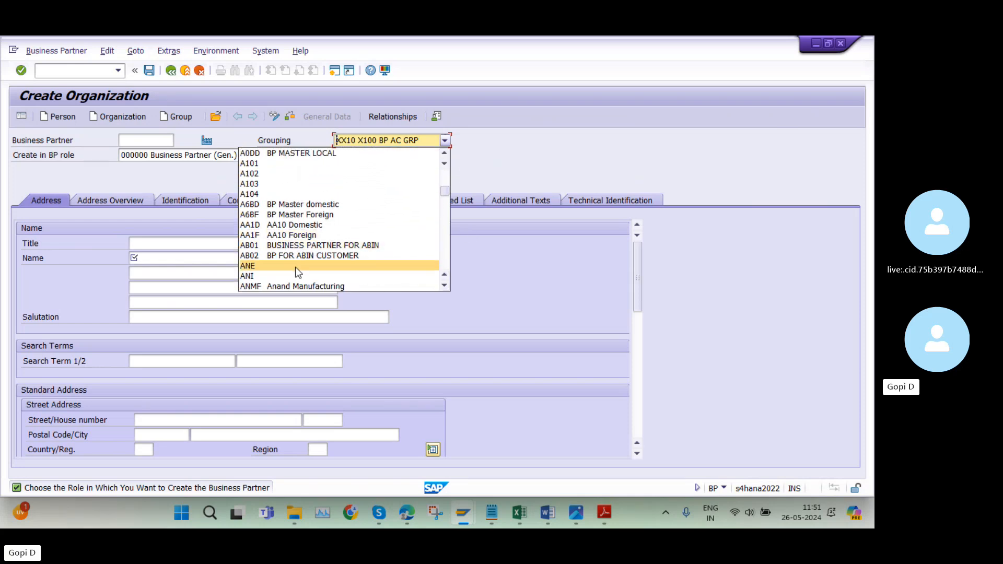
pyautogui.scroll(-3, 296, 267)
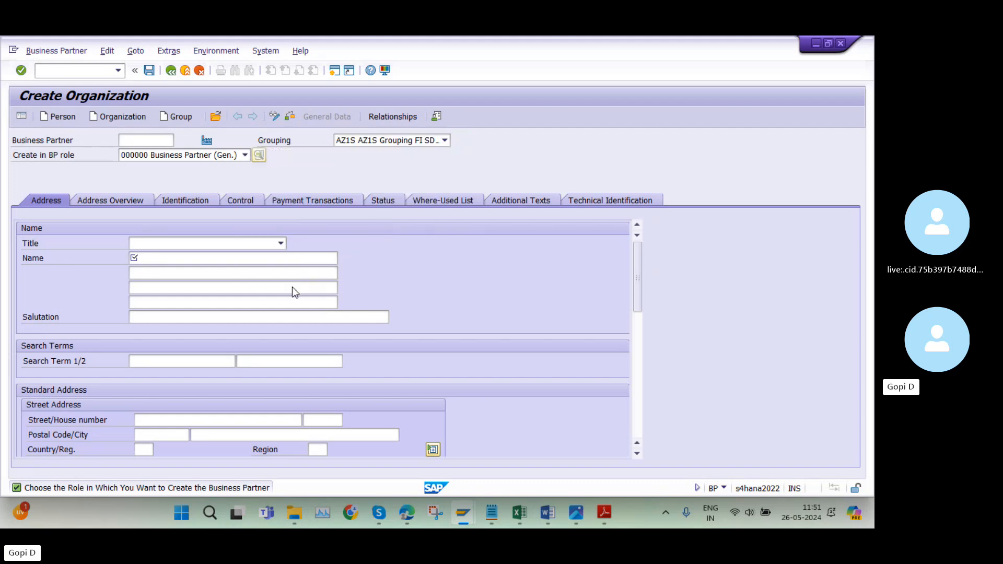
pyautogui.click(291, 286)
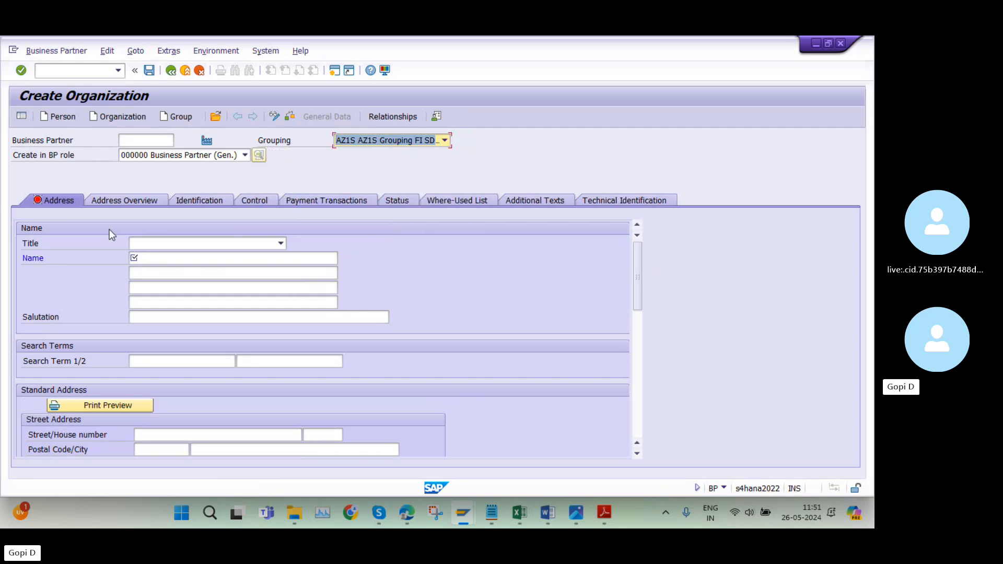
# - Set the title to 0003 Company and enter the name "AZ10 Customer FI SD Integration"
pyautogui.click(199, 243)
pyautogui.click(191, 257)
pyautogui.click(187, 257)
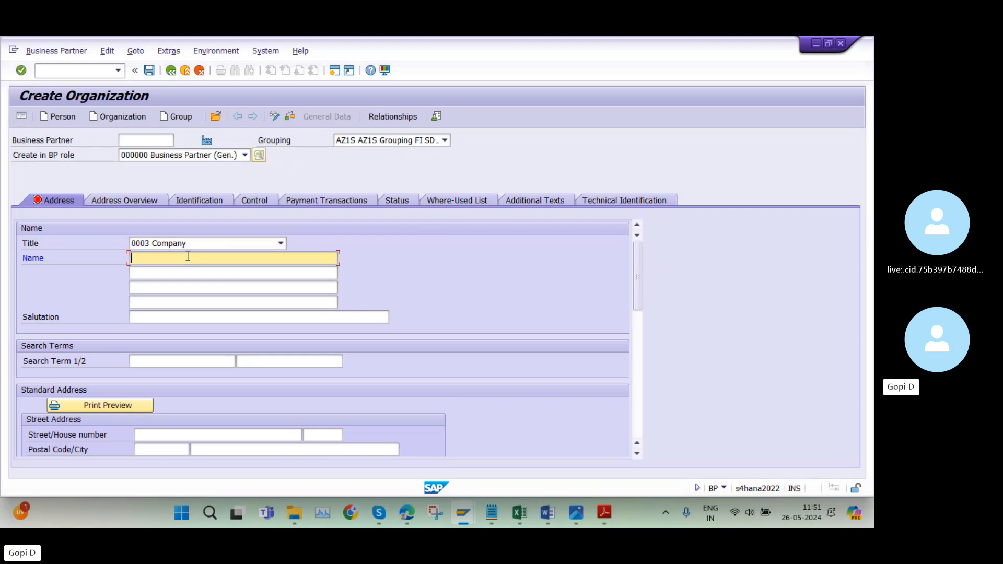
pyautogui.click(191, 257)
pyautogui.write('AZ')
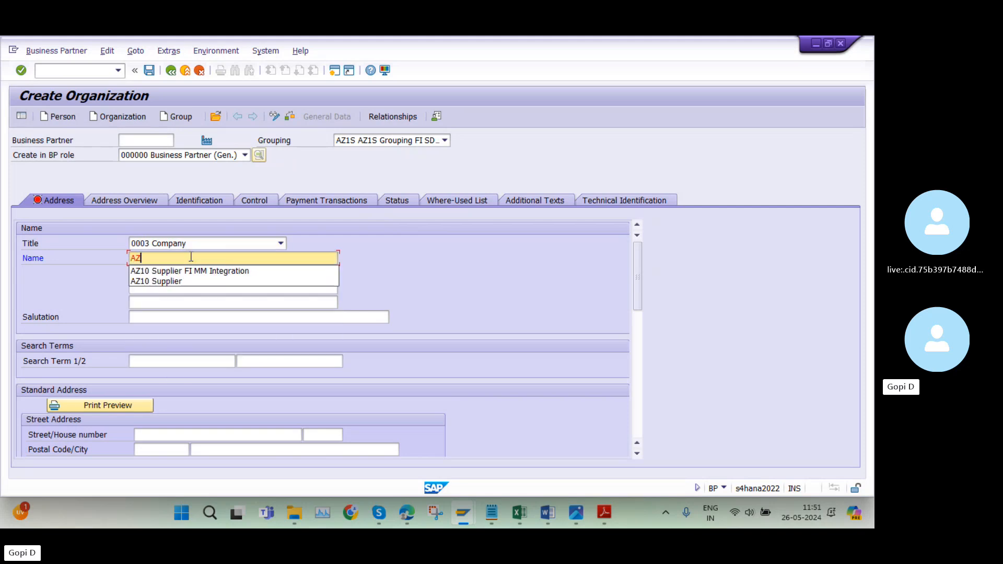
pyautogui.write('10 C')
pyautogui.press('capslock')
pyautogui.write('u')
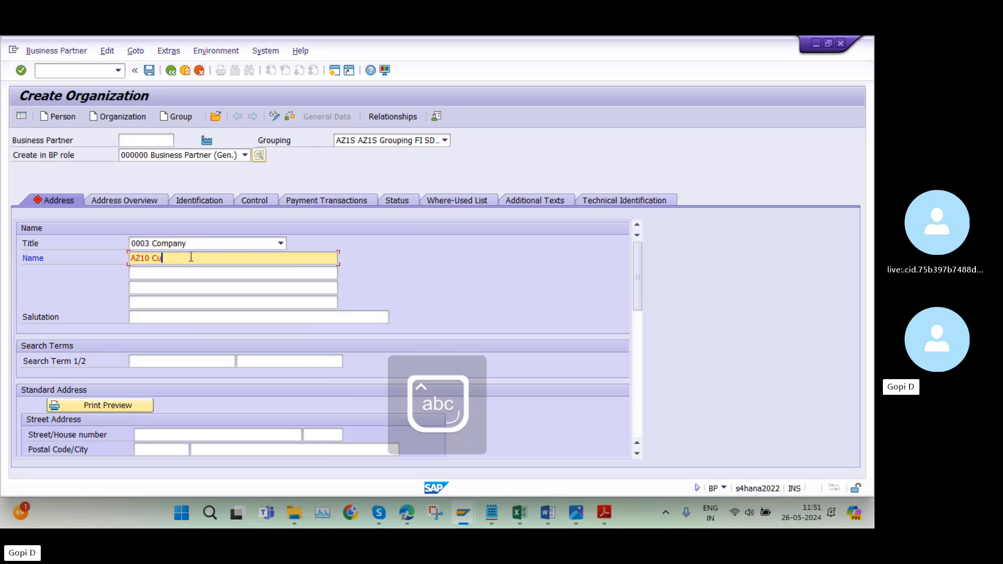
pyautogui.press('capslock')
pyautogui.write('stomer FI SD')
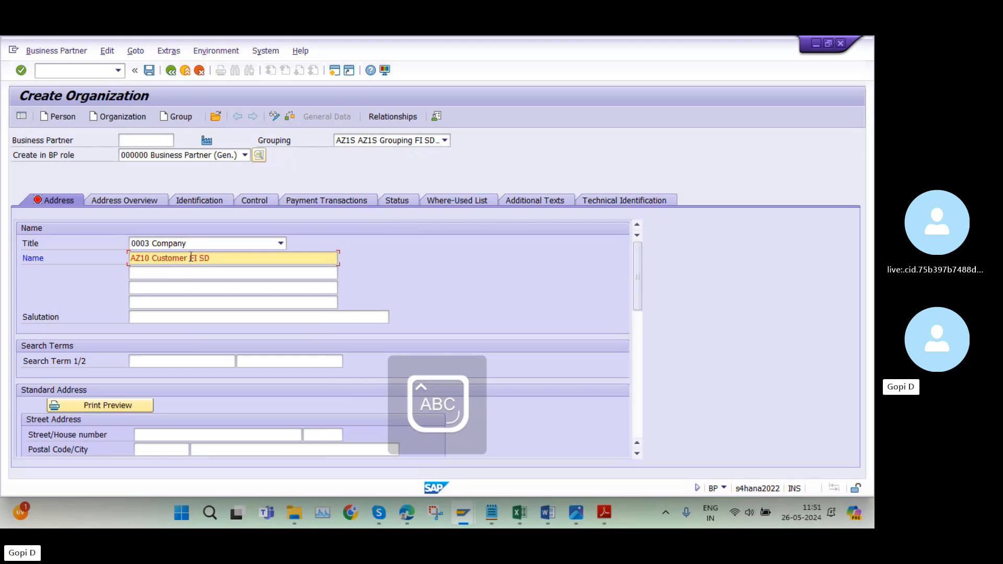
pyautogui.write(' I')
pyautogui.press('capslock')
pyautogui.write('ntegration')
# - Enter "AZ10 FI SD" as the first search term
pyautogui.click(141, 361)
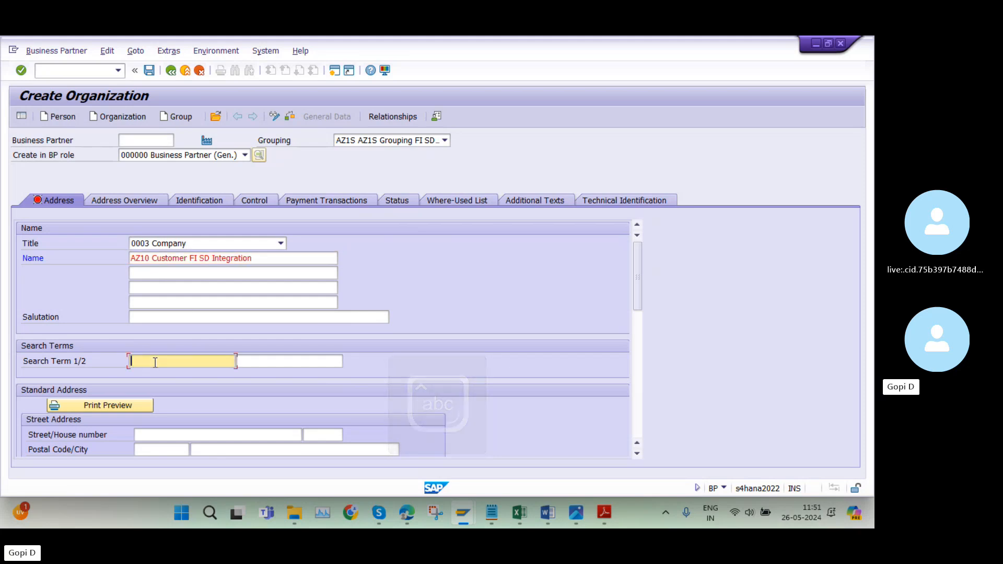
pyautogui.press('capslock')
pyautogui.write('AZ10')
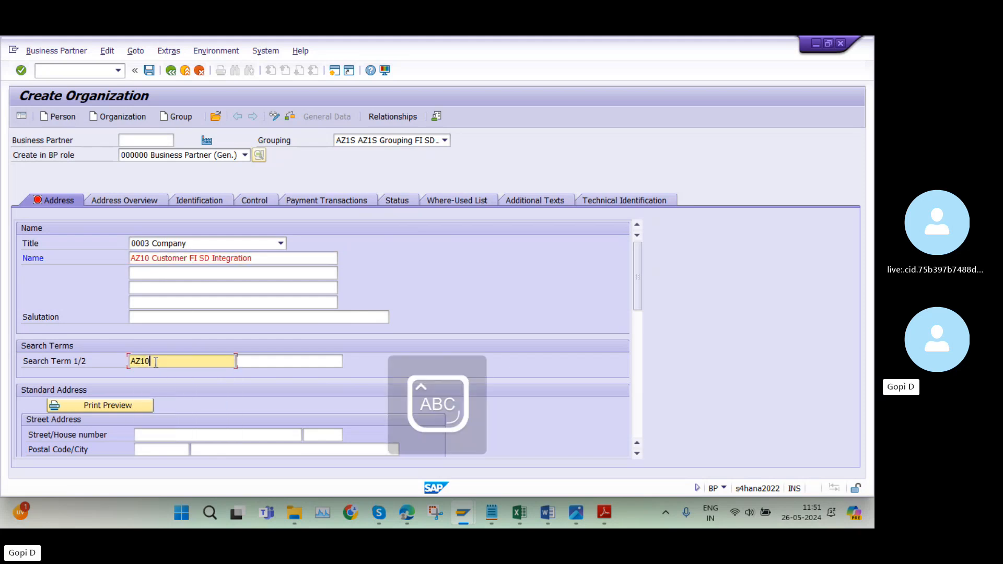
pyautogui.write(' FI SD')
# - Fill in the postal code and city of the street address, with country IN and region 36
pyautogui.scroll(-3, 261, 380)
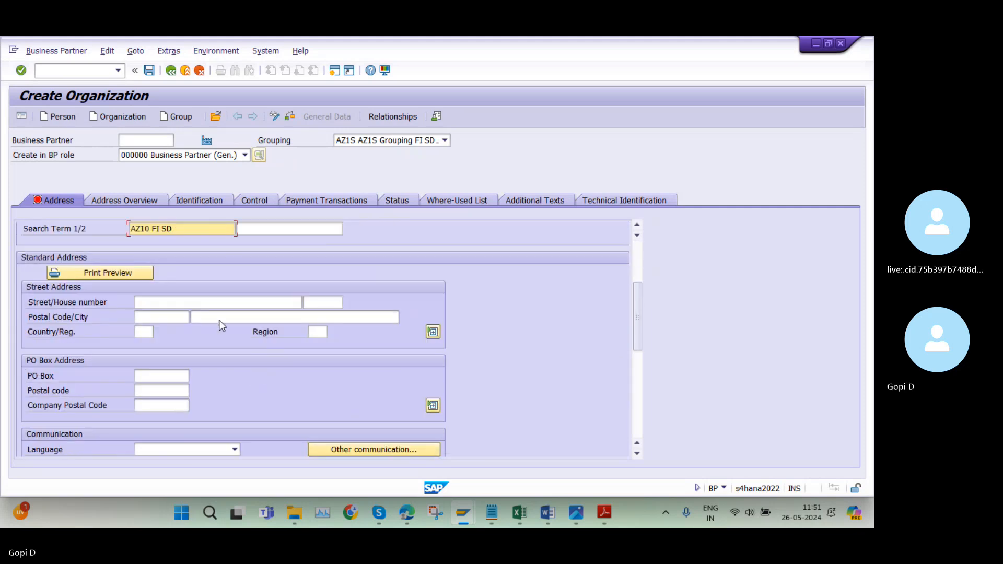
pyautogui.click(155, 315)
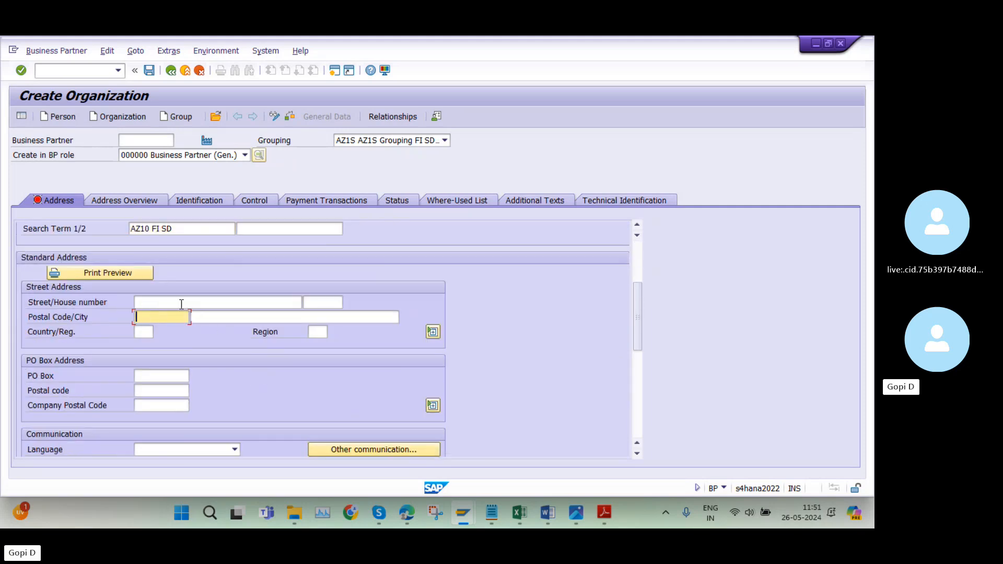
pyautogui.write('500018')
pyautogui.click(215, 318)
pyautogui.write('HYDERABAD')
pyautogui.click(144, 332)
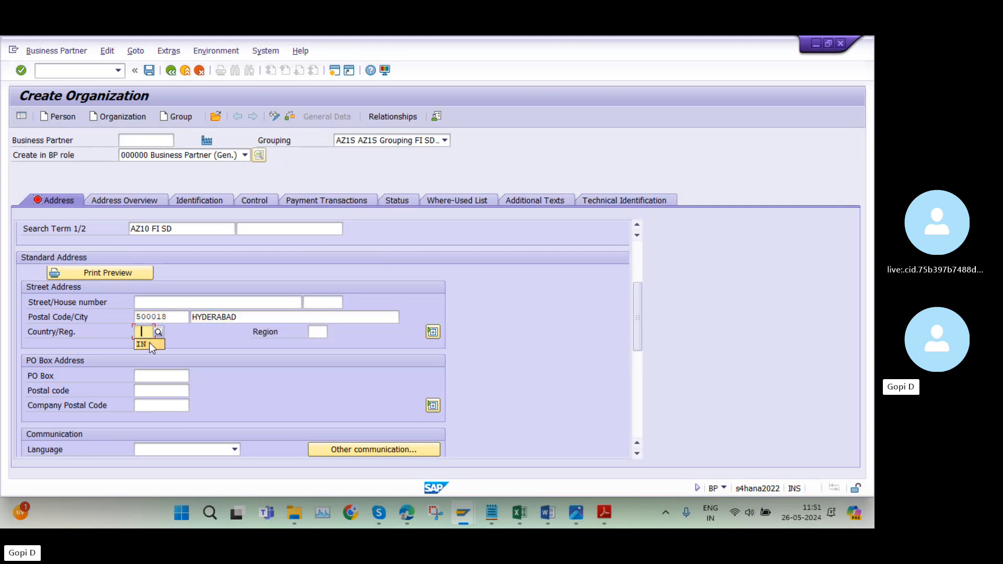
pyautogui.click(320, 331)
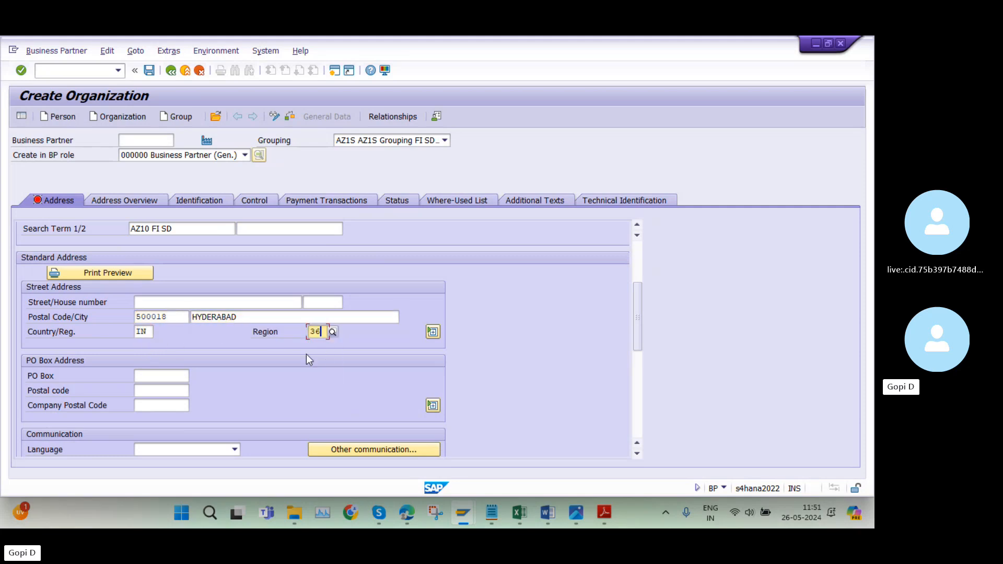
# - Set the communication language to EN English and save the business partner
pyautogui.scroll(-10, 277, 376)
pyautogui.scroll(3, 238, 380)
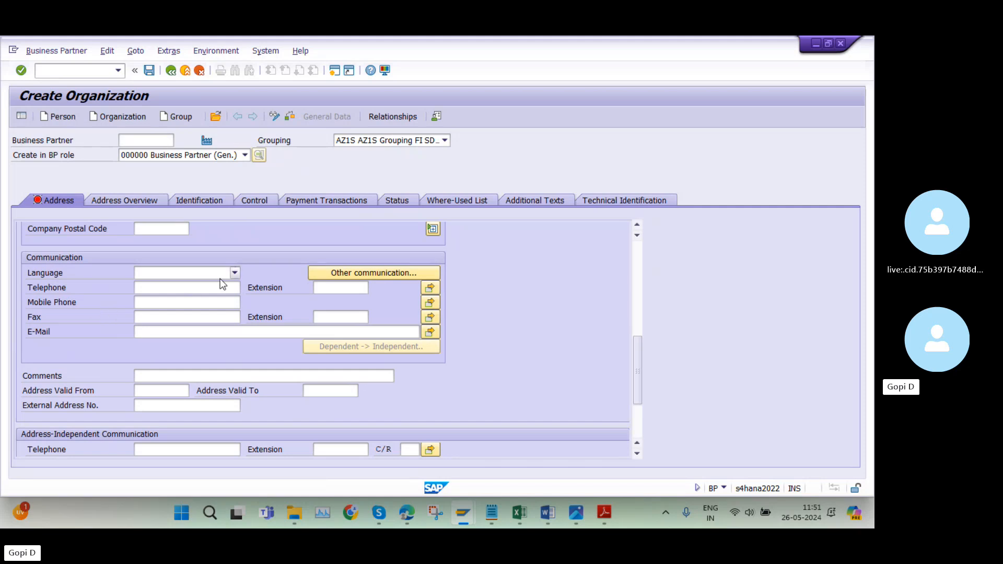
pyautogui.click(236, 272)
pyautogui.scroll(-1, 182, 339)
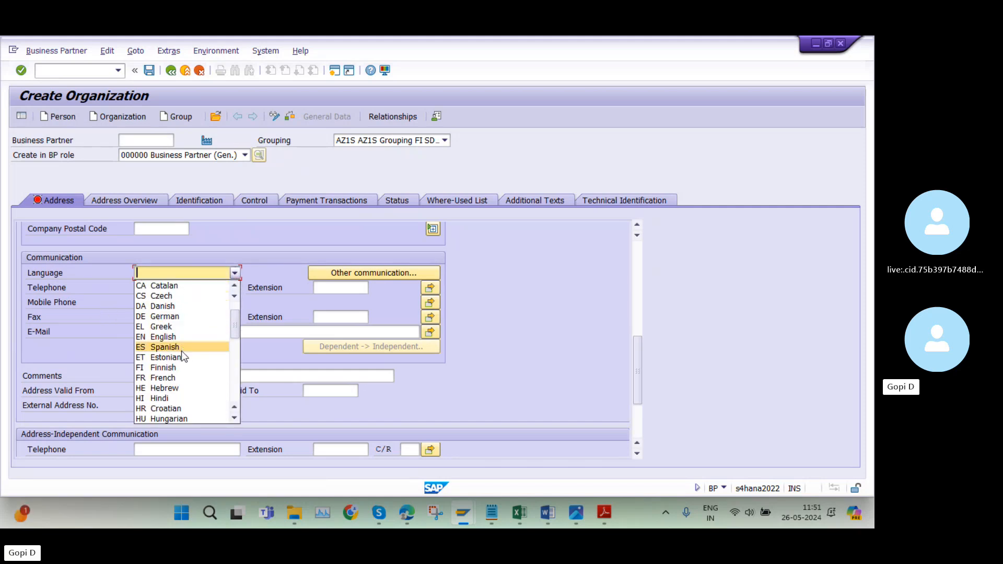
pyautogui.click(167, 337)
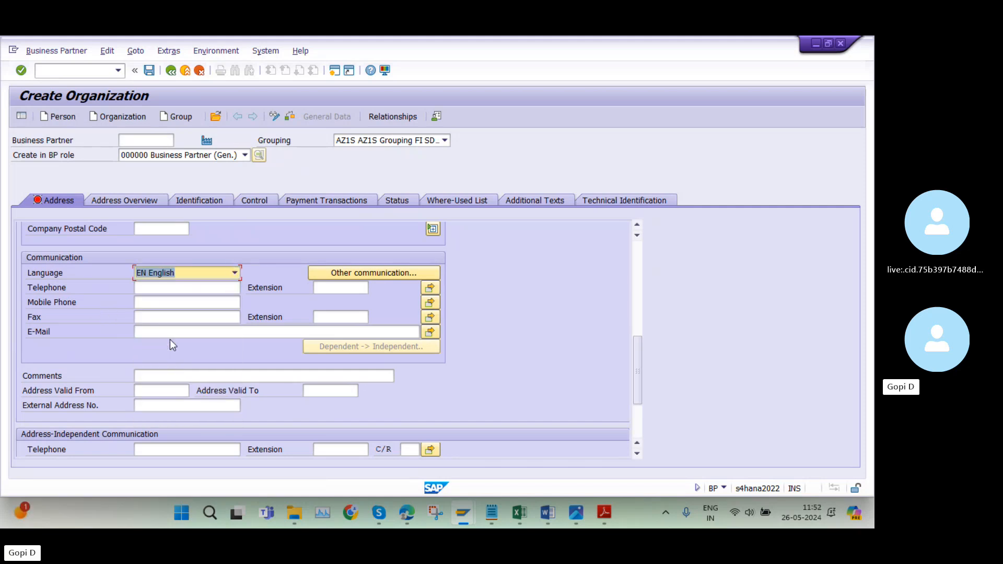
pyautogui.moveTo(637, 381); pyautogui.dragTo(647, 275)
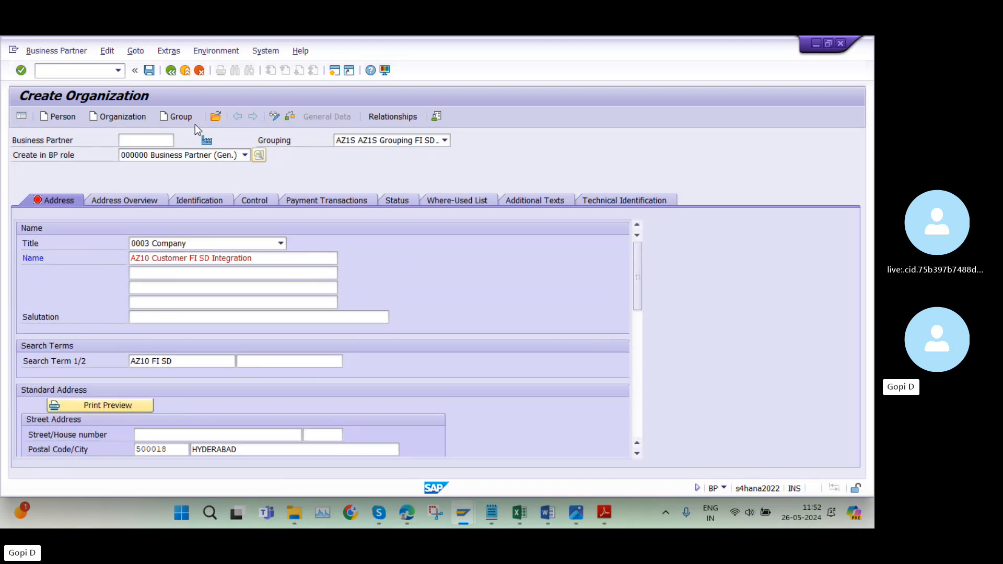
pyautogui.click(149, 74)
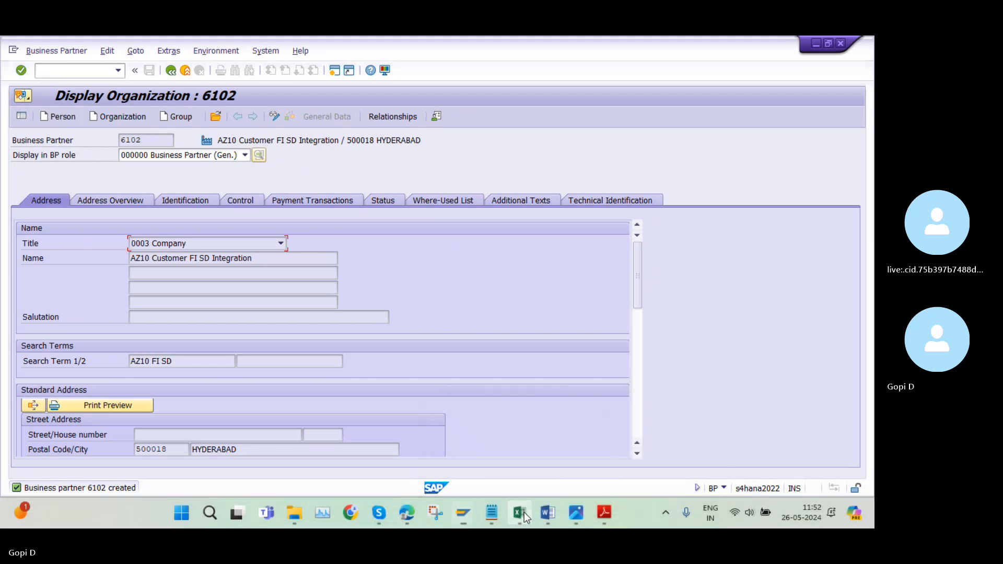
# - Switch to the FI SD Integration workbook in Excel and append the new business partner number to "Define BP Roles" in cell B11
pyautogui.click(519, 512)
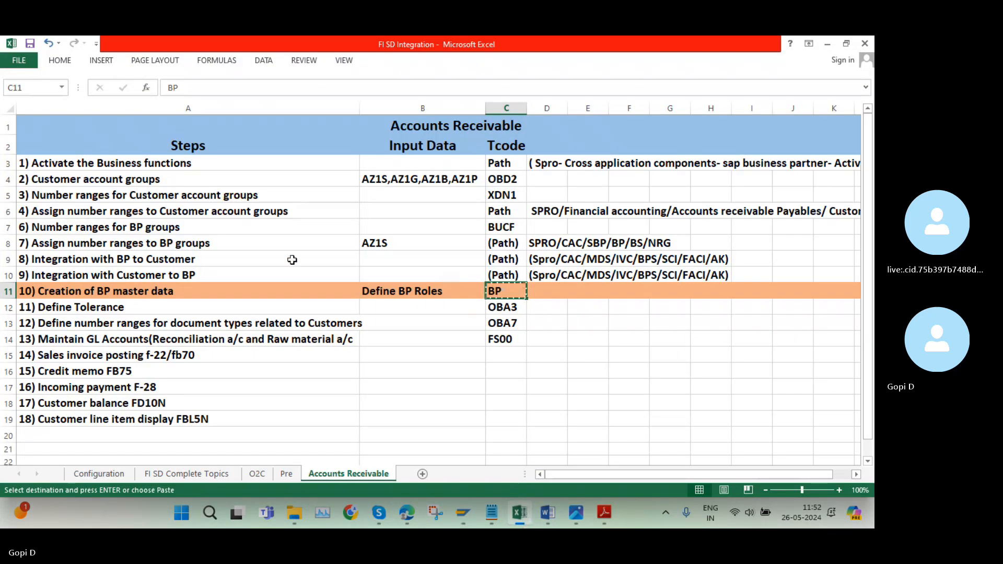
pyautogui.click(547, 293)
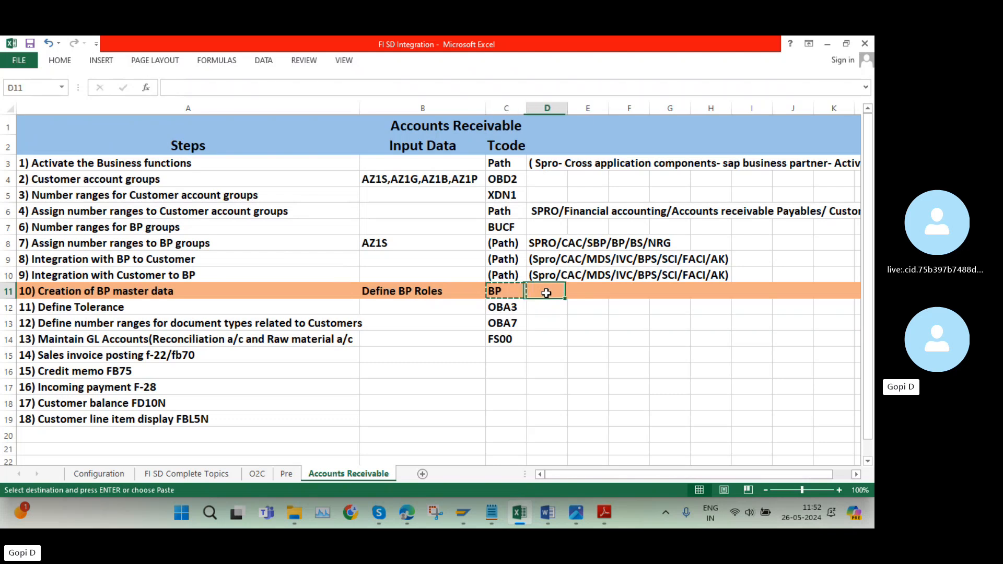
pyautogui.doubleClick(449, 291)
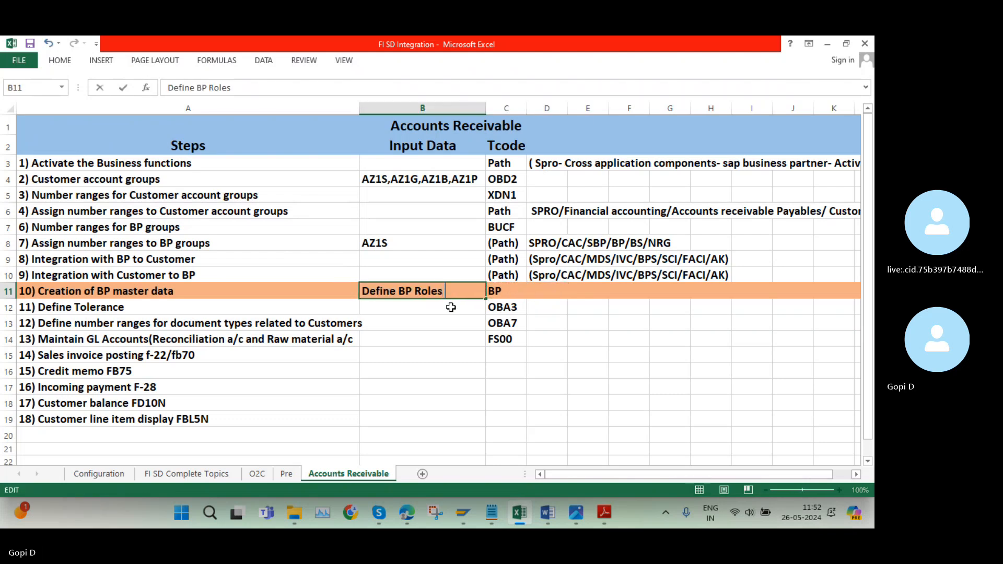
pyautogui.write('6102')
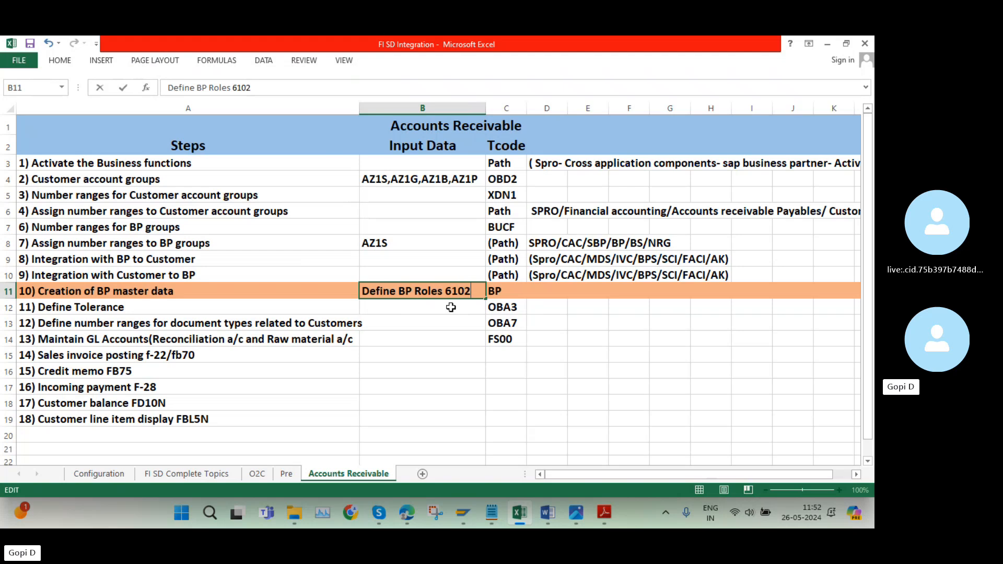
pyautogui.click(428, 344)
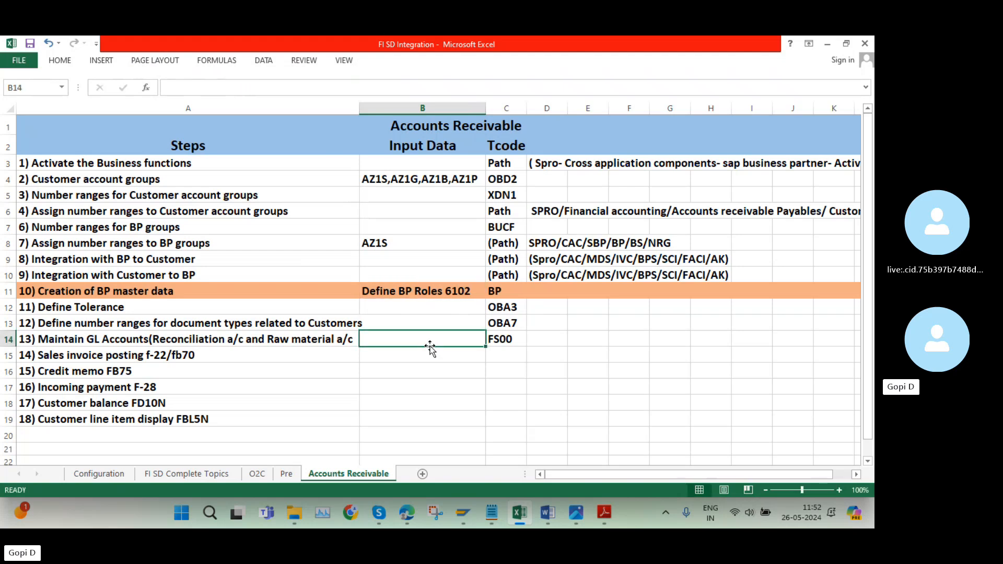
# - Return to SAP, switch the new business partner to change mode and assign the role FLCU00 Customer (Fin.Accounting)
pyautogui.click(828, 44)
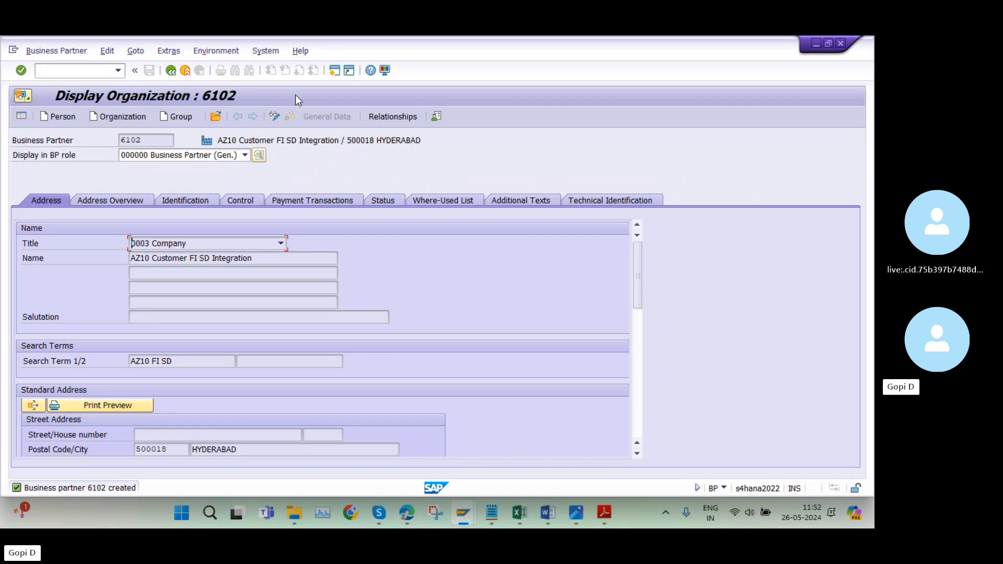
pyautogui.click(275, 116)
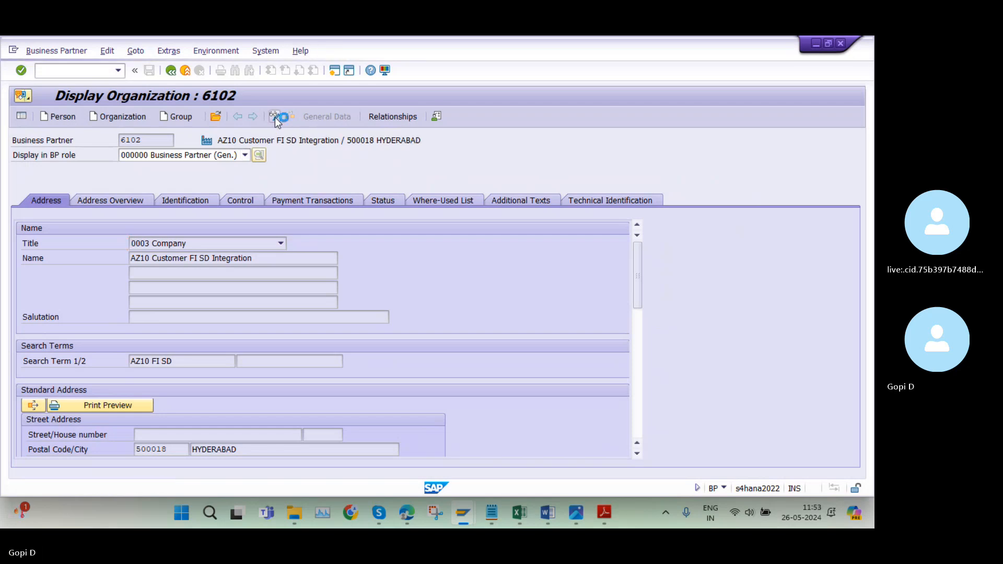
pyautogui.click(245, 156)
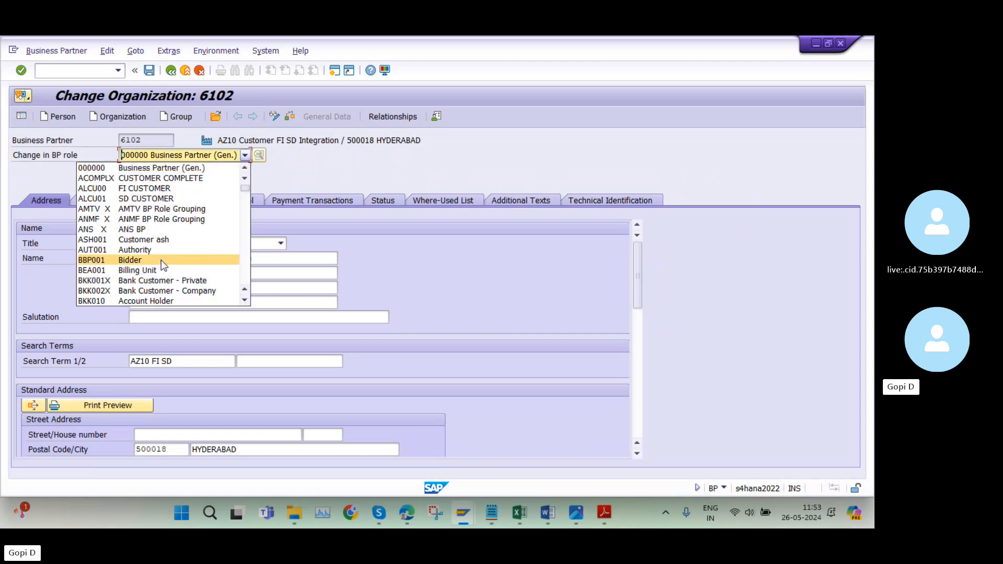
pyautogui.scroll(-3, 161, 262)
pyautogui.scroll(-5, 161, 281)
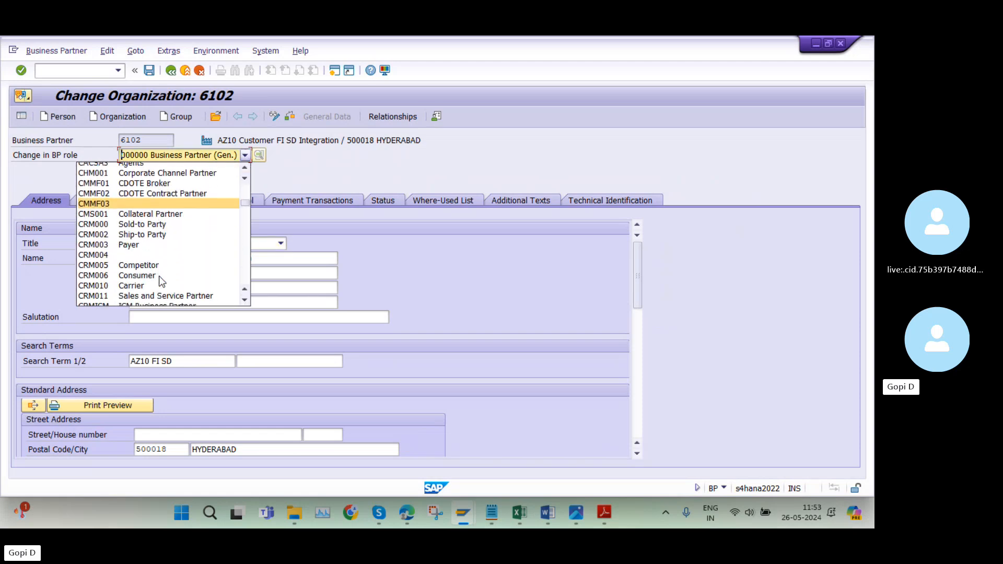
pyautogui.scroll(-2, 161, 282)
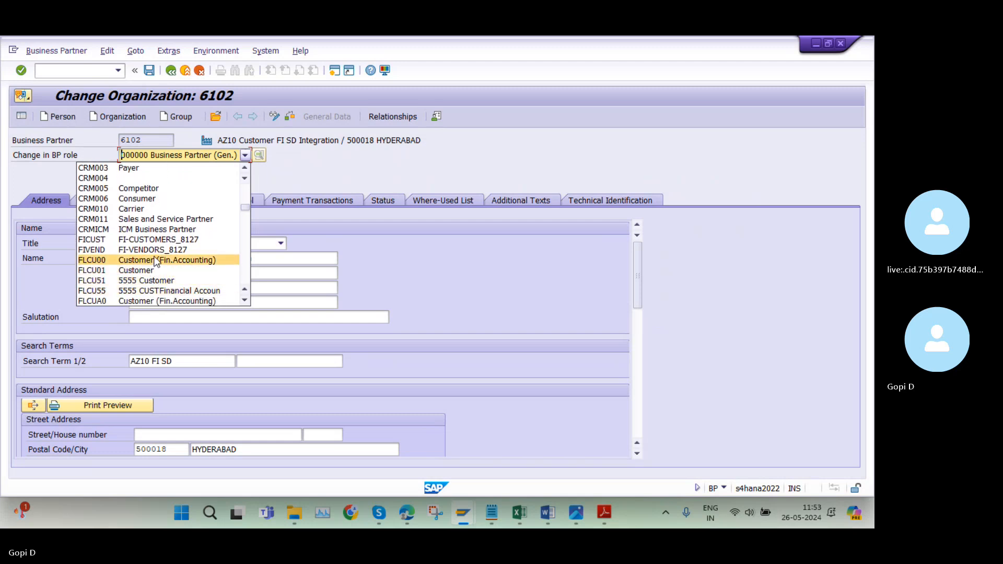
pyautogui.click(155, 260)
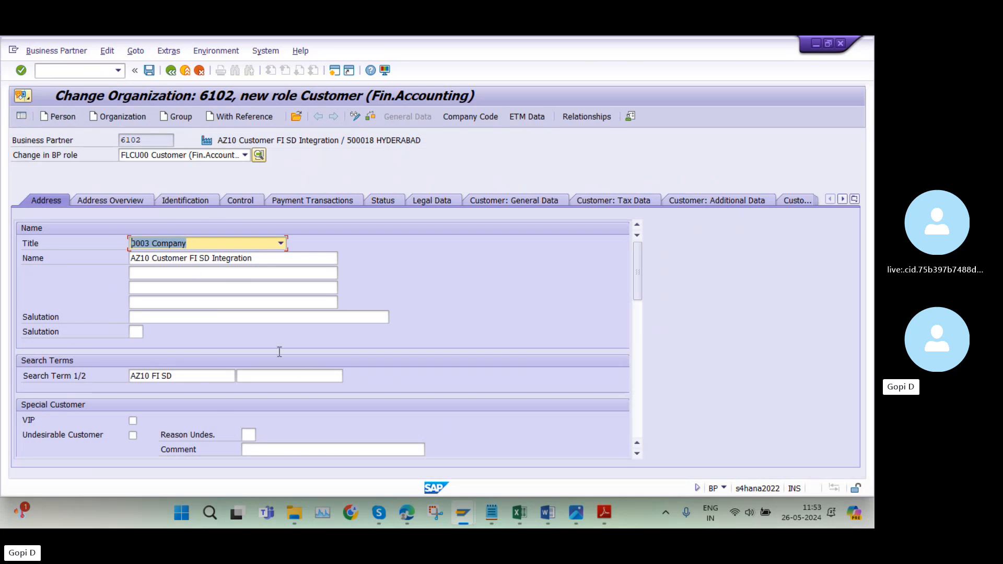
# - Open the business partner's company code data and enter company code AZ10
pyautogui.scroll(-15, 240, 361)
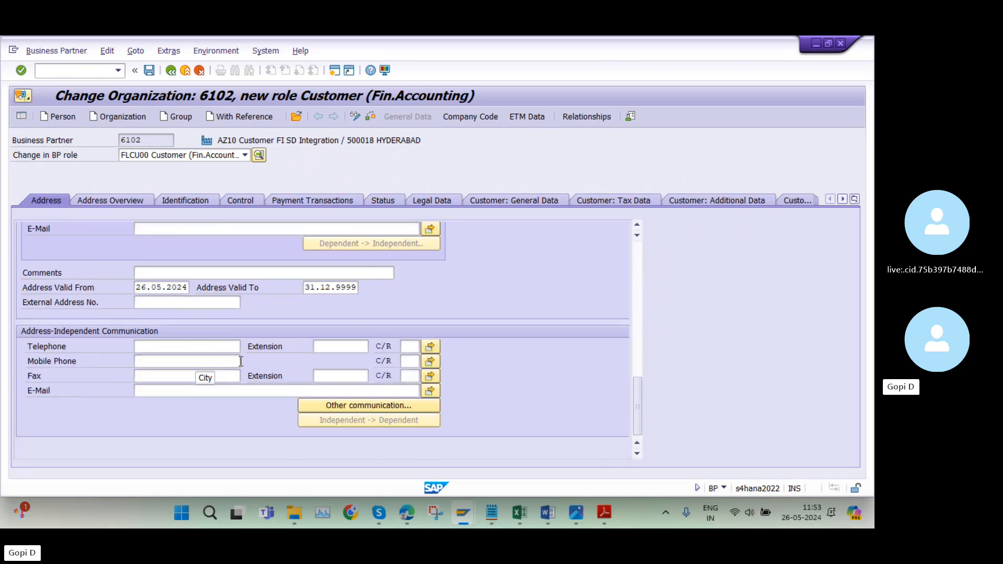
pyautogui.scroll(15, 266, 352)
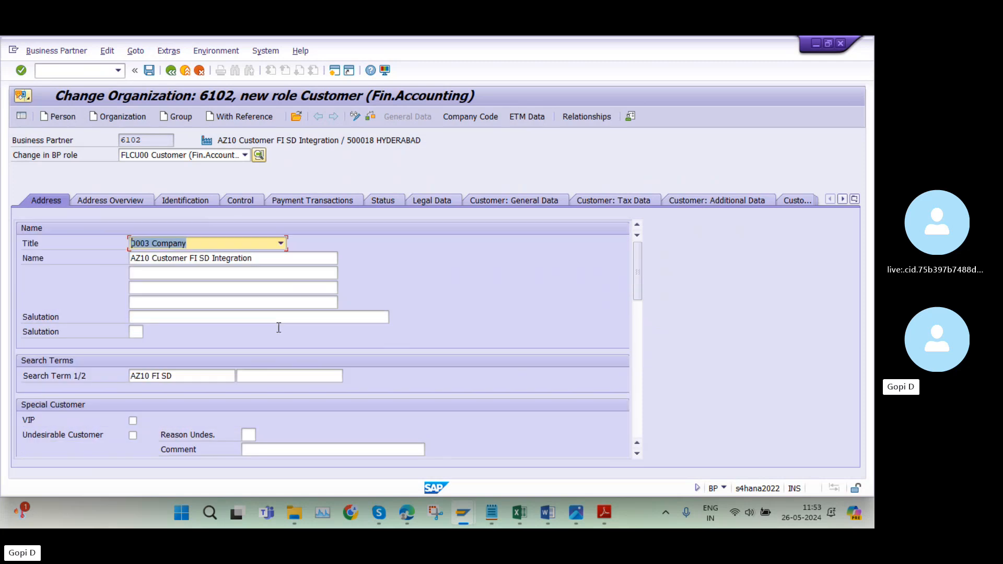
pyautogui.click(474, 117)
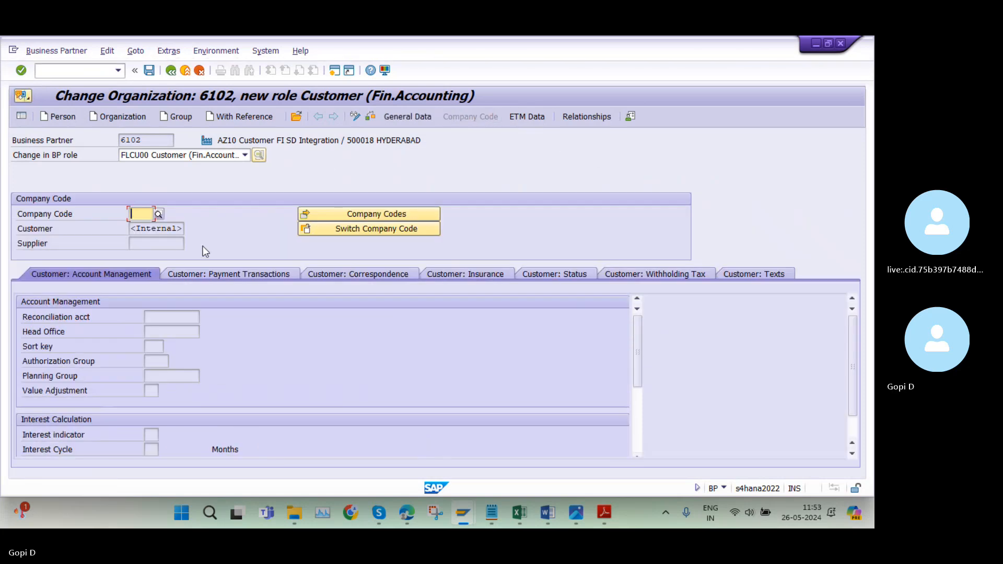
pyautogui.write('AZ10')
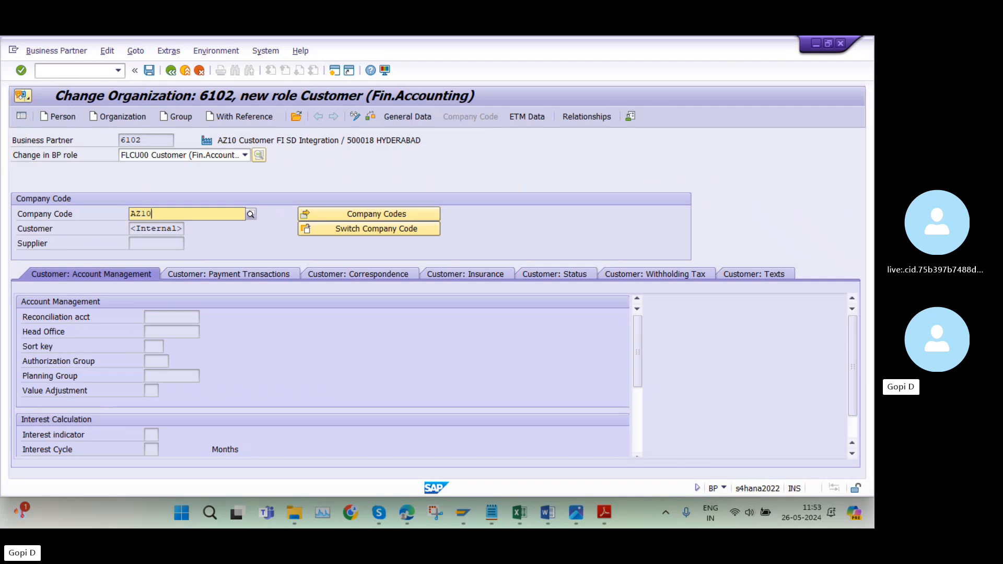
pyautogui.click(182, 243)
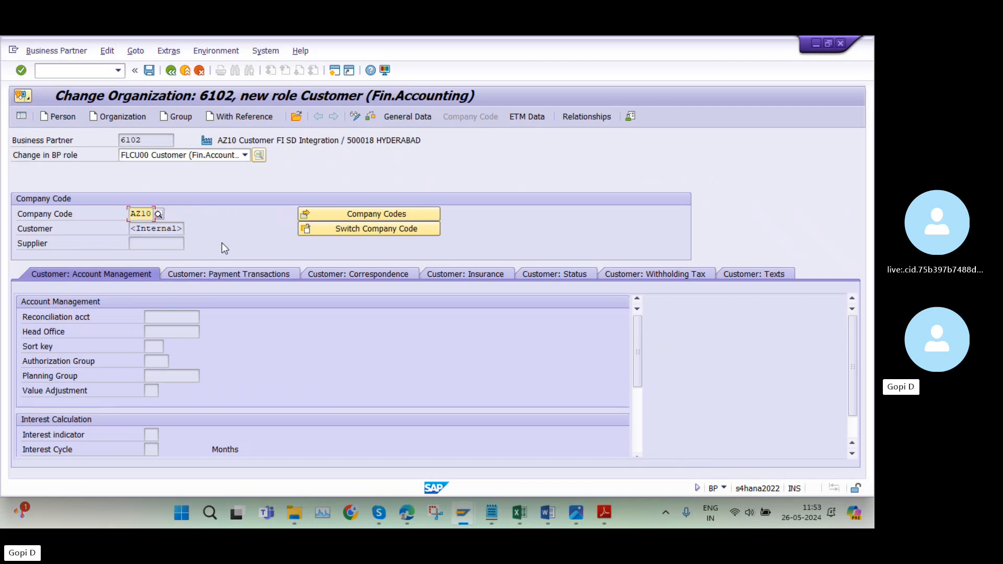
pyautogui.press('Return')
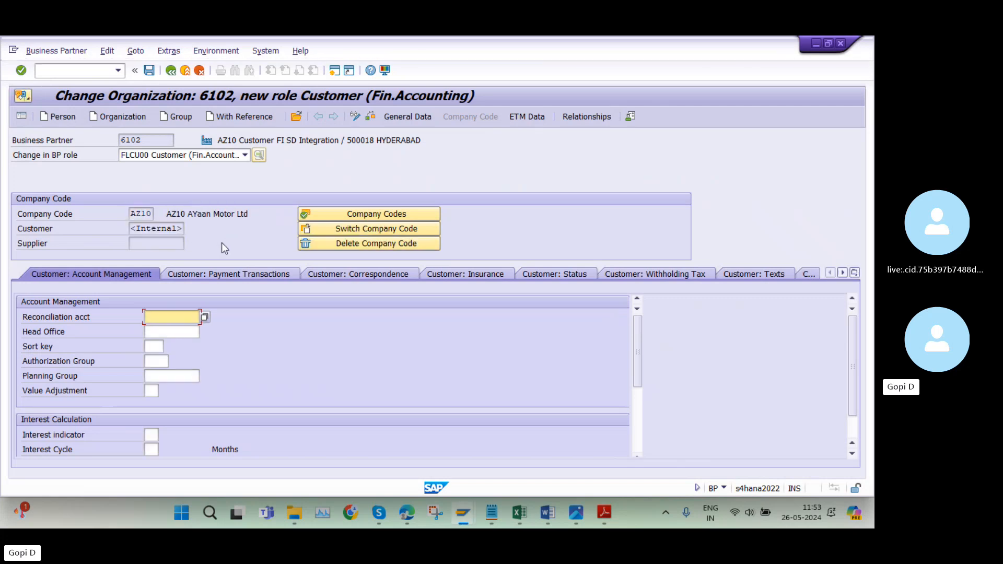
# - Choose the Accounts Recevable a/c G/L account as the customer's reconciliation account
pyautogui.click(204, 317)
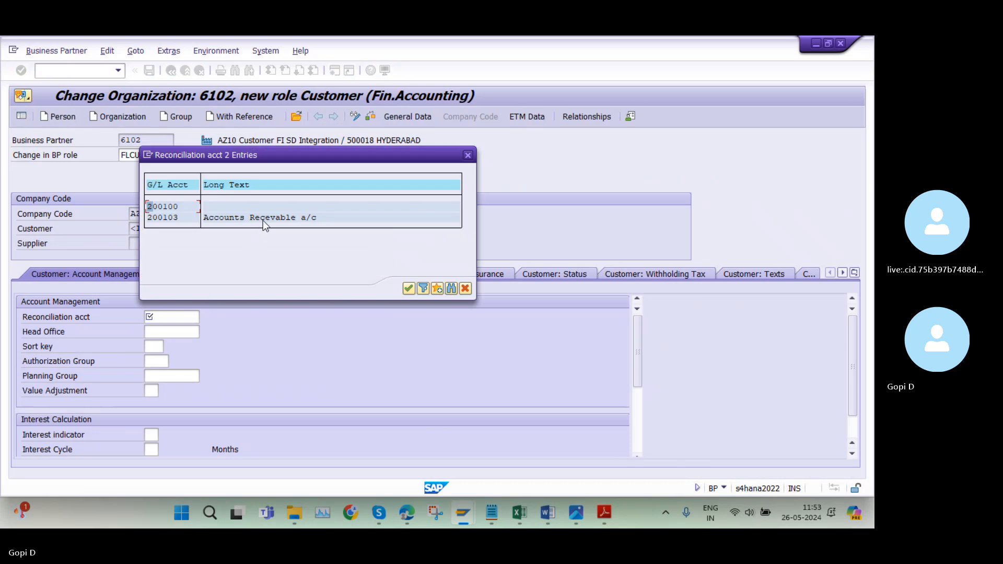
pyautogui.moveTo(360, 151); pyautogui.dragTo(619, 195)
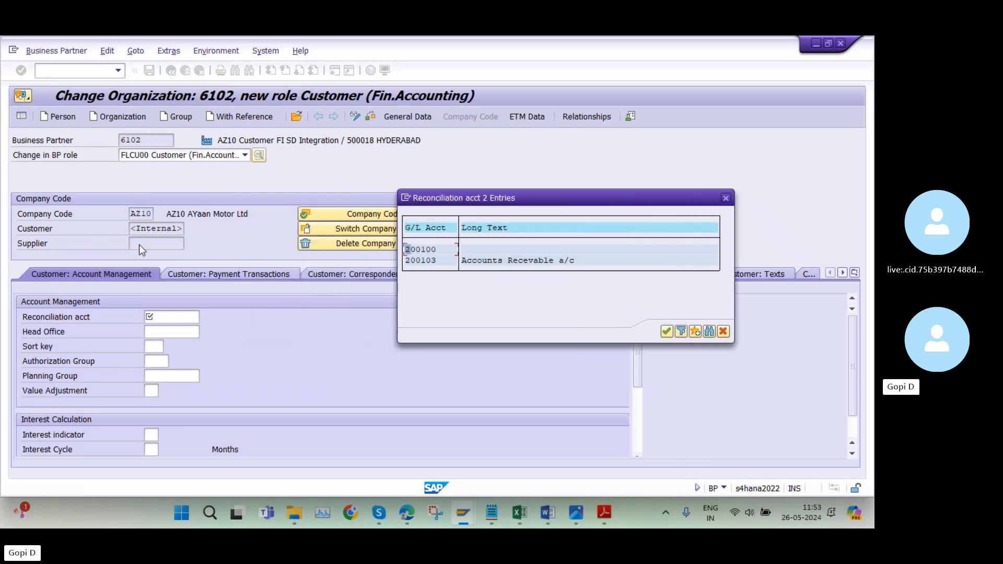
pyautogui.doubleClick(552, 262)
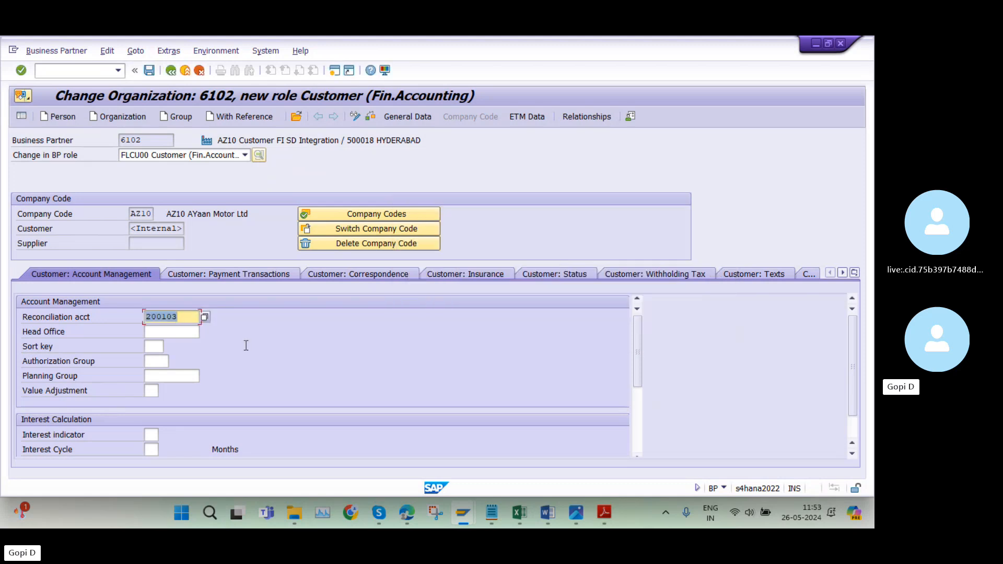
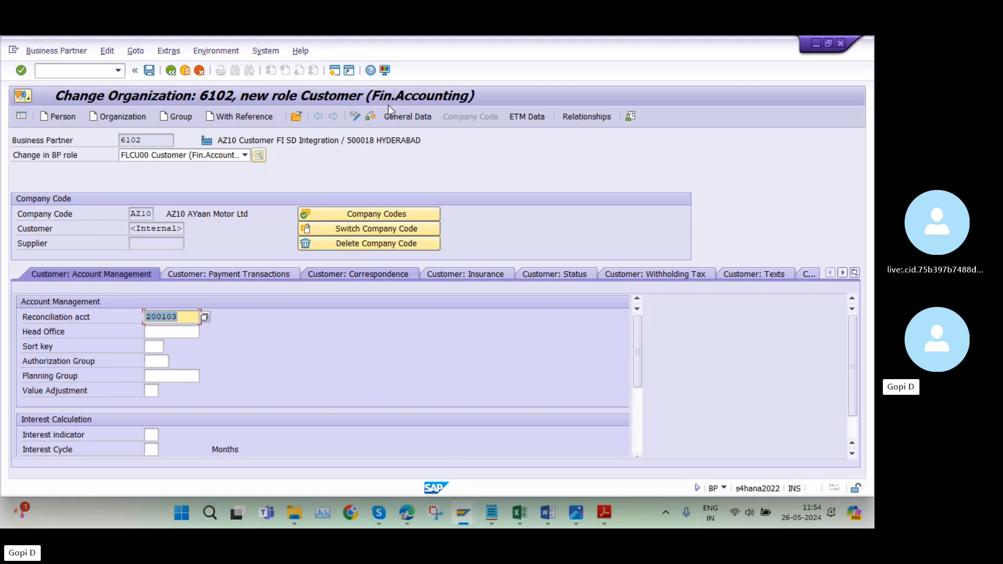
# - Open transaction FS00 in a new SAP session
pyautogui.click(335, 71)
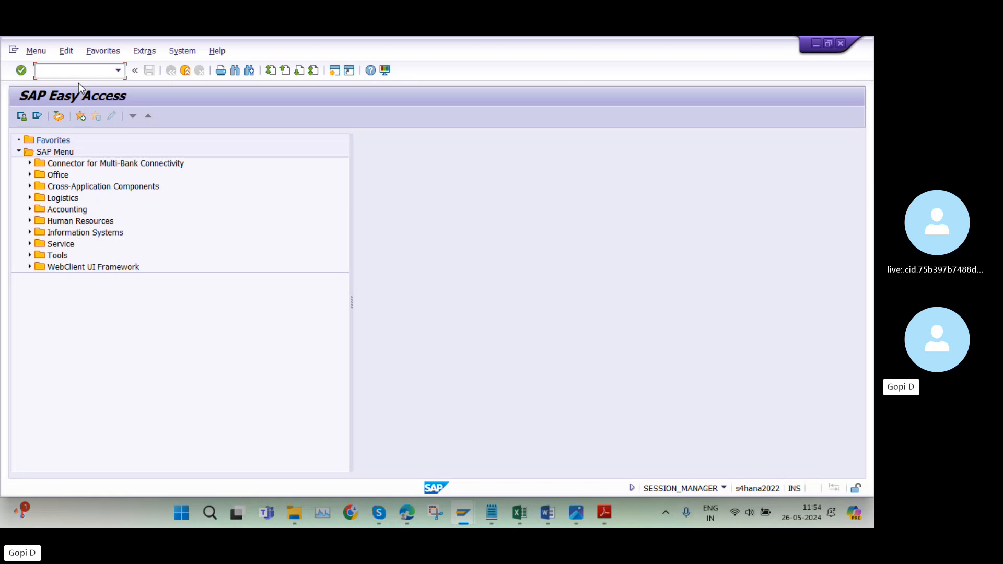
pyautogui.write('F')
pyautogui.press('capslock')
pyautogui.write('S00')
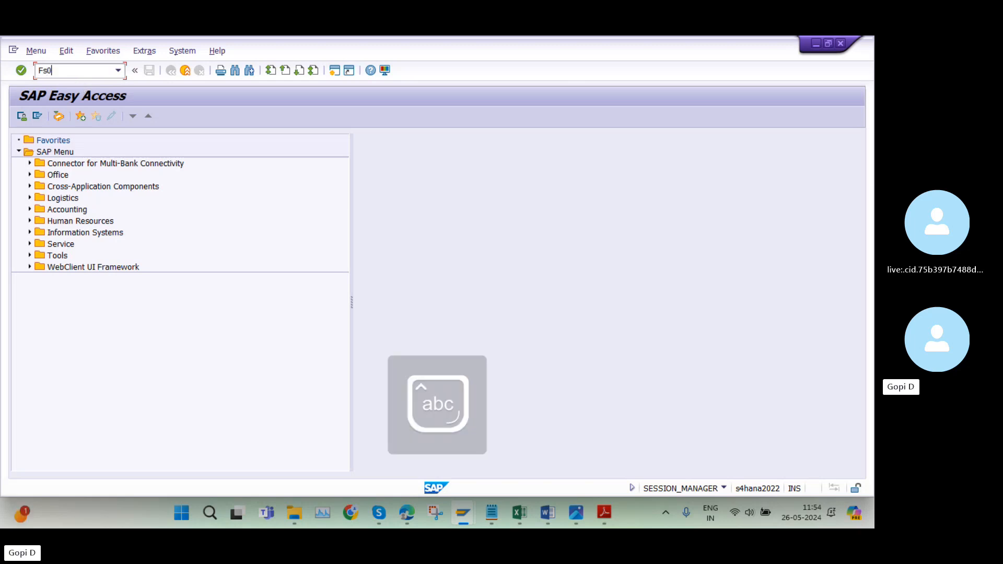
pyautogui.press('Return')
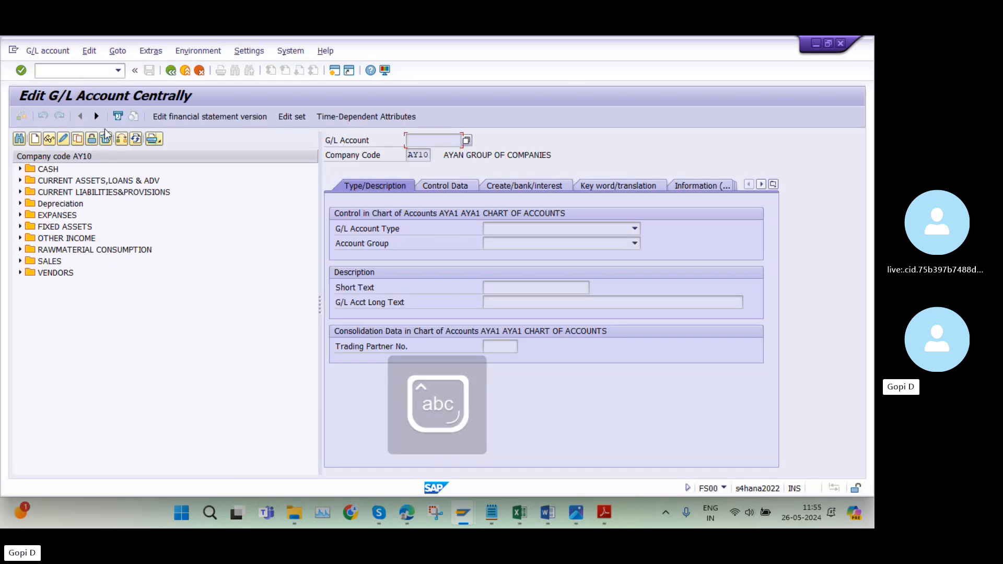
# - Change the company code of the G/L account list to AZ10
pyautogui.click(121, 139)
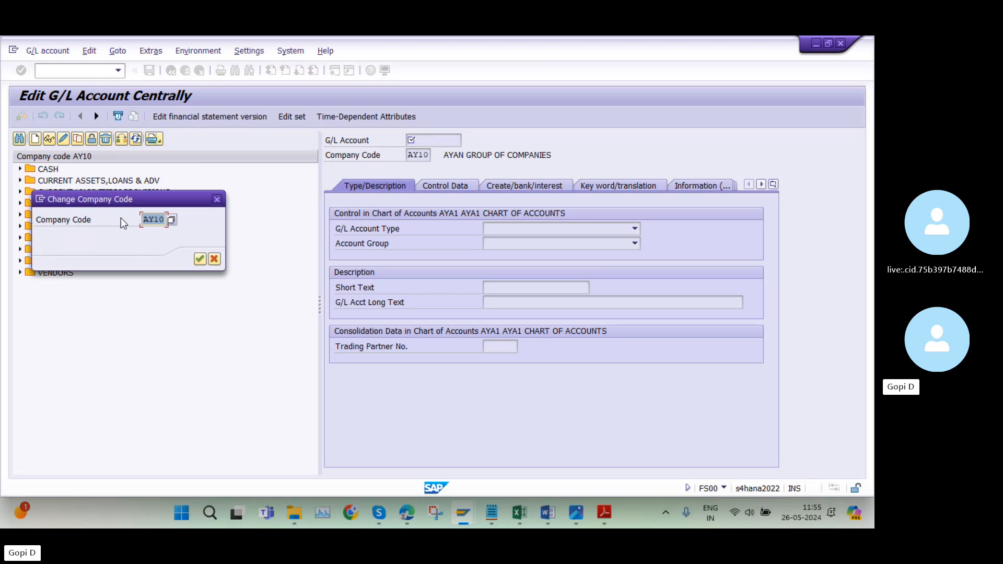
pyautogui.press('capslock')
pyautogui.write('AZ')
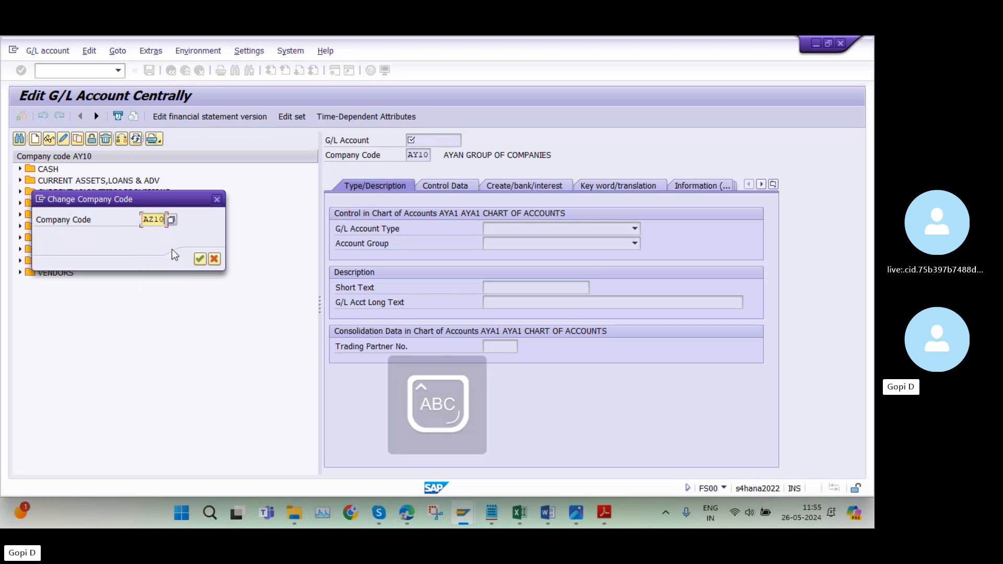
pyautogui.press('Return')
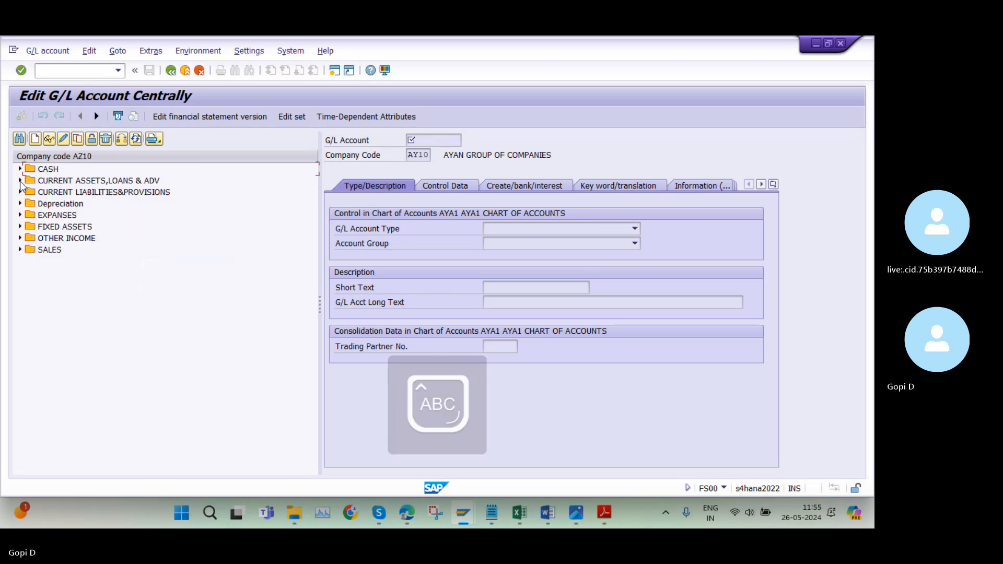
# - Display the control data of the Accounts Receivable G/L account under CURRENT ASSETS,LOANS & ADV and compare it with the business partner's reconciliation account
pyautogui.click(20, 181)
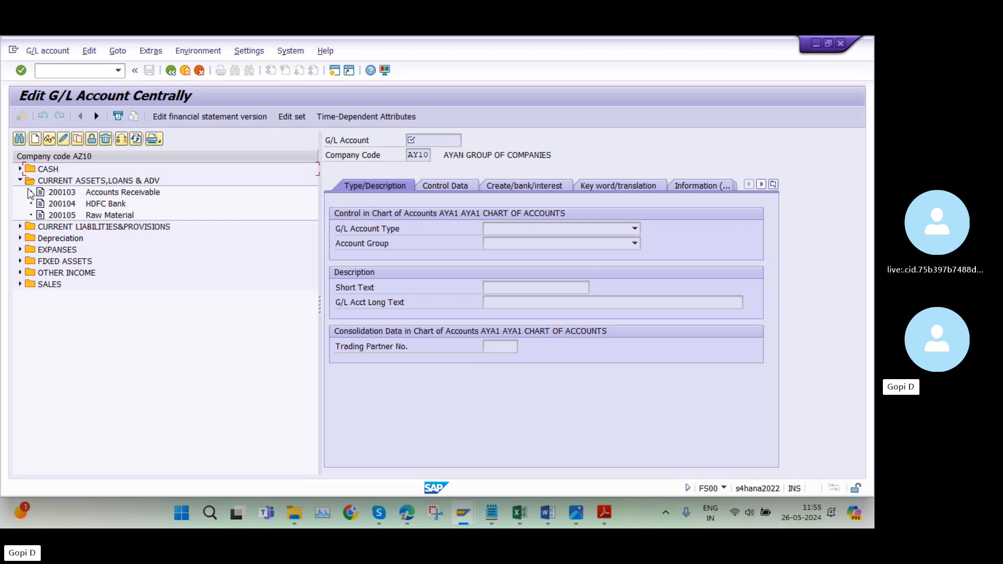
pyautogui.doubleClick(75, 193)
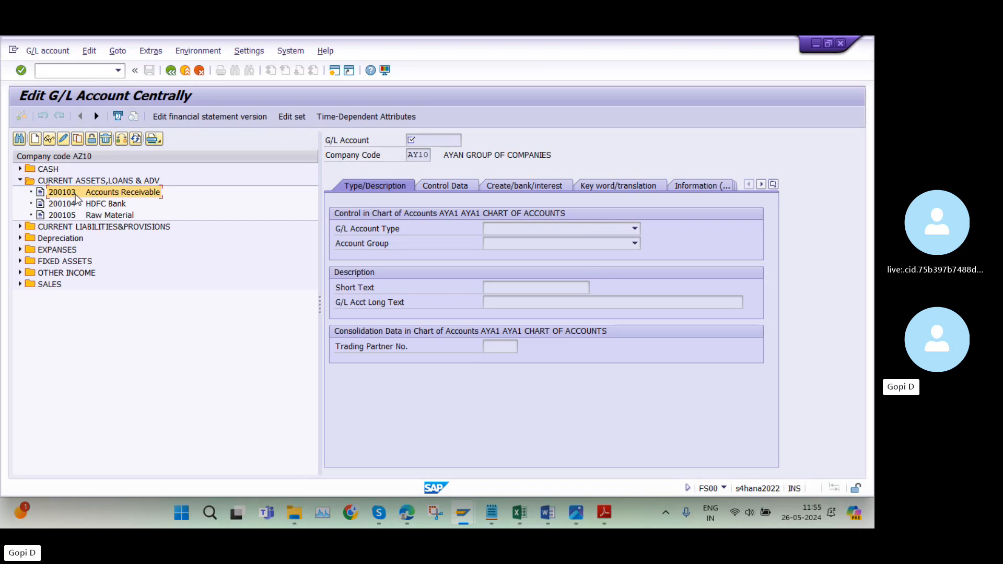
pyautogui.click(459, 185)
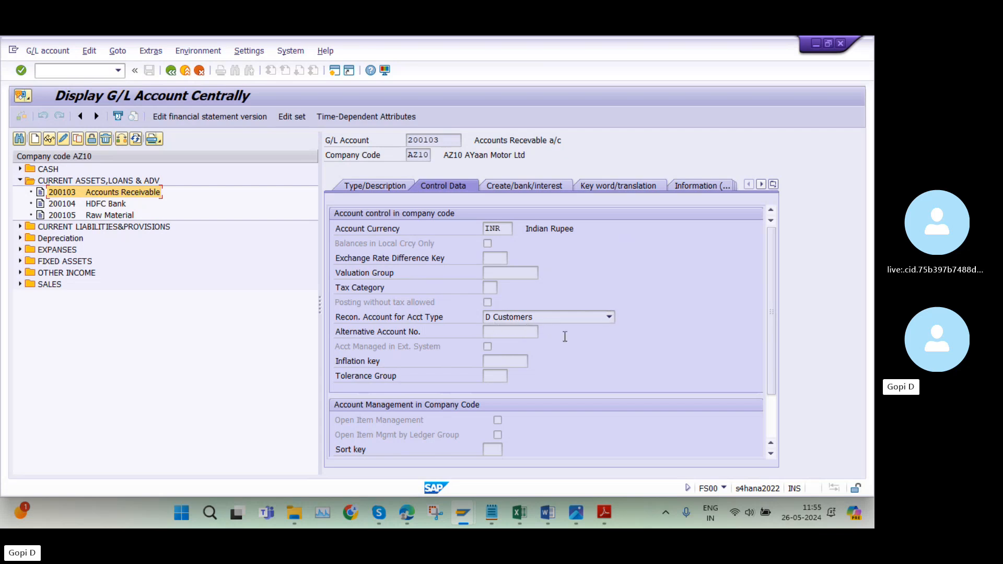
pyautogui.moveTo(460, 513)
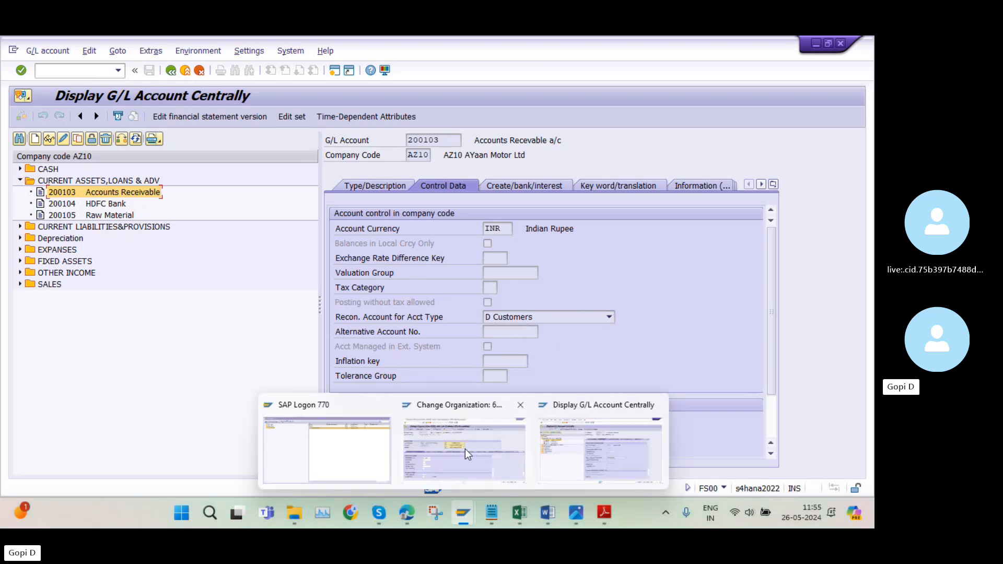
pyautogui.click(465, 449)
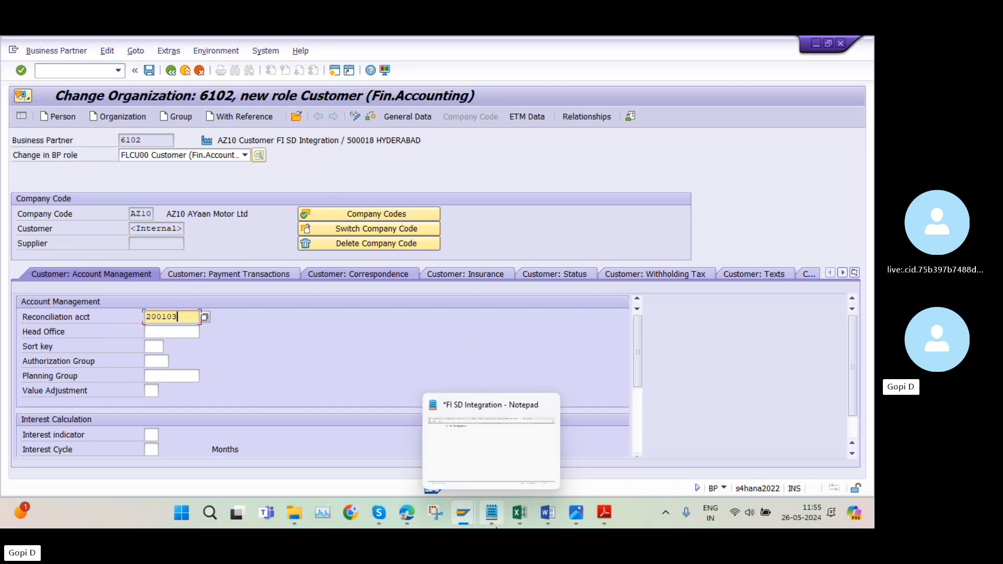
pyautogui.moveTo(462, 522)
pyautogui.click(604, 446)
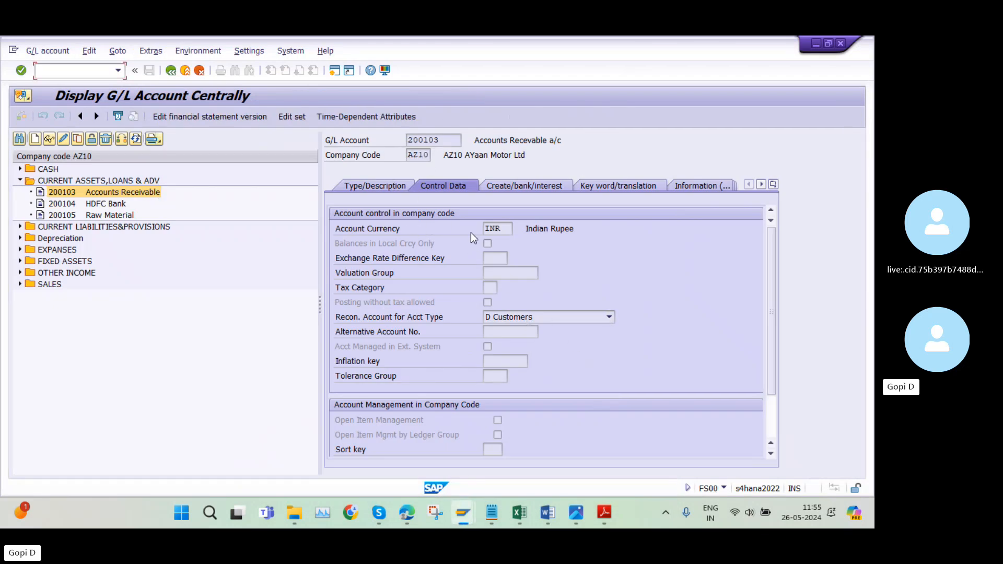
# - Return to the business partner session and save the FLCU00 role with its company code data
pyautogui.moveTo(463, 512)
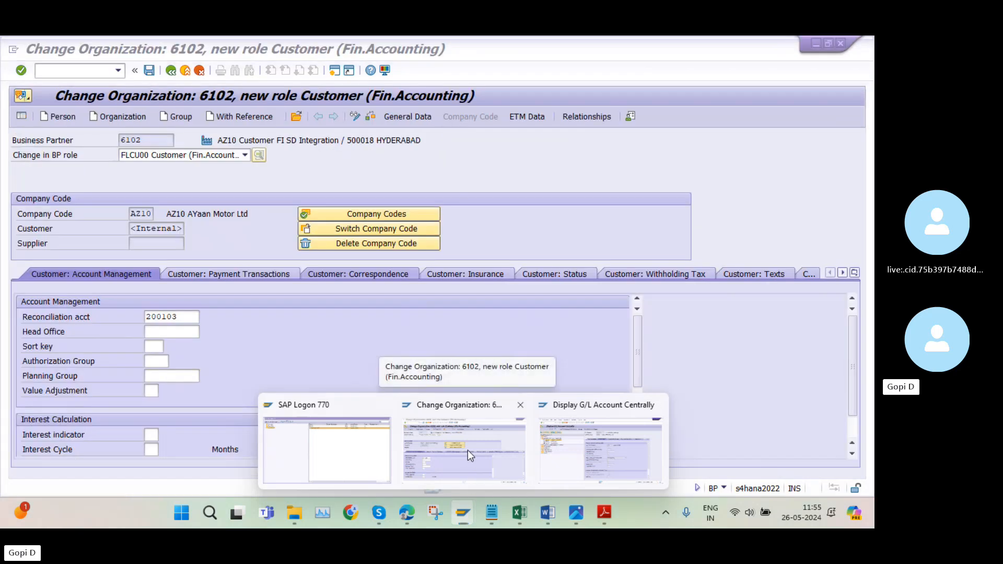
pyautogui.click(469, 451)
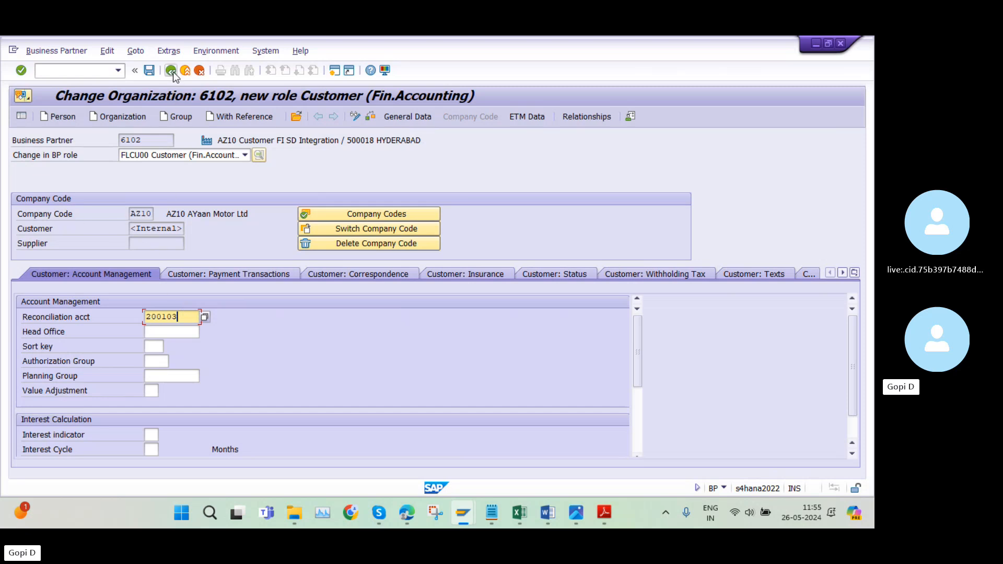
pyautogui.click(150, 71)
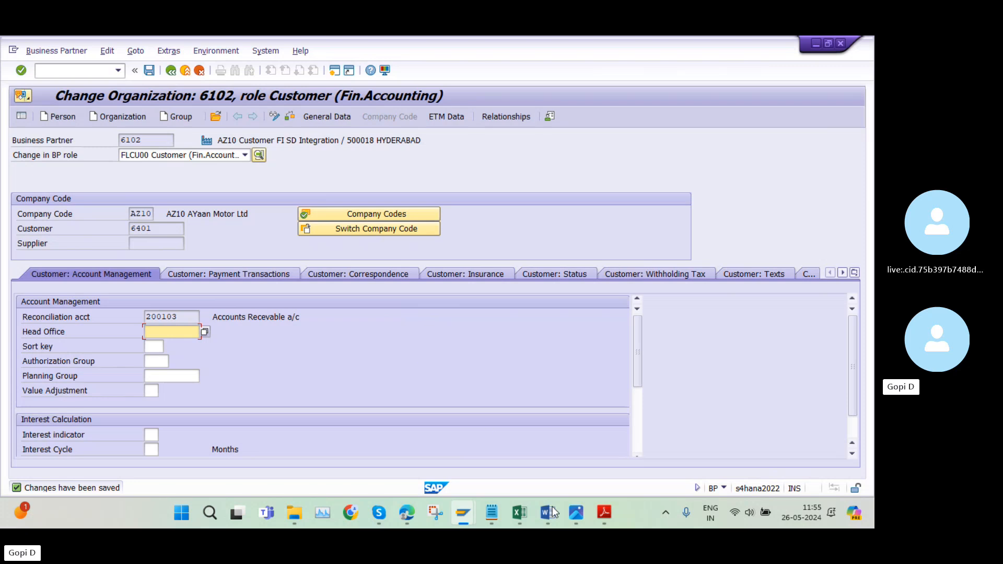
# - Switch to the FI SD Integration workbook in Excel and append a comma and the new customer number to cell B11
pyautogui.click(521, 510)
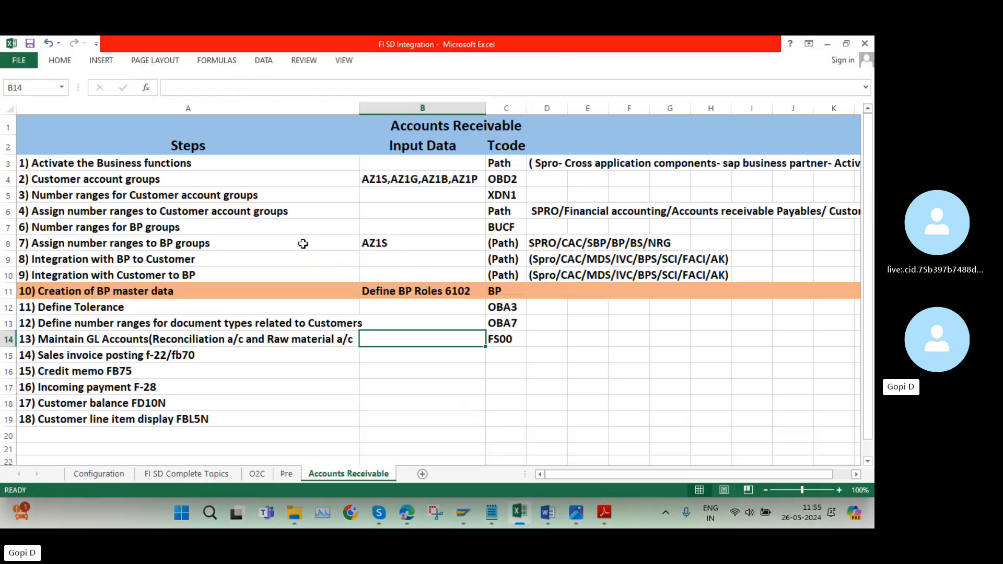
pyautogui.click(472, 290)
pyautogui.doubleClick(471, 290)
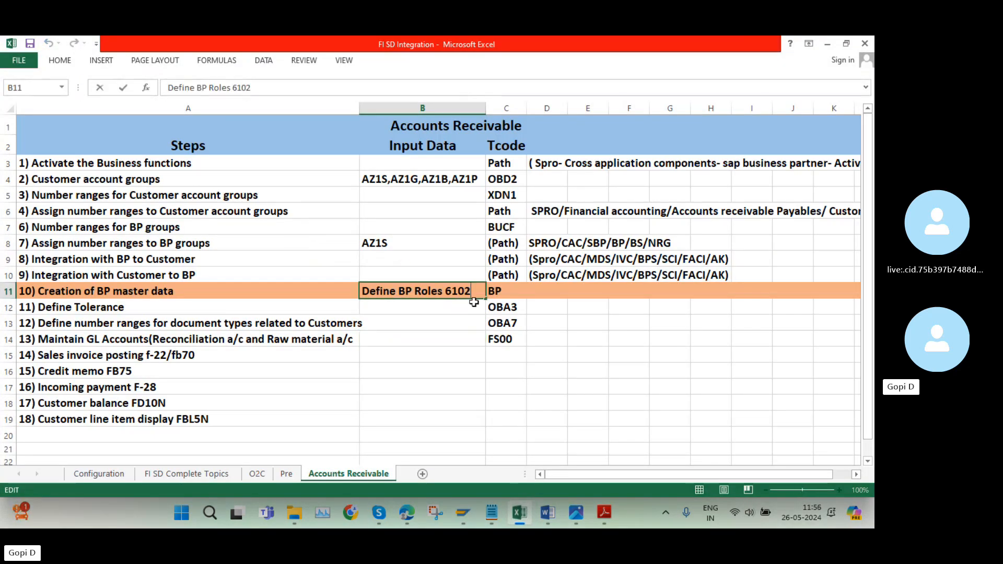
pyautogui.write(',6')
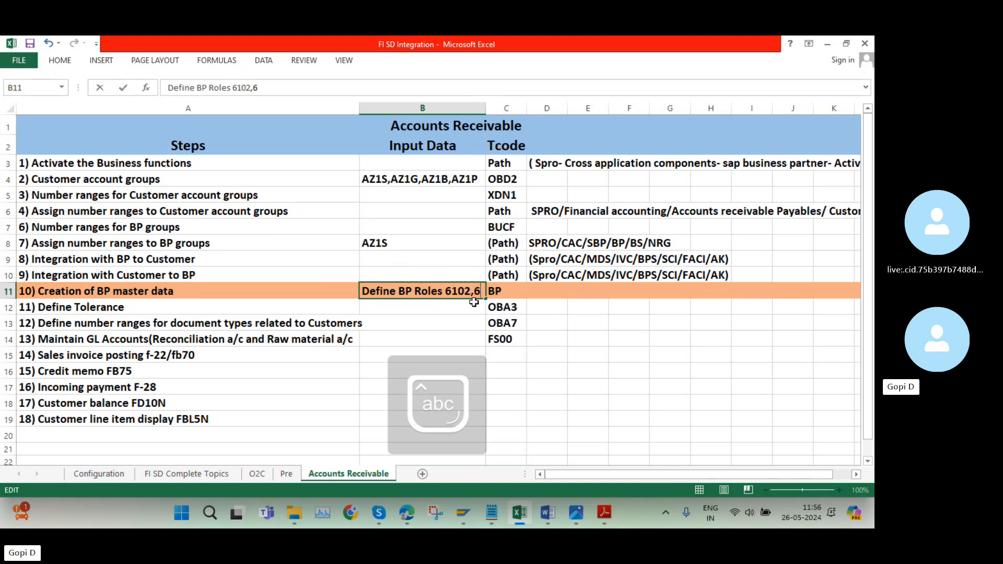
pyautogui.write('4 BP')
pyautogui.click(462, 324)
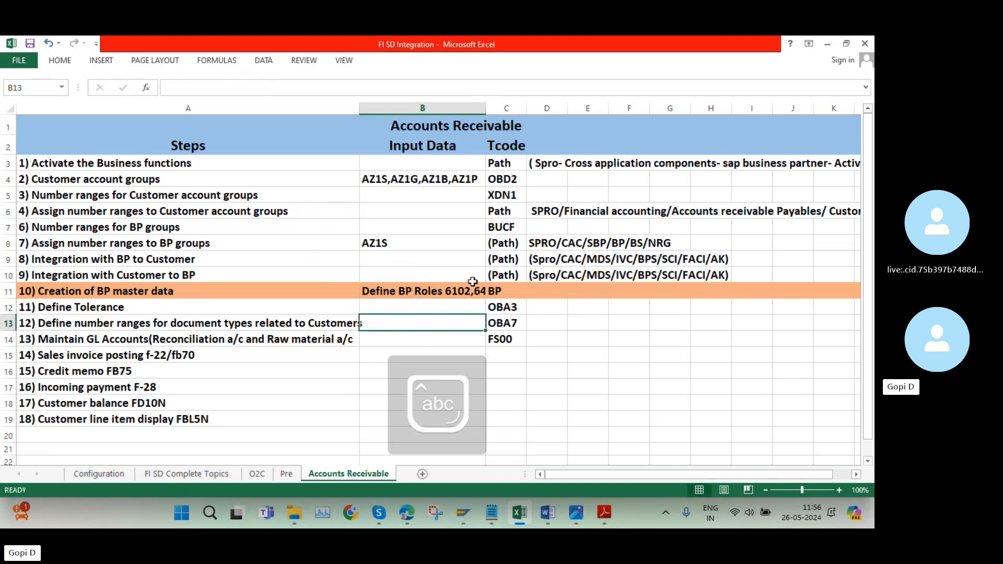
# - Widen column B so the full entry in B11 fits, and return to the SAP business partner session
pyautogui.moveTo(486, 108); pyautogui.dragTo(533, 108)
pyautogui.click(827, 44)
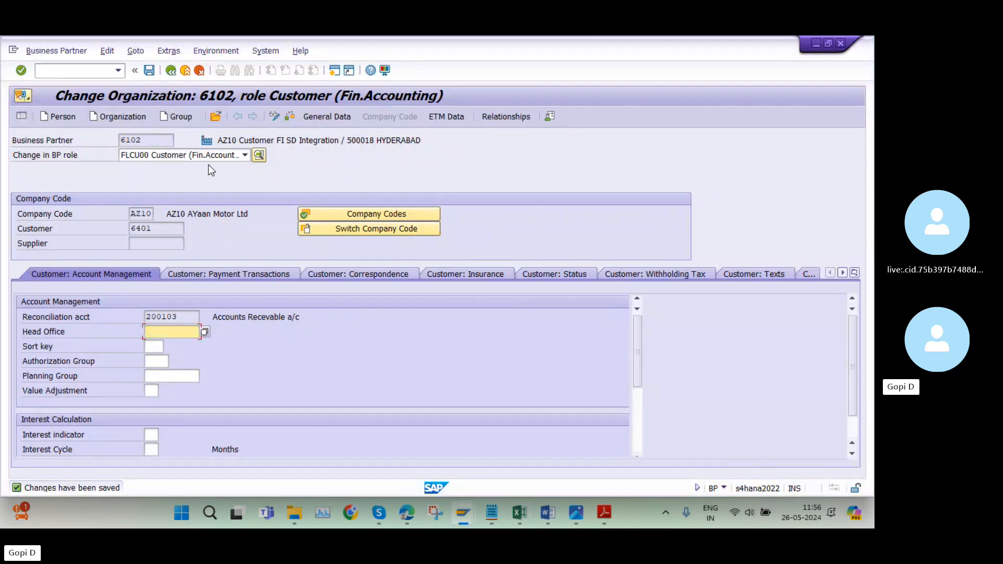
# - Change the business partner's role to FLCU01 Customer and display its sales and distribution data
pyautogui.click(245, 155)
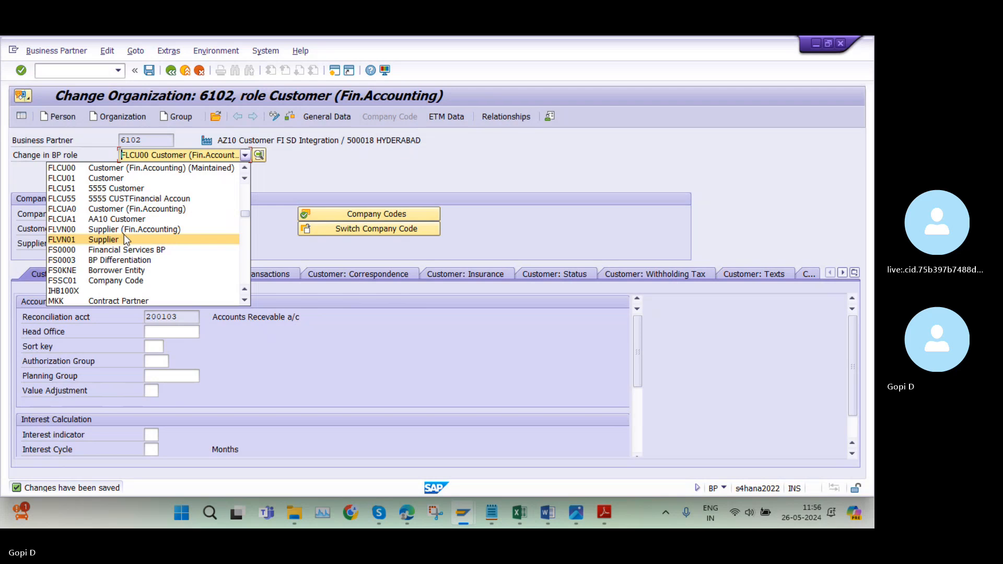
pyautogui.scroll(3, 124, 234)
pyautogui.click(122, 209)
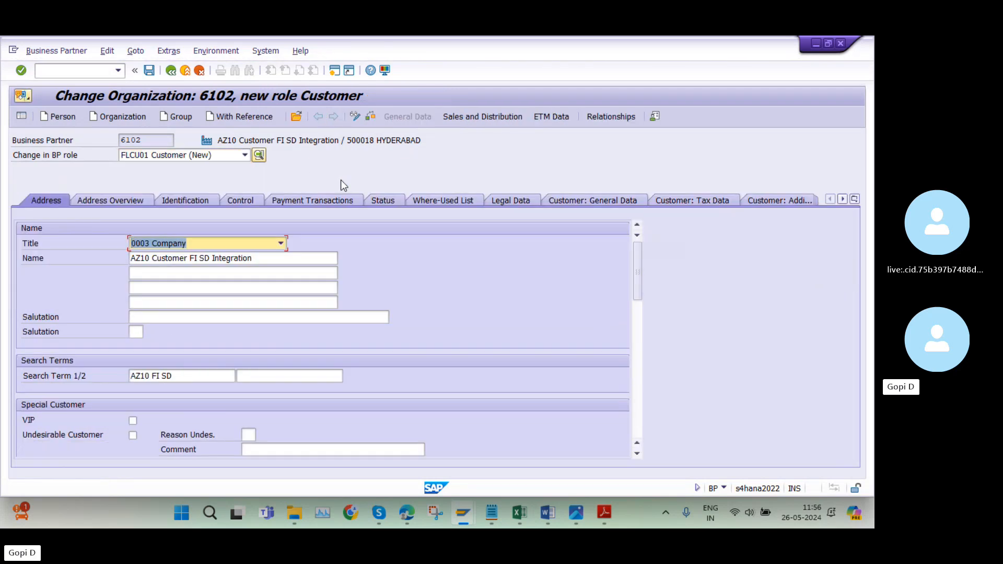
pyautogui.click(479, 117)
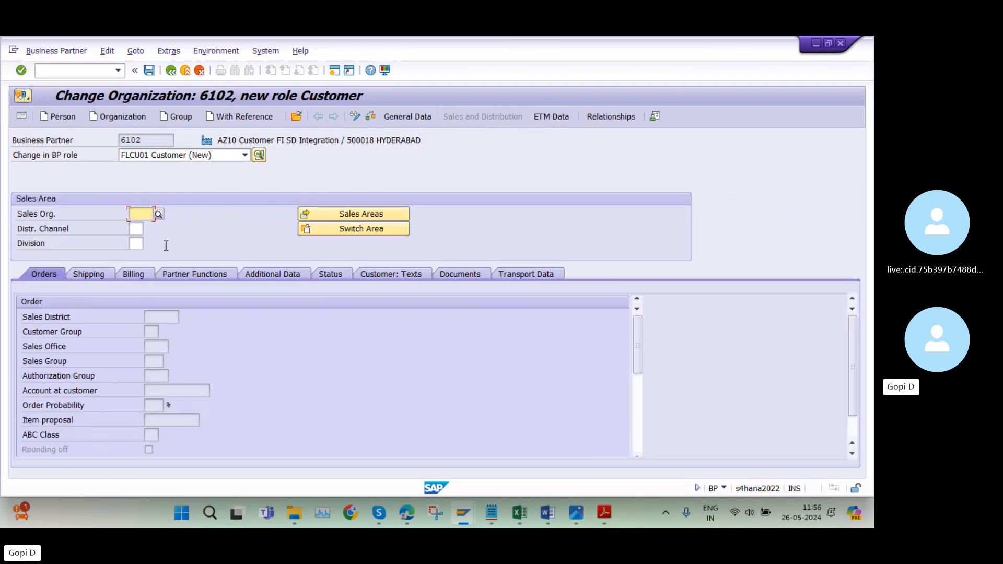
# - Enter the sales area with sales organization AZ10, distribution channel AZ and division AZ, and confirm it
pyautogui.press('capslock')
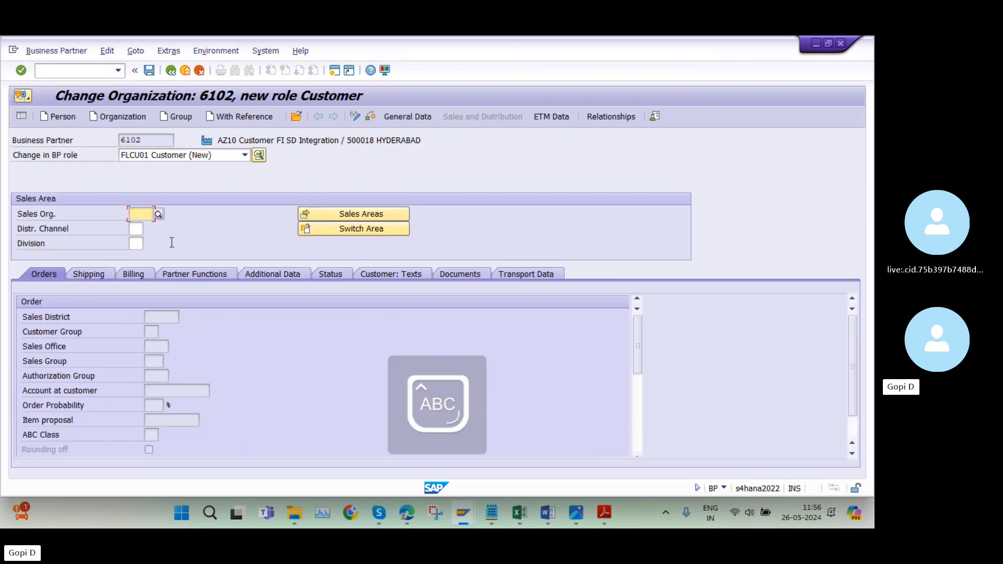
pyautogui.write('AZ10')
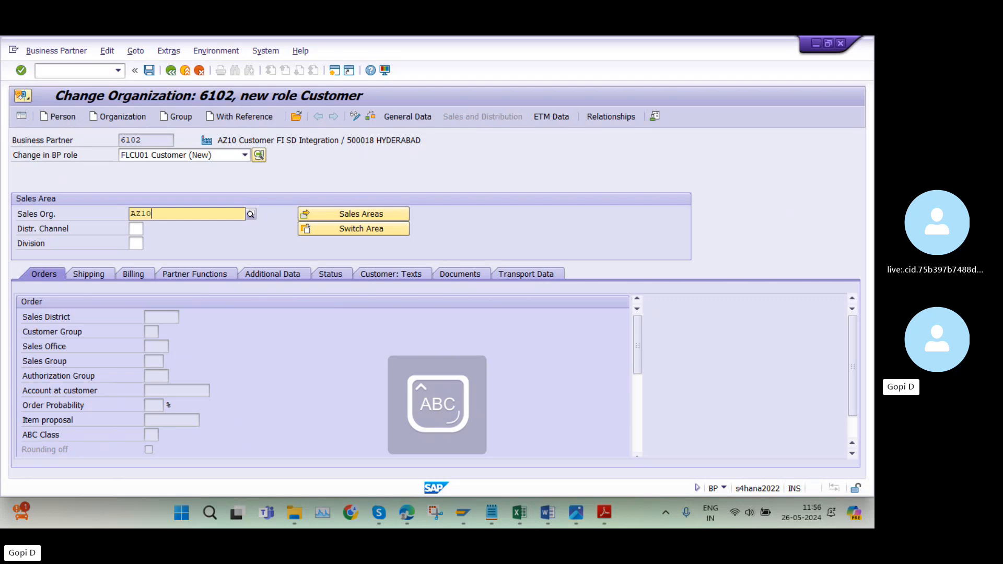
pyautogui.click(170, 243)
pyautogui.click(139, 230)
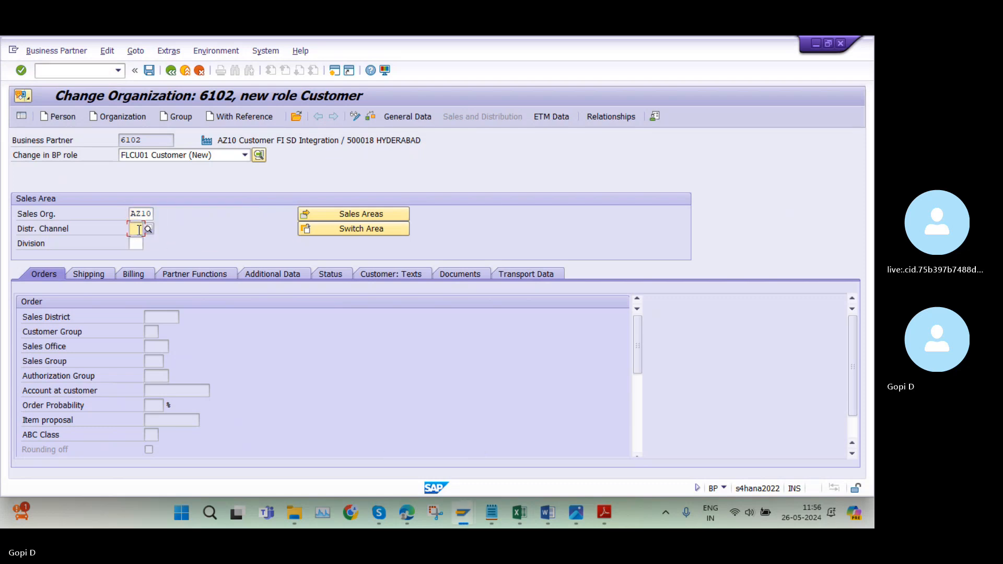
pyautogui.write('AZ')
pyautogui.click(146, 257)
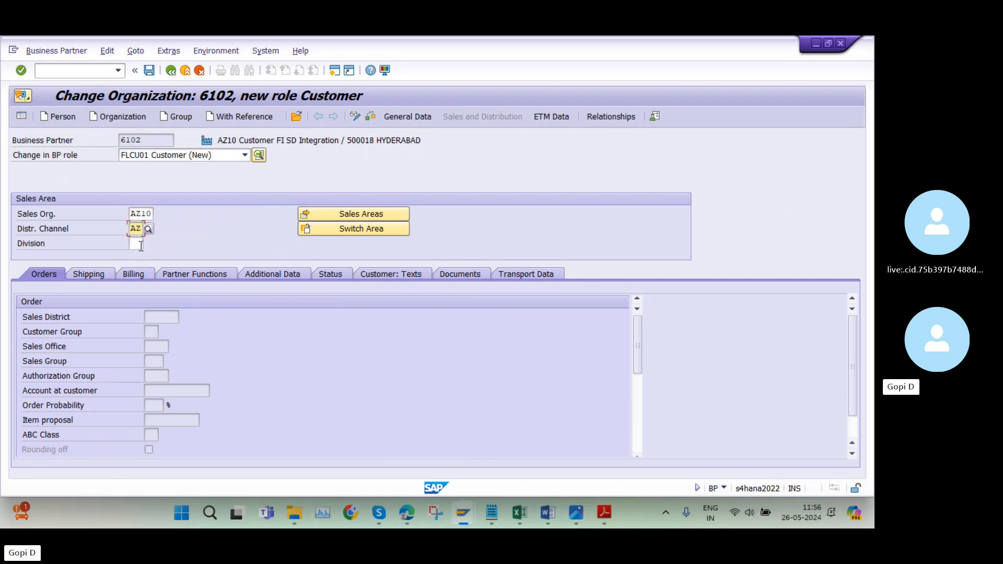
pyautogui.press('Tab')
pyautogui.write('AZ')
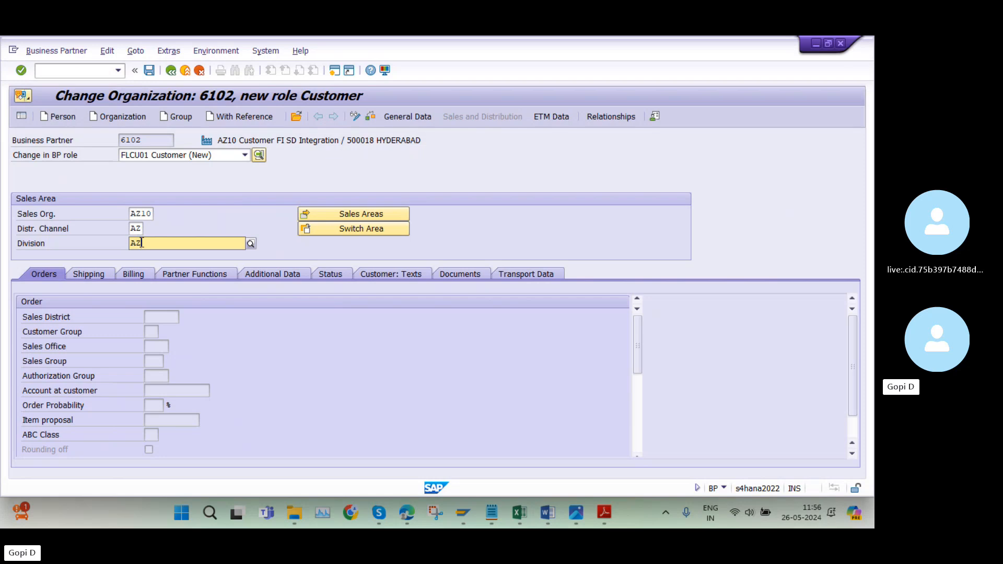
pyautogui.click(161, 271)
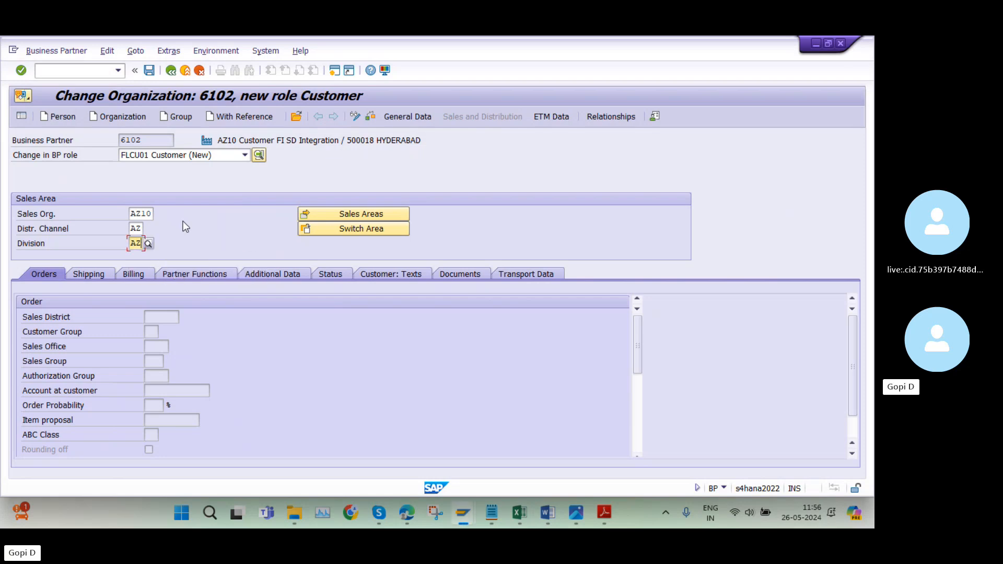
pyautogui.press('Return')
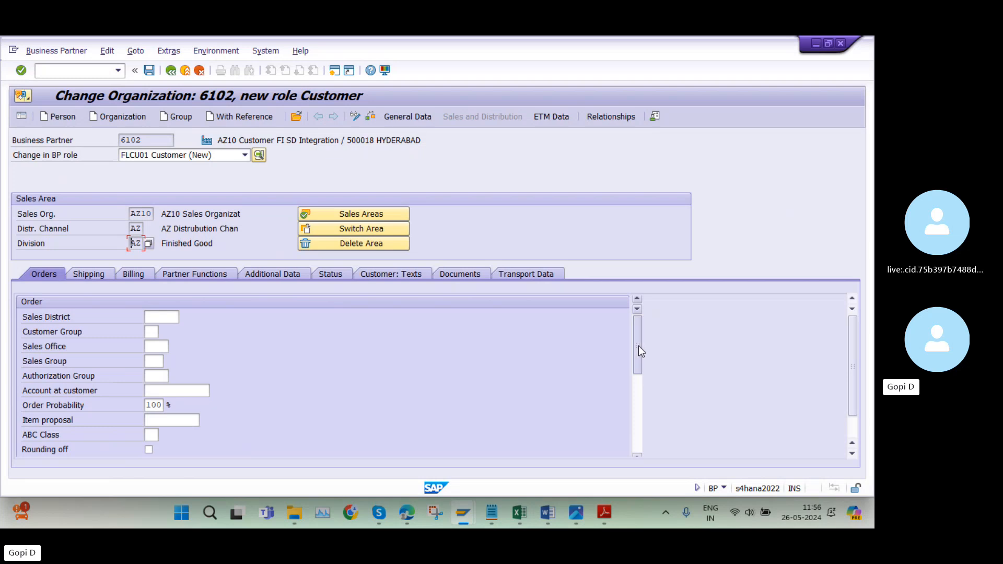
# - Set the customer pricing procedure in the order data to 1 Standard, chosen from the list of allowed values
pyautogui.moveTo(635, 346); pyautogui.dragTo(641, 402)
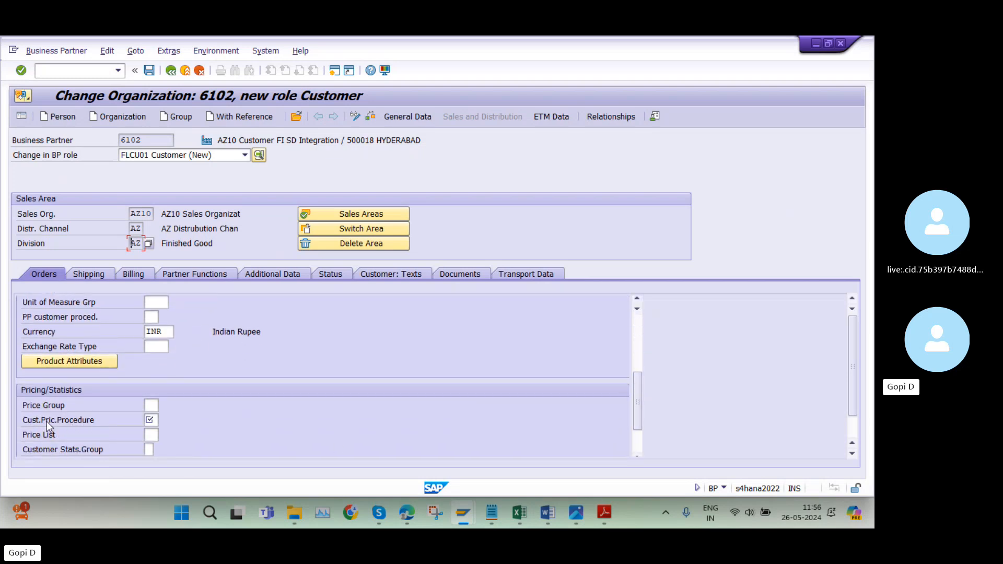
pyautogui.click(153, 420)
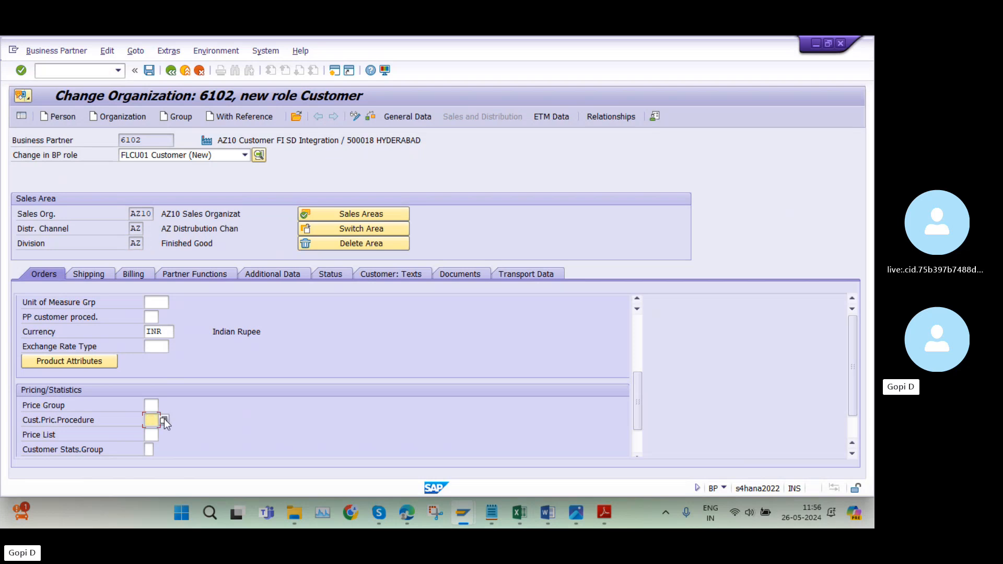
pyautogui.click(164, 420)
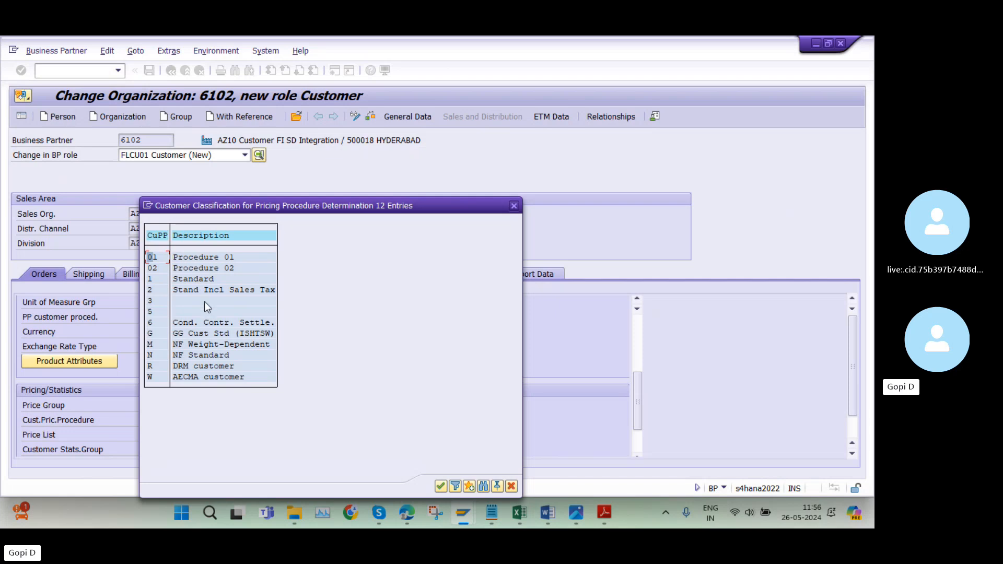
pyautogui.doubleClick(186, 280)
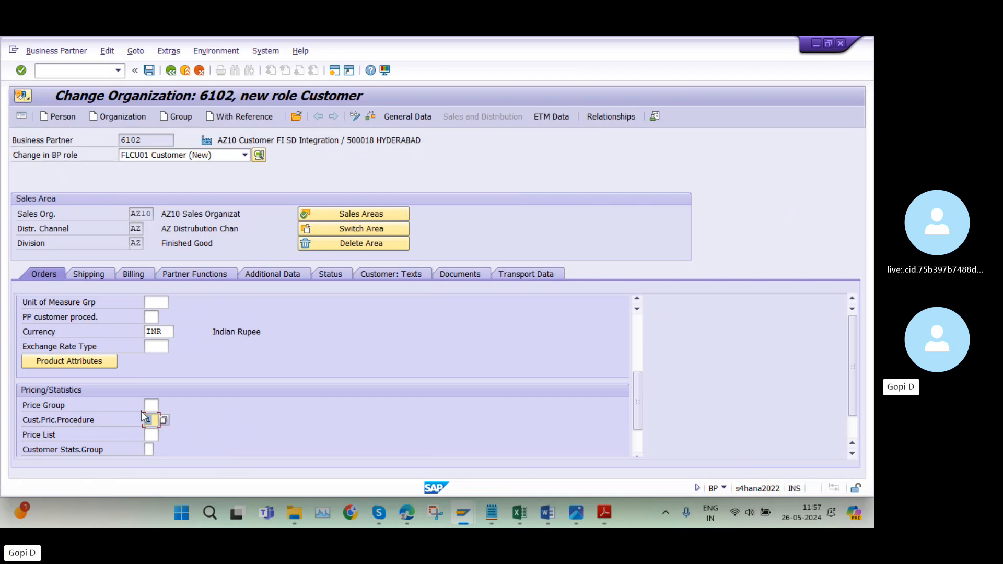
# - Switch to the G/L account session and create an additional SAP session from it
pyautogui.moveTo(465, 510)
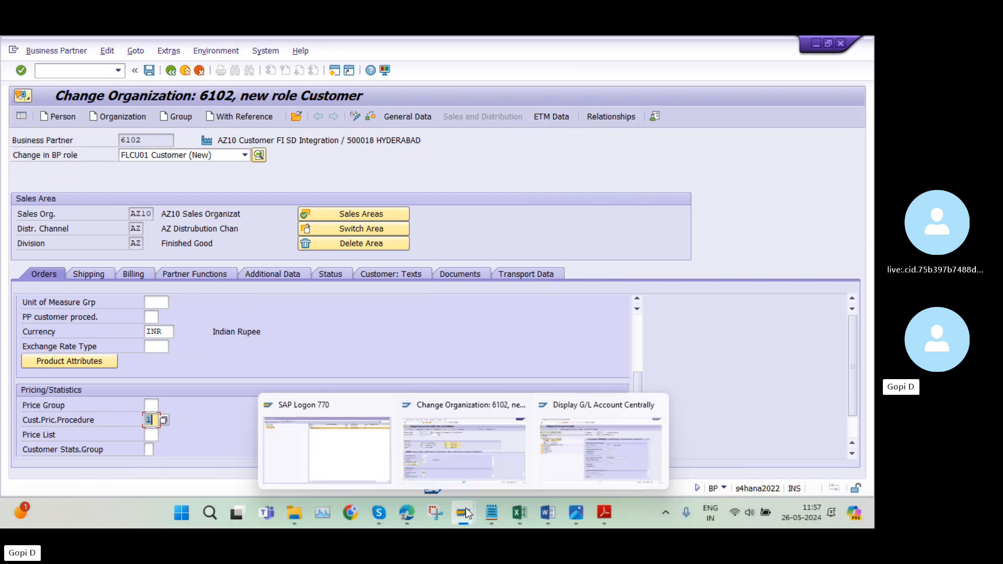
pyautogui.click(601, 453)
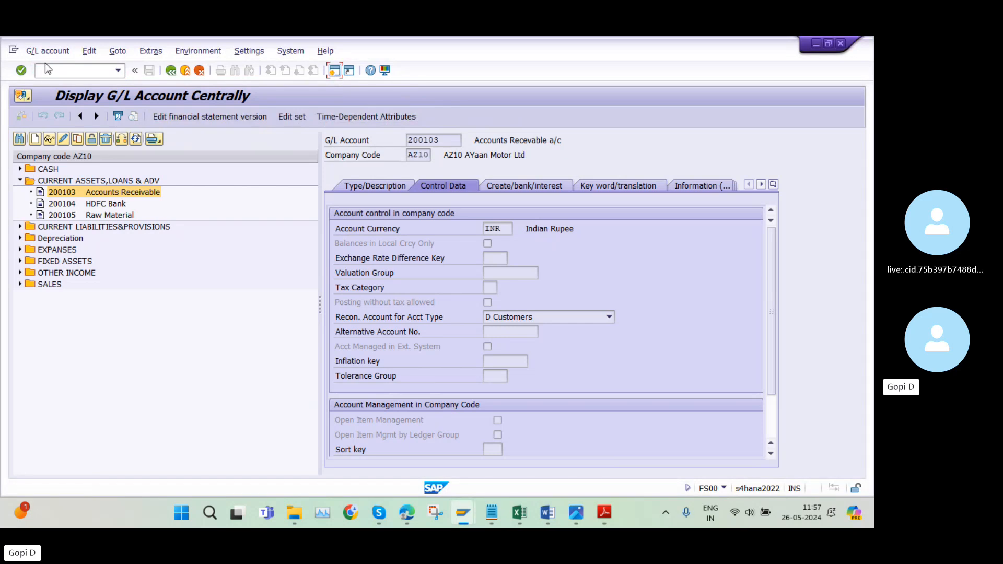
pyautogui.click(335, 71)
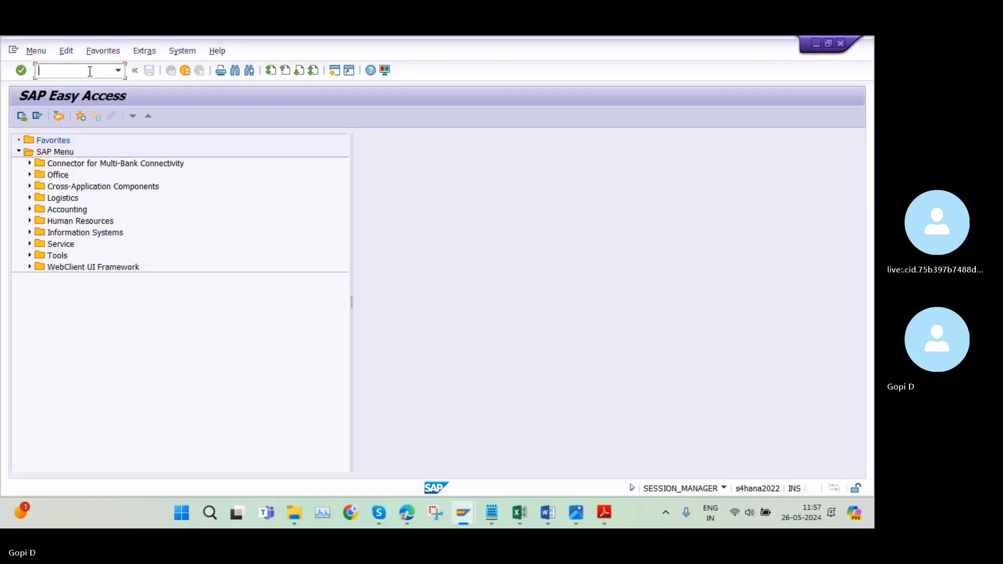
# - Copy the transaction code OVKK from the Excel workbook's Configuration sheet and run it in the new SAP session
pyautogui.click(517, 512)
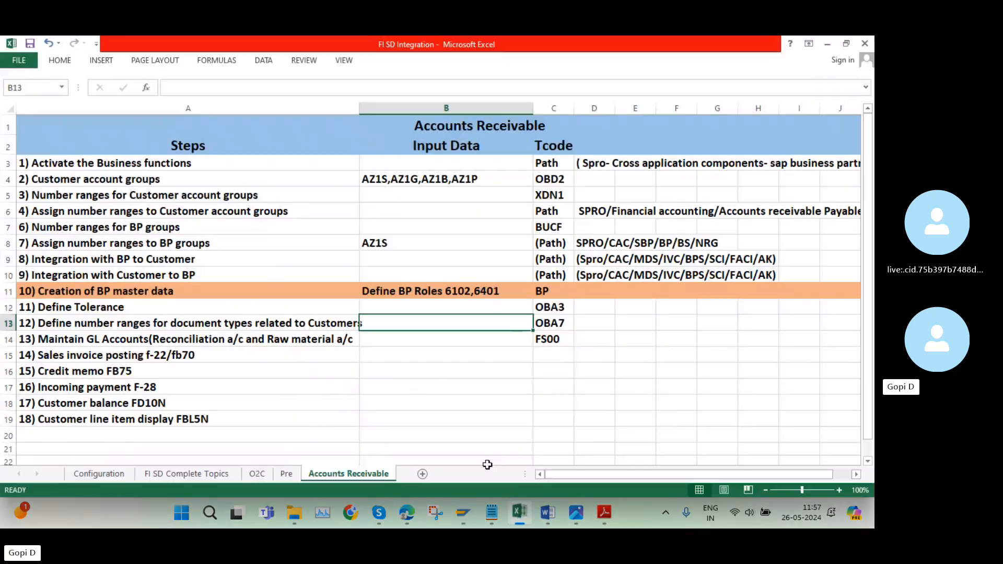
pyautogui.click(111, 478)
pyautogui.click(304, 318)
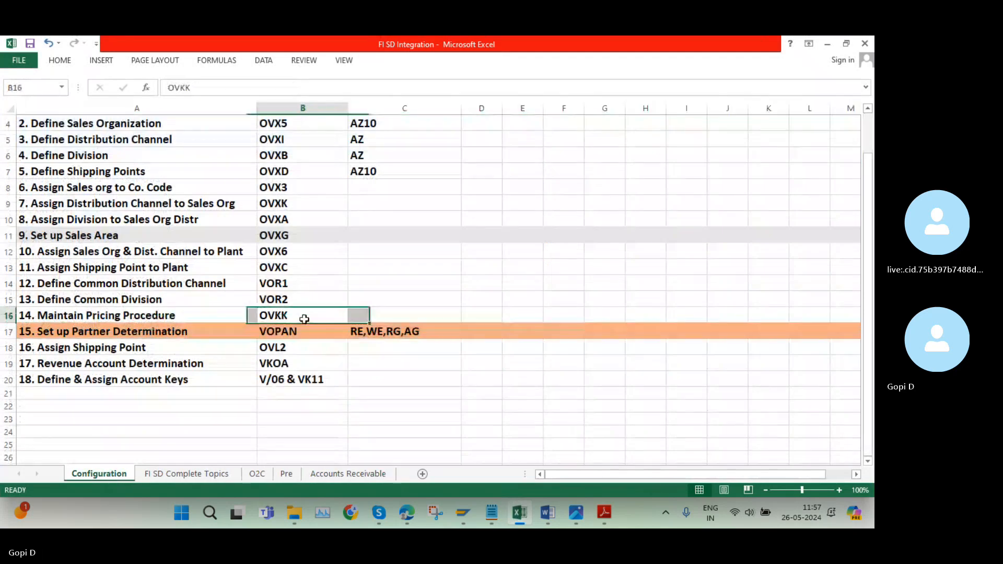
pyautogui.hotkey('ctrl', 'c')
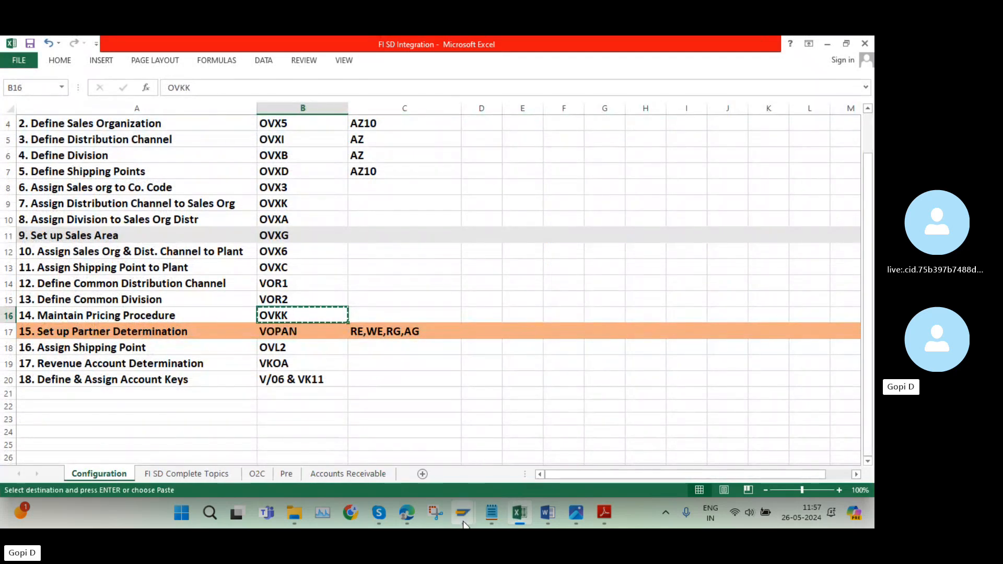
pyautogui.moveTo(463, 512)
pyautogui.click(669, 449)
pyautogui.hotkey('ctrl', 'v')
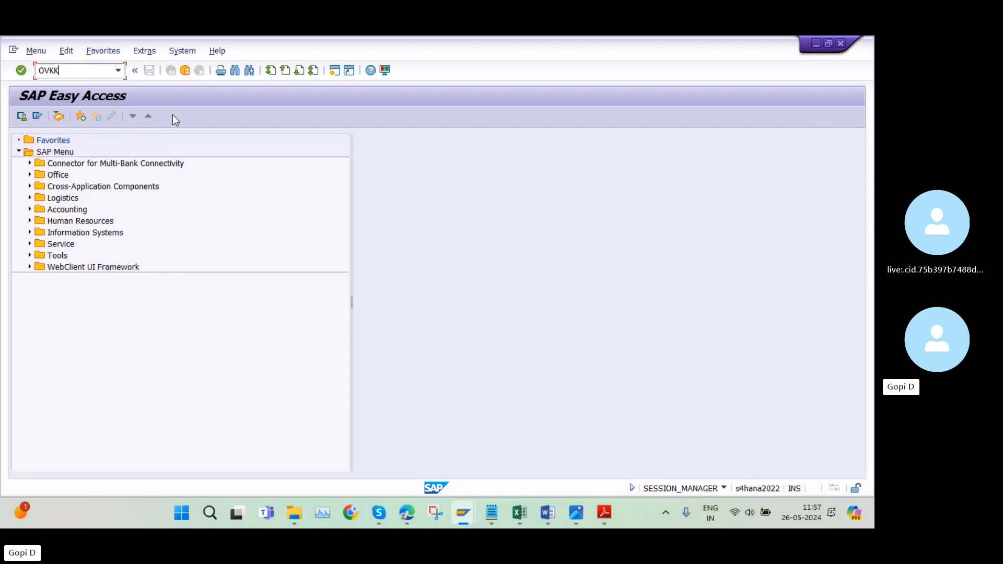
pyautogui.press('Return')
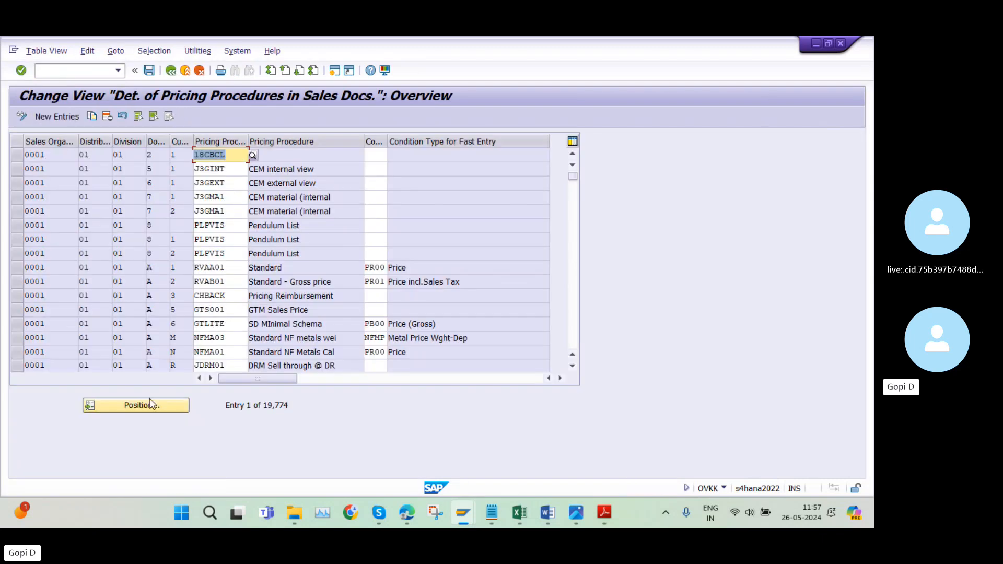
# - Position the pricing procedure determination list on sales organization AZ10 and check that entry's customer pricing procedure against the allowed values
pyautogui.click(140, 406)
pyautogui.write('AZ10')
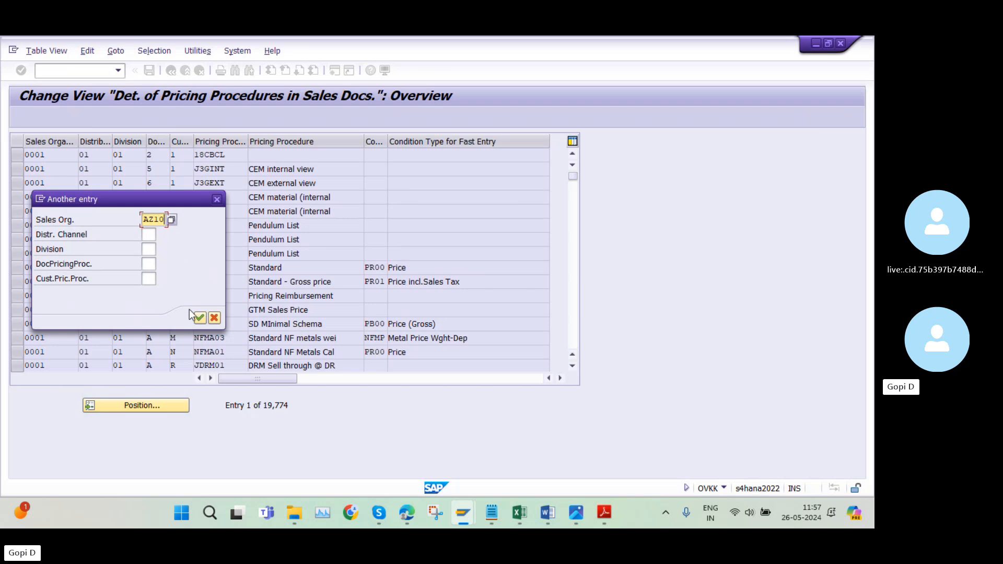
pyautogui.click(199, 317)
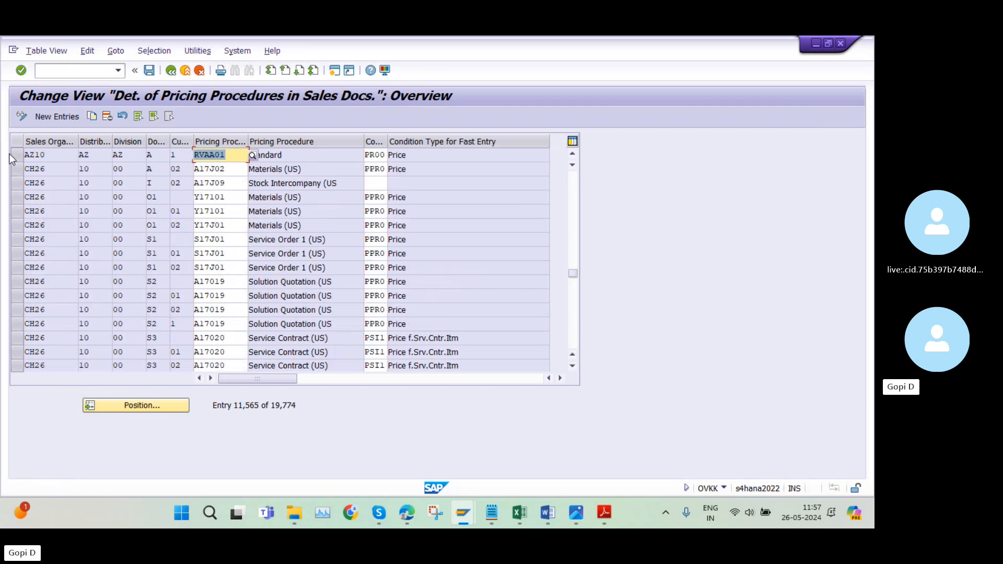
pyautogui.click(13, 156)
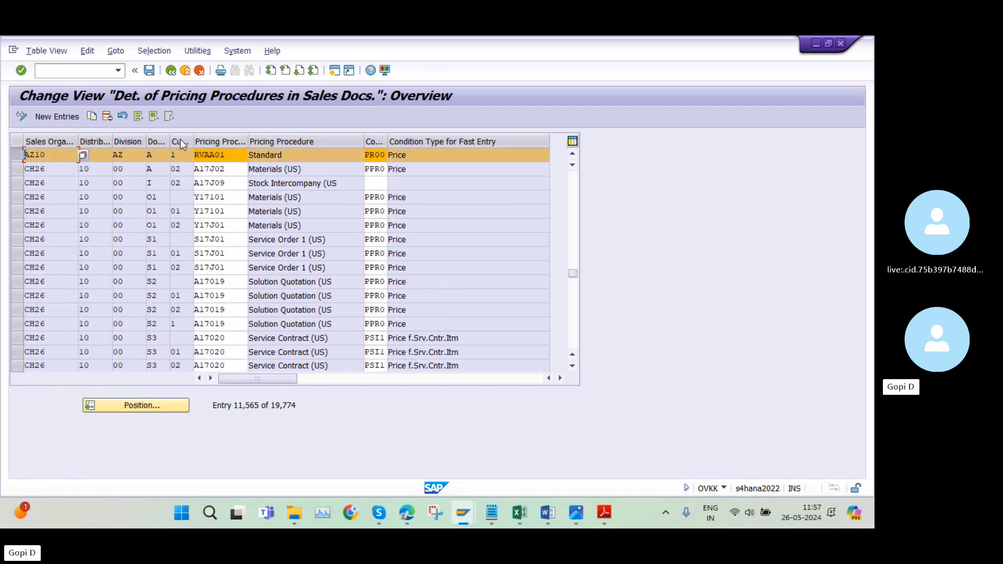
pyautogui.click(183, 155)
pyautogui.click(198, 155)
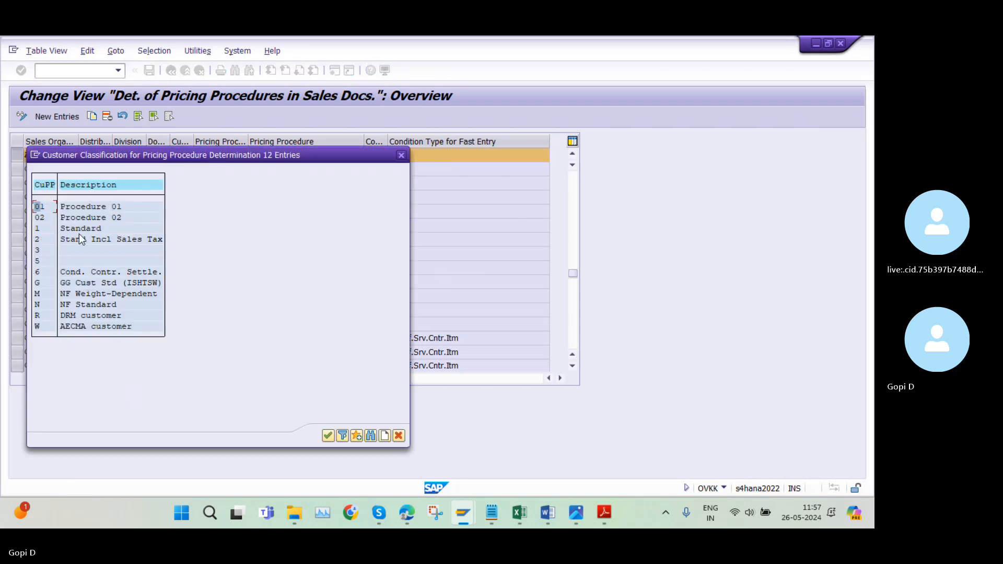
pyautogui.click(401, 156)
# - Return to the business partner session and review the remaining order data of the sales area
pyautogui.moveTo(462, 517)
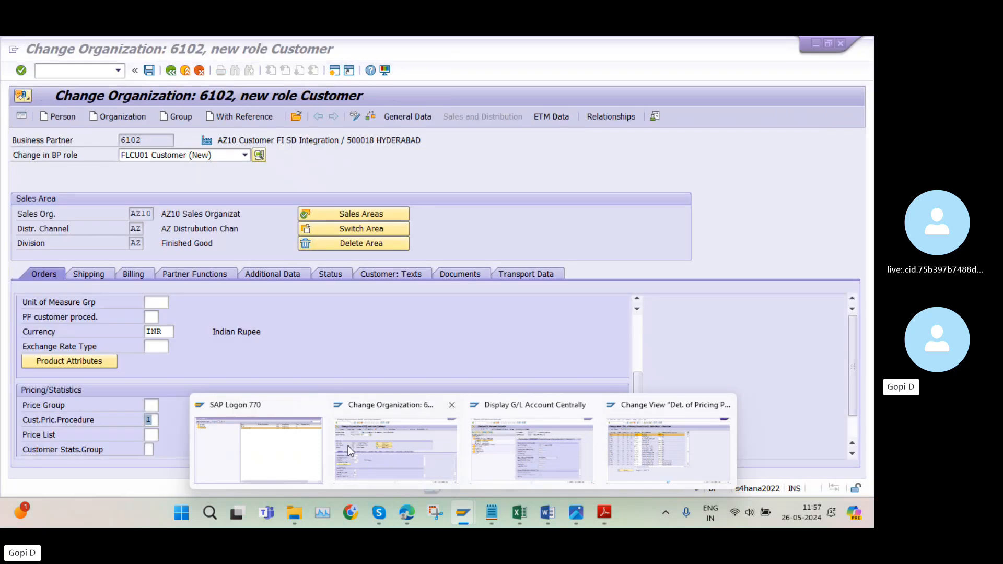
pyautogui.click(348, 446)
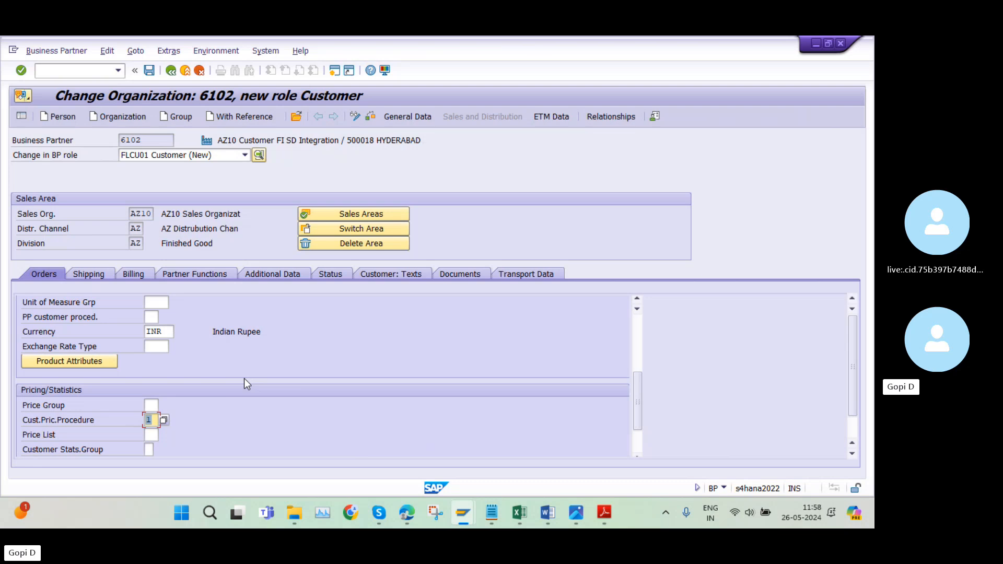
pyautogui.scroll(-3, 161, 376)
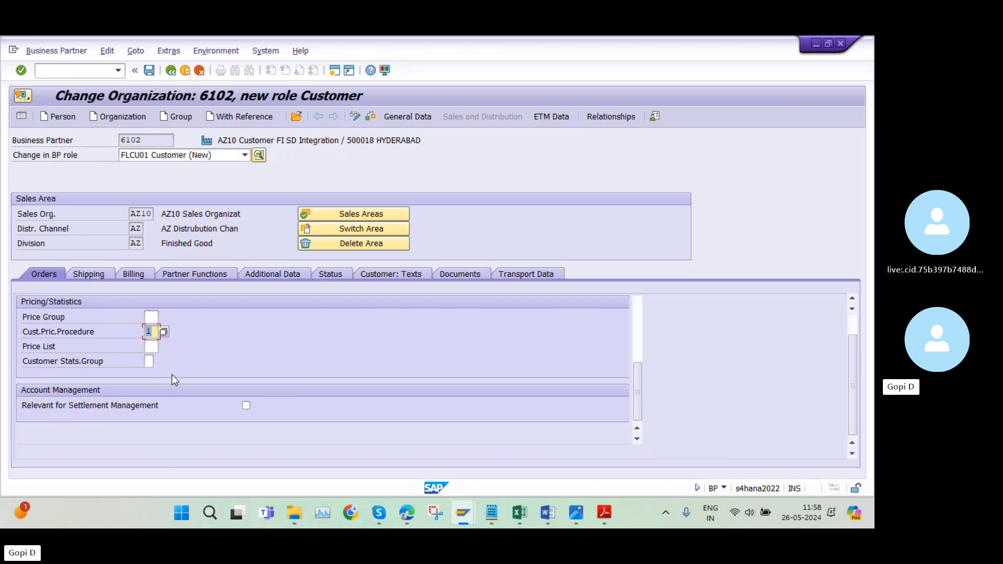
pyautogui.scroll(3, 248, 361)
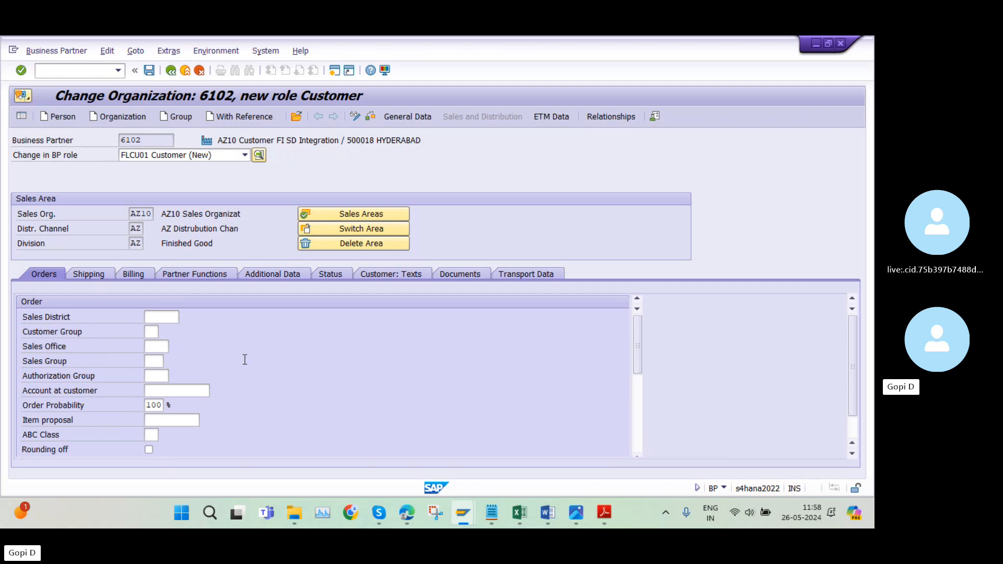
# - Review the sales area's shipping data and set the shipping conditions to 01 Standard
pyautogui.click(95, 275)
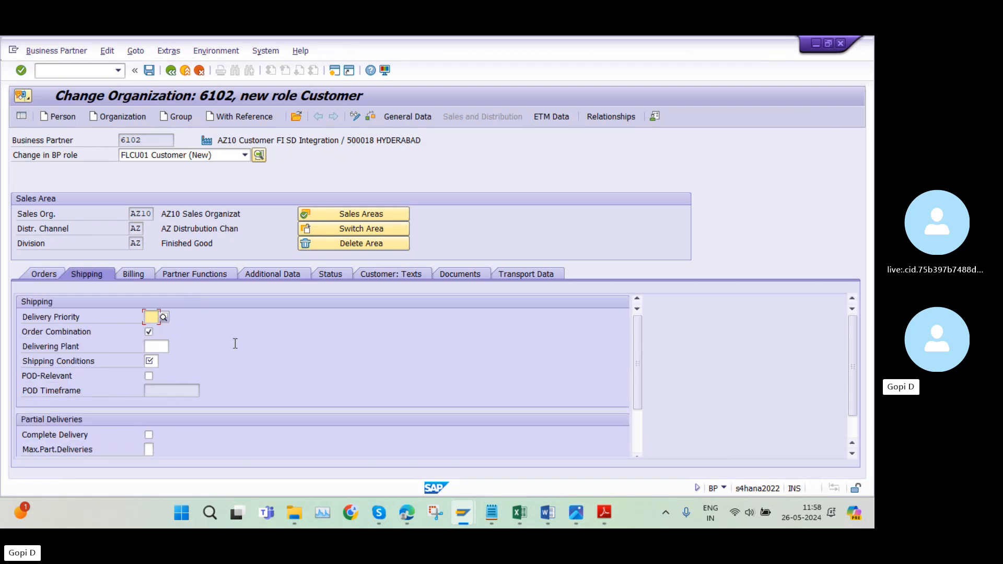
pyautogui.scroll(-3, 221, 353)
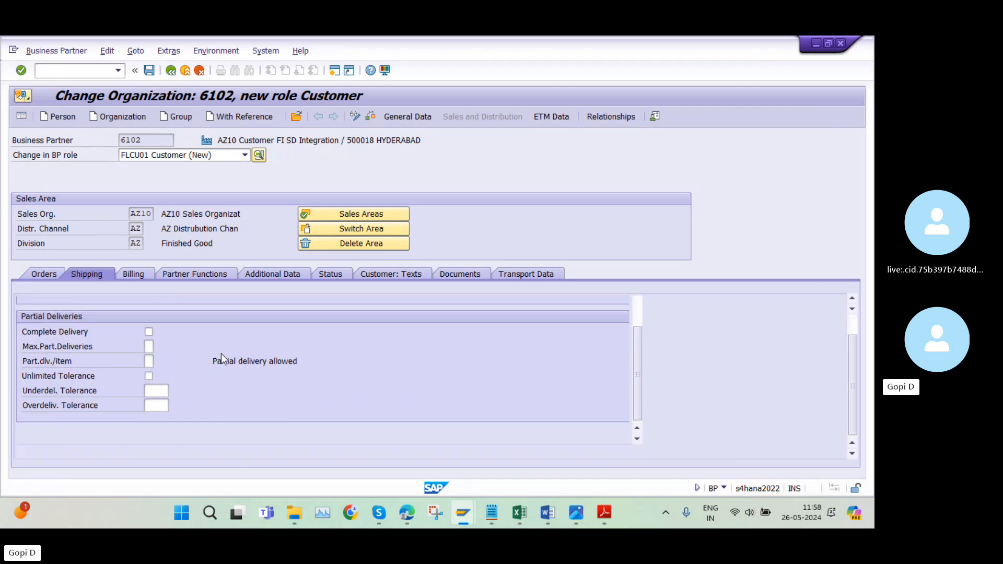
pyautogui.scroll(3, 221, 354)
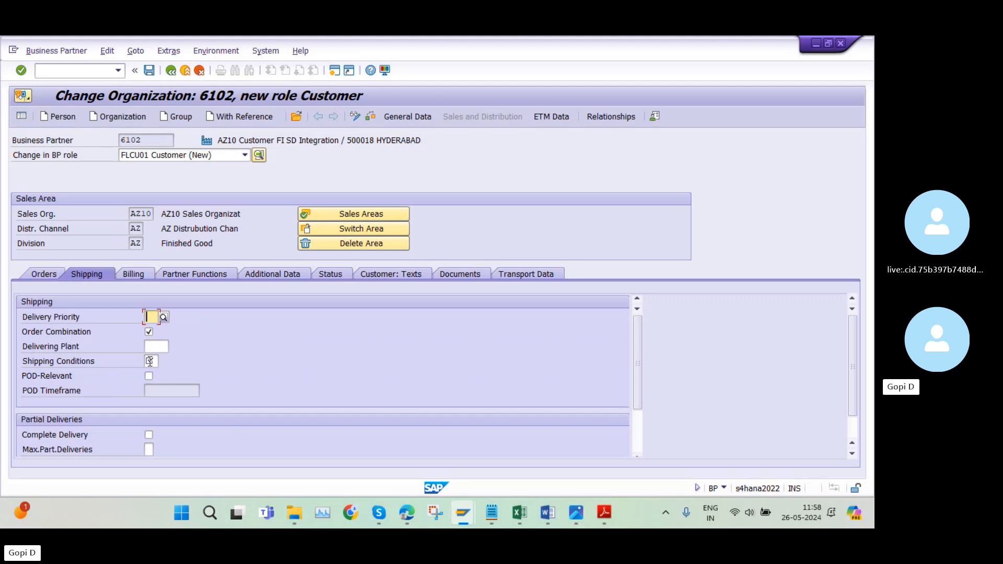
pyautogui.click(152, 361)
pyautogui.click(163, 360)
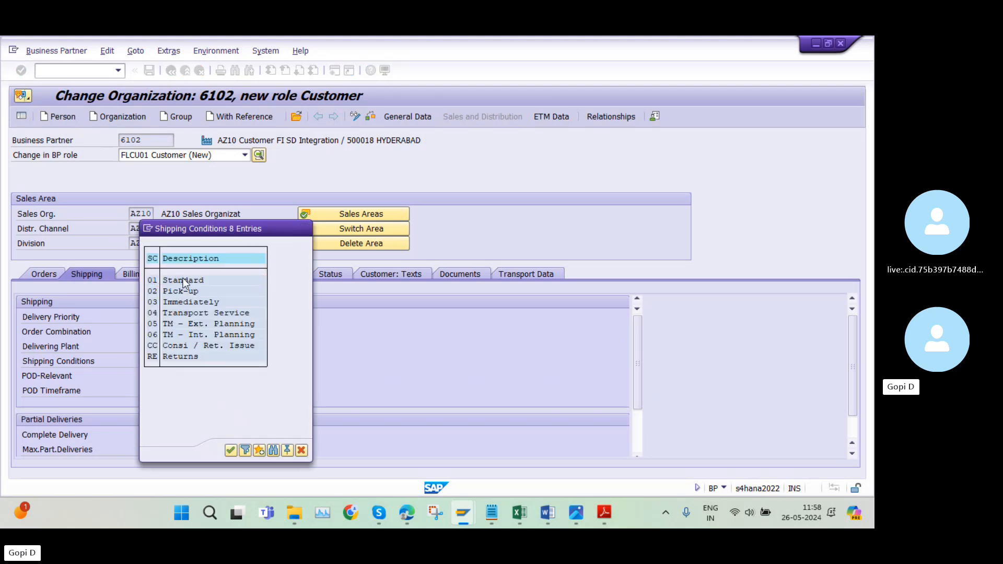
pyautogui.doubleClick(184, 283)
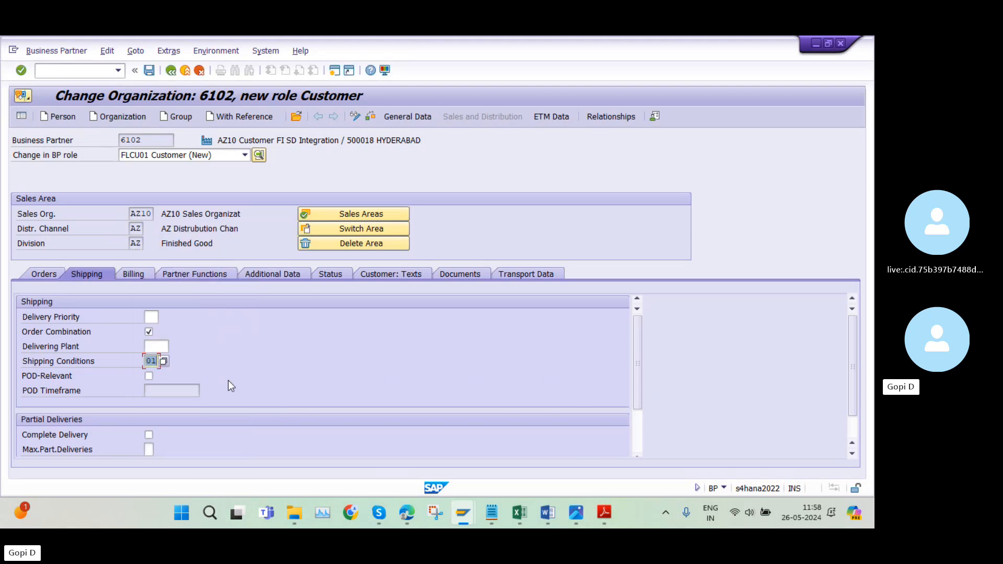
# - Review the sales area's billing data and set the terms of payment to 0001
pyautogui.click(136, 277)
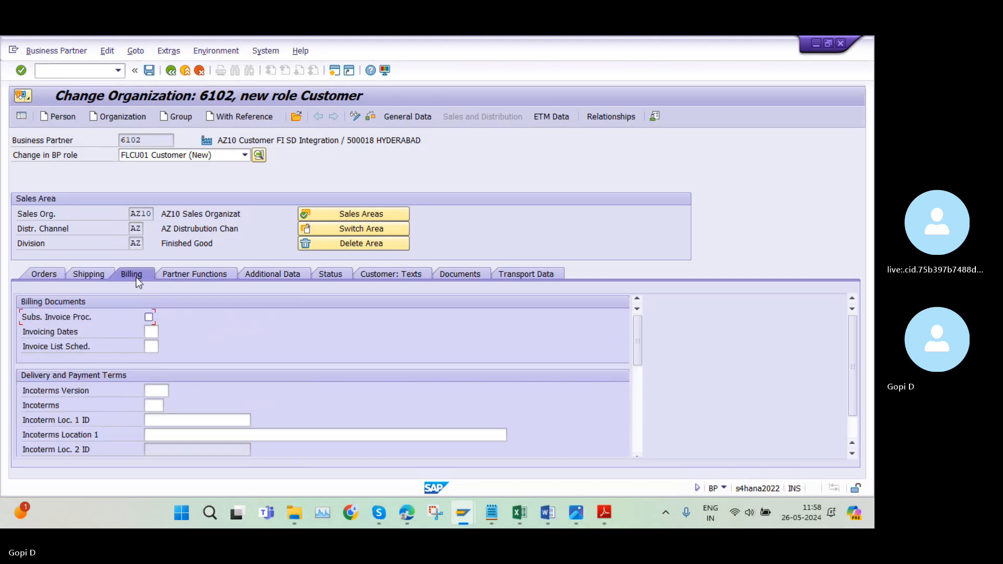
pyautogui.scroll(-5, 359, 389)
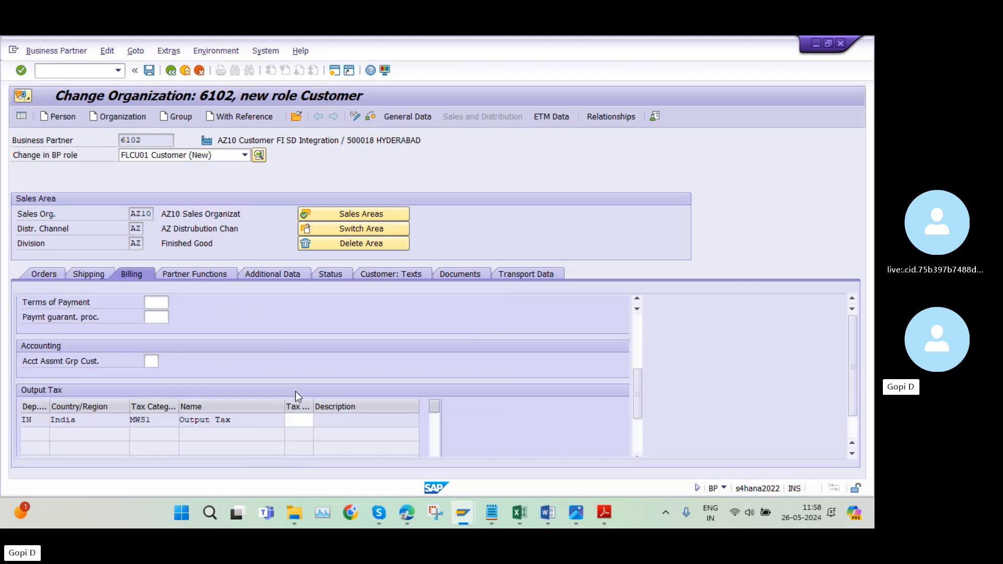
pyautogui.scroll(5, 296, 391)
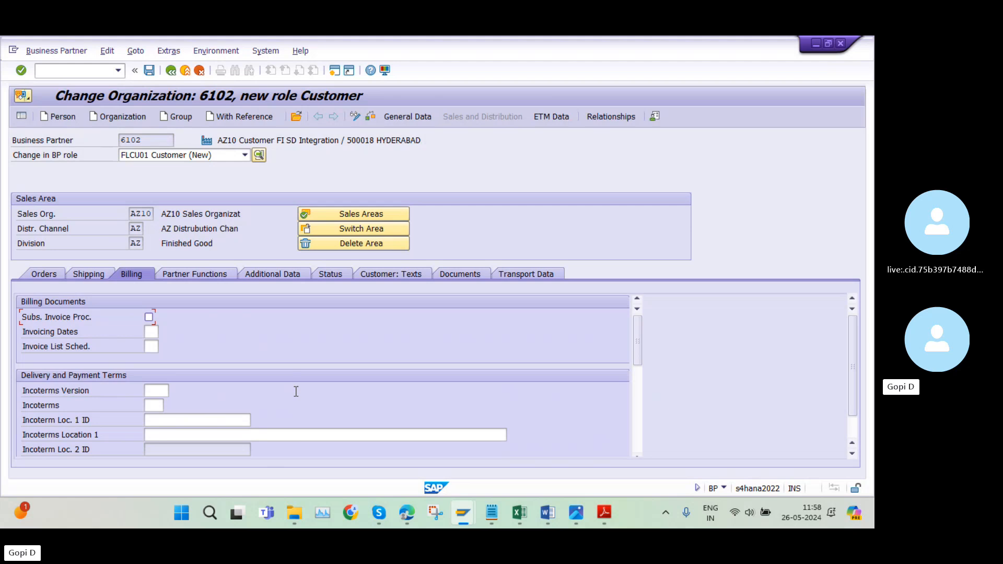
pyautogui.scroll(-4, 295, 391)
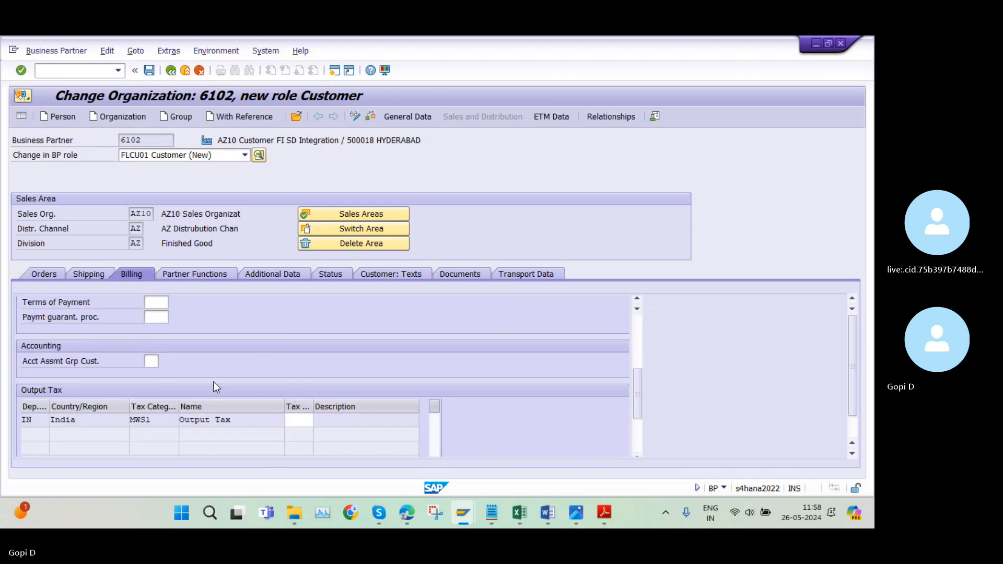
pyautogui.scroll(1, 213, 381)
pyautogui.click(157, 346)
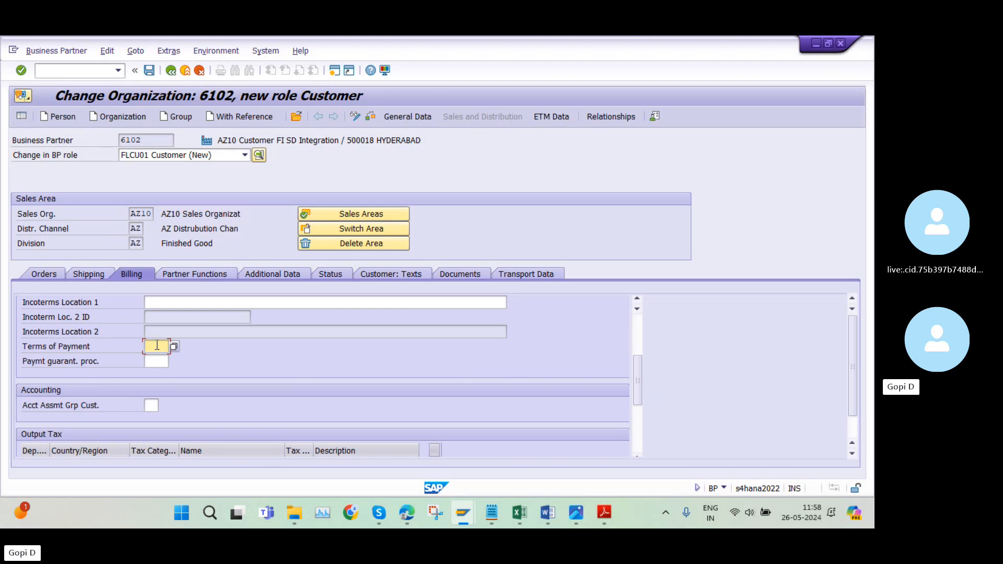
pyautogui.write('0001')
# - Set the tax classification of the India MWS1 output tax row to 0, No Tax, in the billing data
pyautogui.scroll(-1, 383, 407)
pyautogui.scroll(-1, 385, 407)
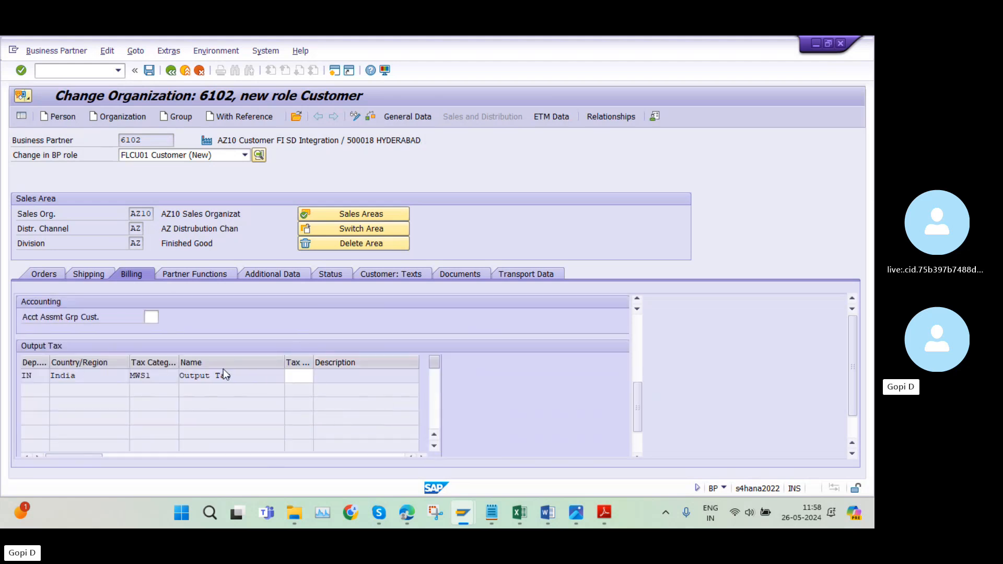
pyautogui.click(295, 376)
pyautogui.click(317, 377)
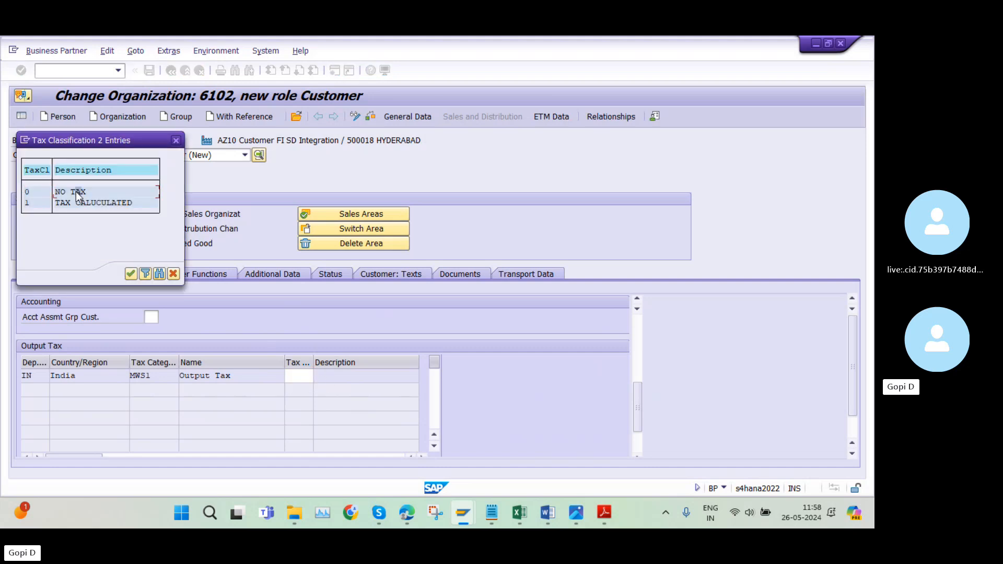
pyautogui.doubleClick(27, 192)
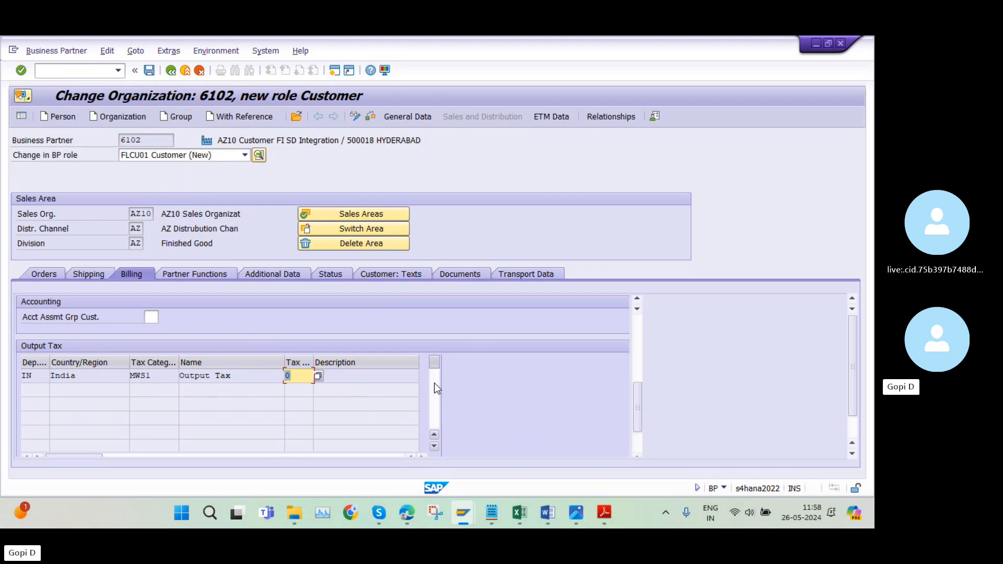
# - Check the sales area's partner functions against the VOPAN row of the Excel Configuration sheet, and widen their description column in SAP
pyautogui.click(181, 269)
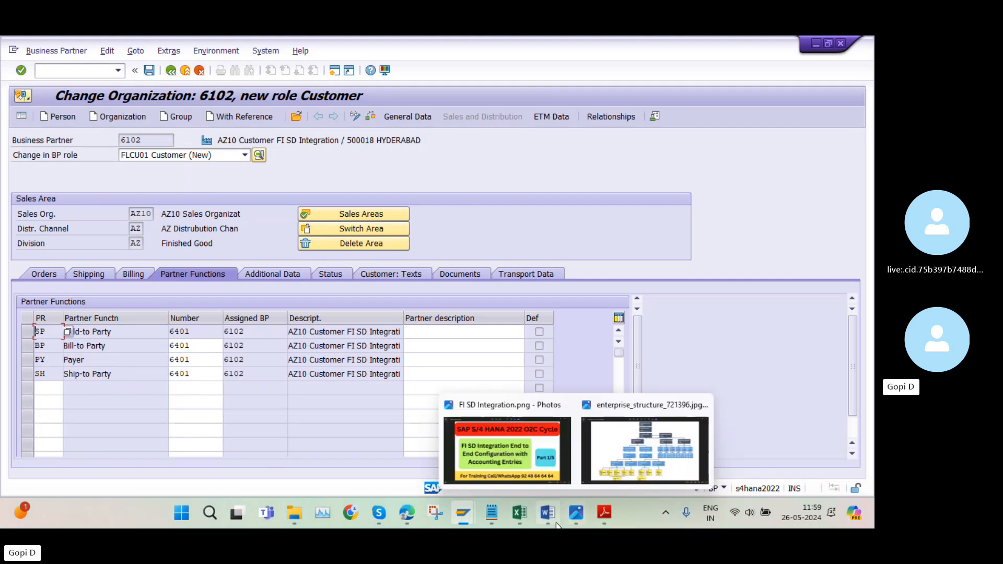
pyautogui.moveTo(520, 512)
pyautogui.click(493, 435)
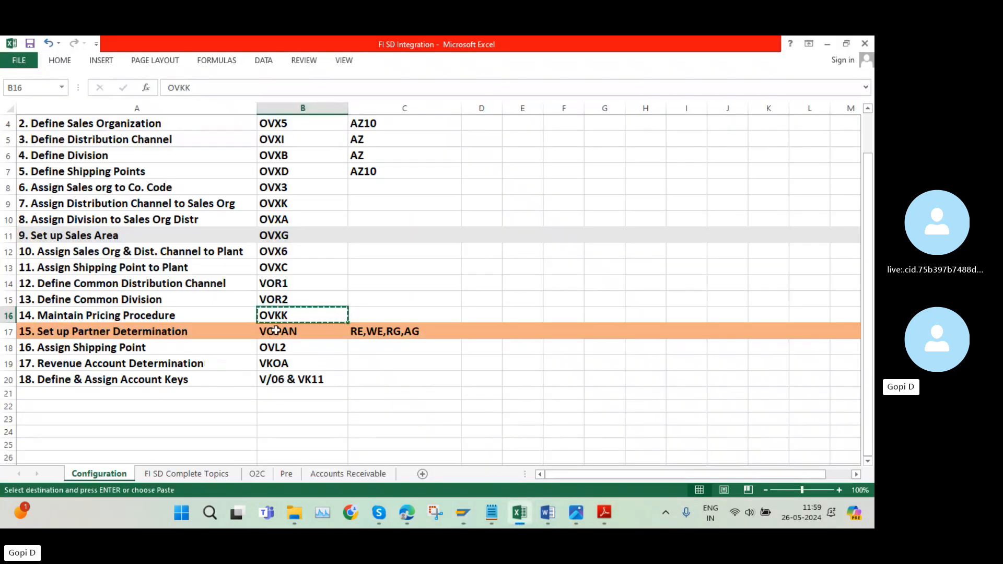
pyautogui.click(294, 332)
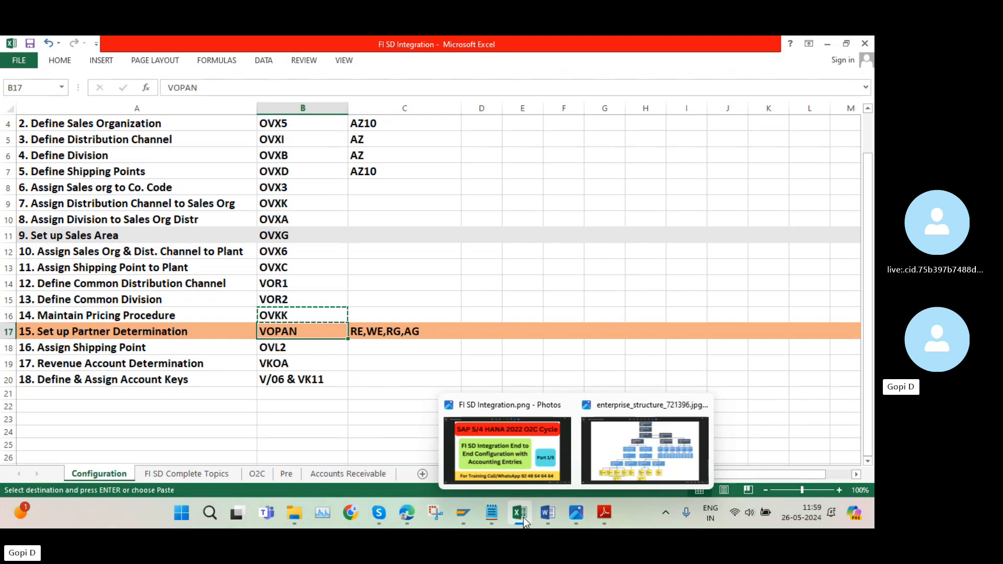
pyautogui.moveTo(458, 516)
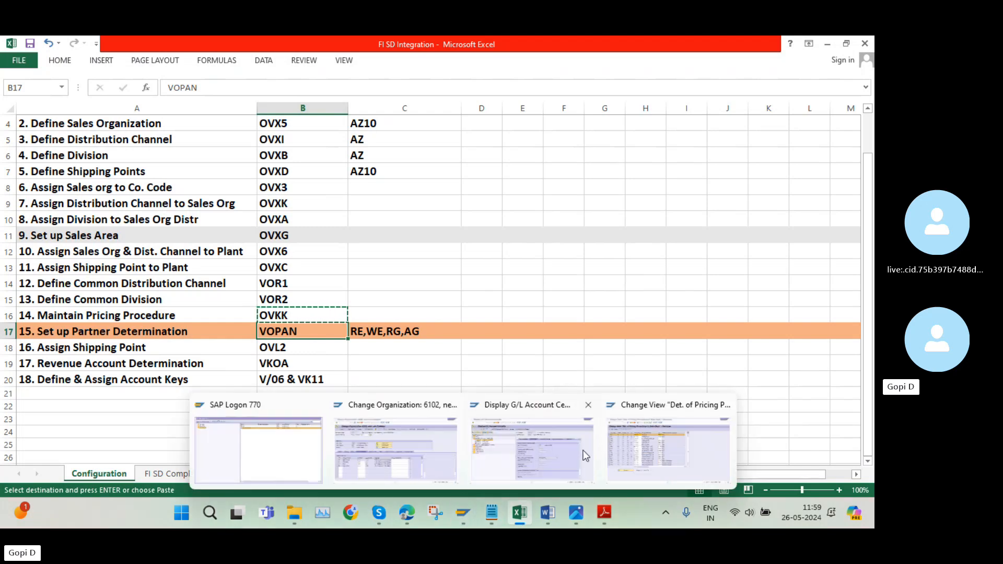
pyautogui.click(409, 461)
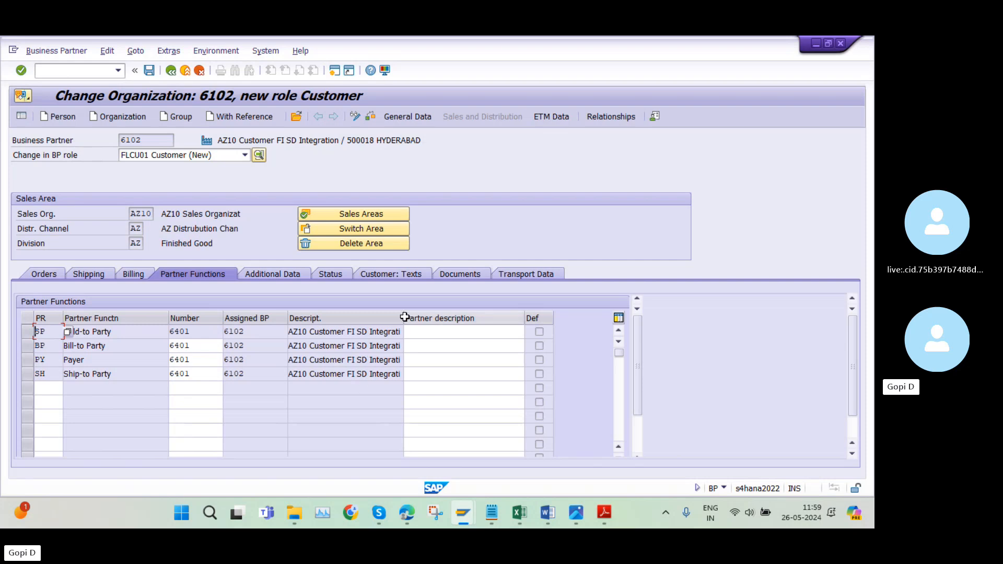
pyautogui.moveTo(405, 317); pyautogui.dragTo(445, 319)
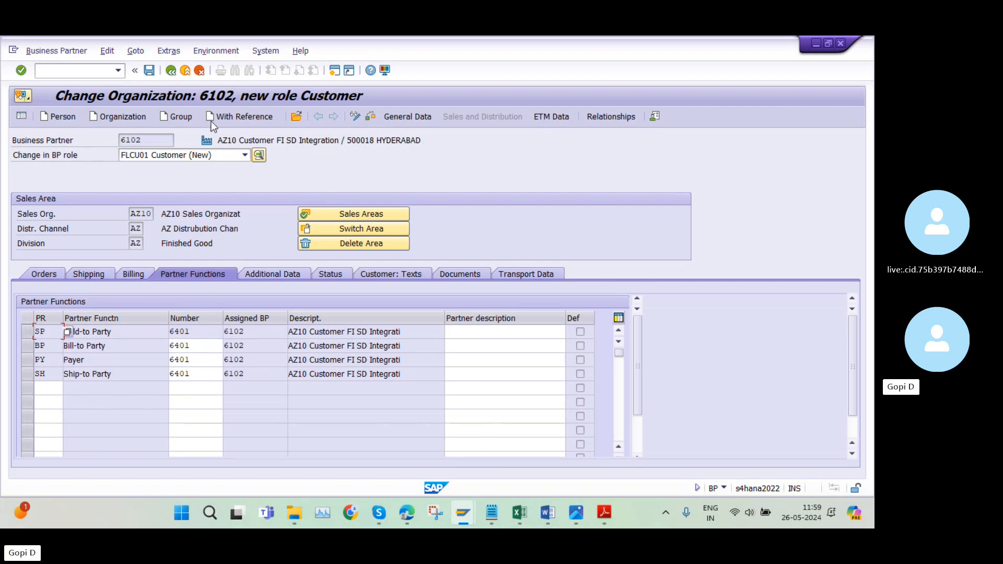
# - Save the business partner with role FLCU01 and return to the SAP Easy Access screen
pyautogui.click(149, 71)
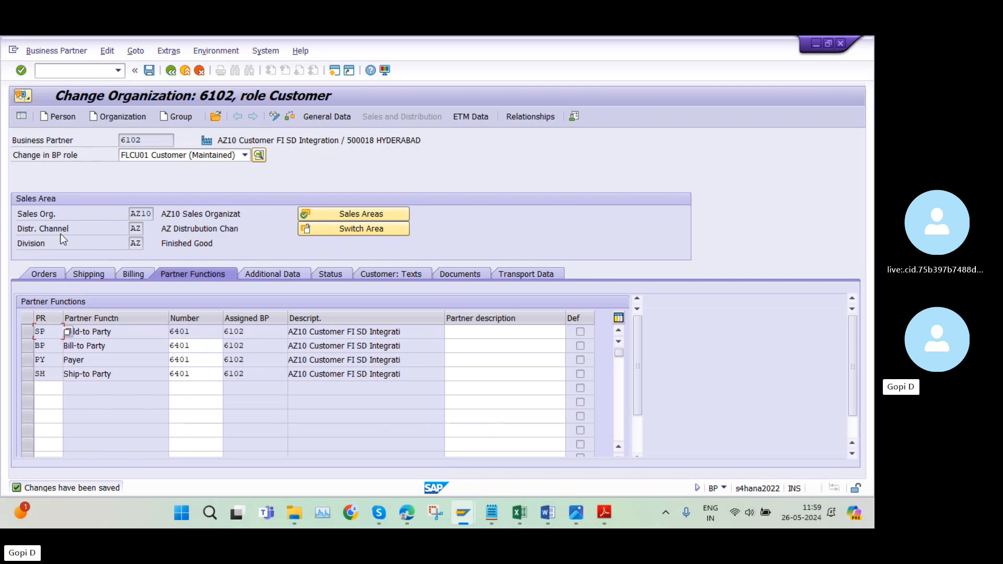
pyautogui.click(56, 278)
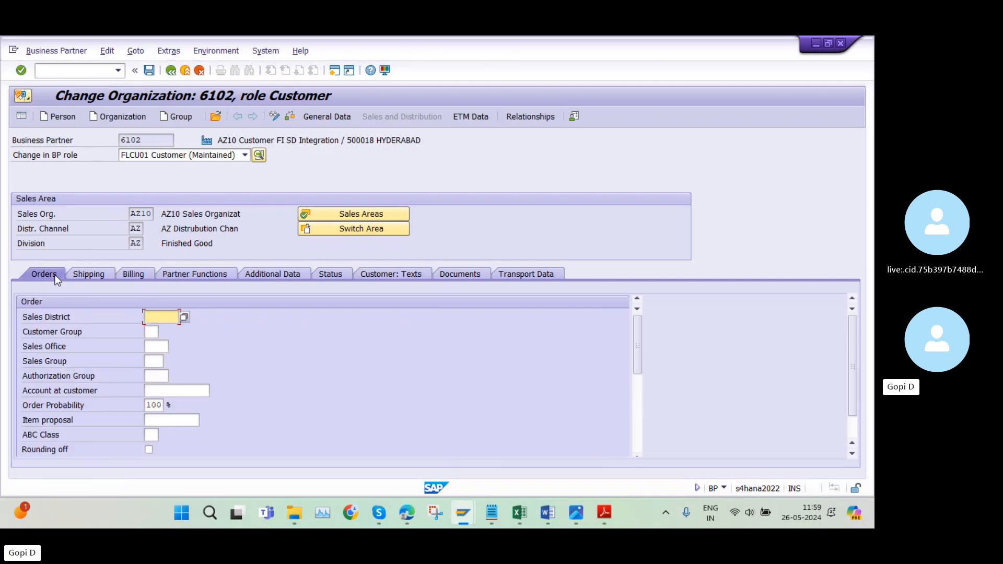
pyautogui.click(90, 273)
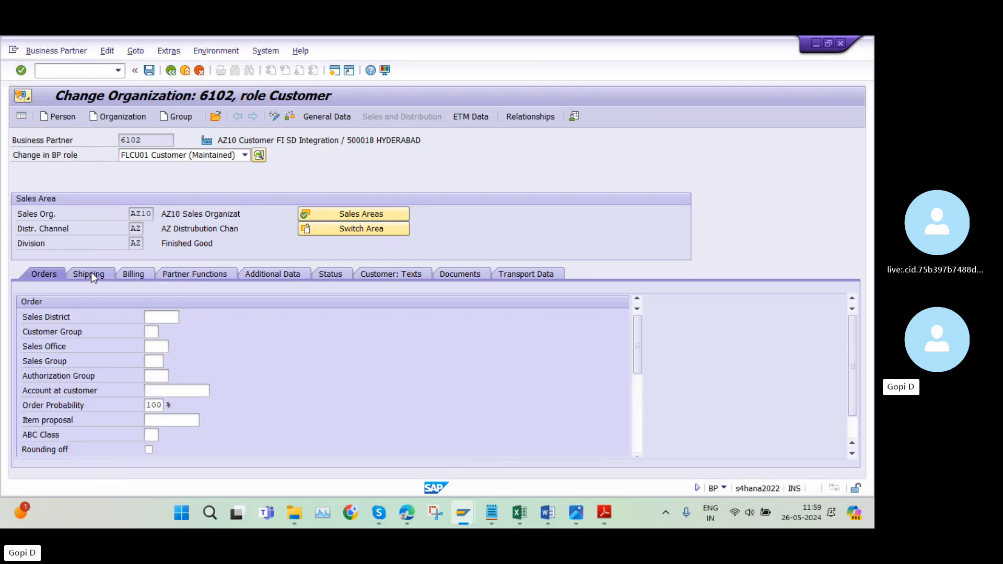
pyautogui.click(131, 275)
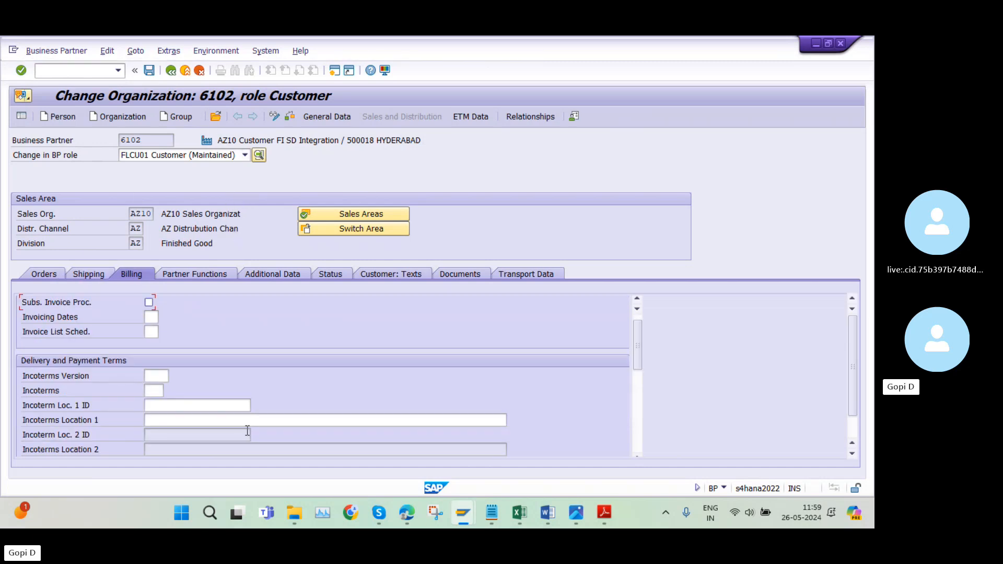
pyautogui.click(171, 71)
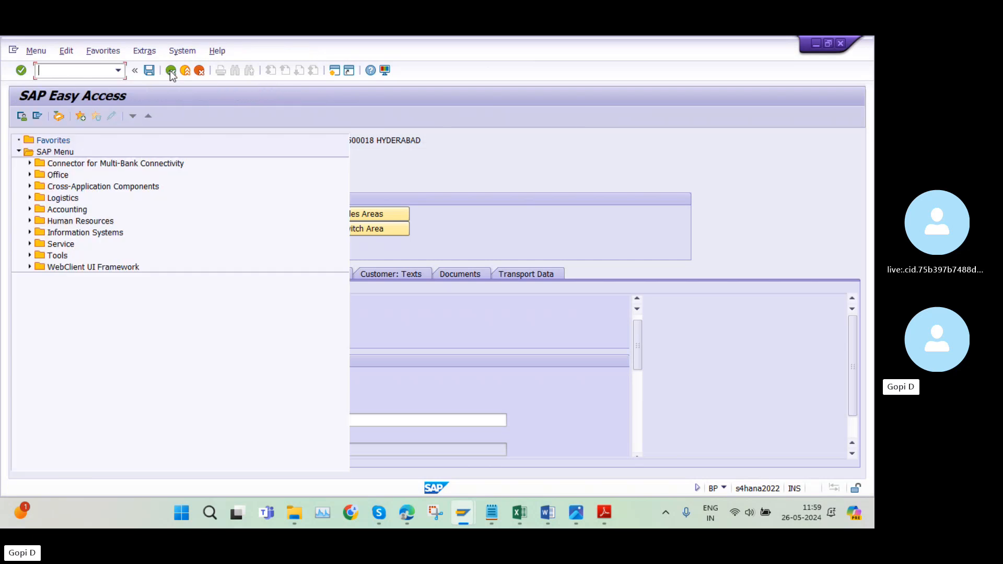
# - Copy the transaction code OVL2 from the Excel Configuration sheet and run it in the SAP Easy Access session
pyautogui.click(518, 513)
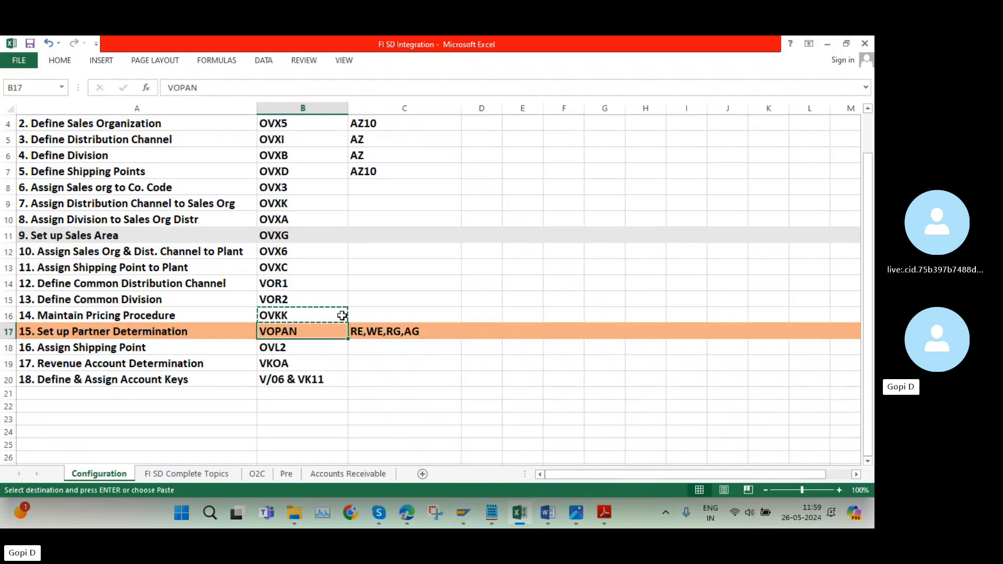
pyautogui.click(277, 348)
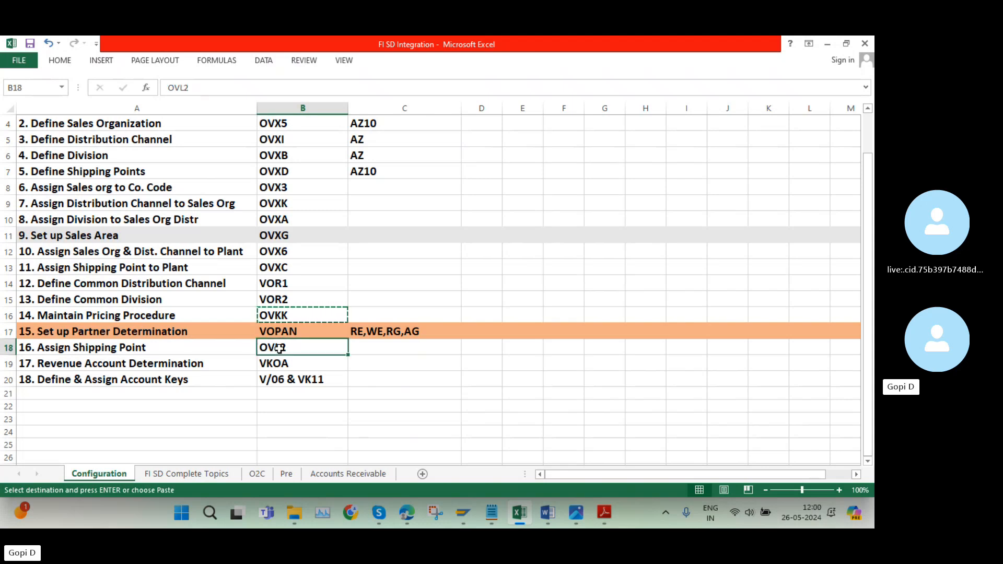
pyautogui.hotkey('ctrl', 'c')
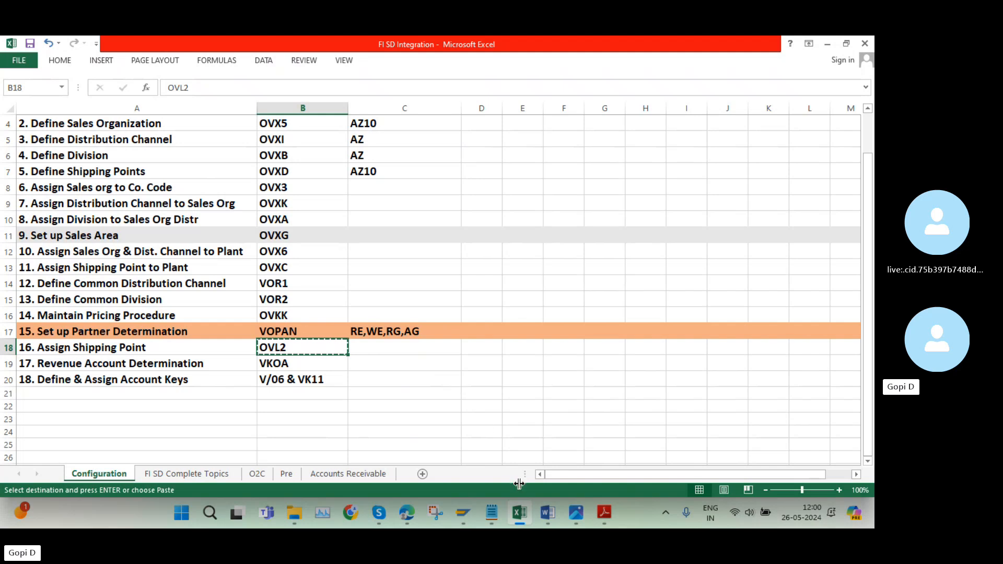
pyautogui.moveTo(466, 512)
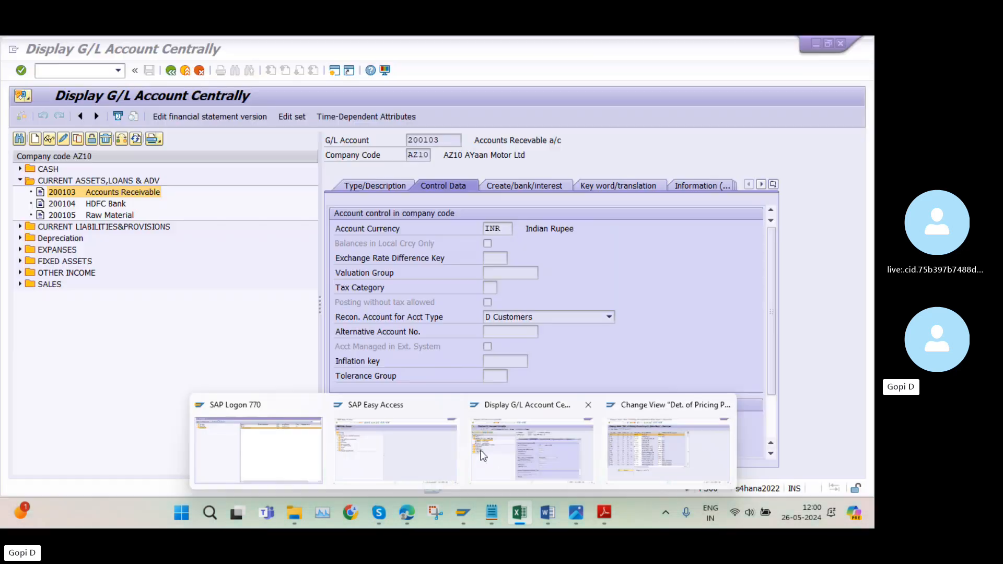
pyautogui.click(396, 451)
pyautogui.hotkey('ctrl', 'v')
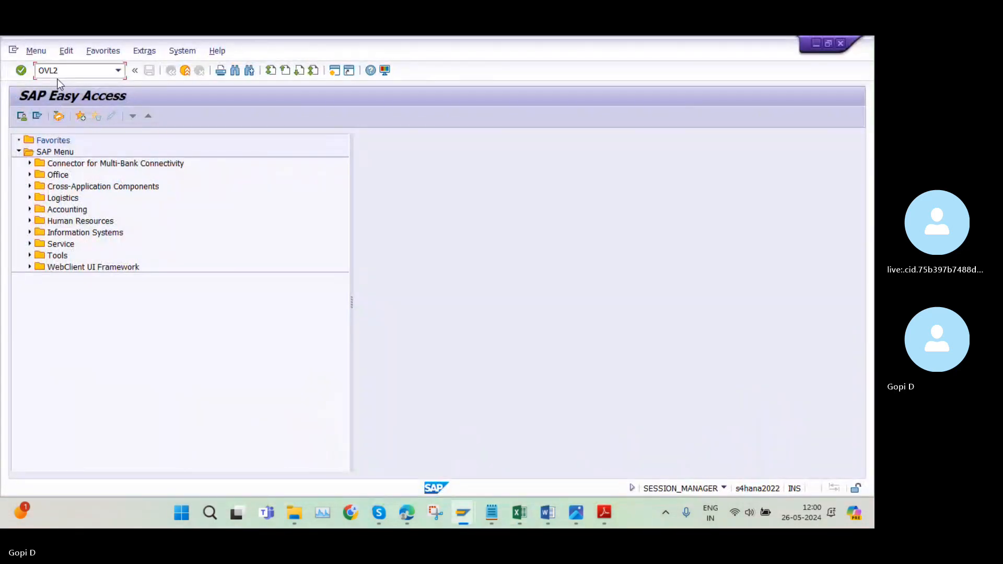
pyautogui.press('Return')
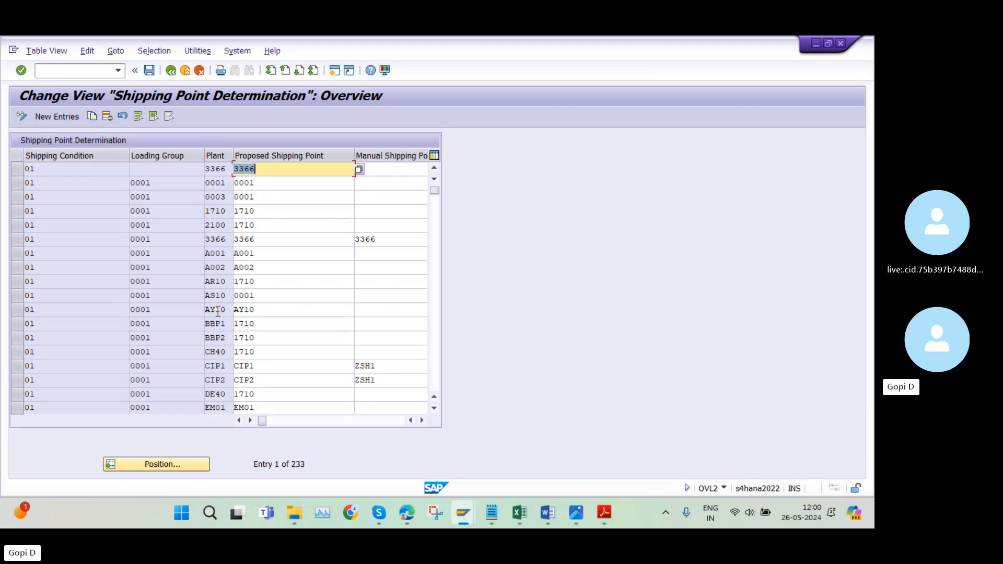
# - Copy the AY10 shipping point determination entry (shipping condition 01, loading group 0001) and set the copy's plant to AZ10
pyautogui.click(13, 301)
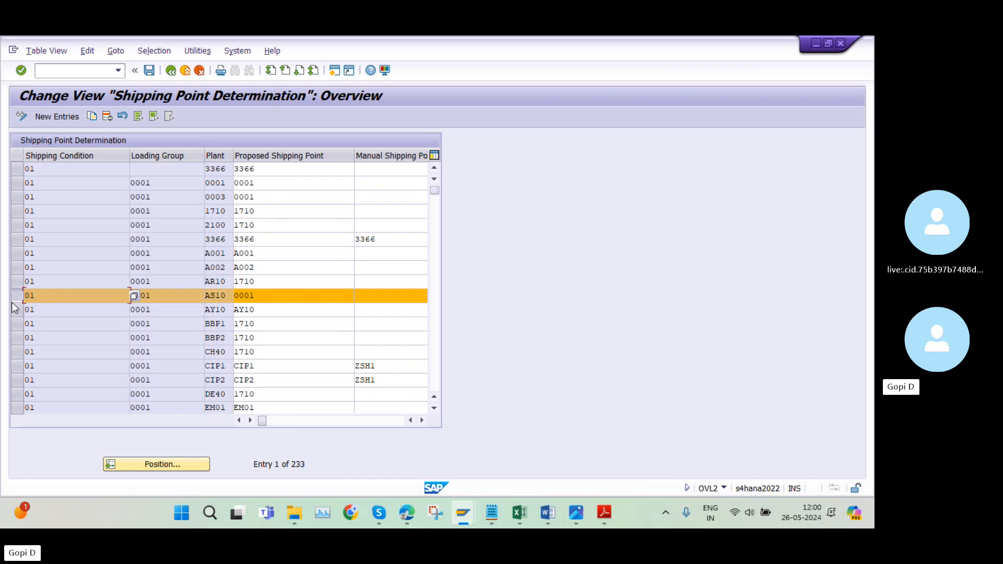
pyautogui.click(13, 297)
pyautogui.click(14, 309)
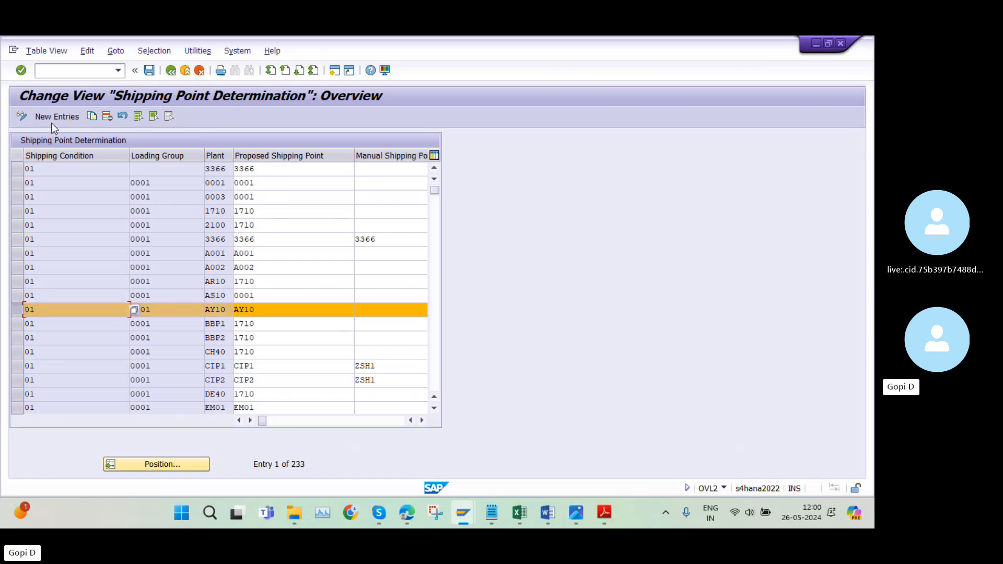
pyautogui.click(94, 117)
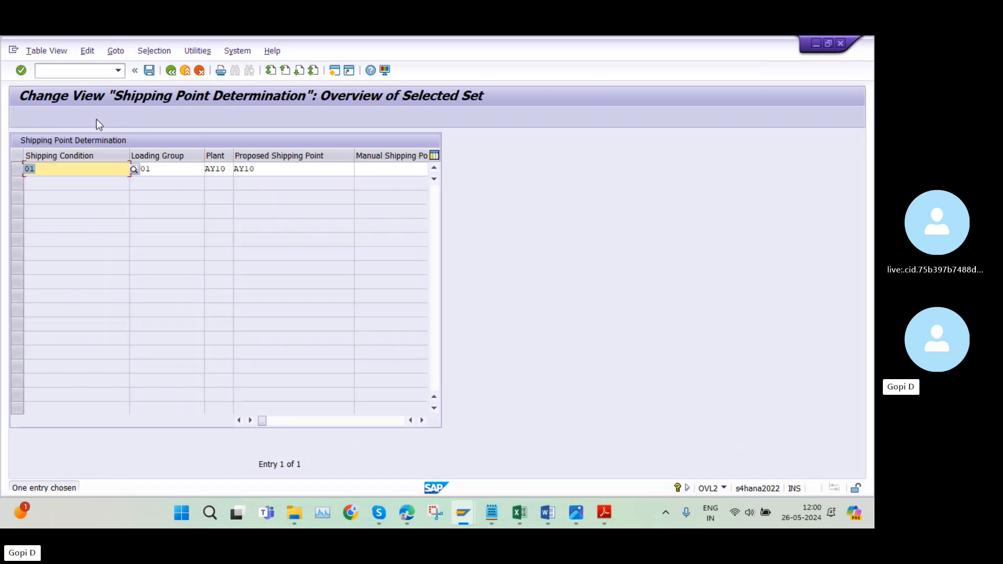
pyautogui.click(225, 167)
pyautogui.press('BackSpace')
pyautogui.press('BackSpace')
pyautogui.press('BackSpace')
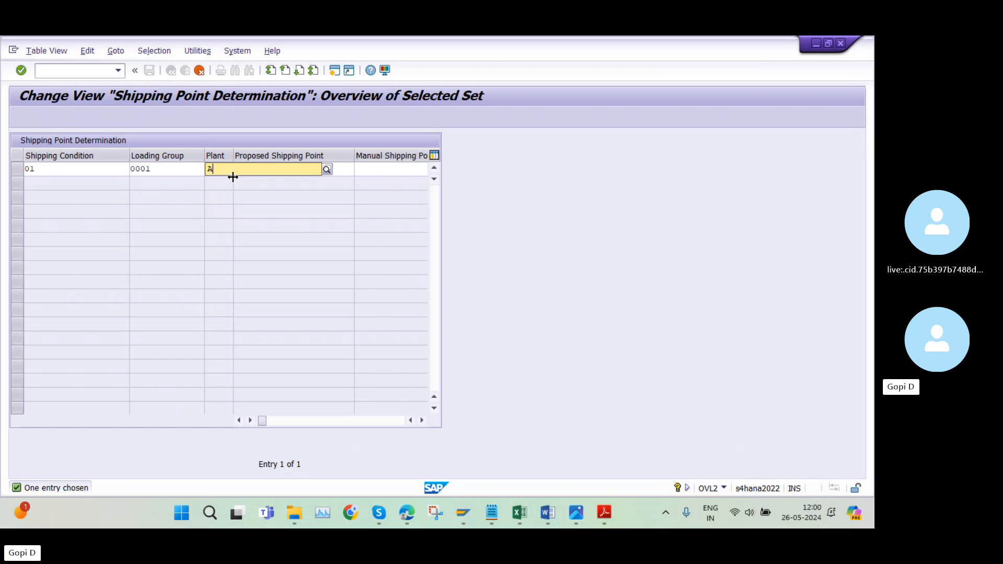
pyautogui.write('Z10')
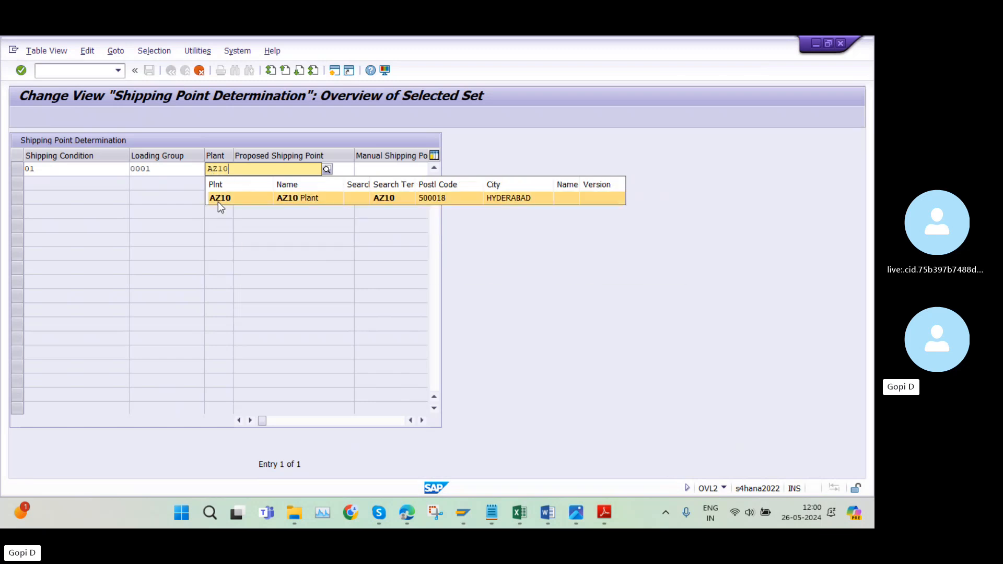
pyautogui.click(220, 198)
# - Set the proposed shipping point of the copied AZ10 plant entry to AZ10 and accept the entry
pyautogui.click(266, 168)
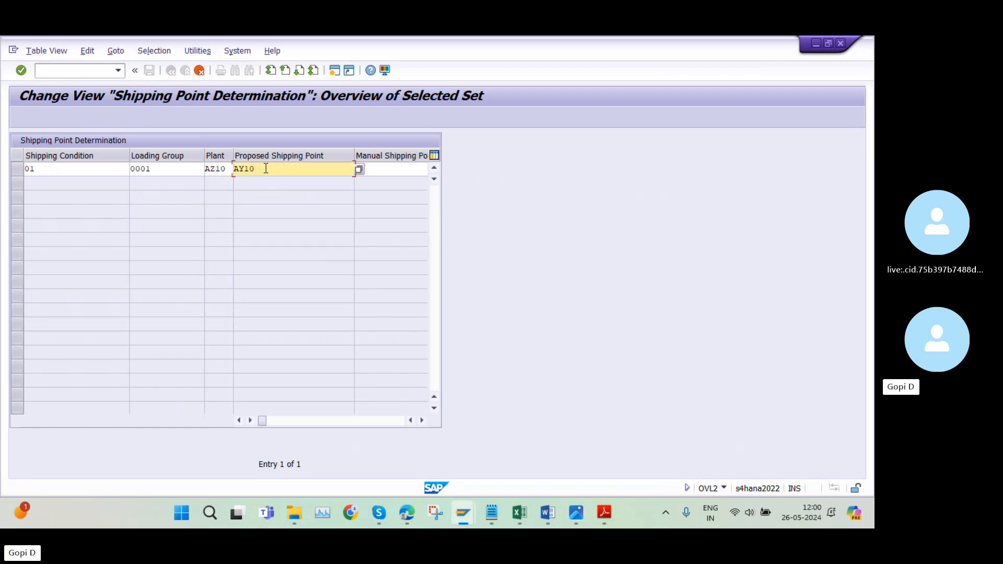
pyautogui.press('BackSpace')
pyautogui.press('BackSpace')
pyautogui.press('BackSpace')
pyautogui.write('Z10')
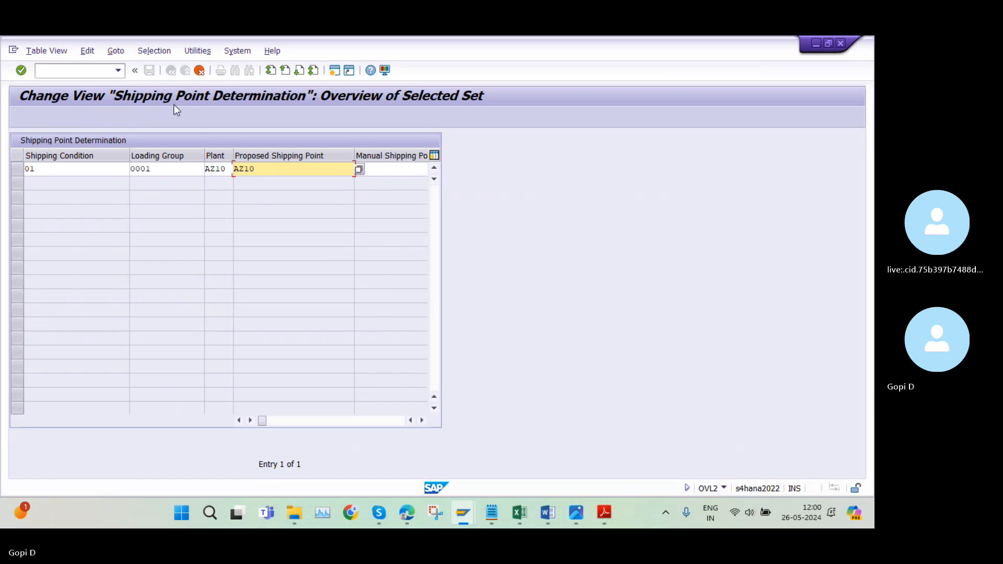
pyautogui.press('Return')
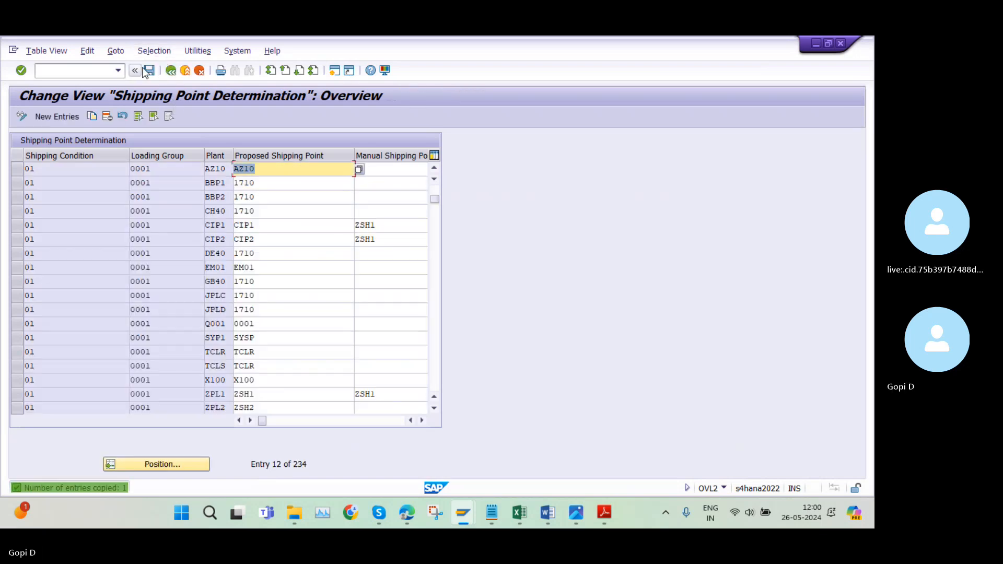
# - Save the shipping point determination under the AZ10 FI SD Integration customizing request and return to SAP Easy Access
pyautogui.click(149, 70)
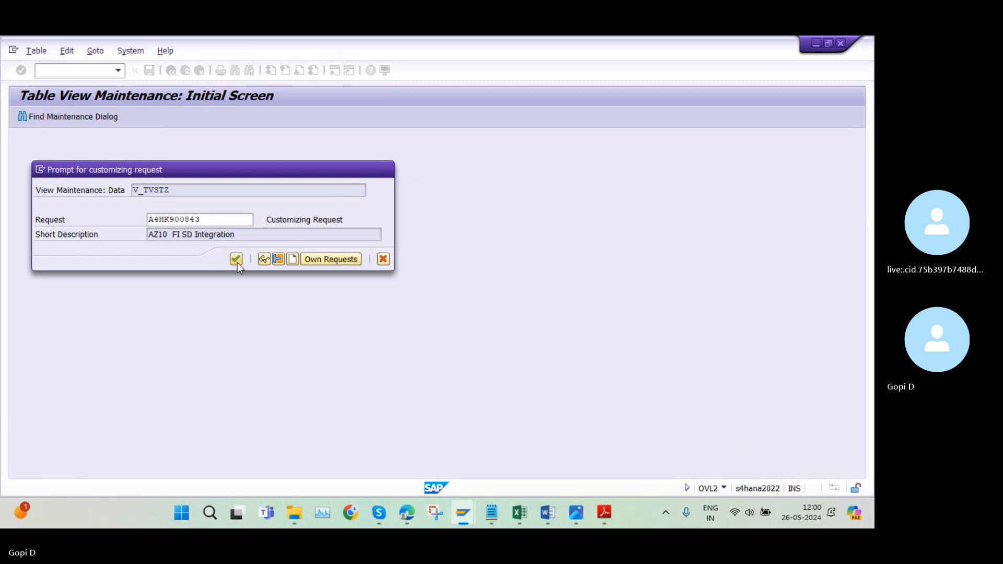
pyautogui.click(236, 260)
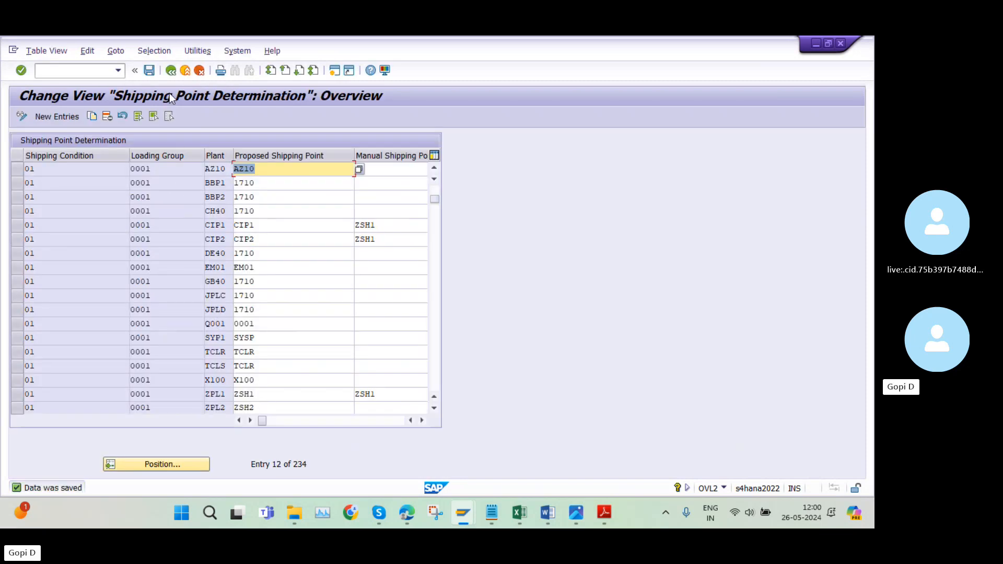
pyautogui.click(170, 70)
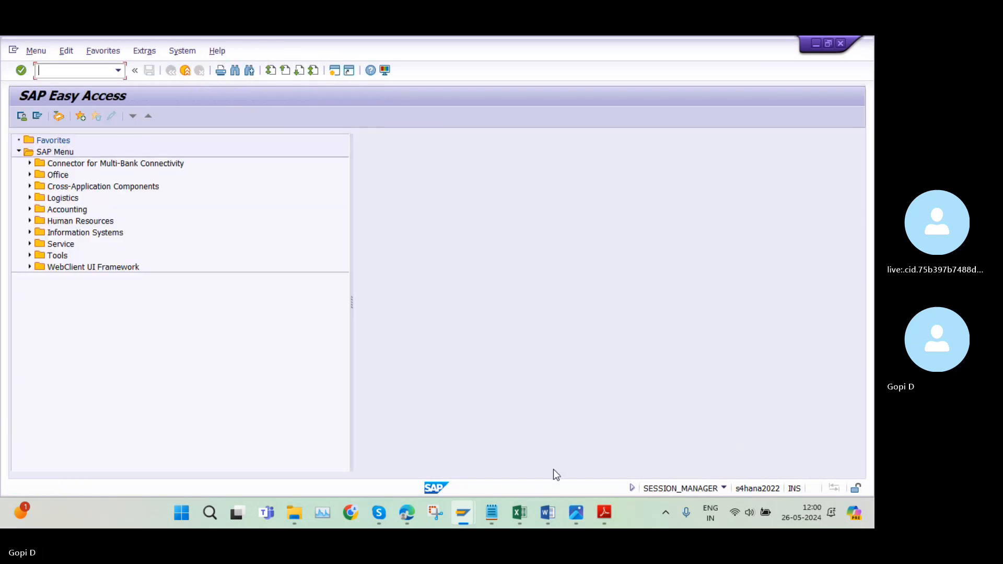
# - Copy the transaction code VKOA from the Excel Configuration sheet and run it in the SAP Easy Access session
pyautogui.moveTo(521, 516)
pyautogui.click(522, 462)
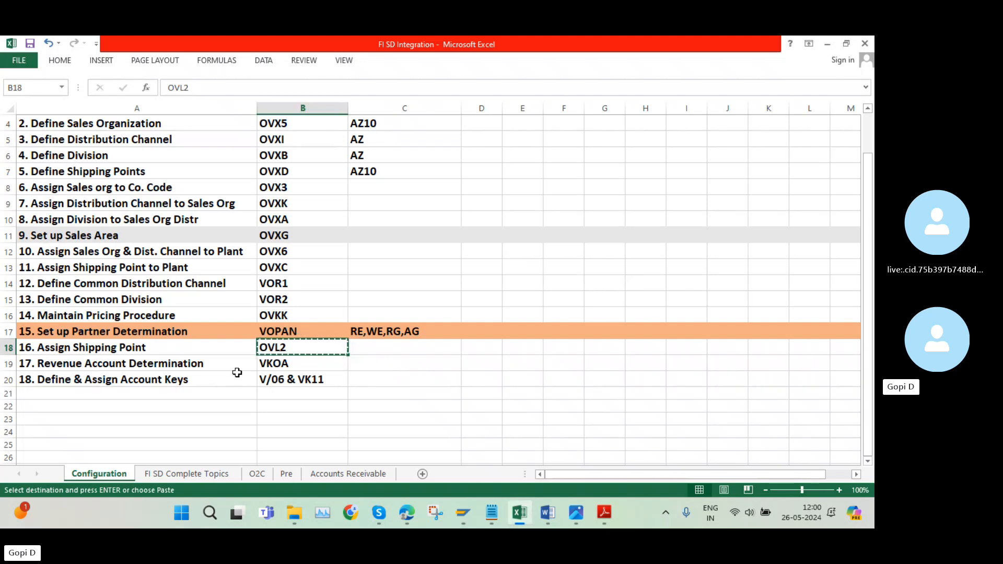
pyautogui.click(288, 369)
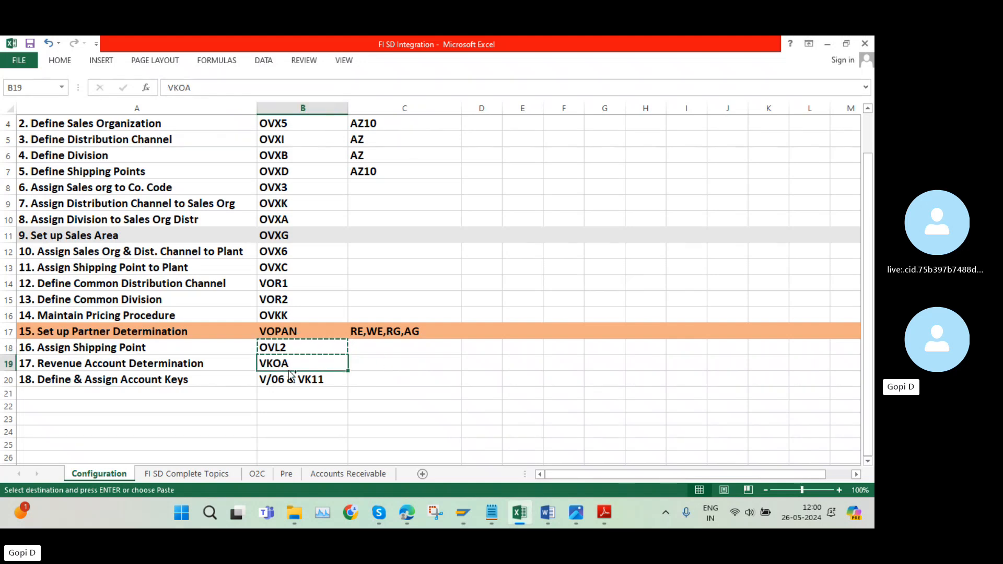
pyautogui.hotkey('ctrl', 'c')
pyautogui.moveTo(463, 523)
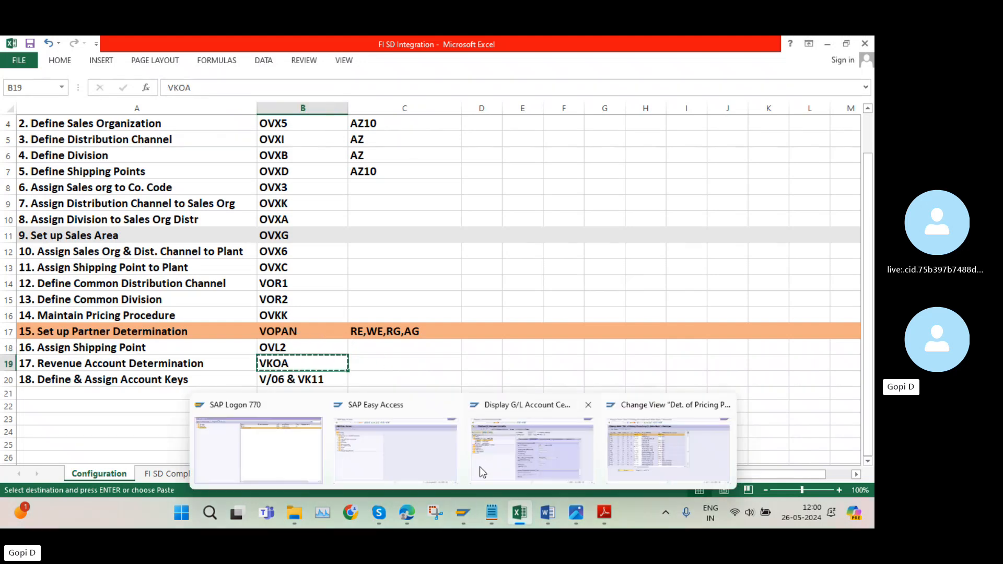
pyautogui.click(397, 445)
pyautogui.hotkey('ctrl', 'v')
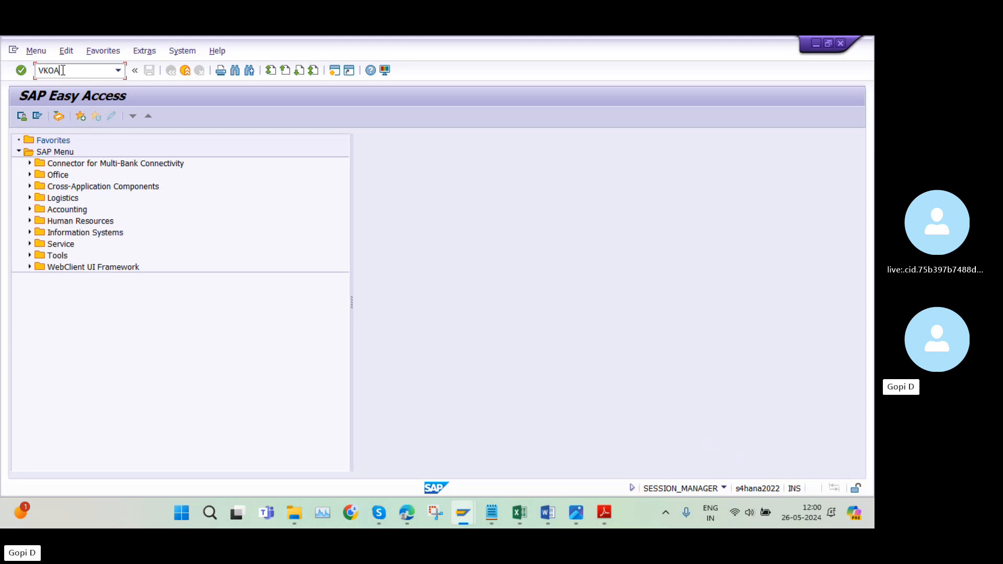
pyautogui.press('Return')
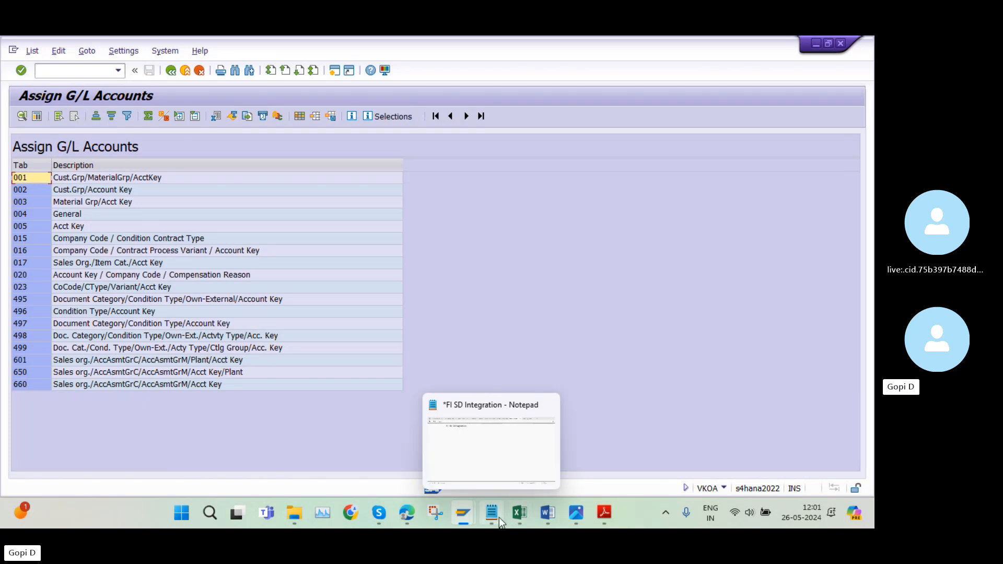
pyautogui.click(378, 512)
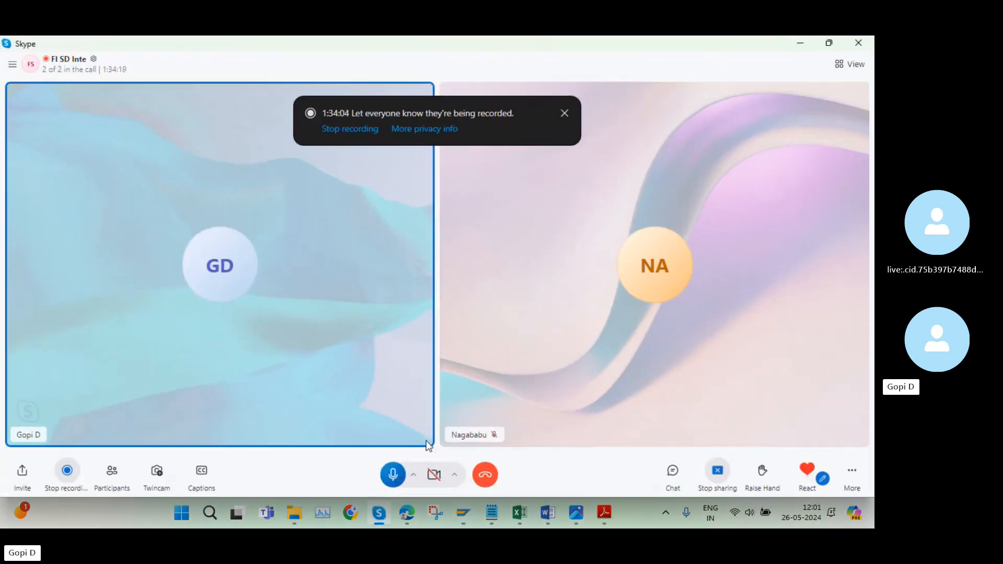
pyautogui.click(800, 43)
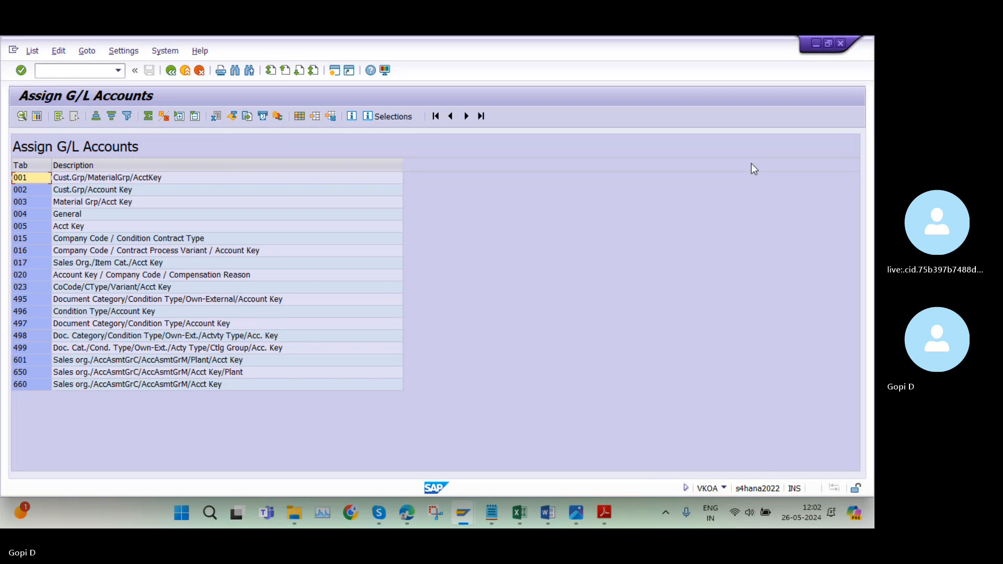
pyautogui.click(379, 512)
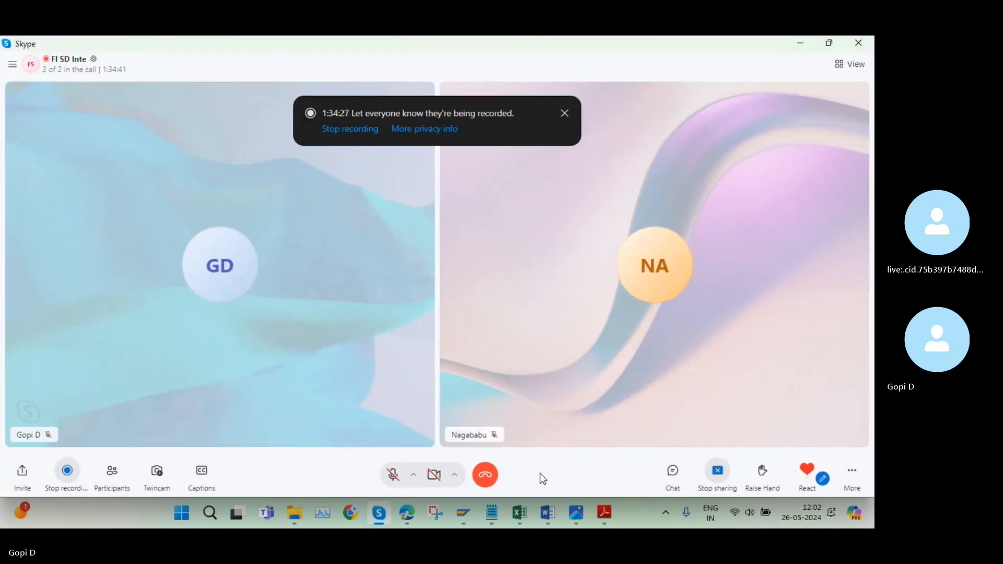
pyautogui.click(719, 476)
pyautogui.click(741, 446)
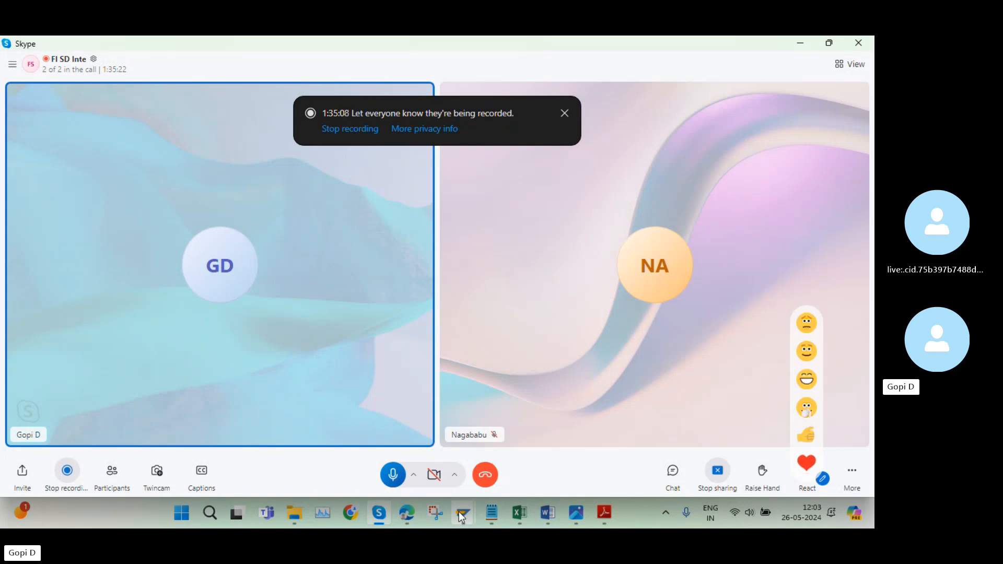
pyautogui.moveTo(463, 512)
pyautogui.click(397, 440)
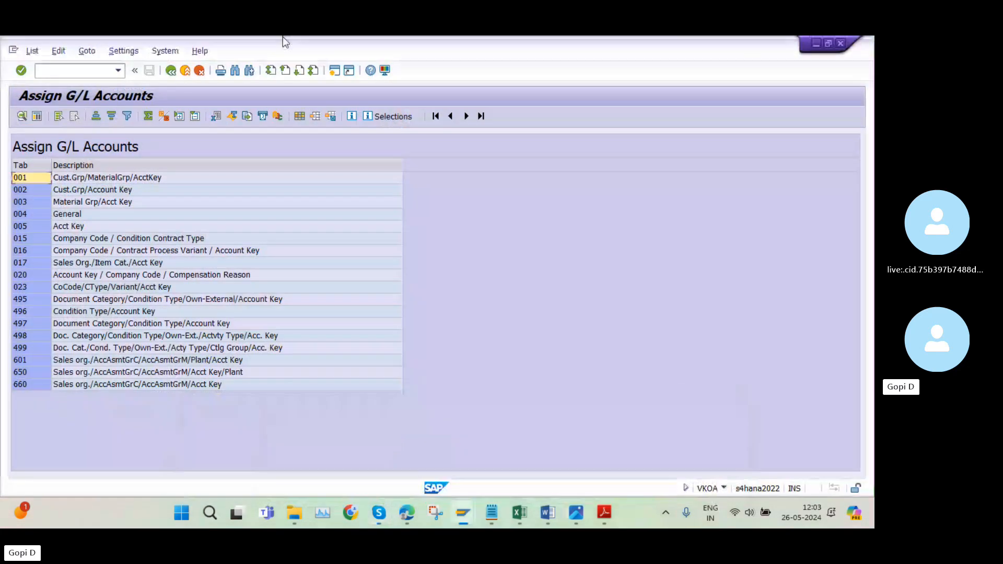
# - Open table 003, Material Grp/Acct Key, and view the possible values for the first row's application and condition type
pyautogui.doubleClick(86, 202)
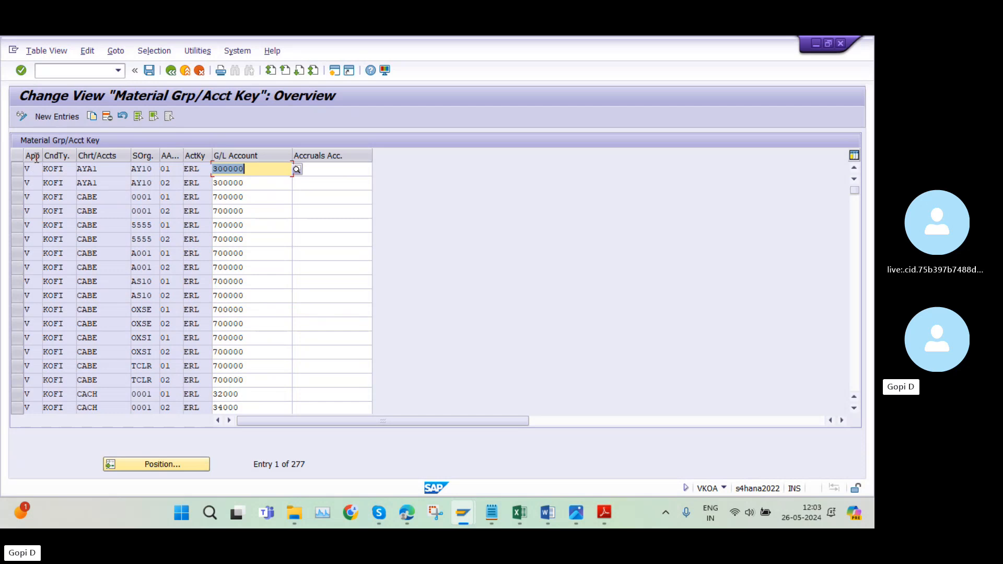
pyautogui.click(50, 173)
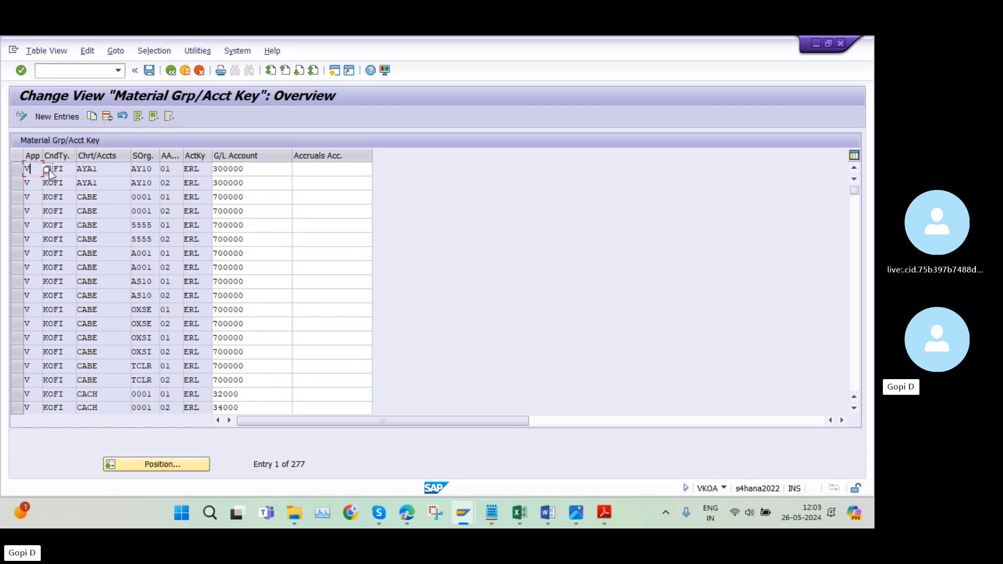
pyautogui.press('F4')
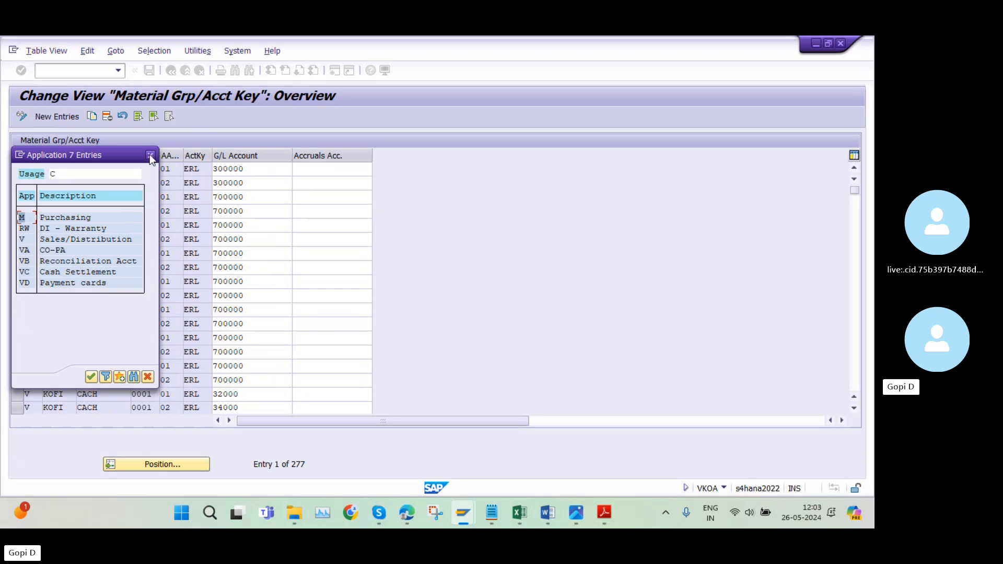
pyautogui.click(150, 155)
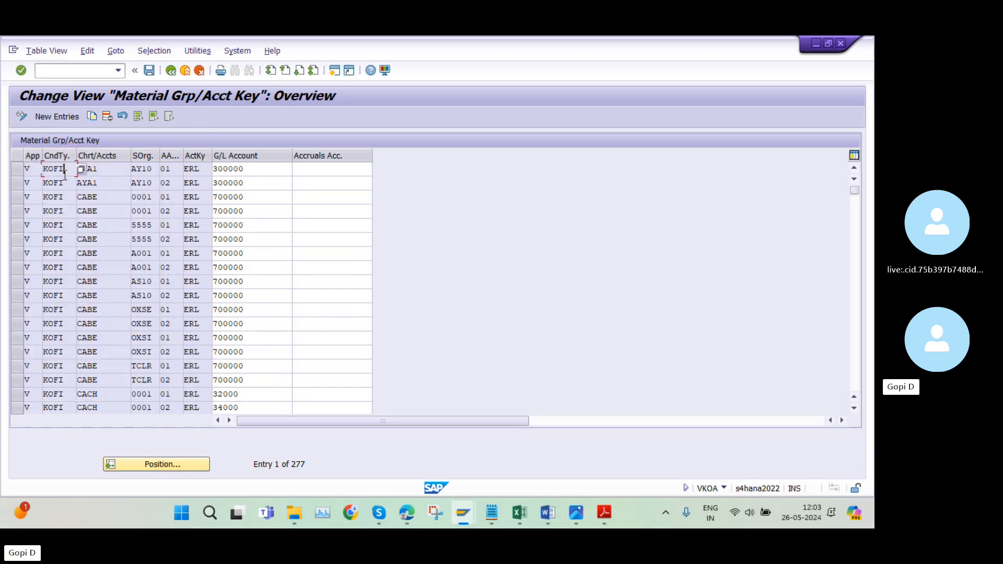
pyautogui.press('F4')
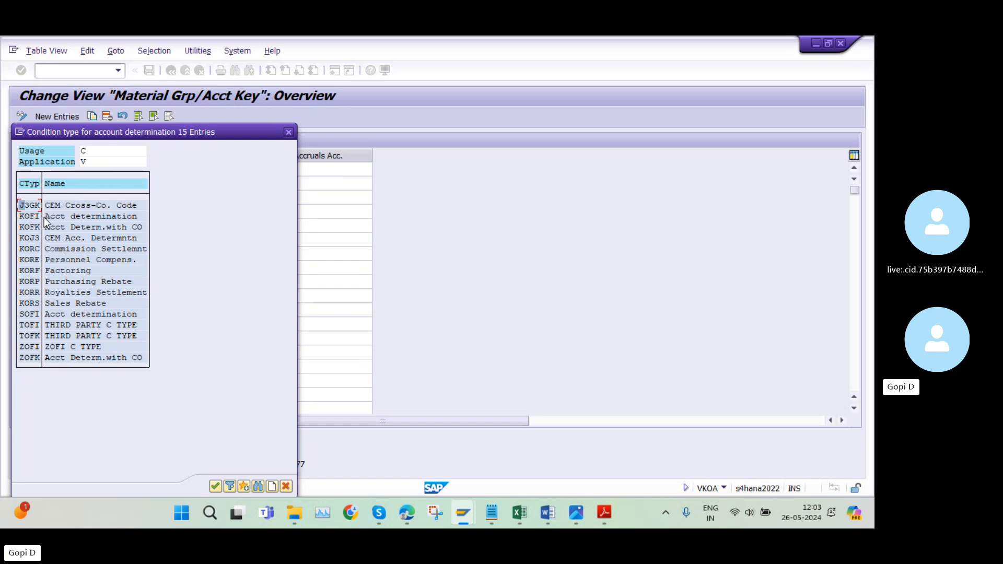
pyautogui.click(760, 167)
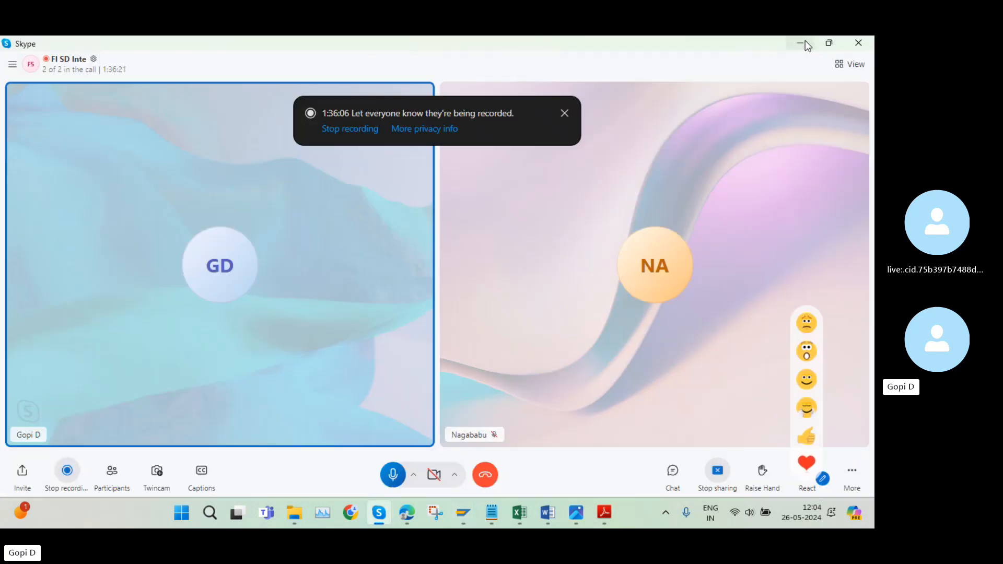
pyautogui.click(805, 40)
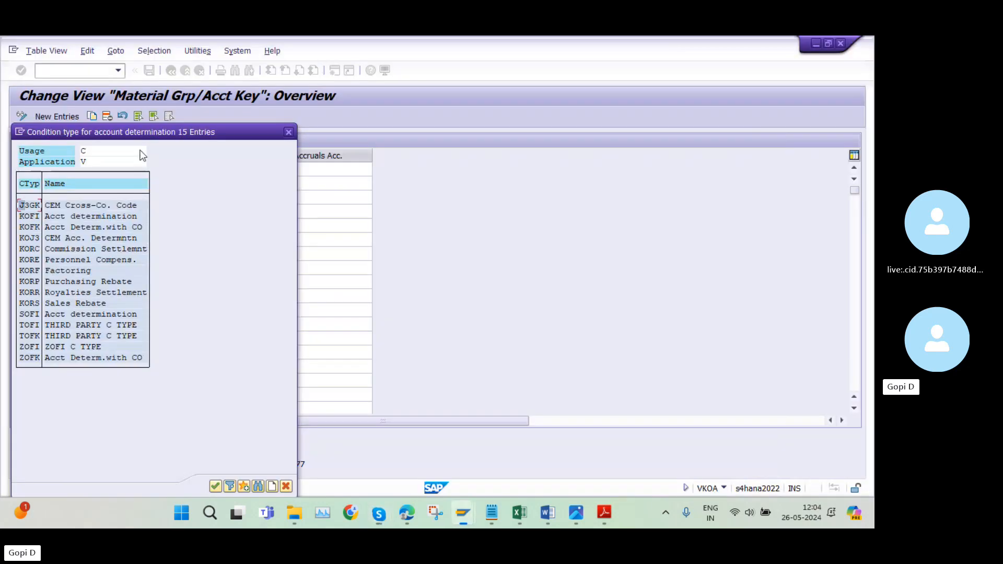
pyautogui.click(288, 133)
# - Review the first row's chart of accounts, sales organization, material account assignment group, account key and G/L account
pyautogui.click(100, 169)
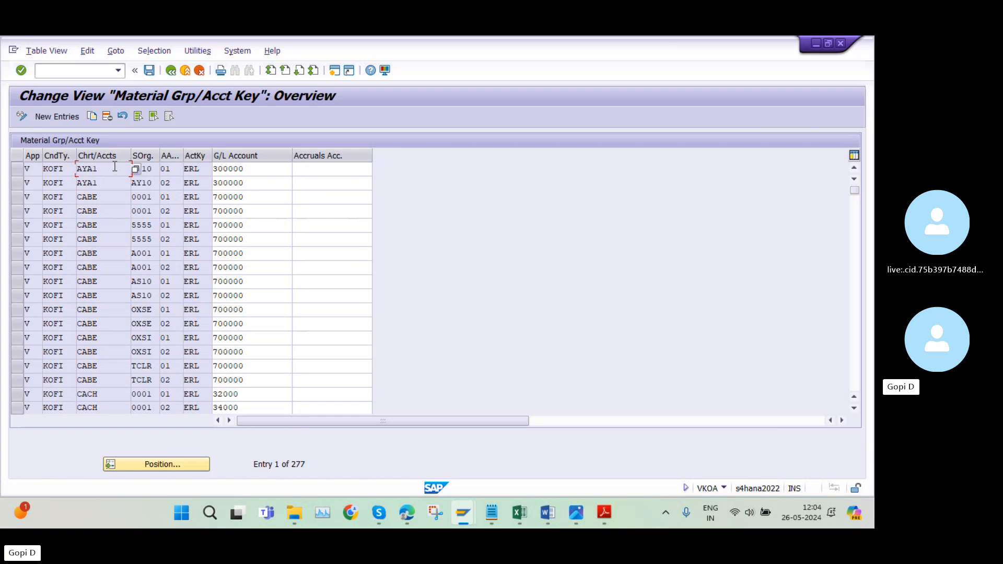
pyautogui.press('Tab')
pyautogui.press('Tab')
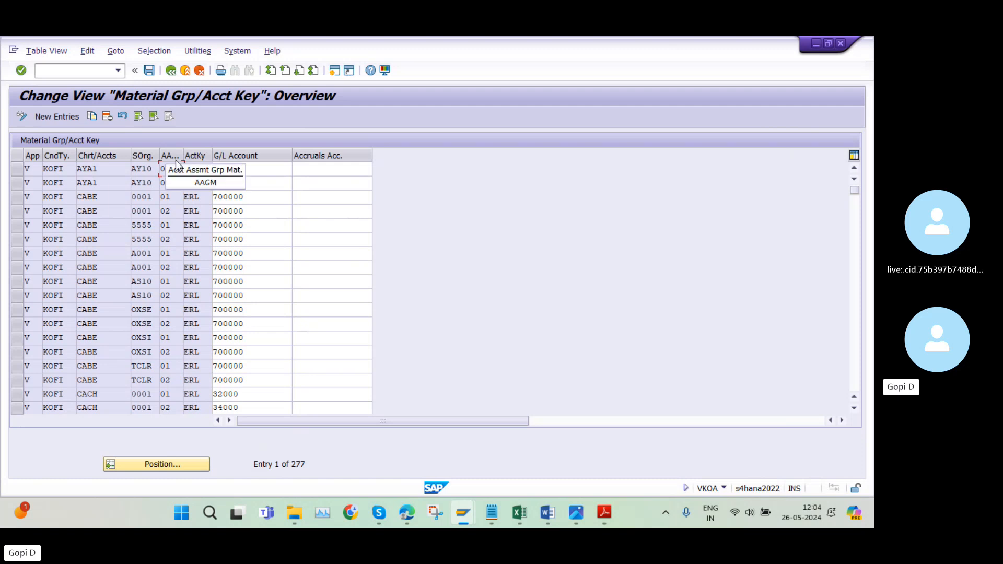
pyautogui.click(200, 168)
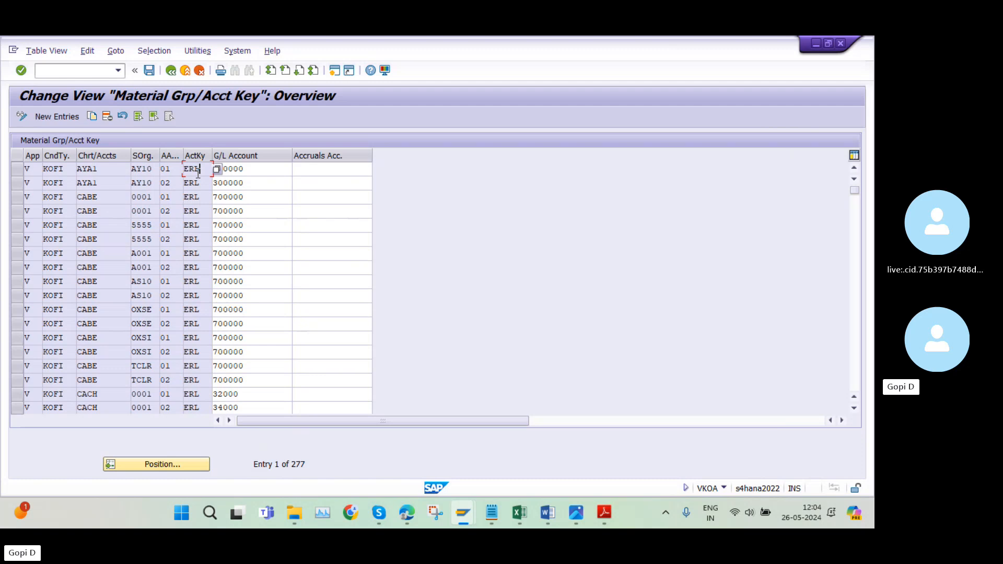
pyautogui.click(253, 168)
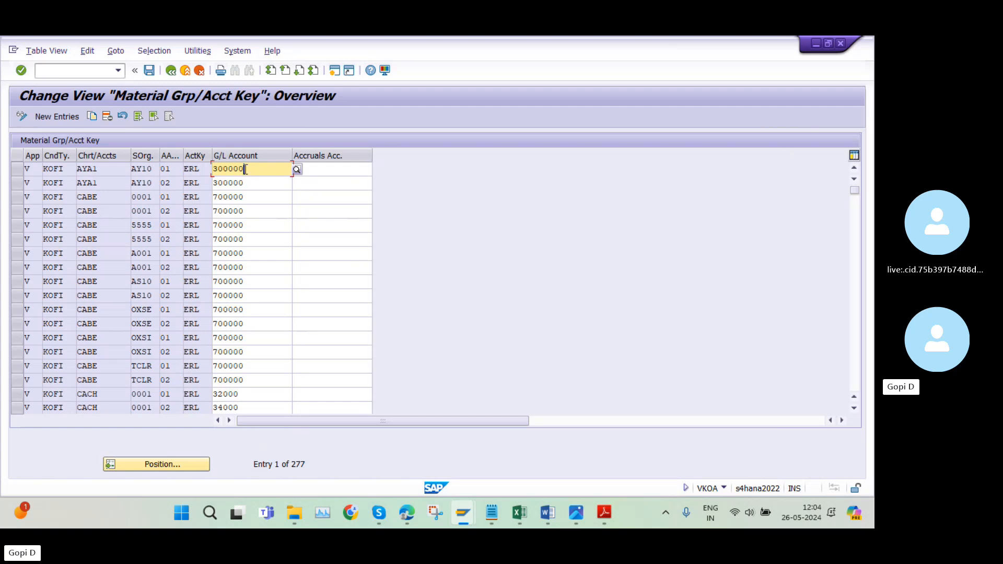
# - Return to the Assign G/L Accounts list and open table 001, Cust.Grp/MaterialGrp/AcctKey
pyautogui.click(174, 73)
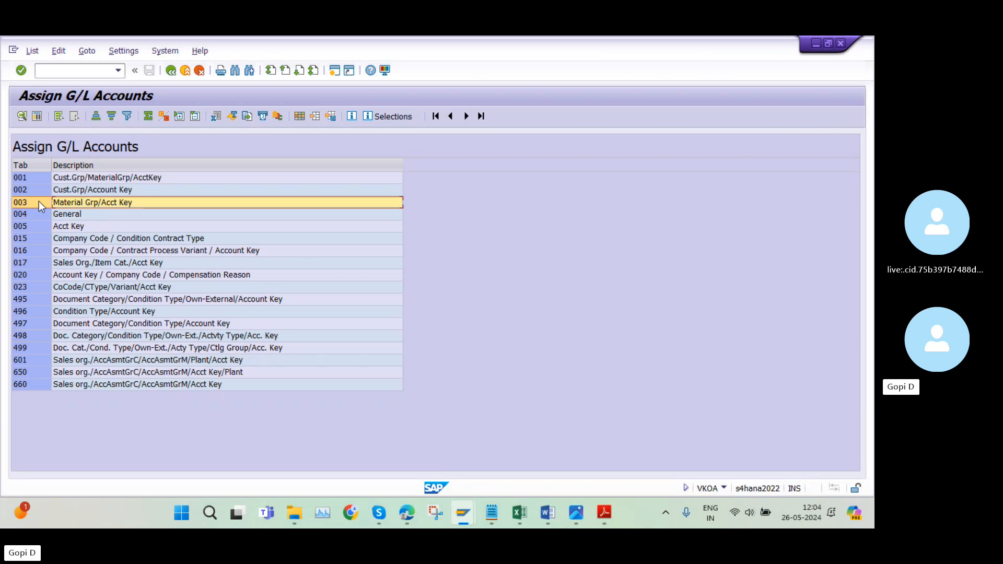
pyautogui.doubleClick(101, 179)
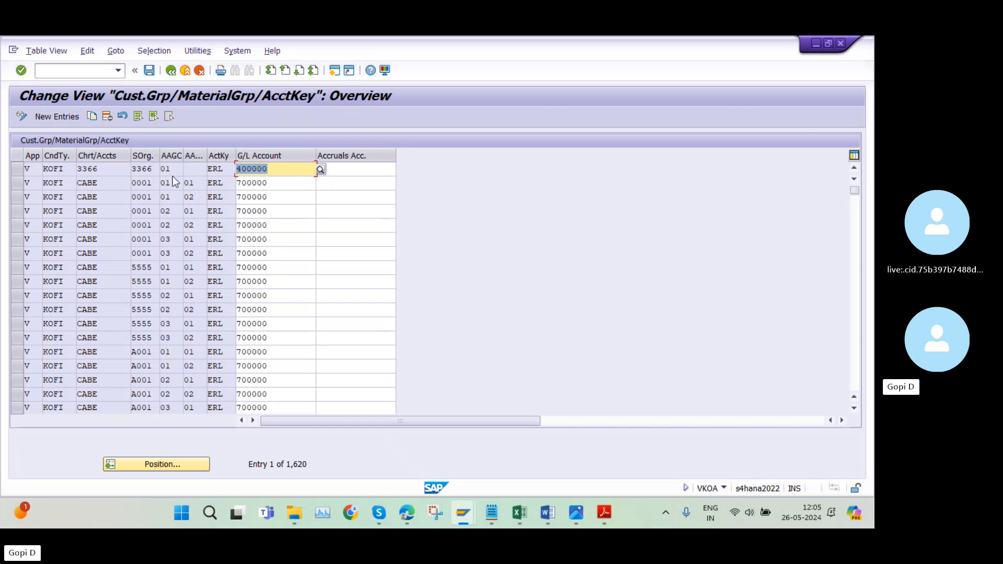
pyautogui.moveTo(468, 515)
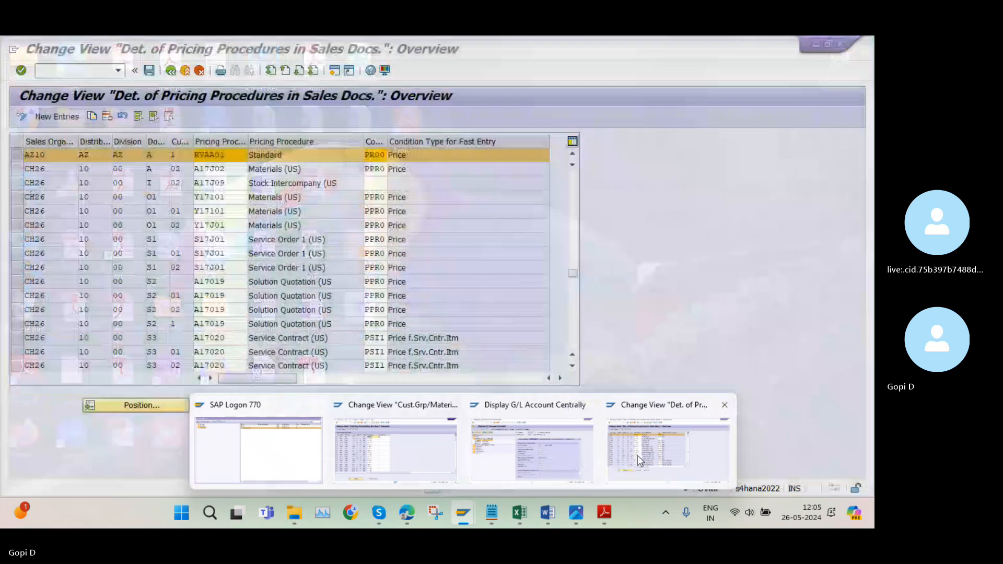
# - Run transaction BP in the pricing procedure session and check the business partner numbers on the Excel Accounts Receivable sheet
pyautogui.click(638, 456)
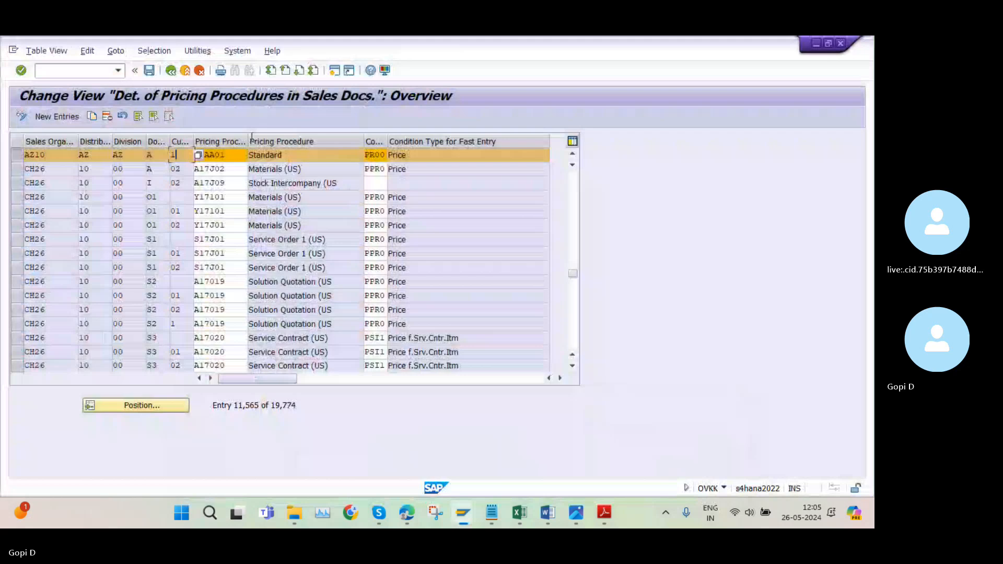
pyautogui.click(171, 70)
pyautogui.write('BP')
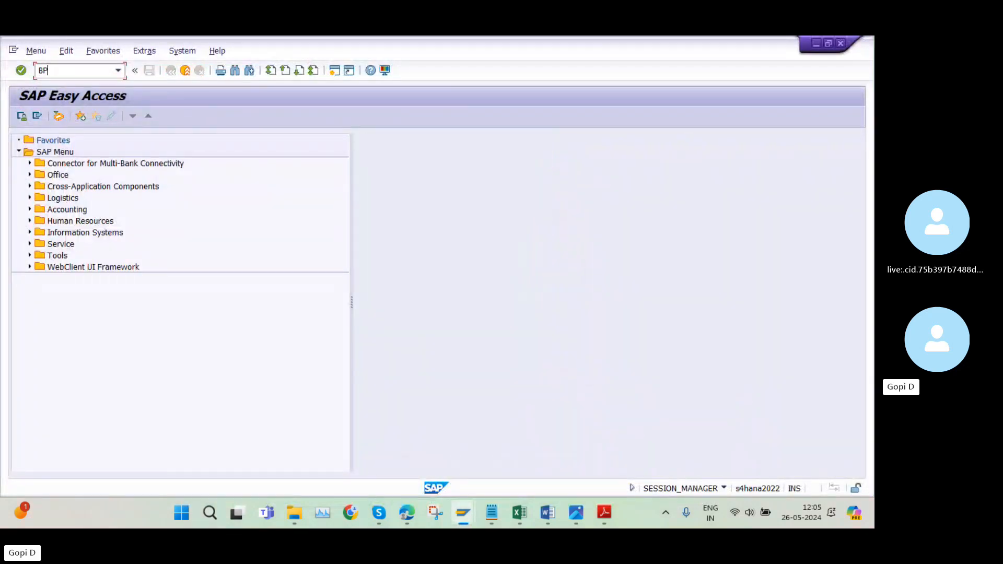
pyautogui.press('Return')
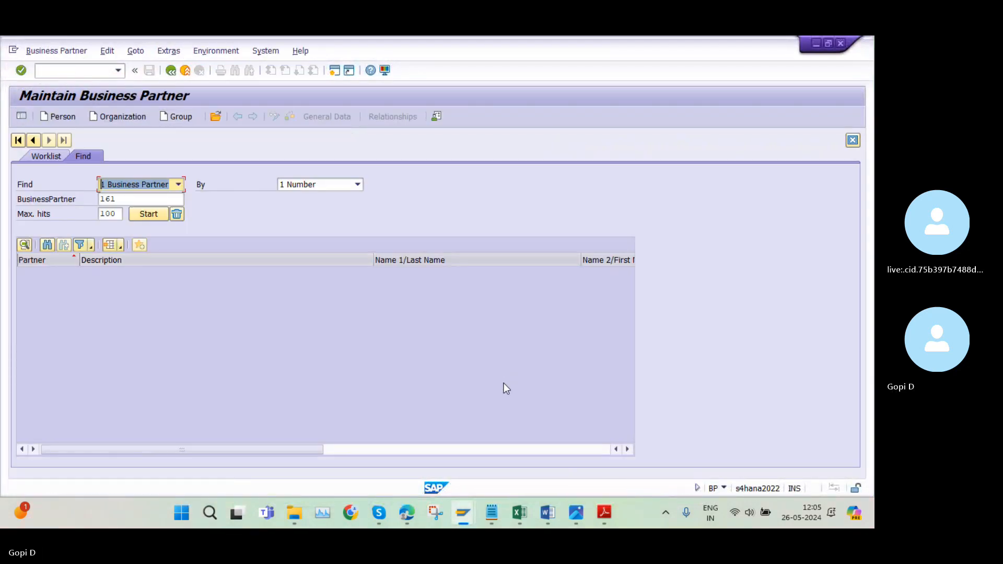
pyautogui.click(526, 516)
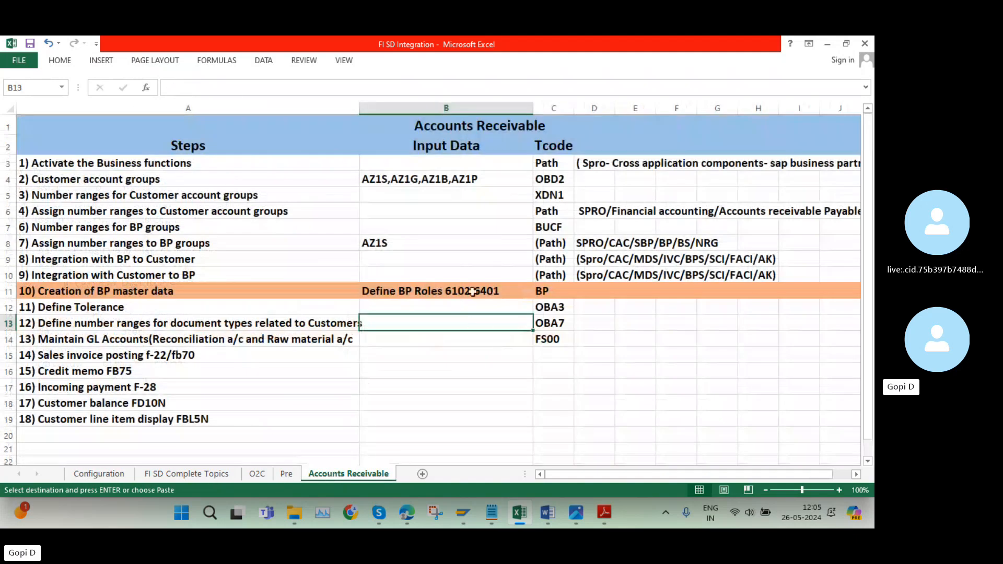
pyautogui.click(463, 513)
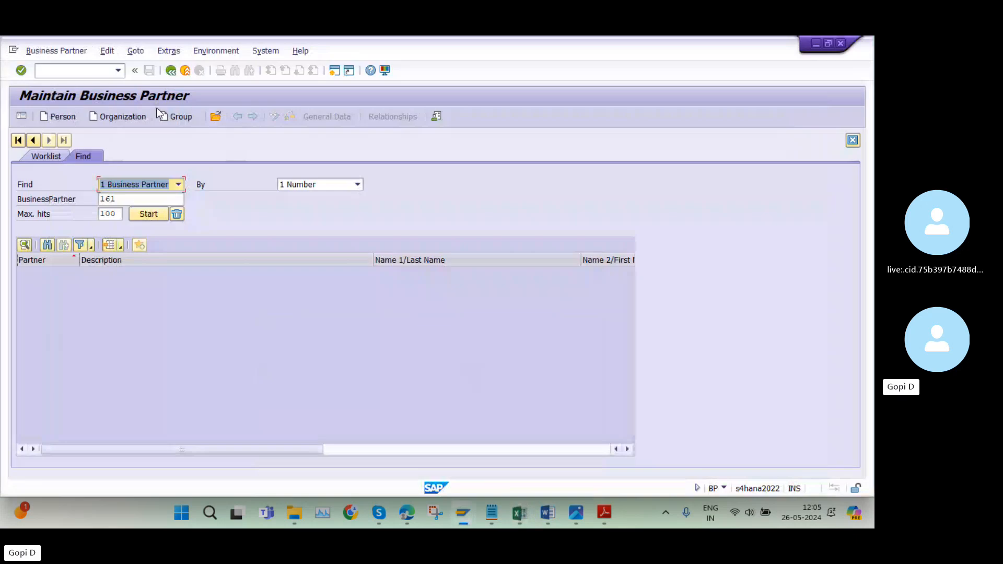
pyautogui.click(123, 117)
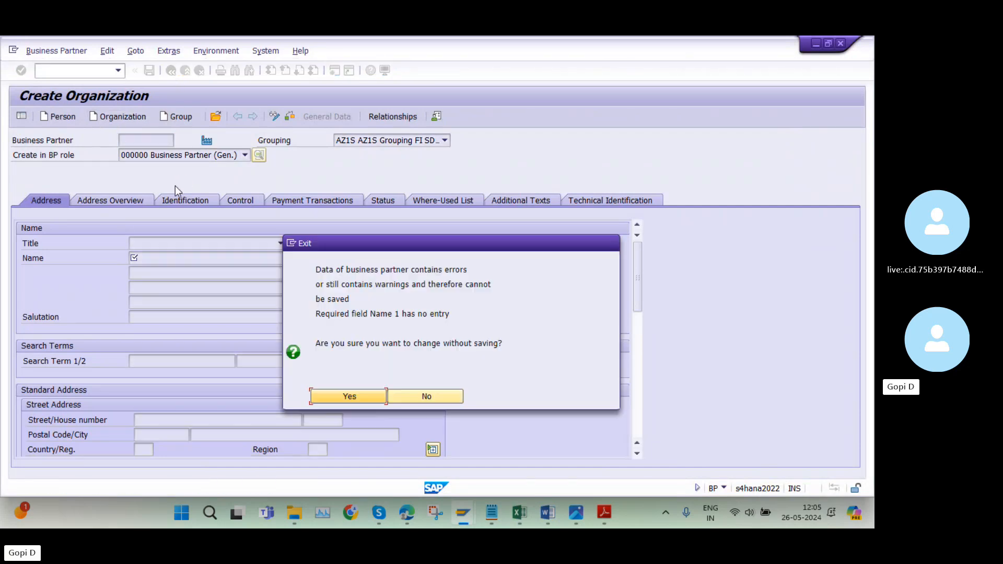
pyautogui.click(419, 395)
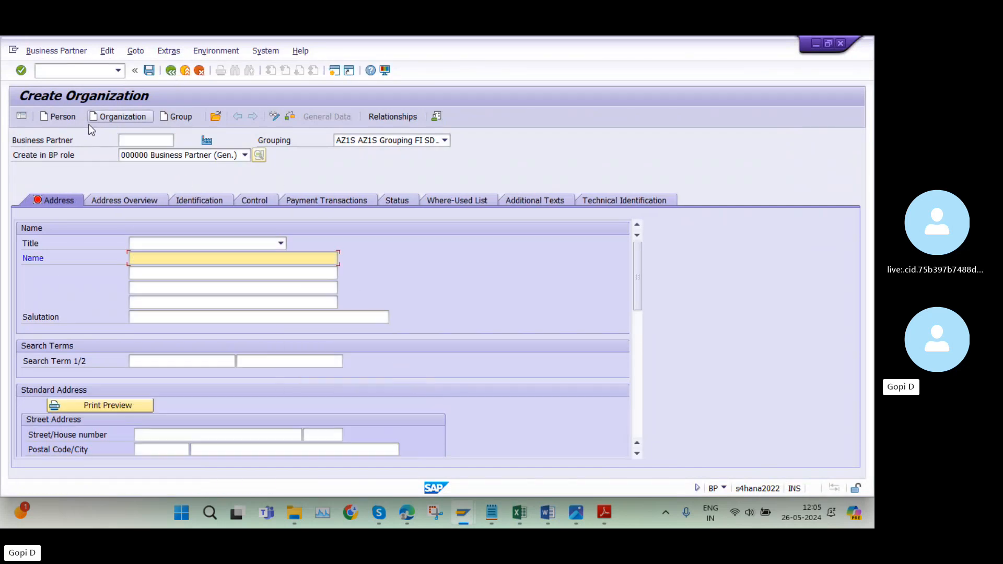
pyautogui.click(185, 70)
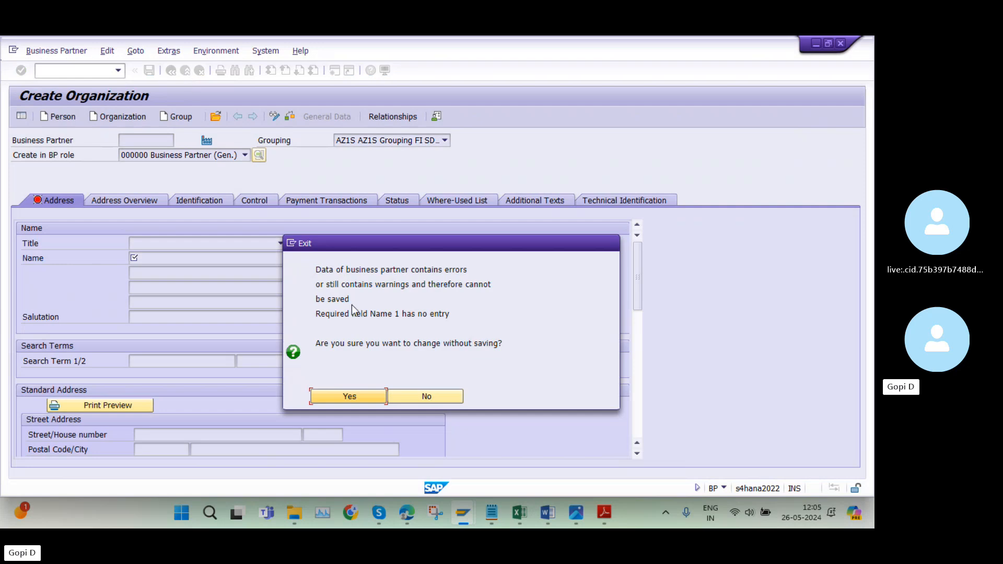
pyautogui.click(362, 394)
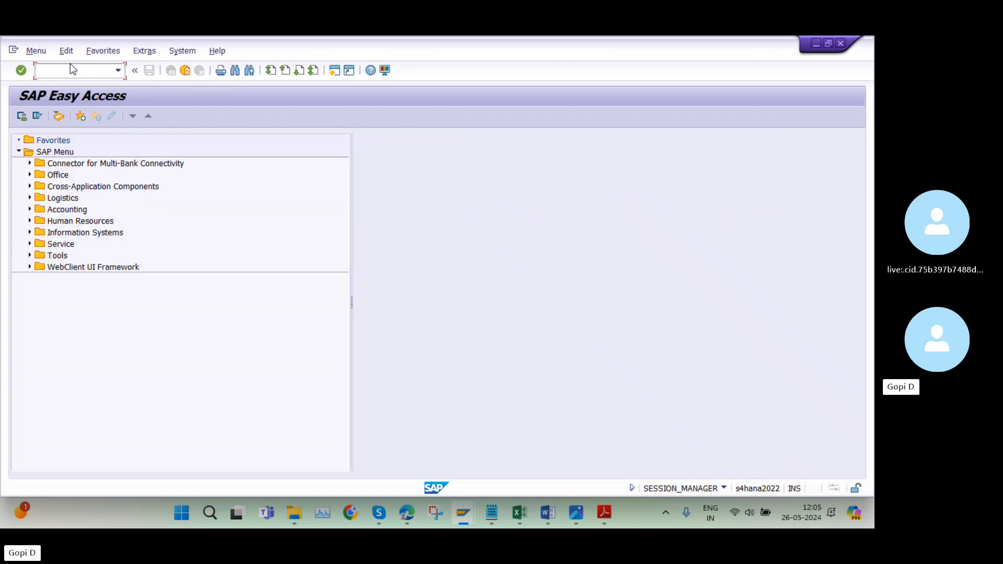
pyautogui.write('BP')
pyautogui.press('Return')
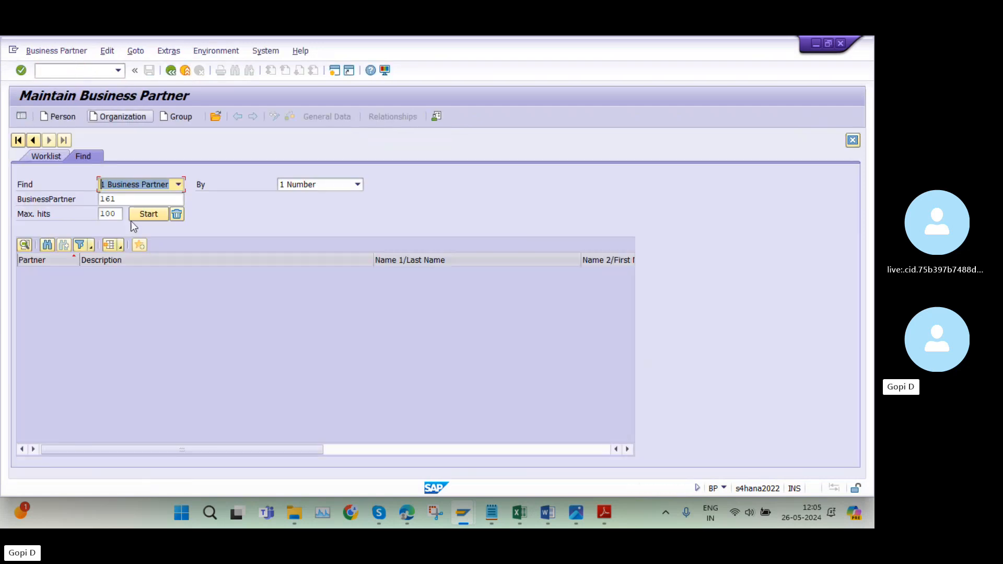
# - Search for the business partner "AZ10 Customer FI SD Integration" by its number and open the record
pyautogui.click(519, 513)
pyautogui.click(519, 513)
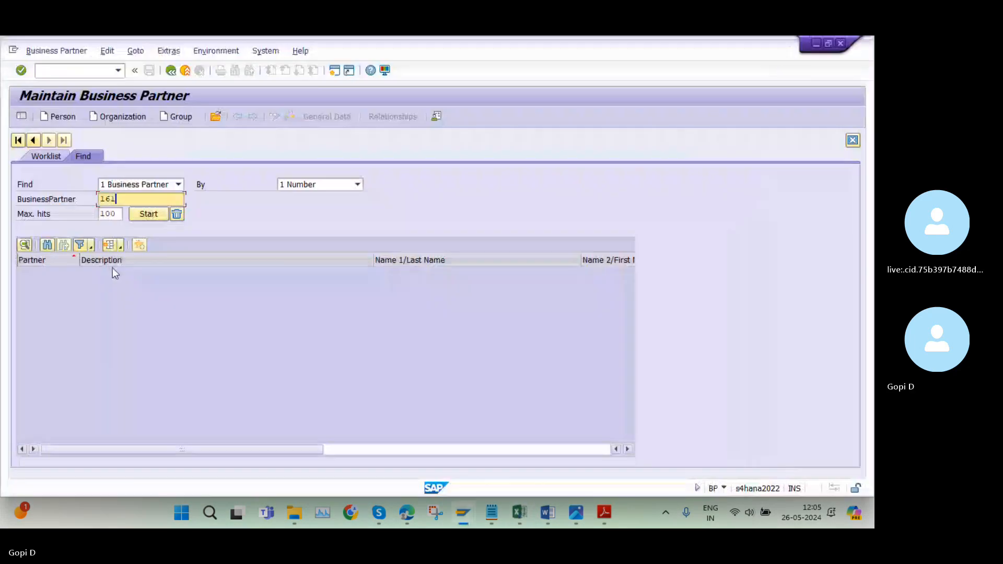
pyautogui.press('BackSpace')
pyautogui.press('BackSpace')
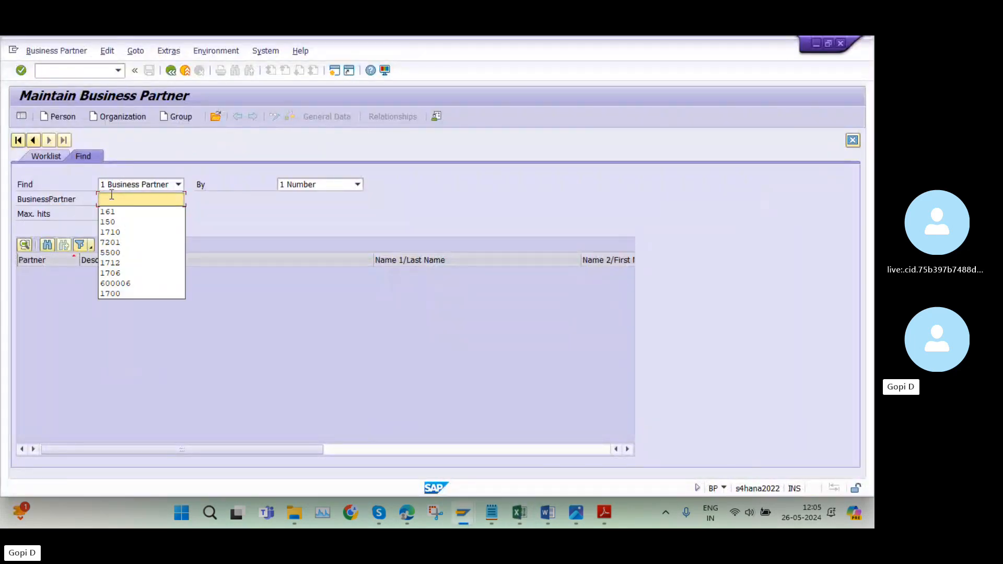
pyautogui.write('6192')
pyautogui.press('Return')
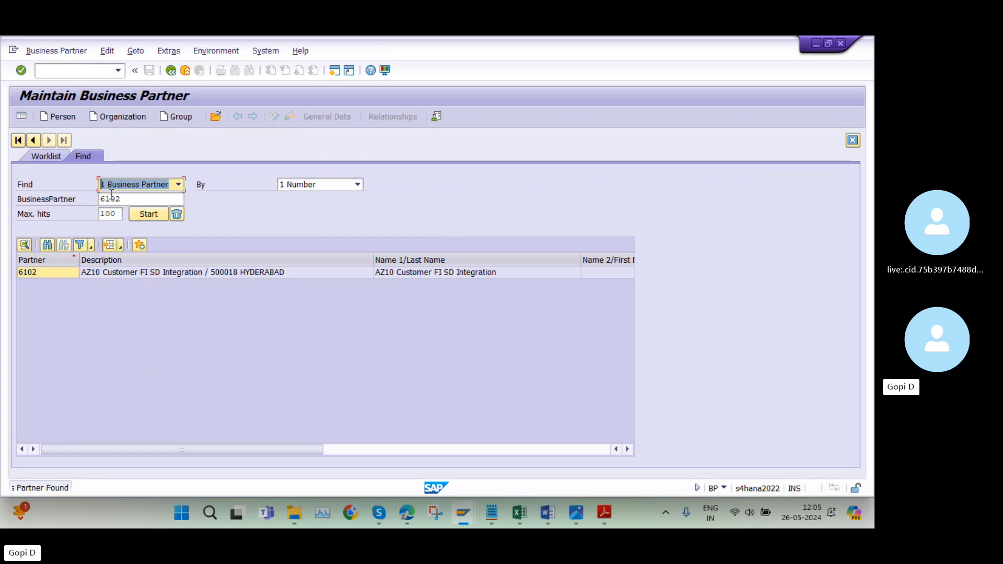
pyautogui.doubleClick(153, 271)
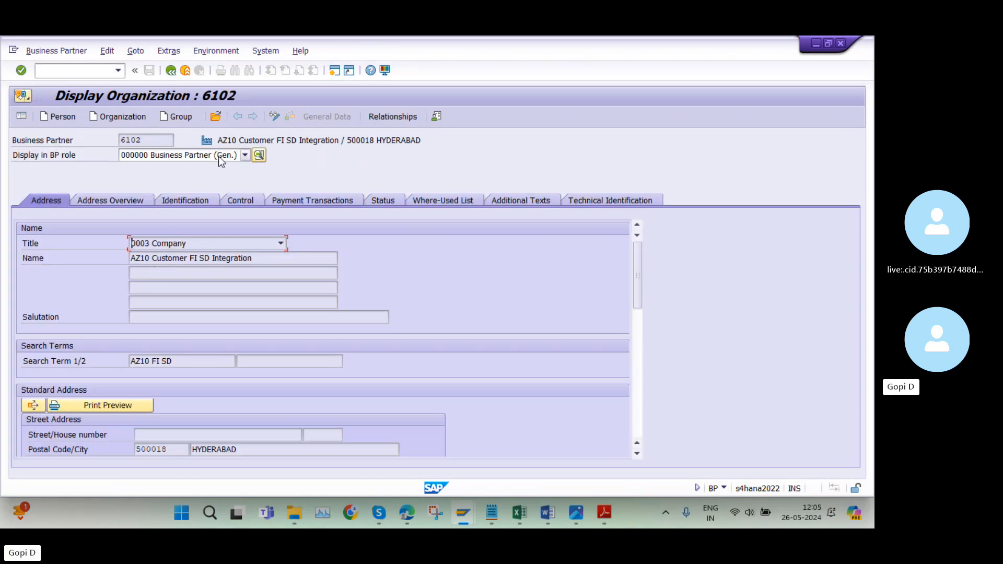
# - Display the business partner in role FLCU01 Customer and review its address data
pyautogui.click(245, 155)
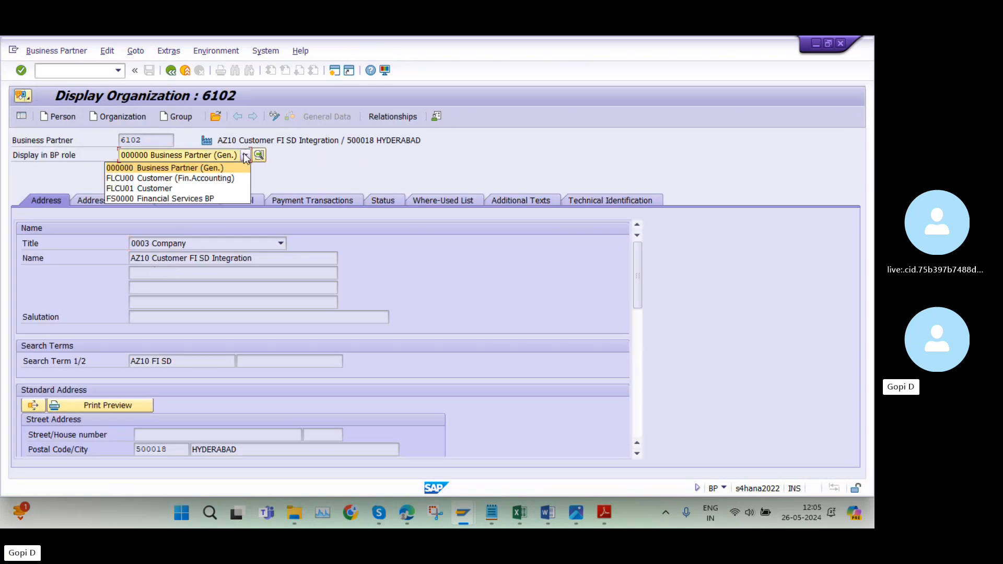
pyautogui.click(201, 188)
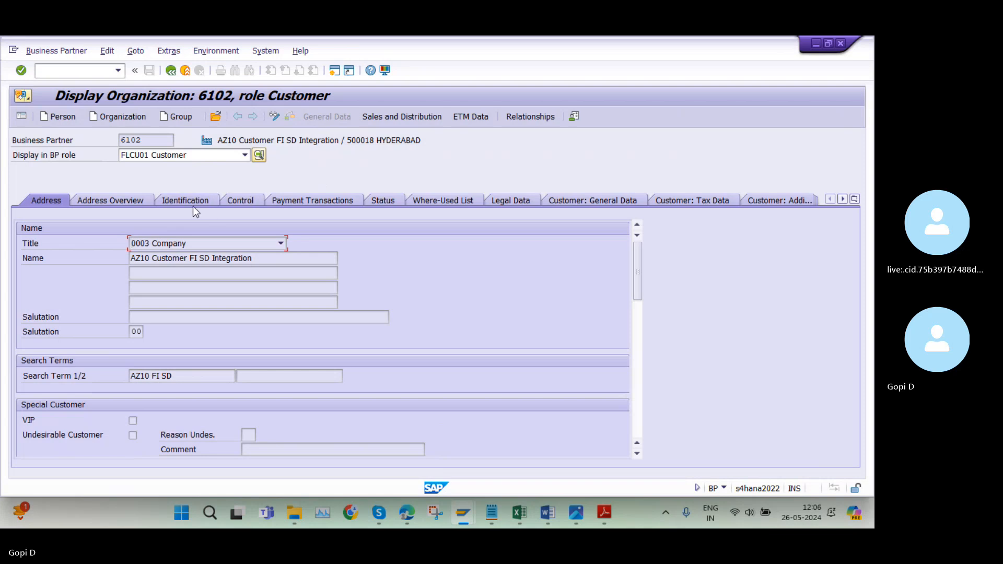
pyautogui.scroll(-5, 417, 283)
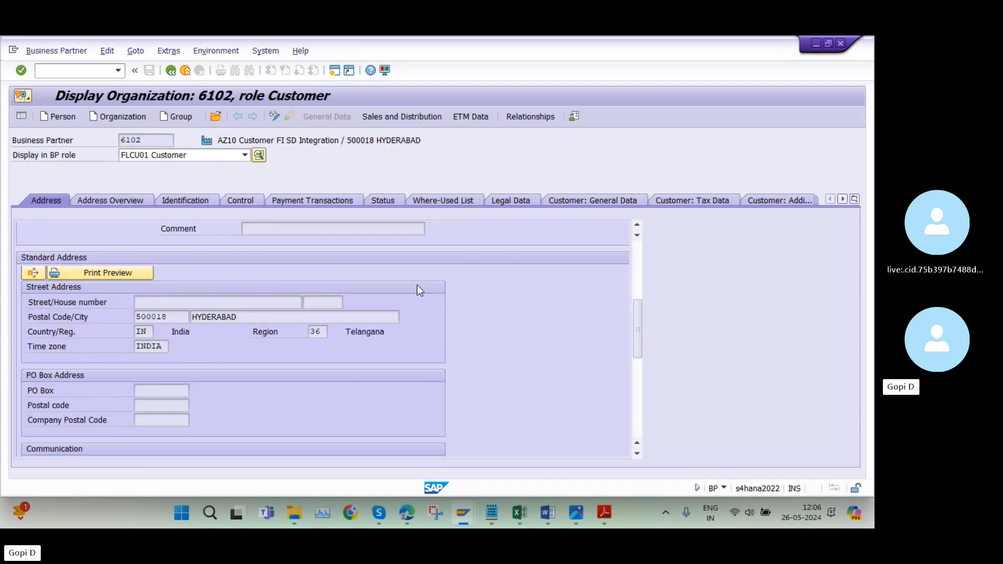
pyautogui.scroll(-10, 417, 284)
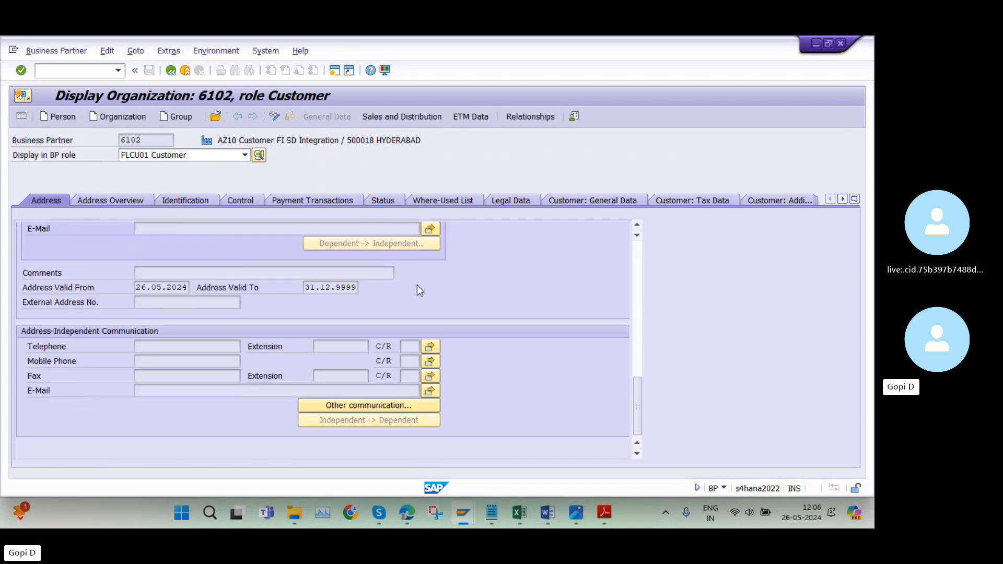
pyautogui.scroll(20, 416, 277)
# - Examine the customer's Sales and Distribution data for orders, shipping and billing, including the customer pricing procedure and shipping conditions
pyautogui.click(385, 120)
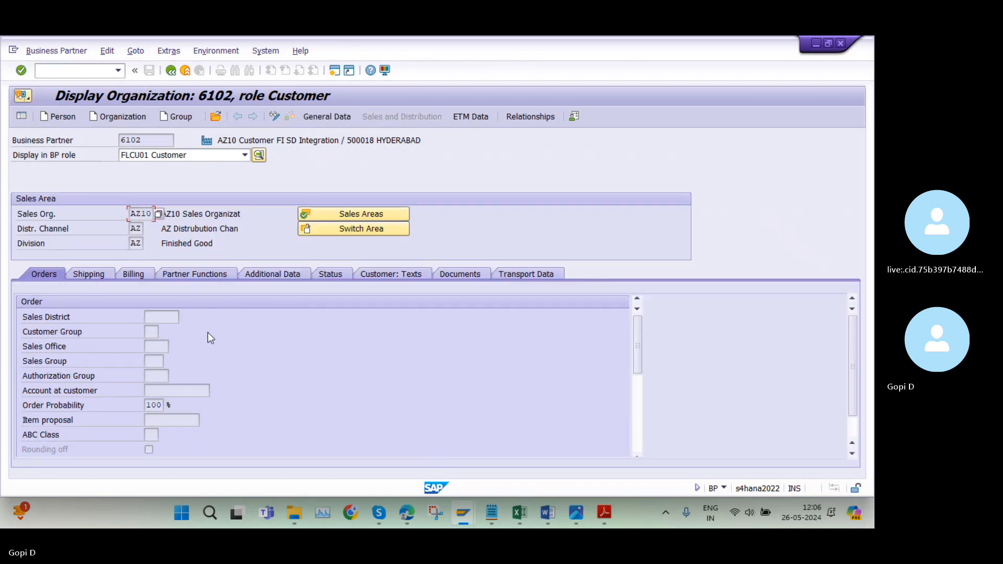
pyautogui.moveTo(636, 346); pyautogui.dragTo(639, 419)
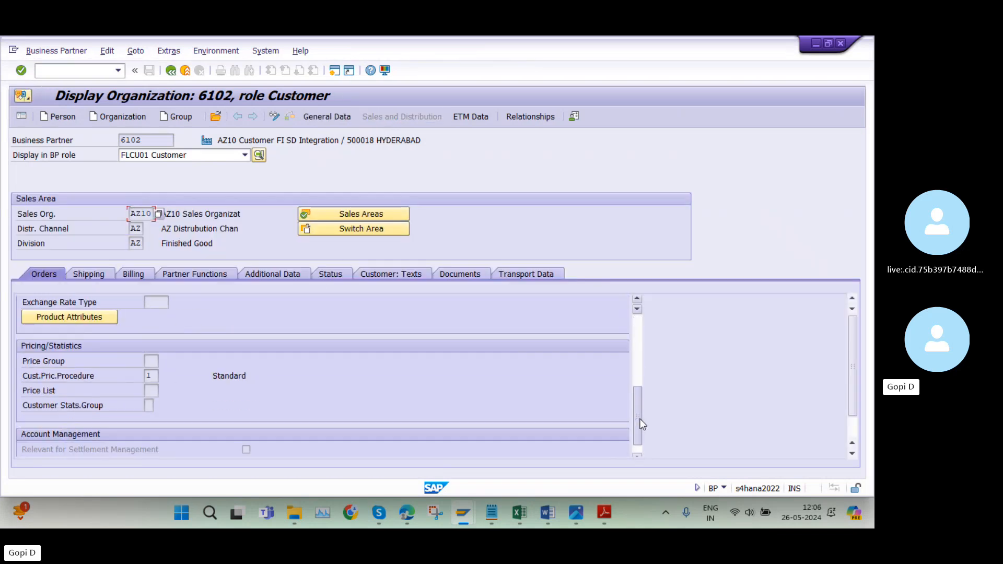
pyautogui.click(147, 376)
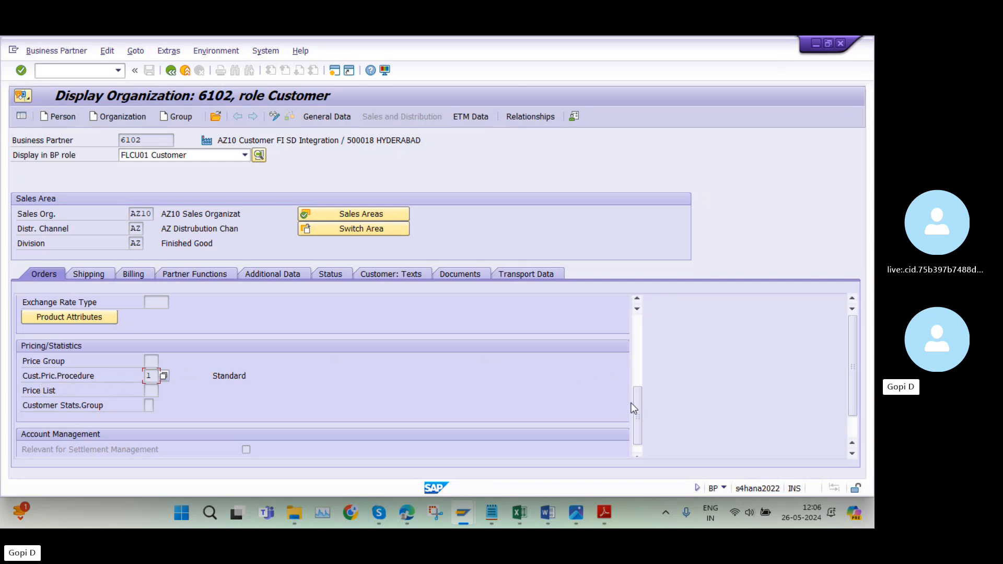
pyautogui.moveTo(634, 406); pyautogui.dragTo(641, 321)
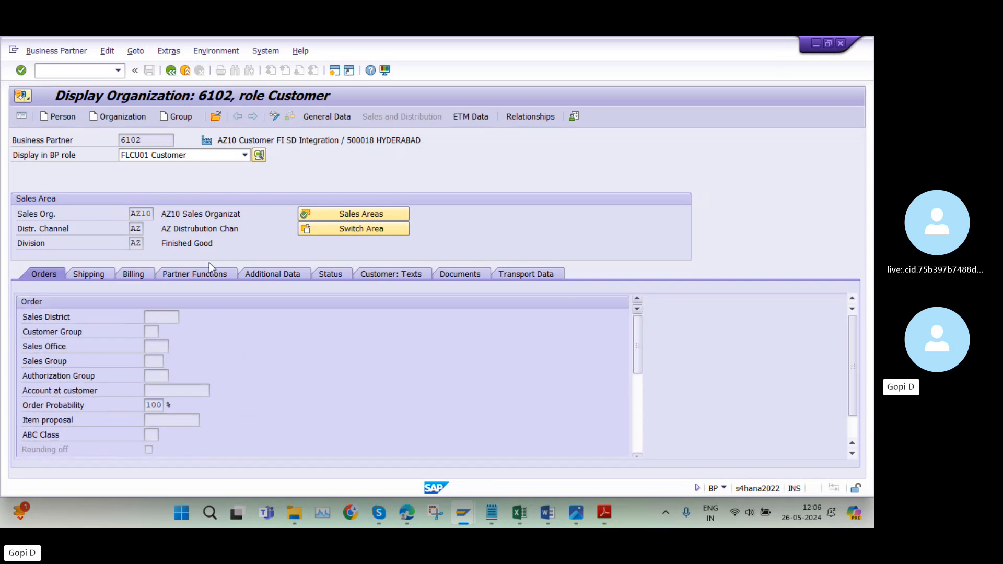
pyautogui.click(90, 276)
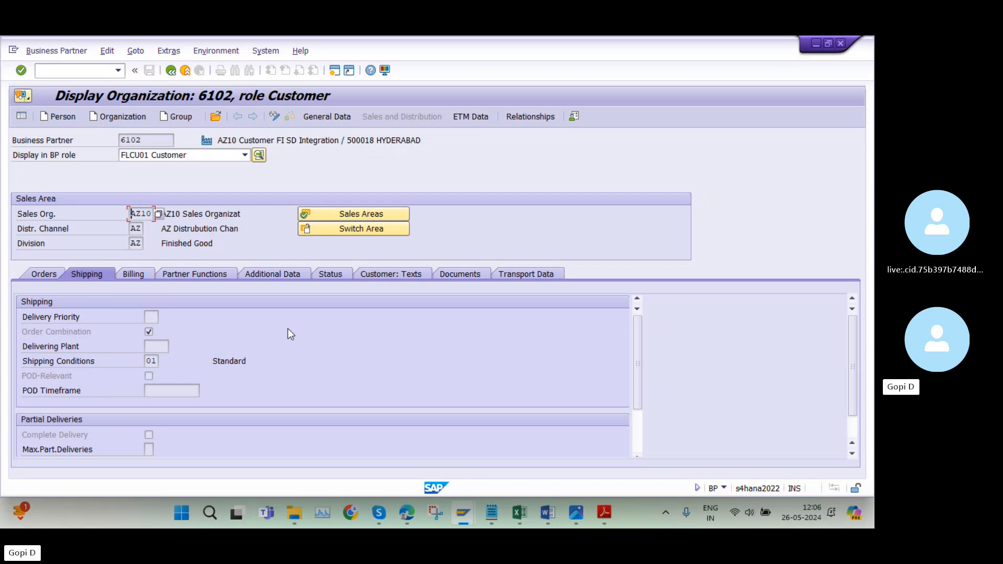
pyautogui.moveTo(638, 360)
pyautogui.mouseDown()
pyautogui.moveTo(638, 414)
pyautogui.moveTo(638, 360)
pyautogui.mouseUp()
pyautogui.click(148, 273)
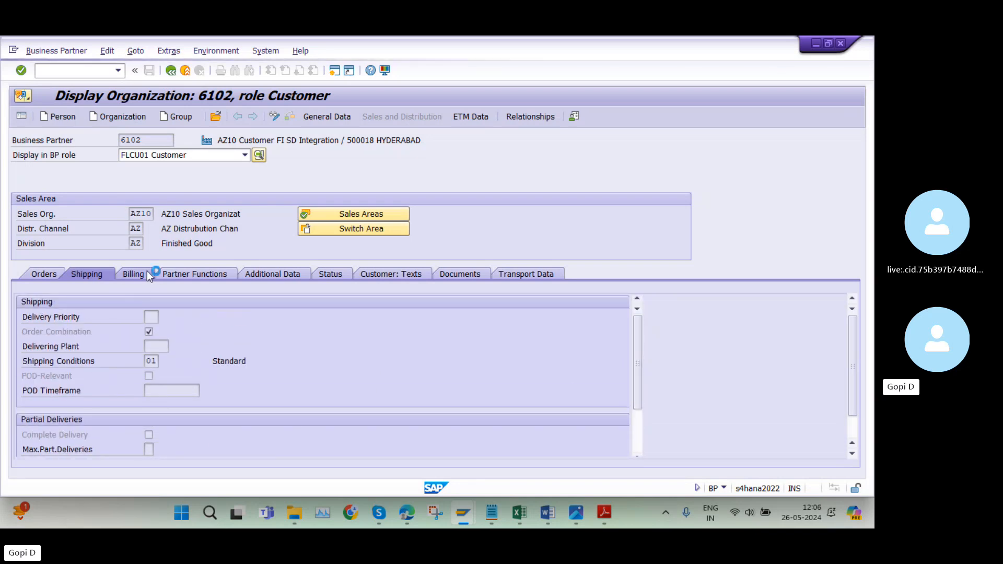
pyautogui.moveTo(636, 340)
pyautogui.mouseDown()
pyautogui.moveTo(637, 418)
pyautogui.moveTo(634, 338)
pyautogui.mouseUp()
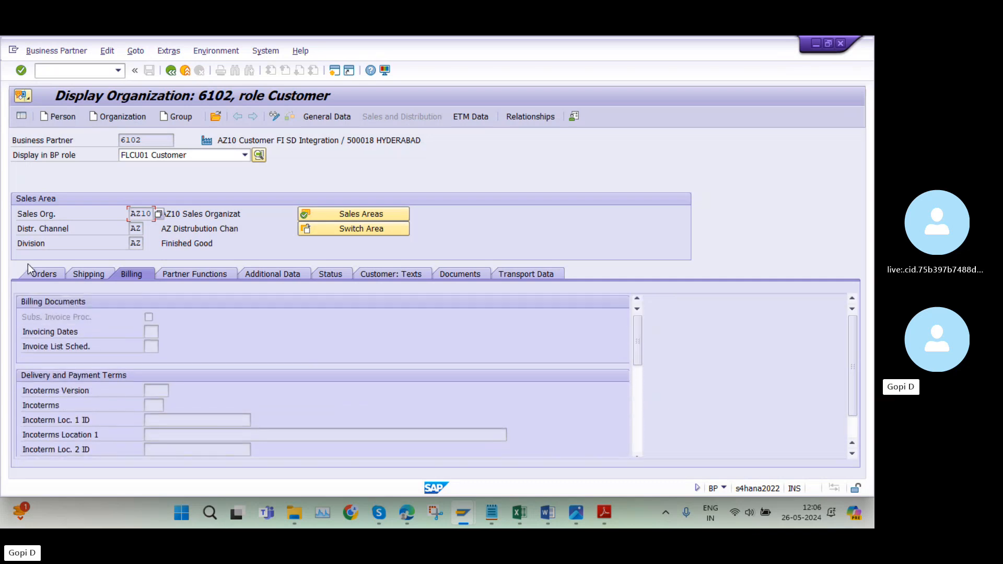
pyautogui.click(39, 273)
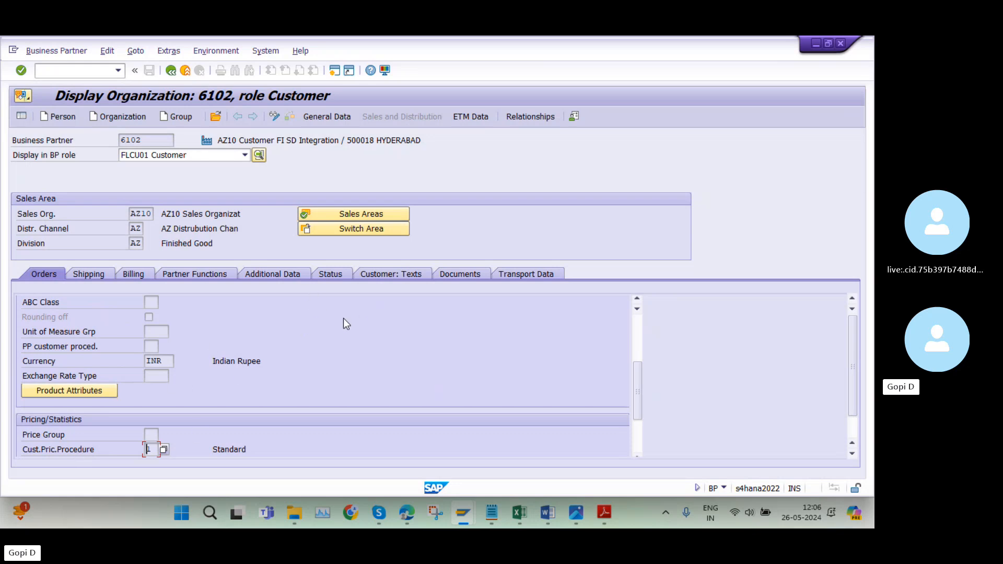
# - Switch to the VKOA session and exit the G/L account assignment to SAP Easy Access
pyautogui.moveTo(471, 517)
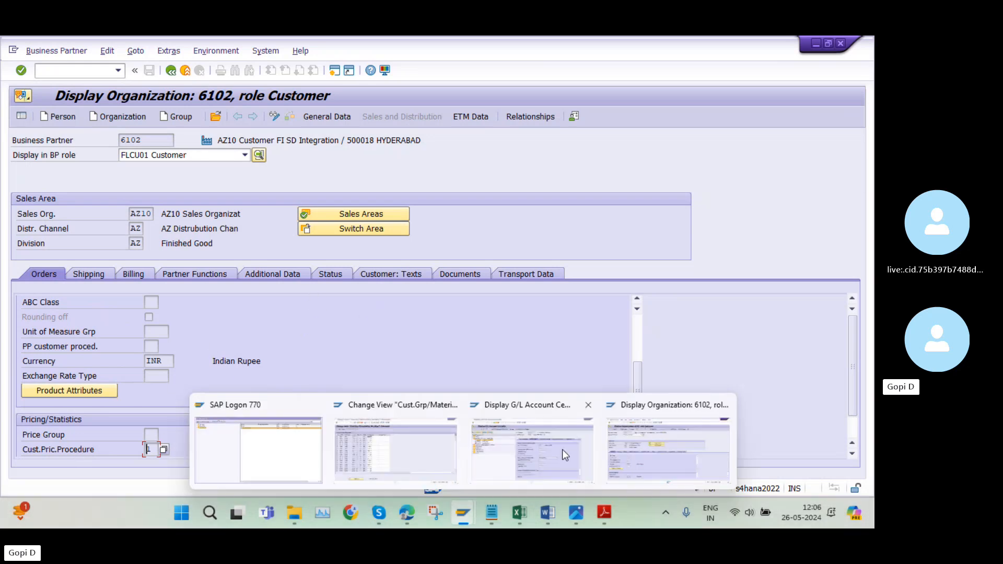
pyautogui.click(428, 440)
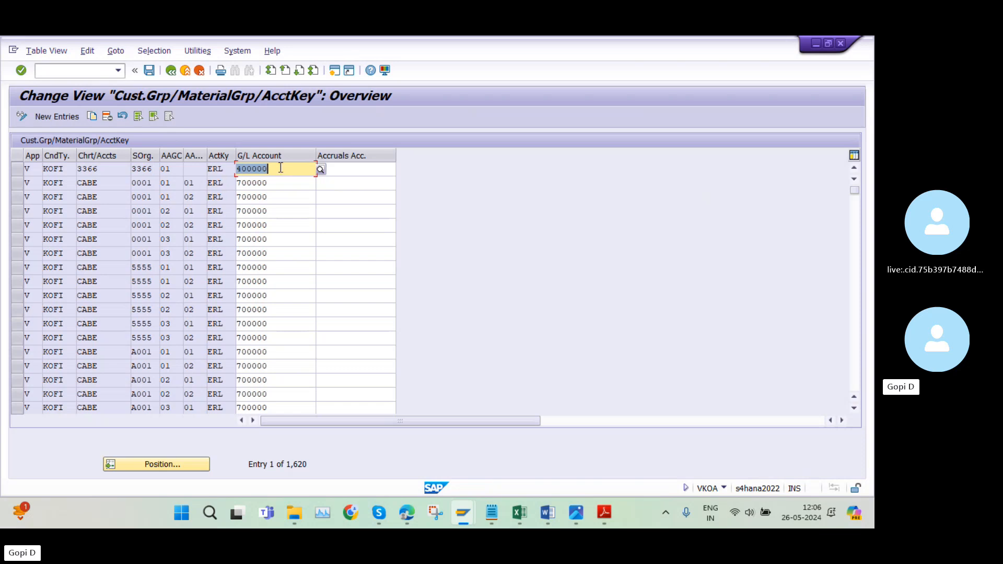
pyautogui.click(173, 76)
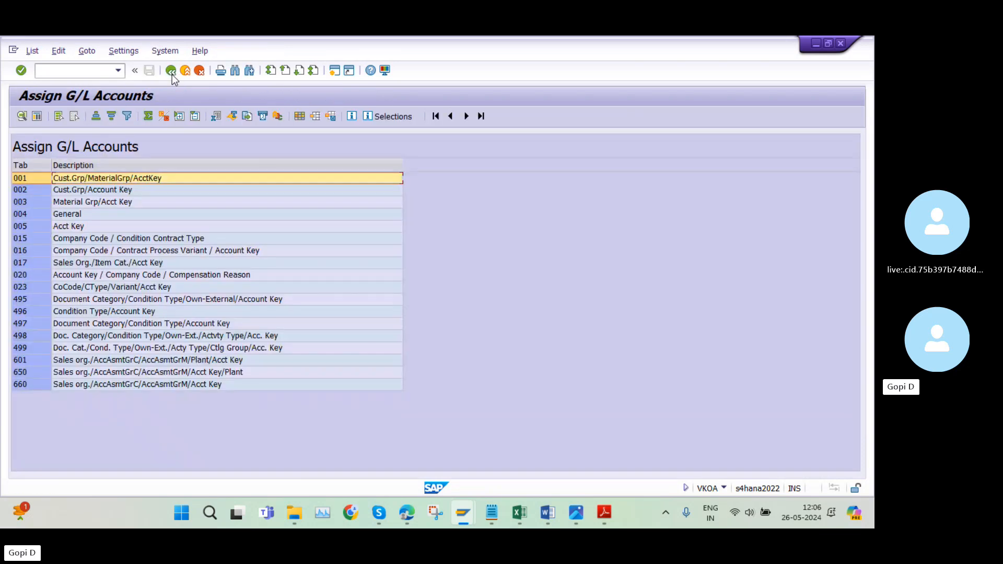
pyautogui.click(172, 74)
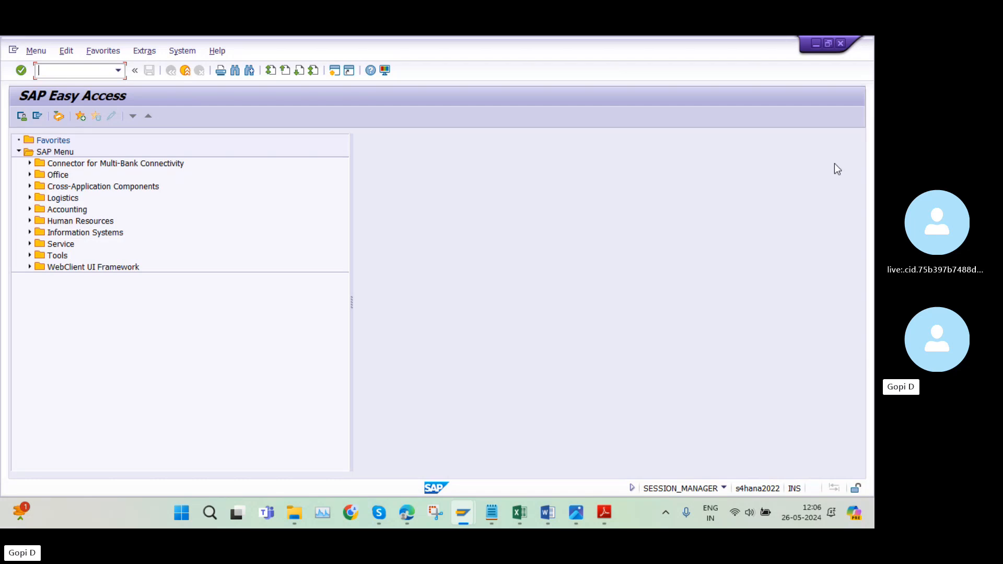
pyautogui.hotkey('alt', 'Tab')
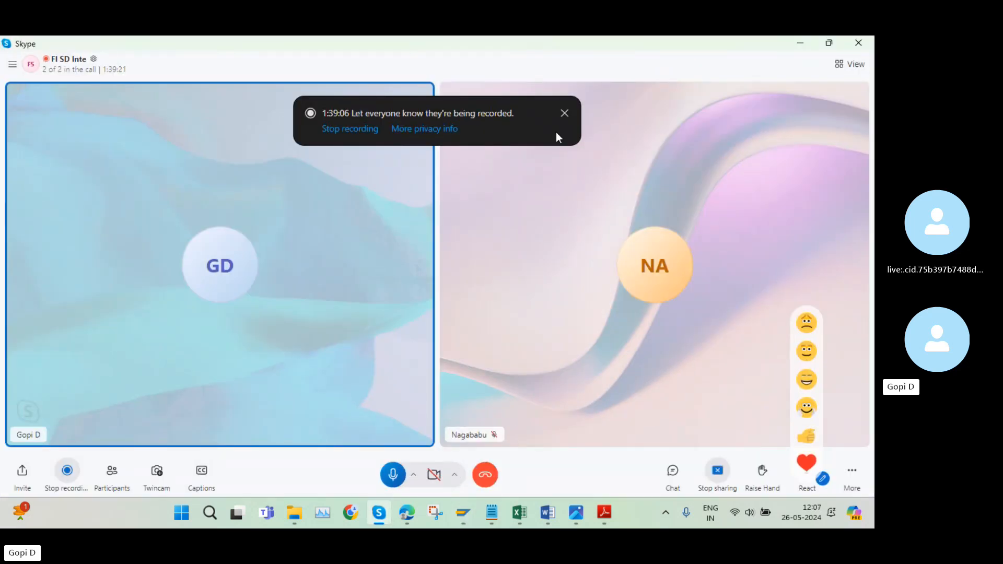
pyautogui.click(801, 43)
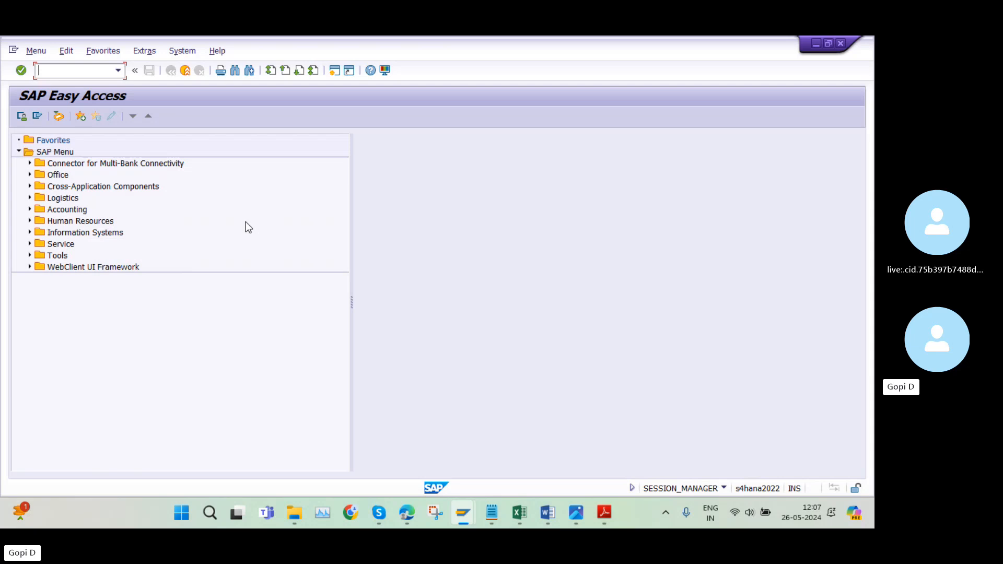
# - Switch to Excel, open the FI SD Complete Topics sheet and select topics 1 to 4
pyautogui.click(522, 515)
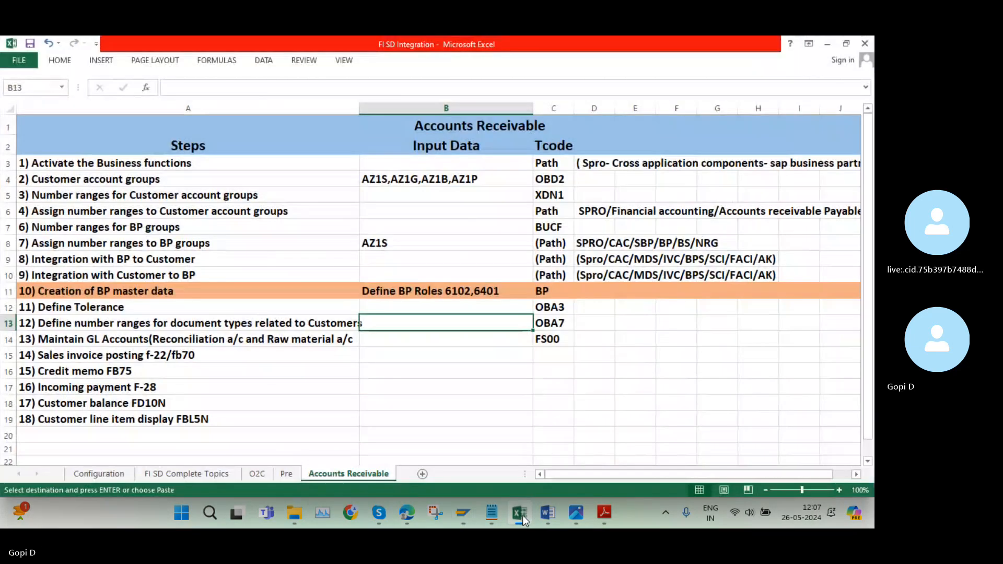
pyautogui.click(206, 472)
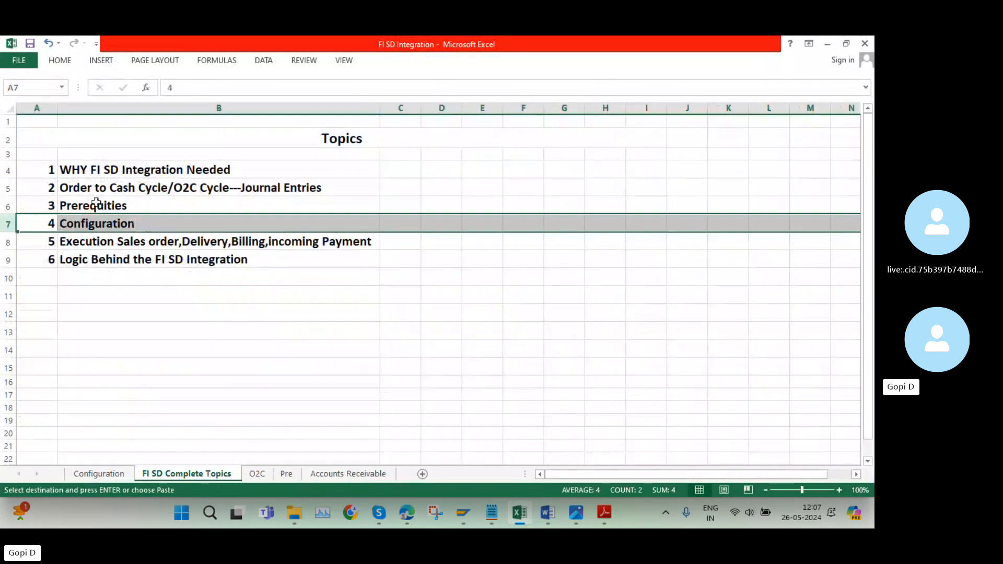
pyautogui.click(43, 167)
pyautogui.moveTo(43, 167); pyautogui.dragTo(115, 224)
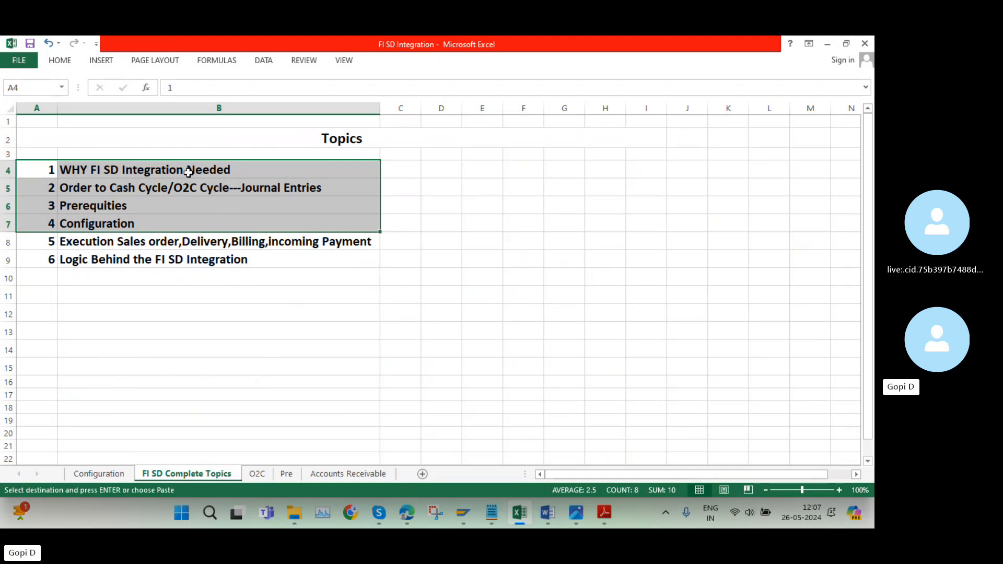
# - Go through the topic list from WHY FI SD Integration Needed down to Logic Behind the FI SD Integration
pyautogui.click(126, 173)
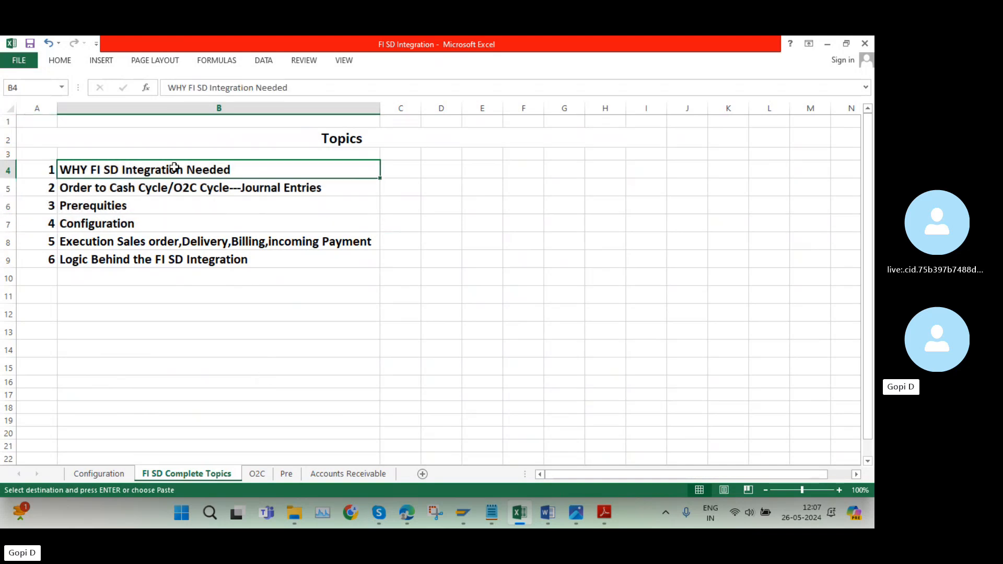
pyautogui.moveTo(110, 187); pyautogui.dragTo(109, 207)
pyautogui.click(132, 269)
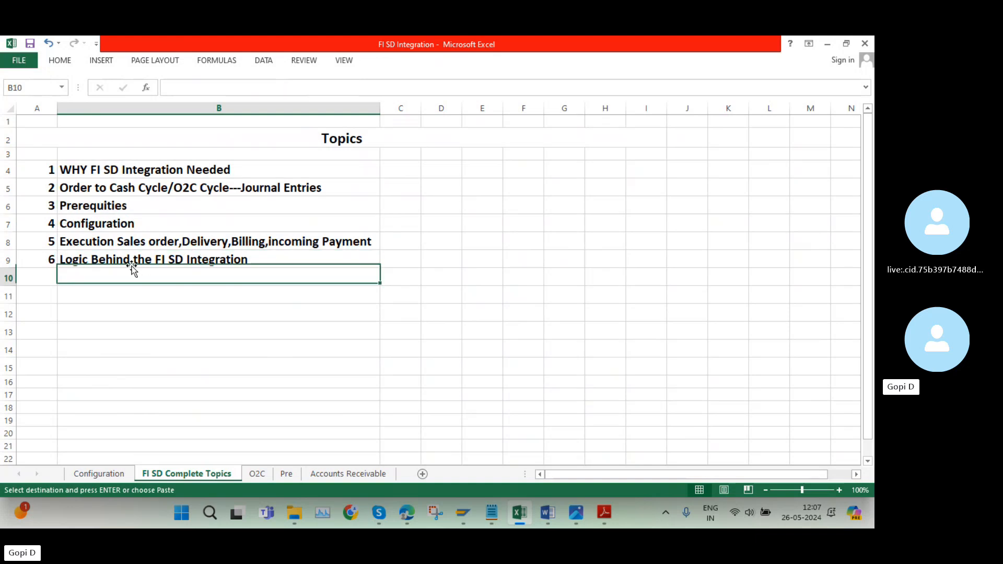
pyautogui.click(111, 223)
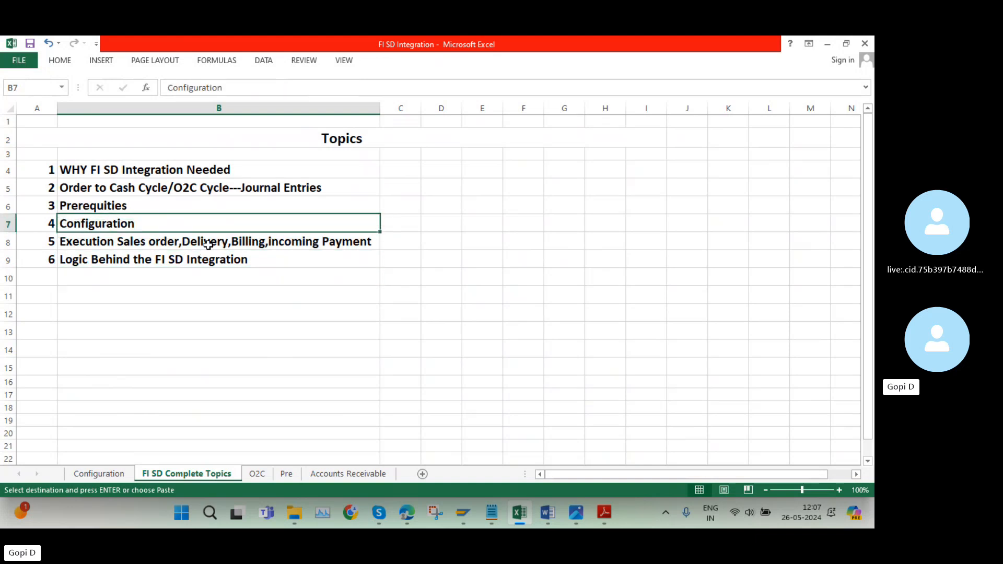
pyautogui.click(186, 242)
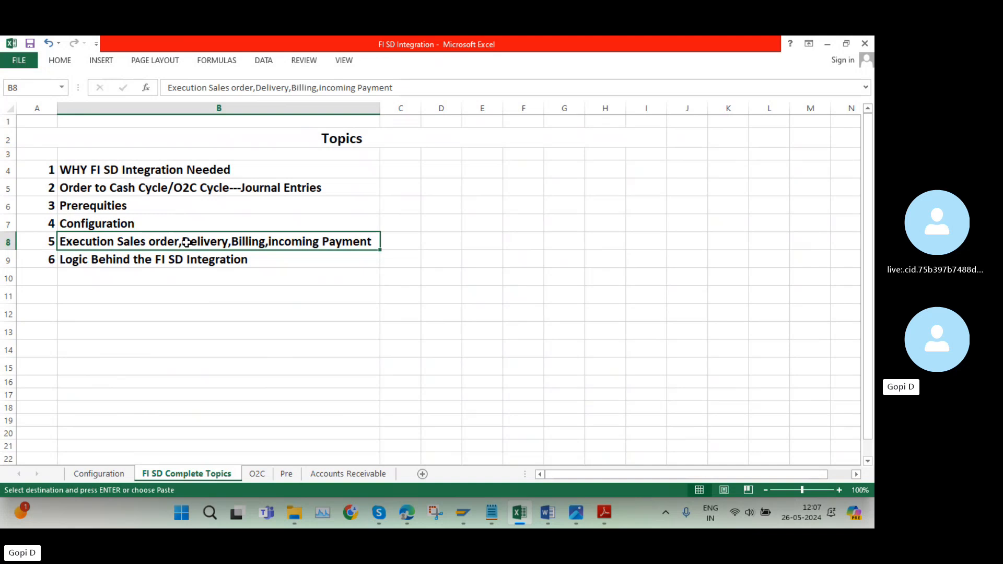
pyautogui.click(221, 256)
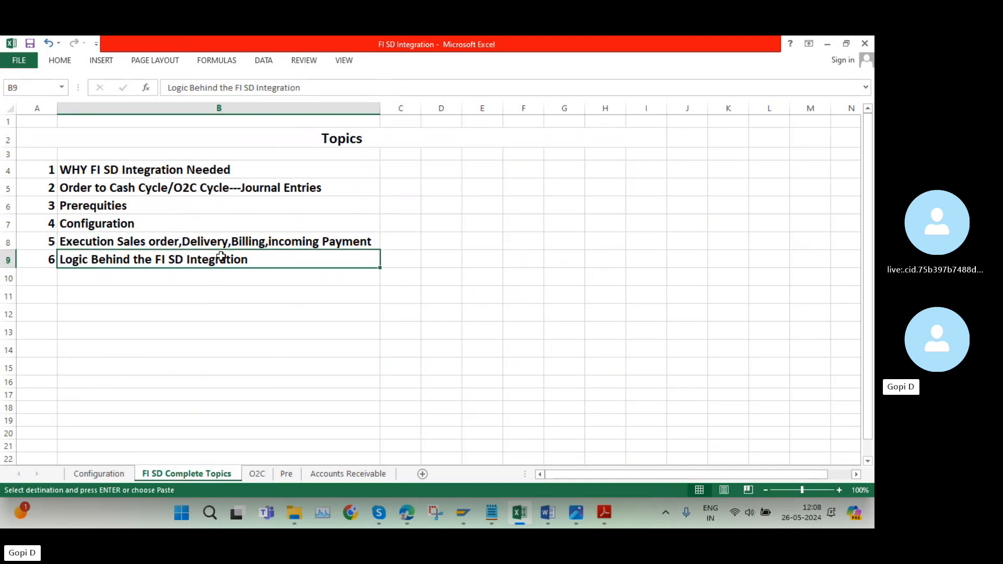
# - Renumber the Prerequities topic as 2 and the Configuration topic as 3
pyautogui.doubleClick(50, 206)
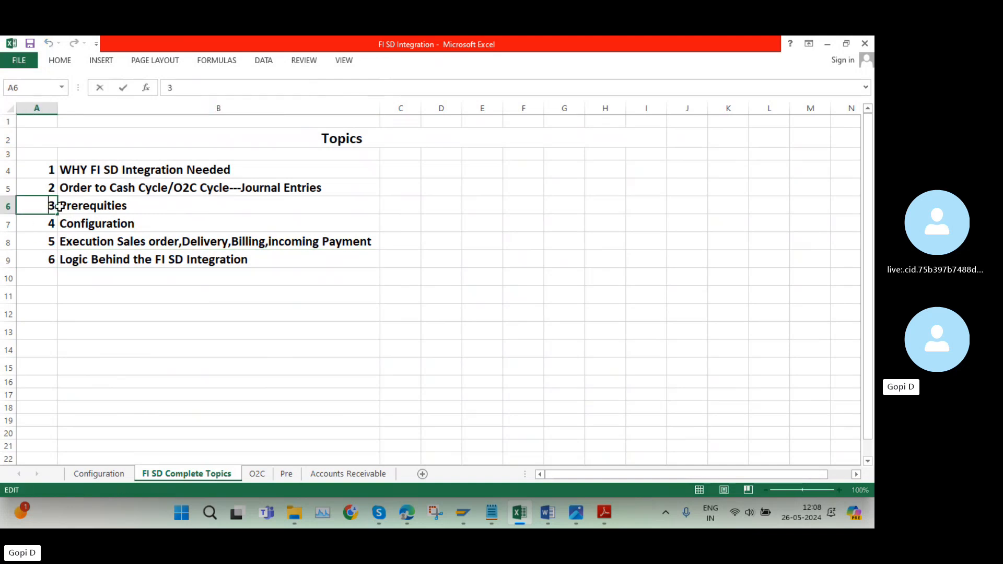
pyautogui.press('BackSpace')
pyautogui.write('2')
pyautogui.click(51, 224)
pyautogui.doubleClick(50, 223)
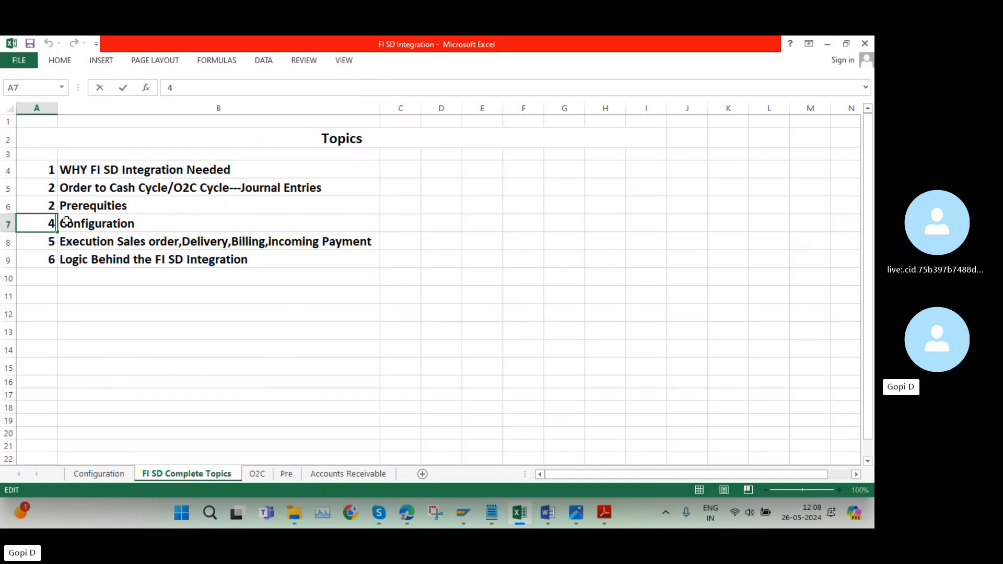
pyautogui.press('BackSpace')
pyautogui.write('3')
# - Renumber the sales order, delivery, billing and incoming payment execution topic as 4 and the Logic Behind the FI SD Integration topic as 5
pyautogui.click(48, 245)
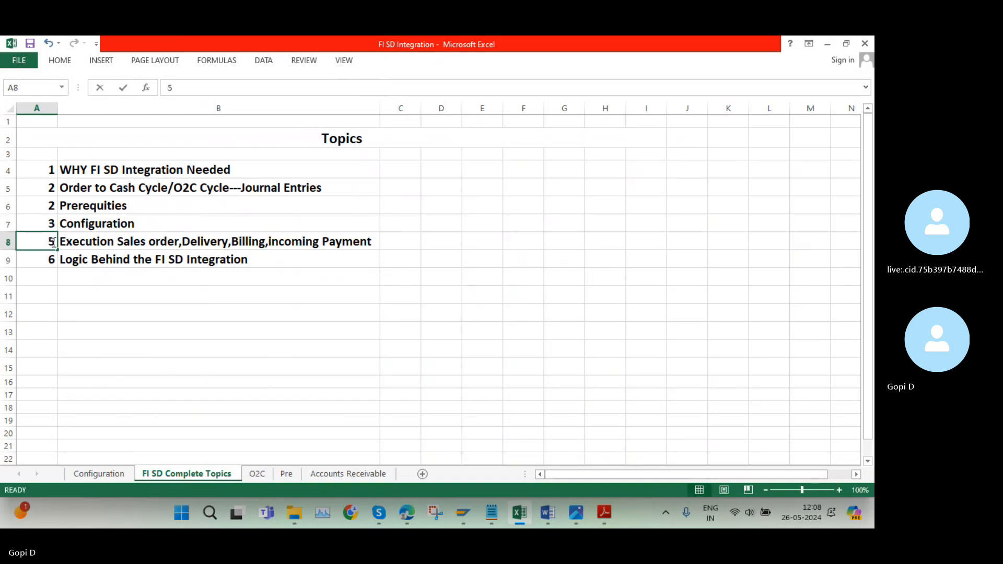
pyautogui.press('BackSpace')
pyautogui.write('4')
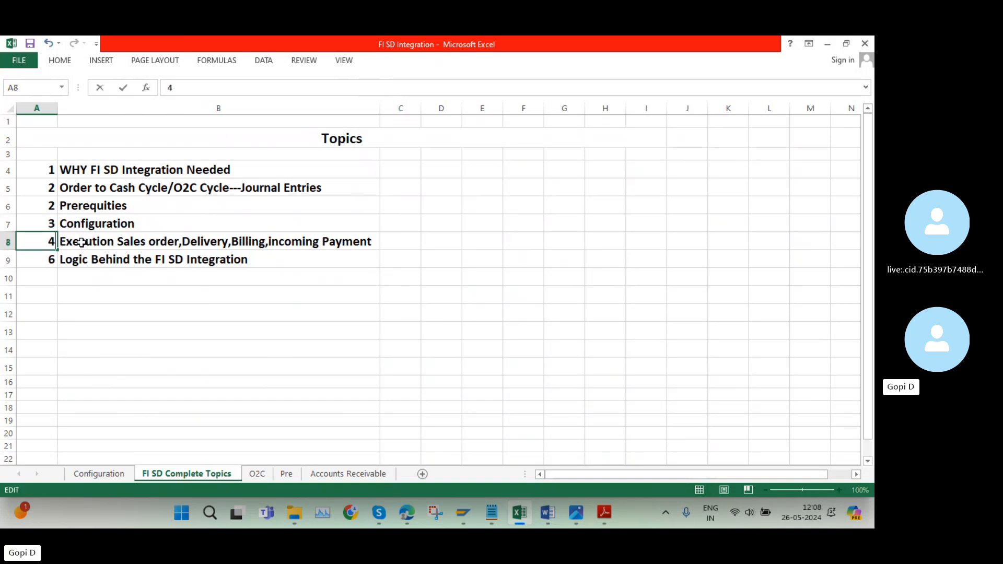
pyautogui.click(51, 260)
pyautogui.doubleClick(52, 260)
pyautogui.press('BackSpace')
pyautogui.write('5')
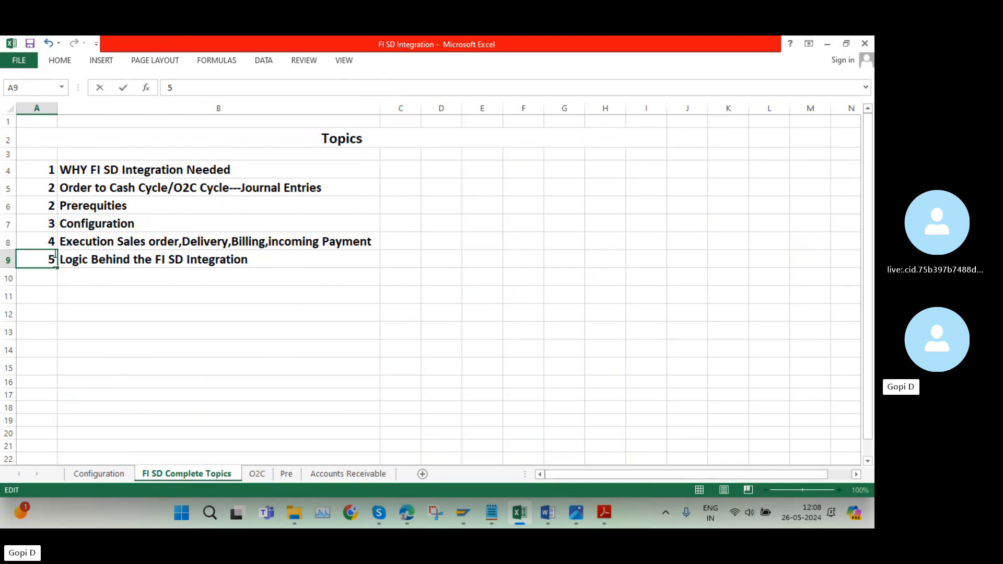
pyautogui.click(209, 304)
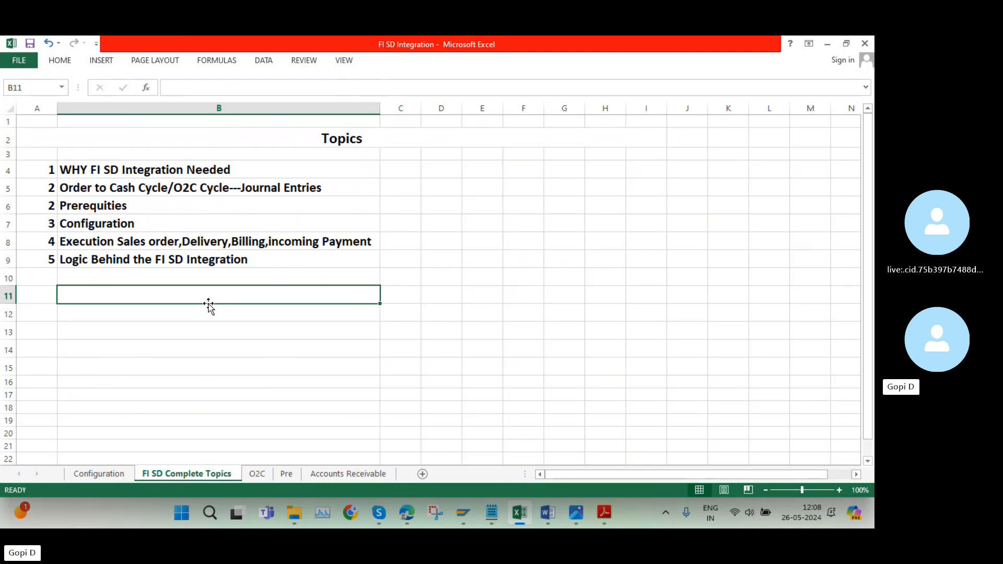
pyautogui.click(752, 172)
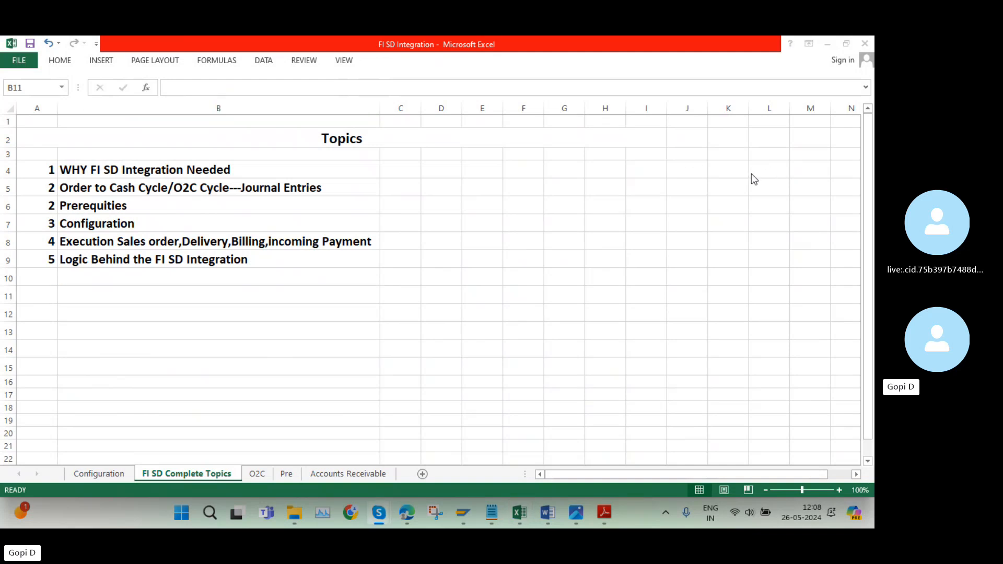